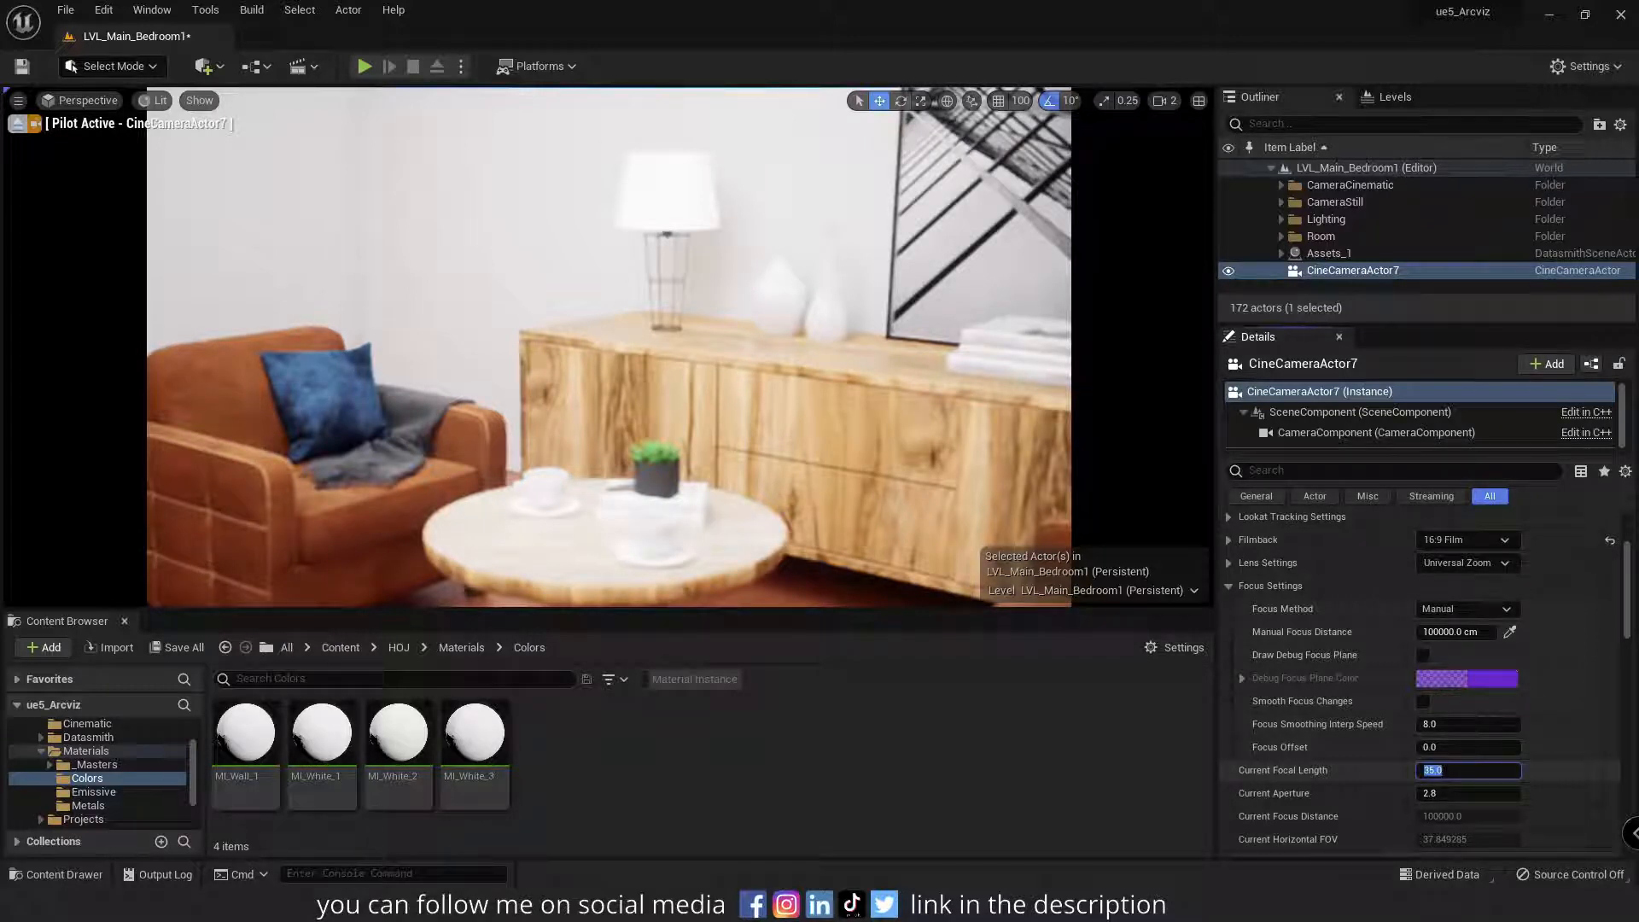
Set the current focal length of CineCameraActor7 to 80 and aim the camera at the plant pot on the coffee table.
type("80")
key("Return")
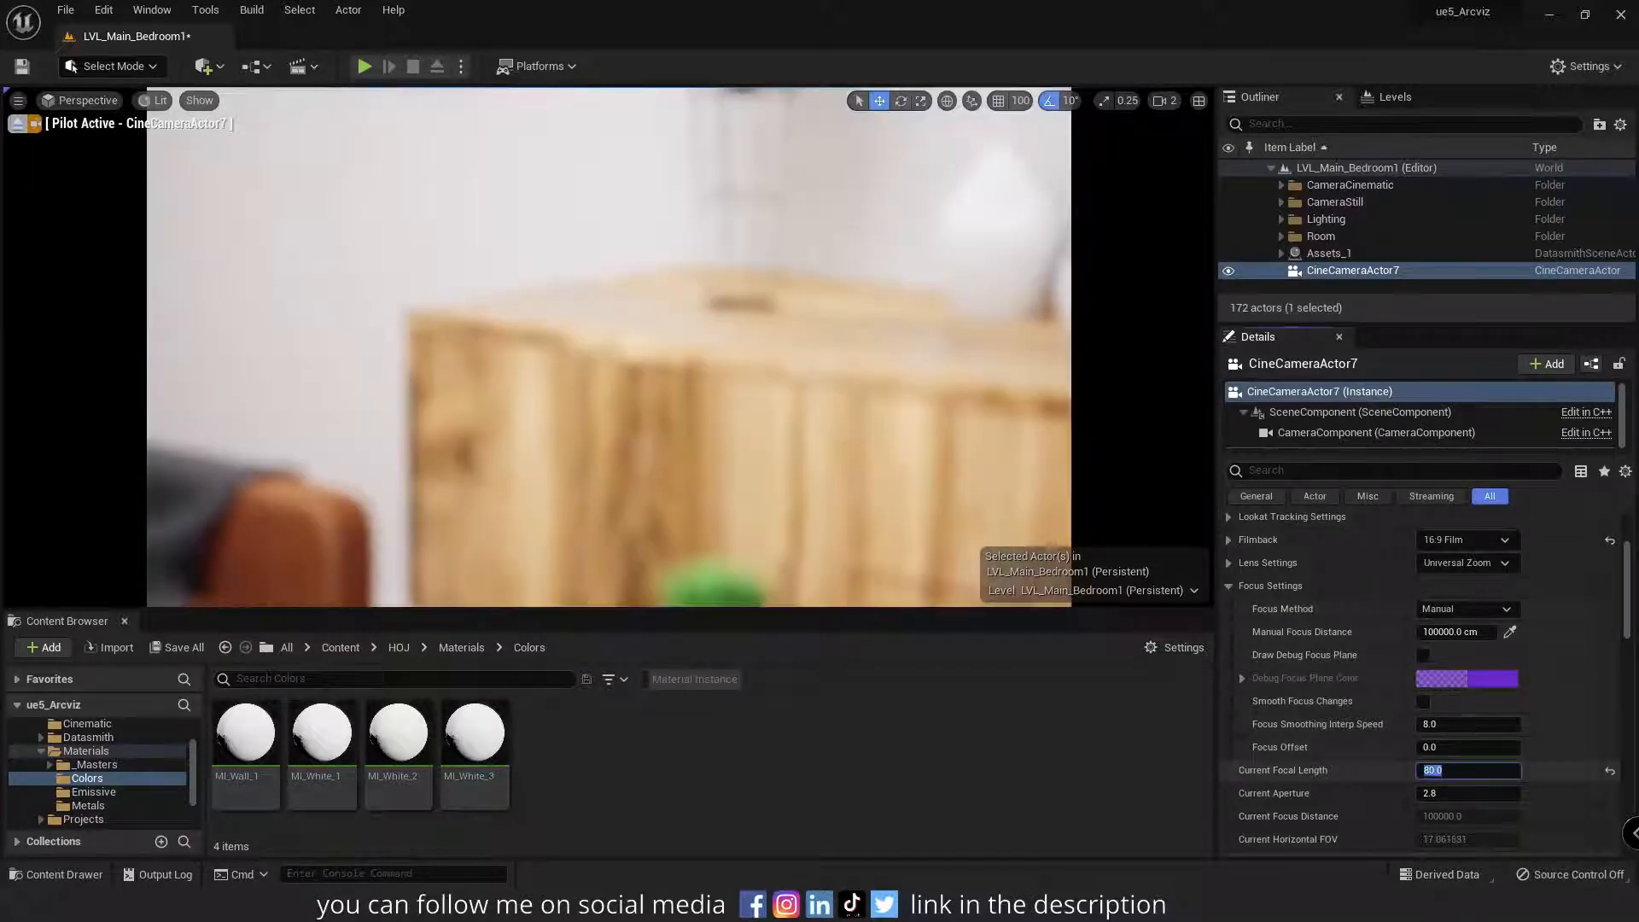
right_click_drag(609, 347, 530, 333)
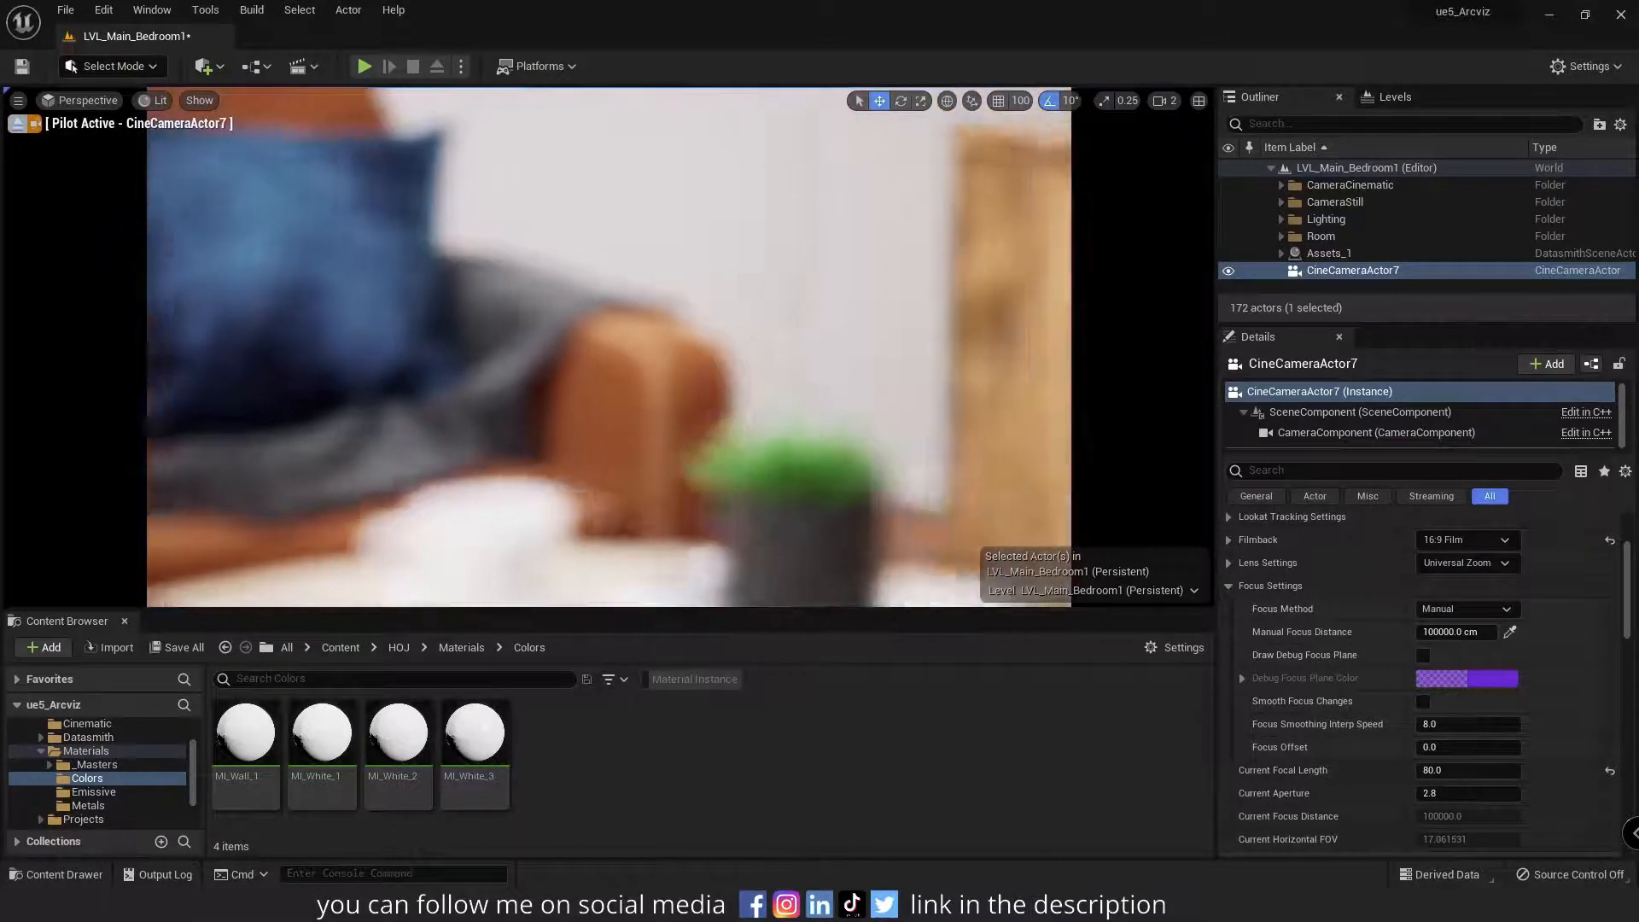
Focus the camera on the potted succulent, fine-tuning the manual focus distance to about 165.38 cm and reframing the plant with the cup.
left_click(754, 513)
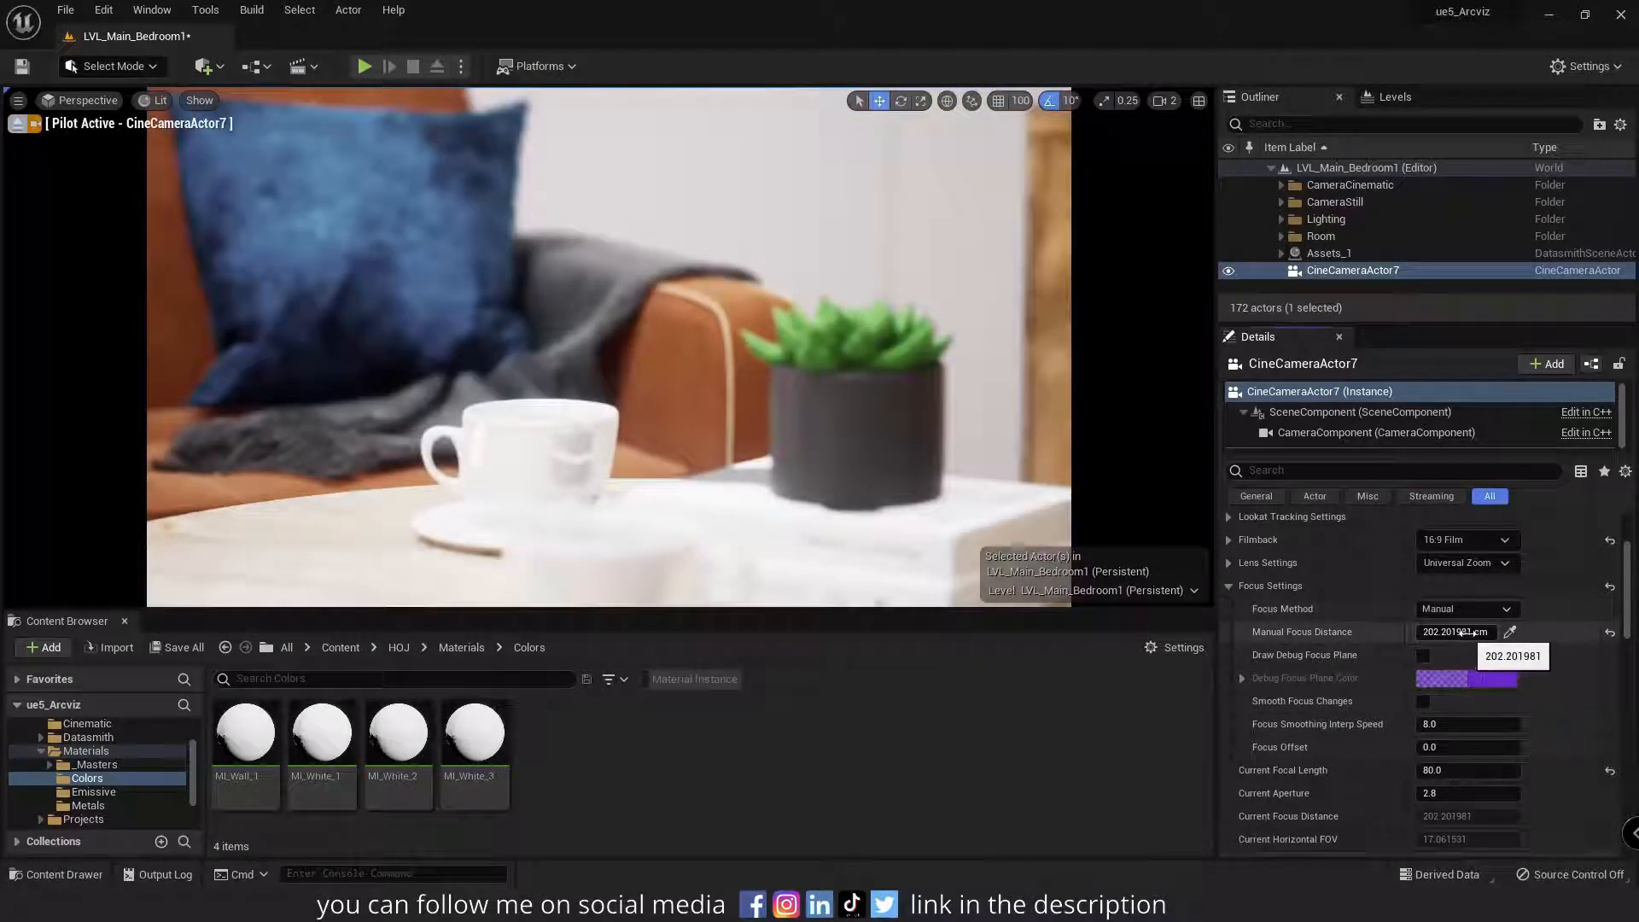
left_click_drag(1468, 634, 1423, 634)
right_click_drag(802, 490, 768, 461)
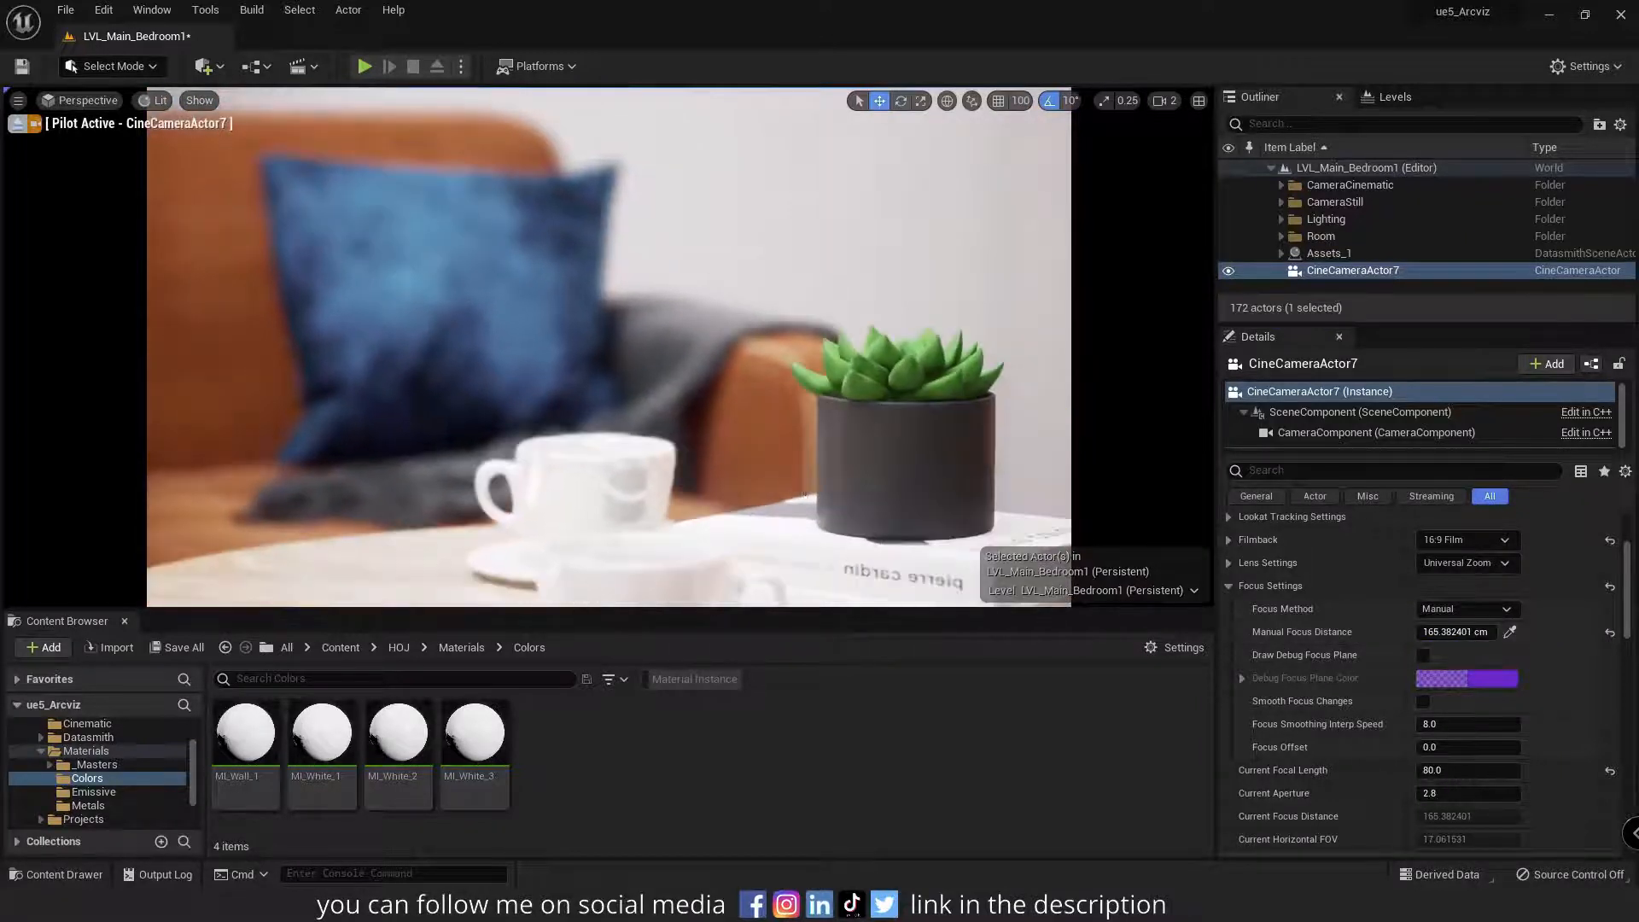
key("ctrl+z")
key("ctrl+y")
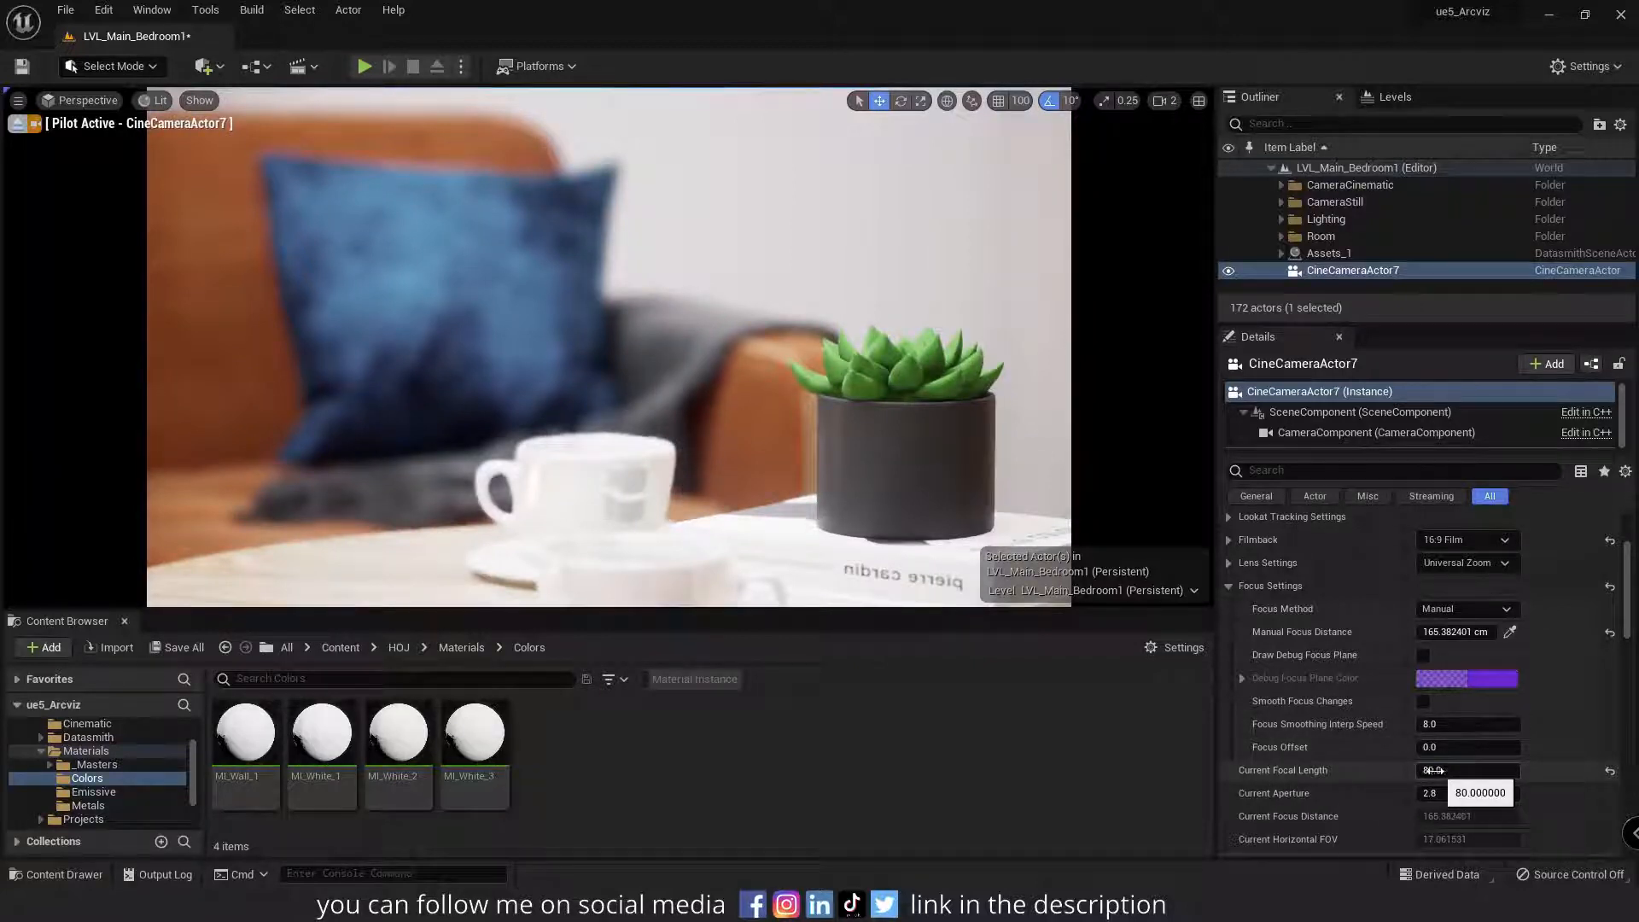
Set the camera's current focal length to 20 and reframe the shot on the desk and bed side of the room.
left_click(1440, 770)
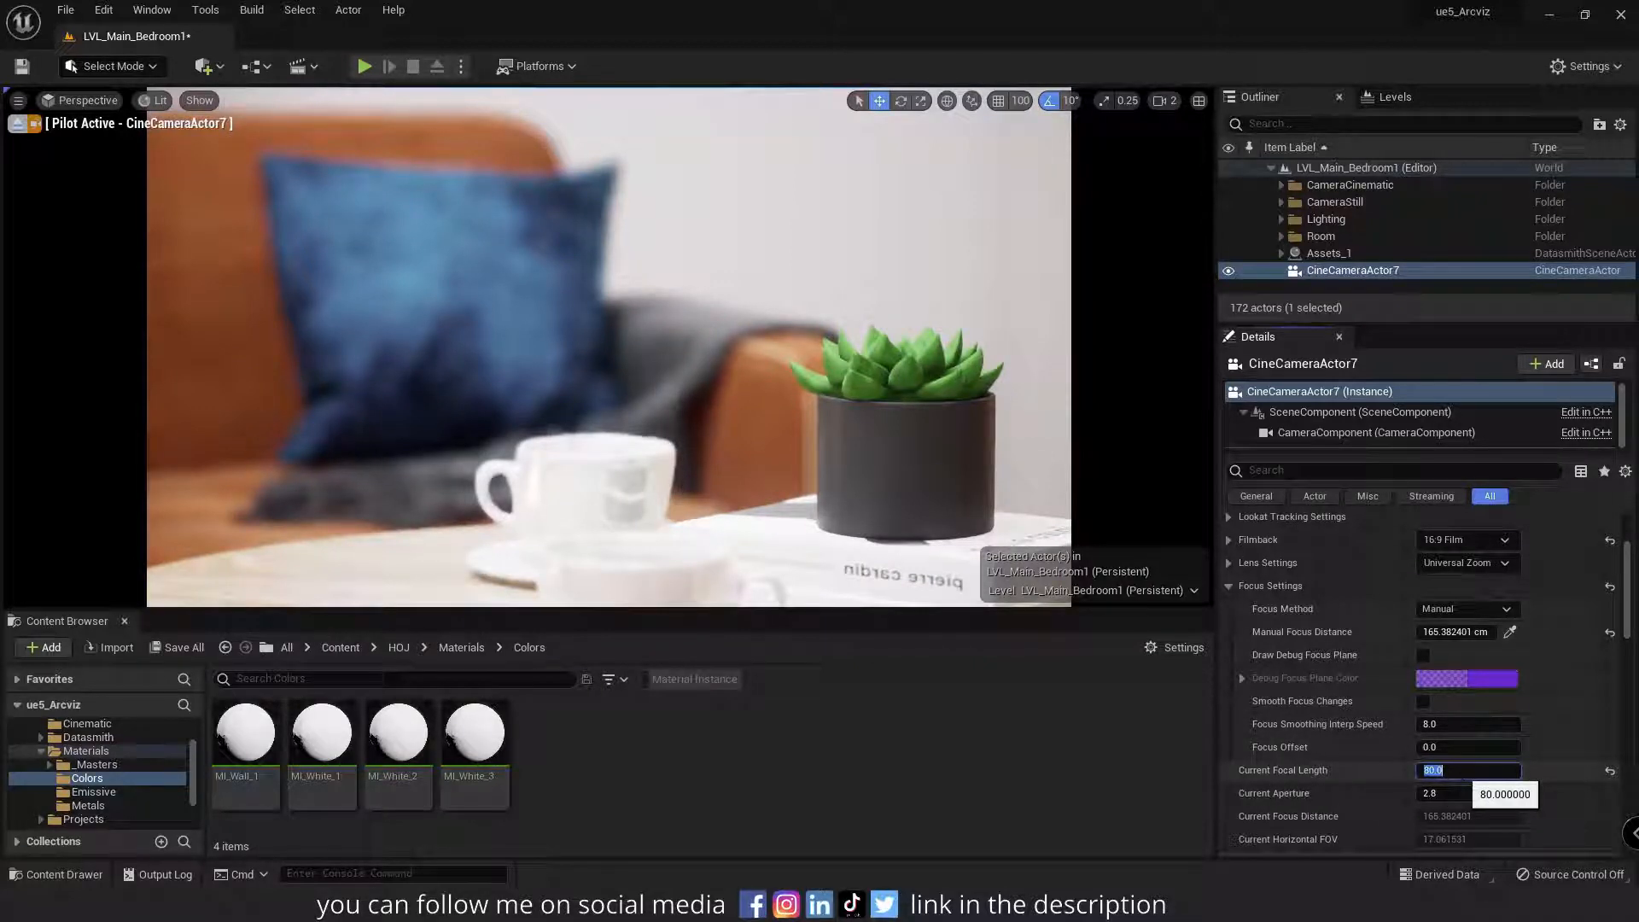
type("20")
key("Return")
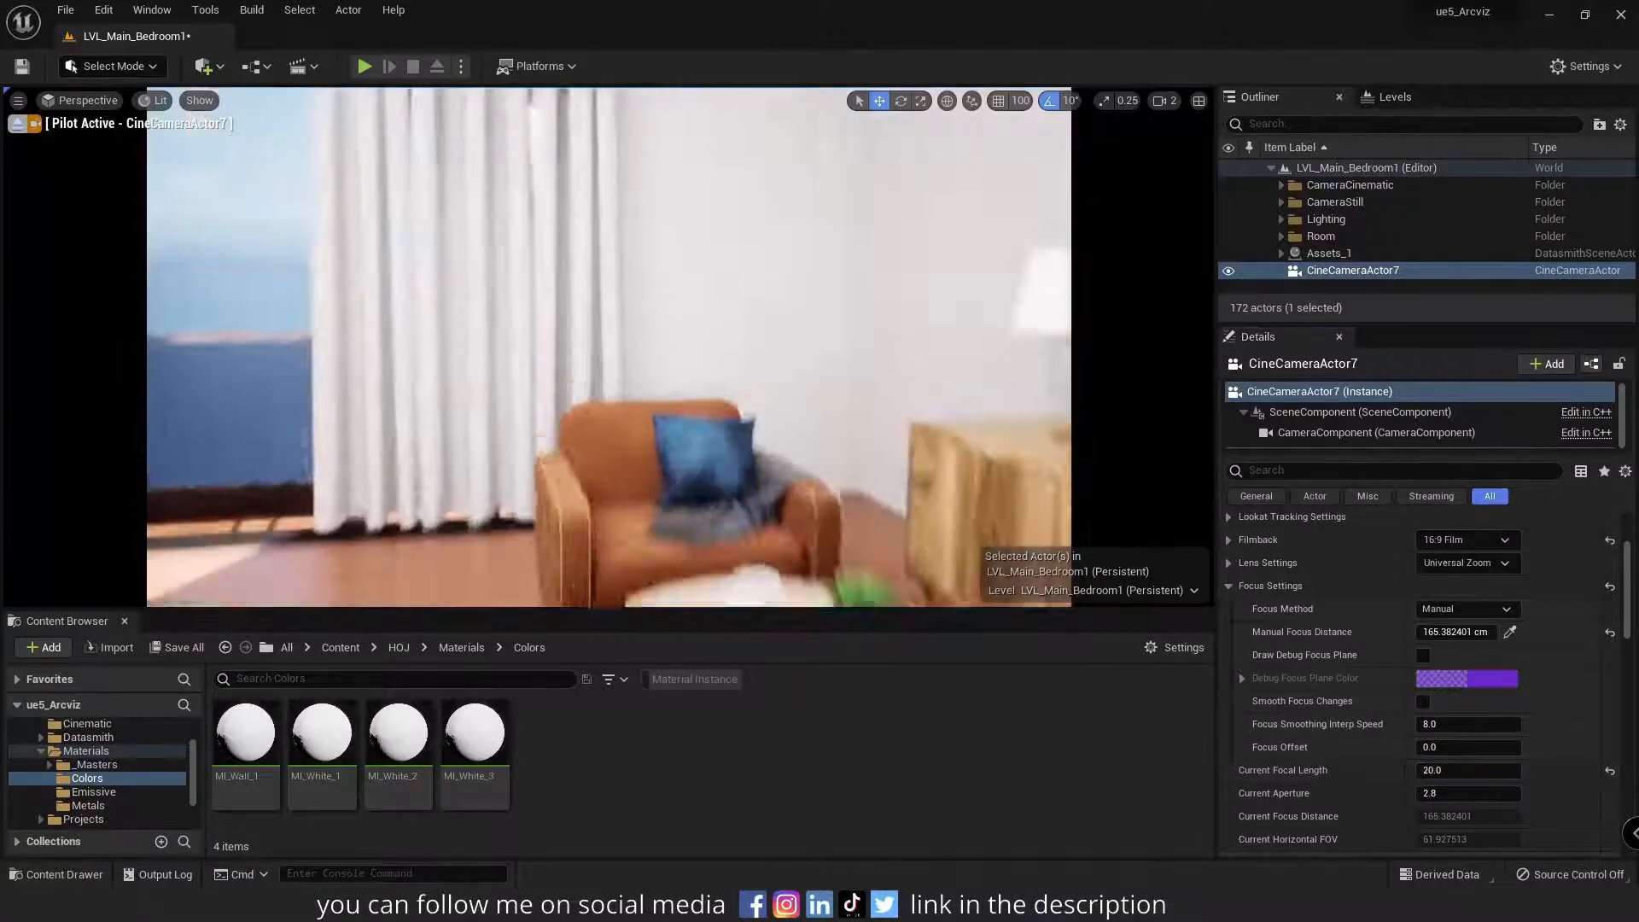
right_click_drag(609, 347, 757, 437)
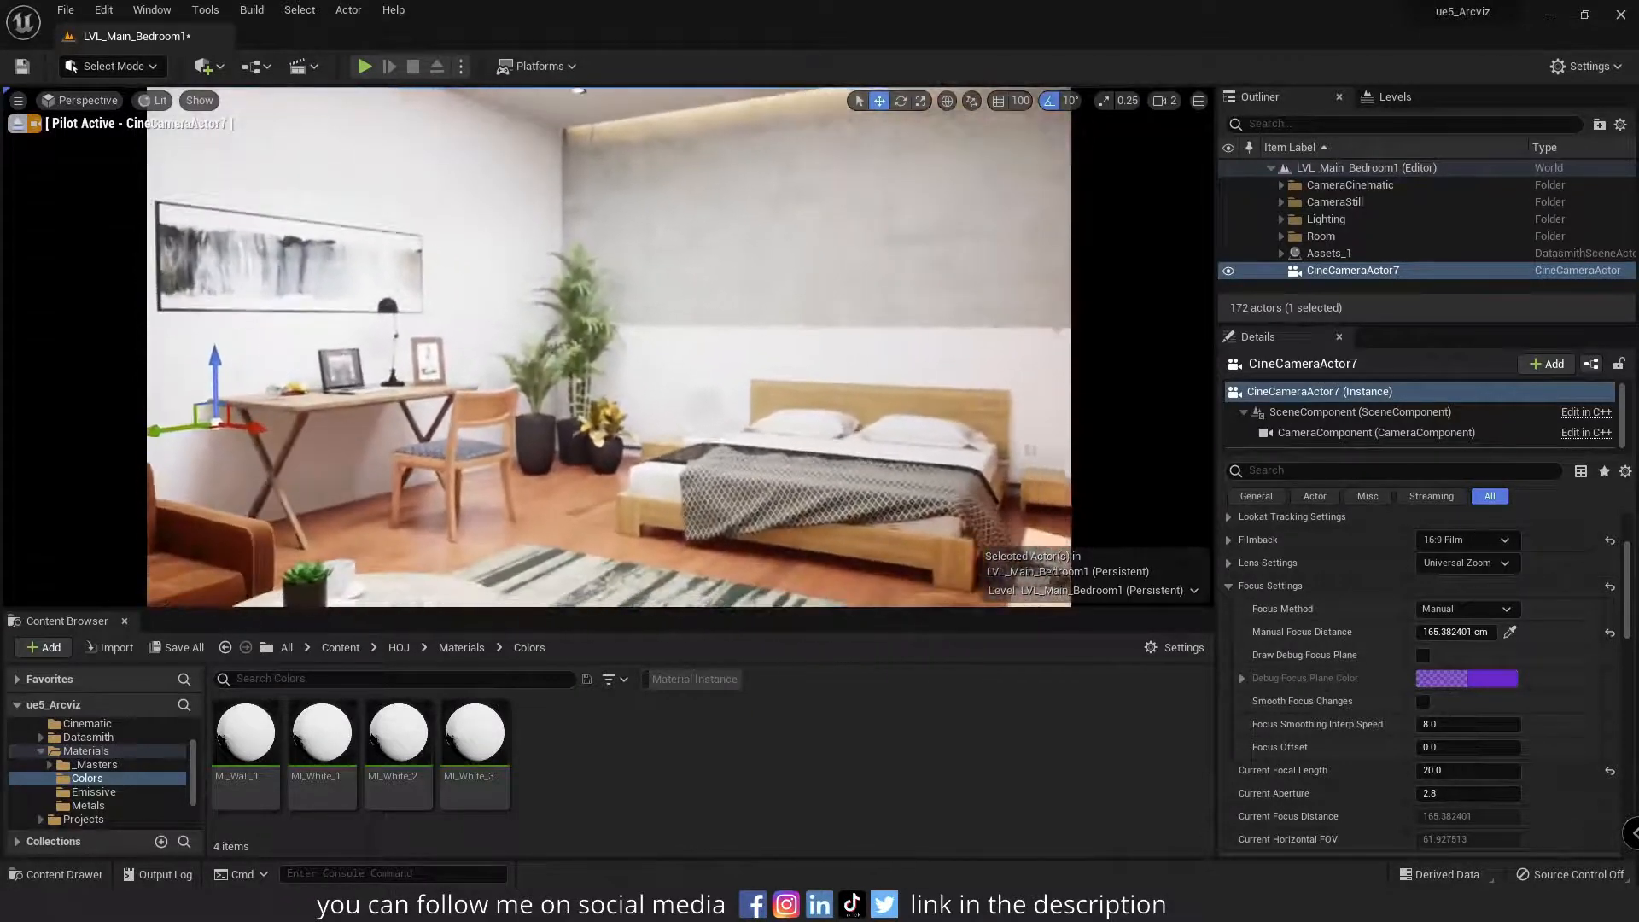
key("Escape")
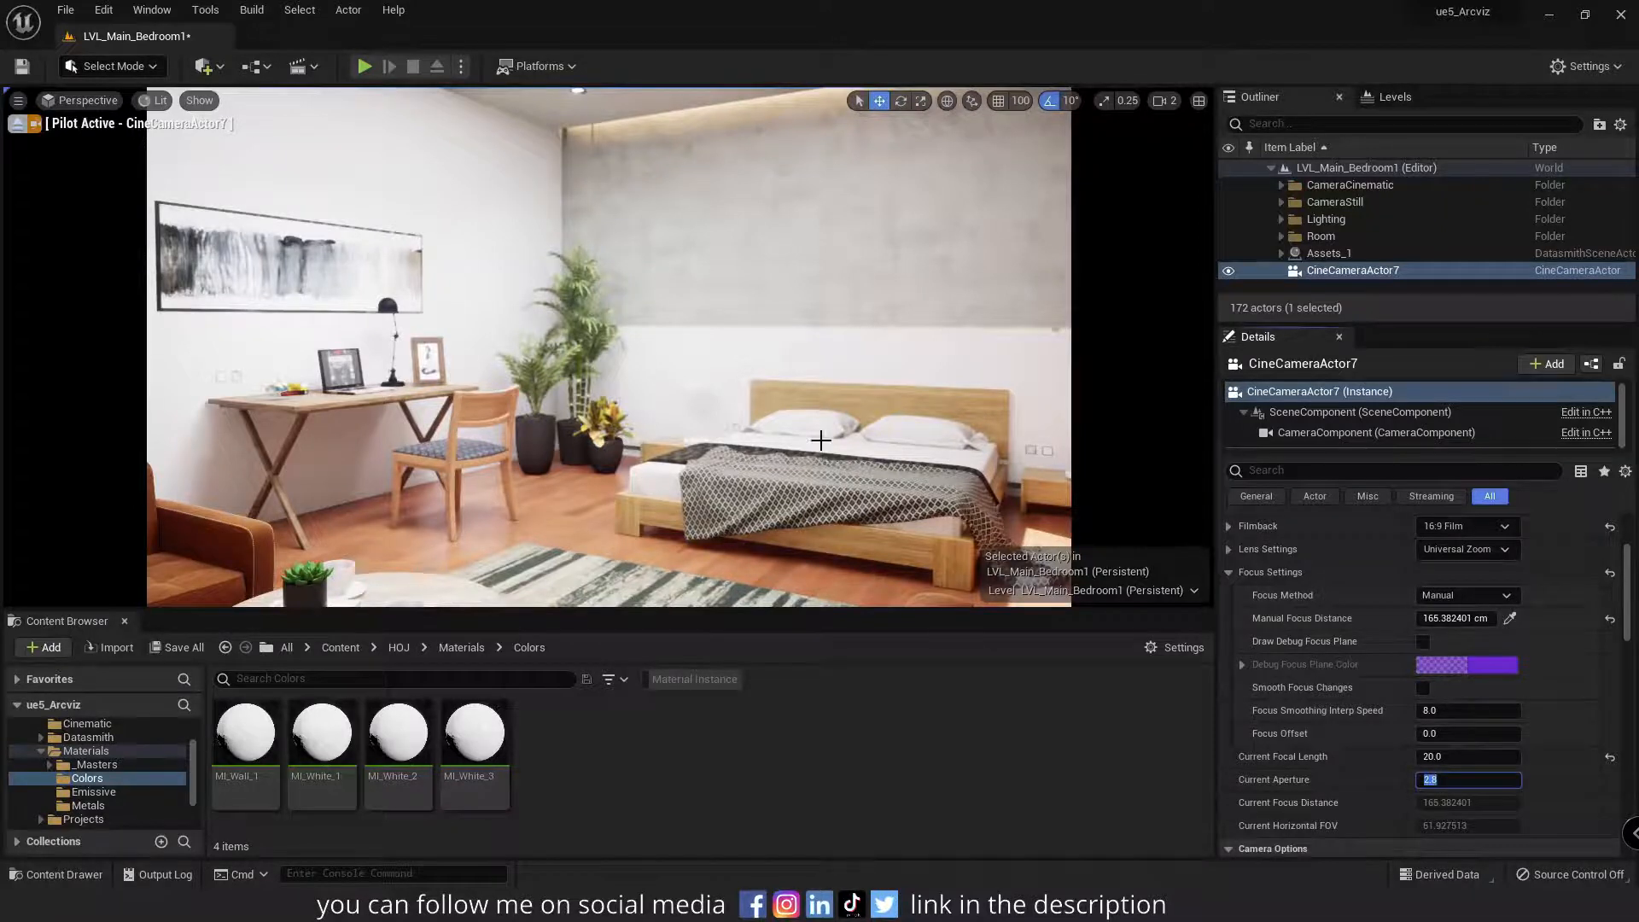
Bring the camera close to the succulent so it fills the foreground, and set the current aperture to 22.
right_click_drag(822, 434, 813, 354)
key("w")
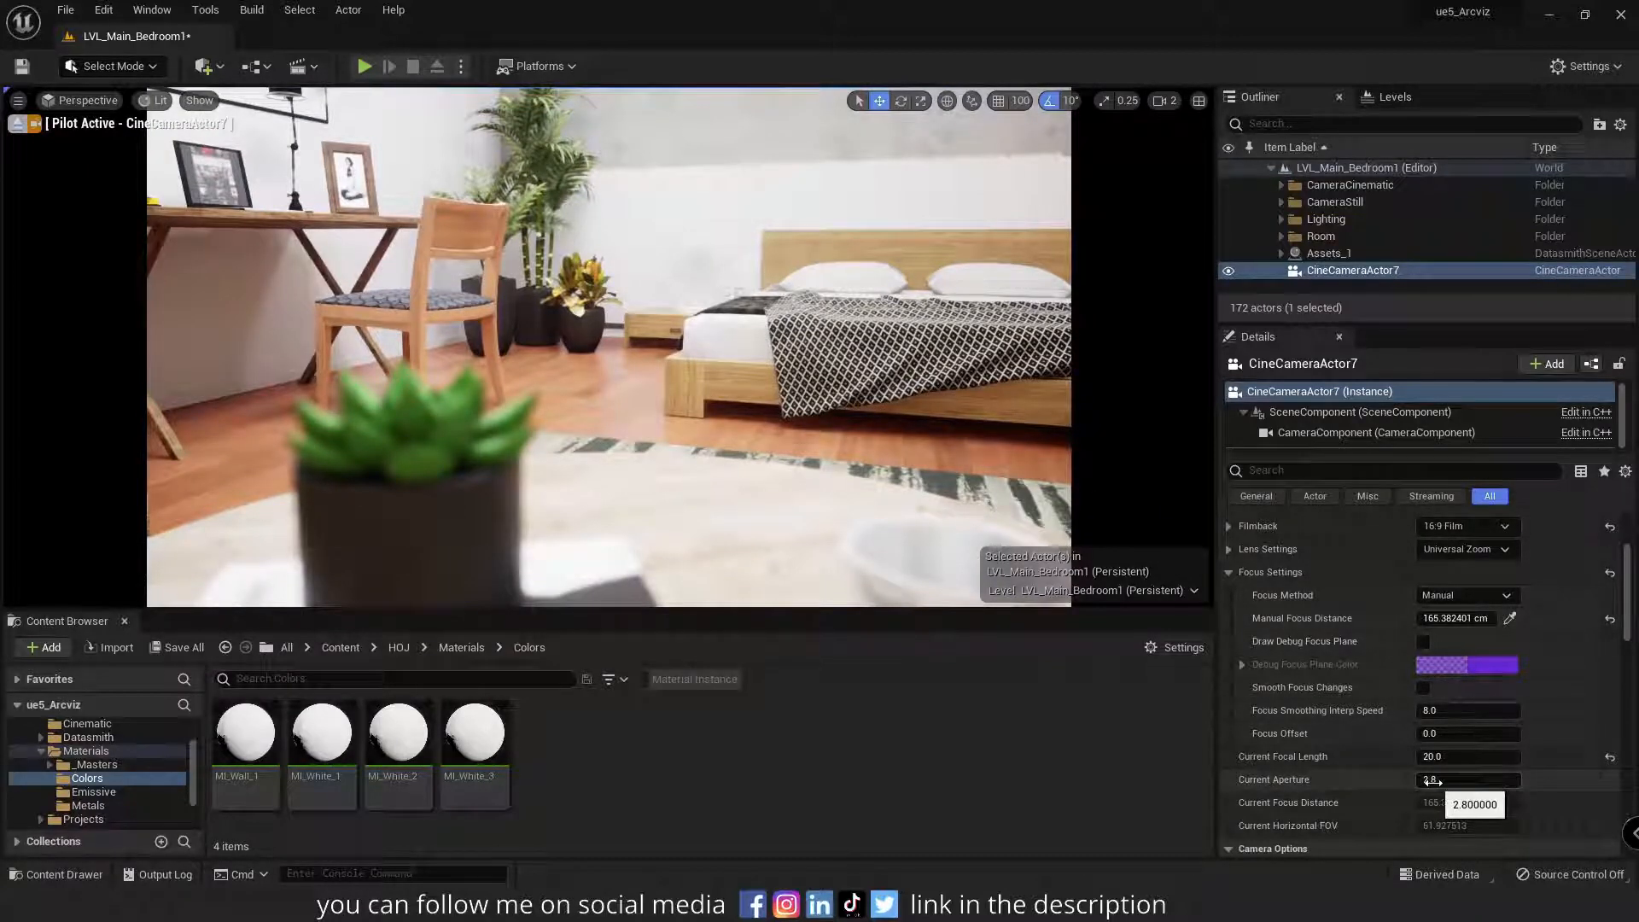
left_click_drag(1462, 780, 1503, 779)
type("22")
key("Return")
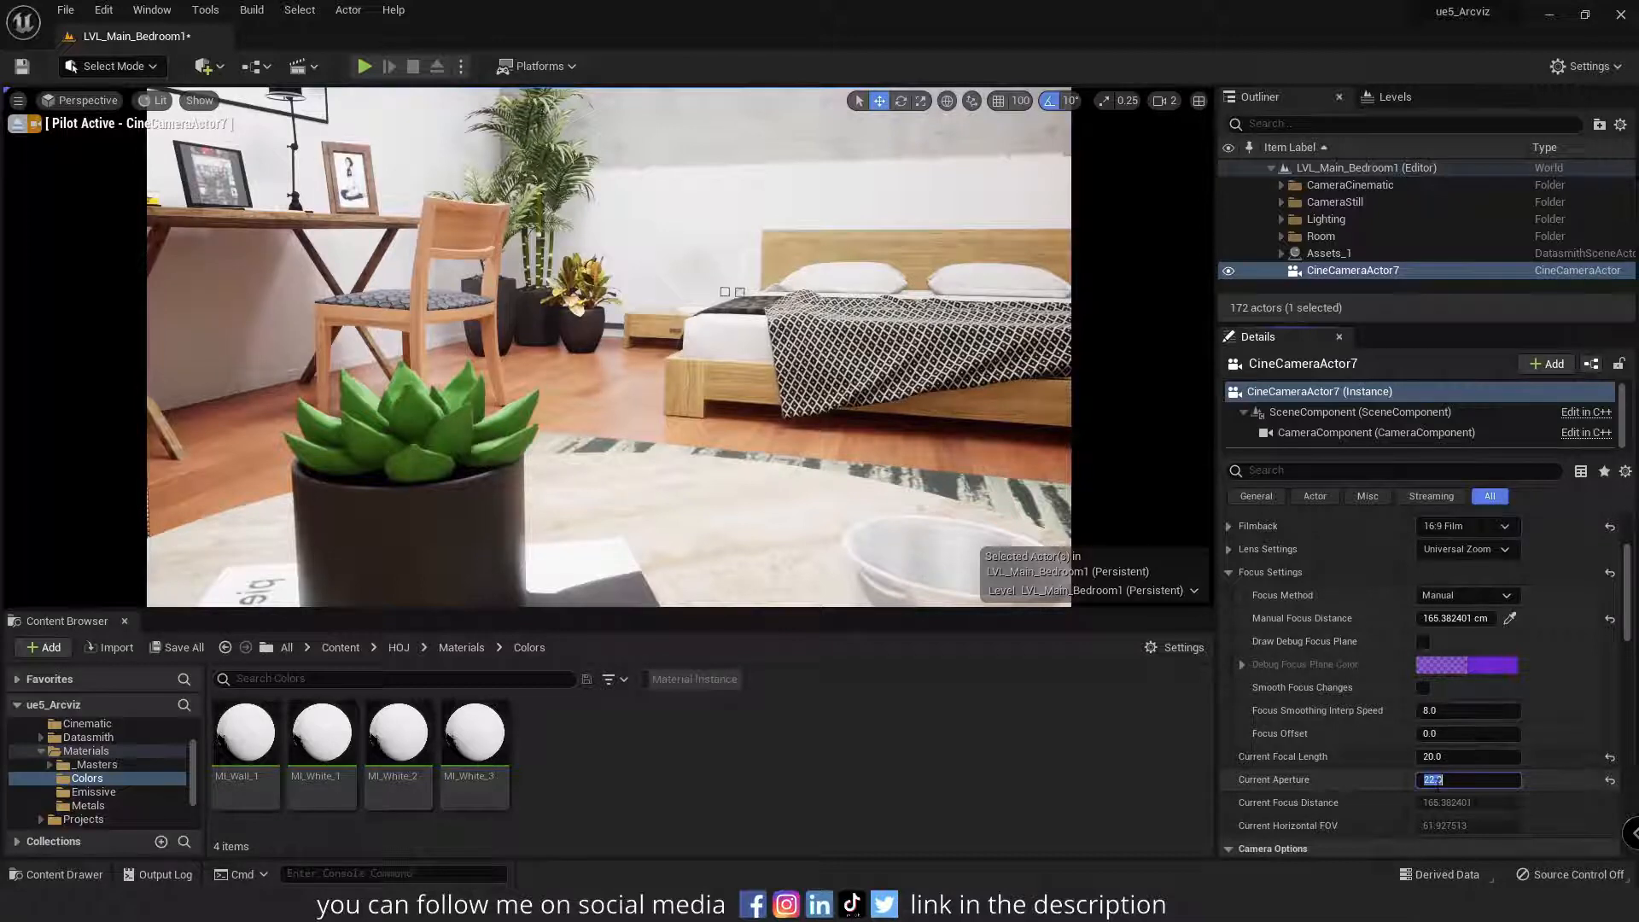
Set the camera's current aperture to 2 and reduce the manual focus distance to about 32.89 cm to focus on the succulent.
type("2")
key("Return")
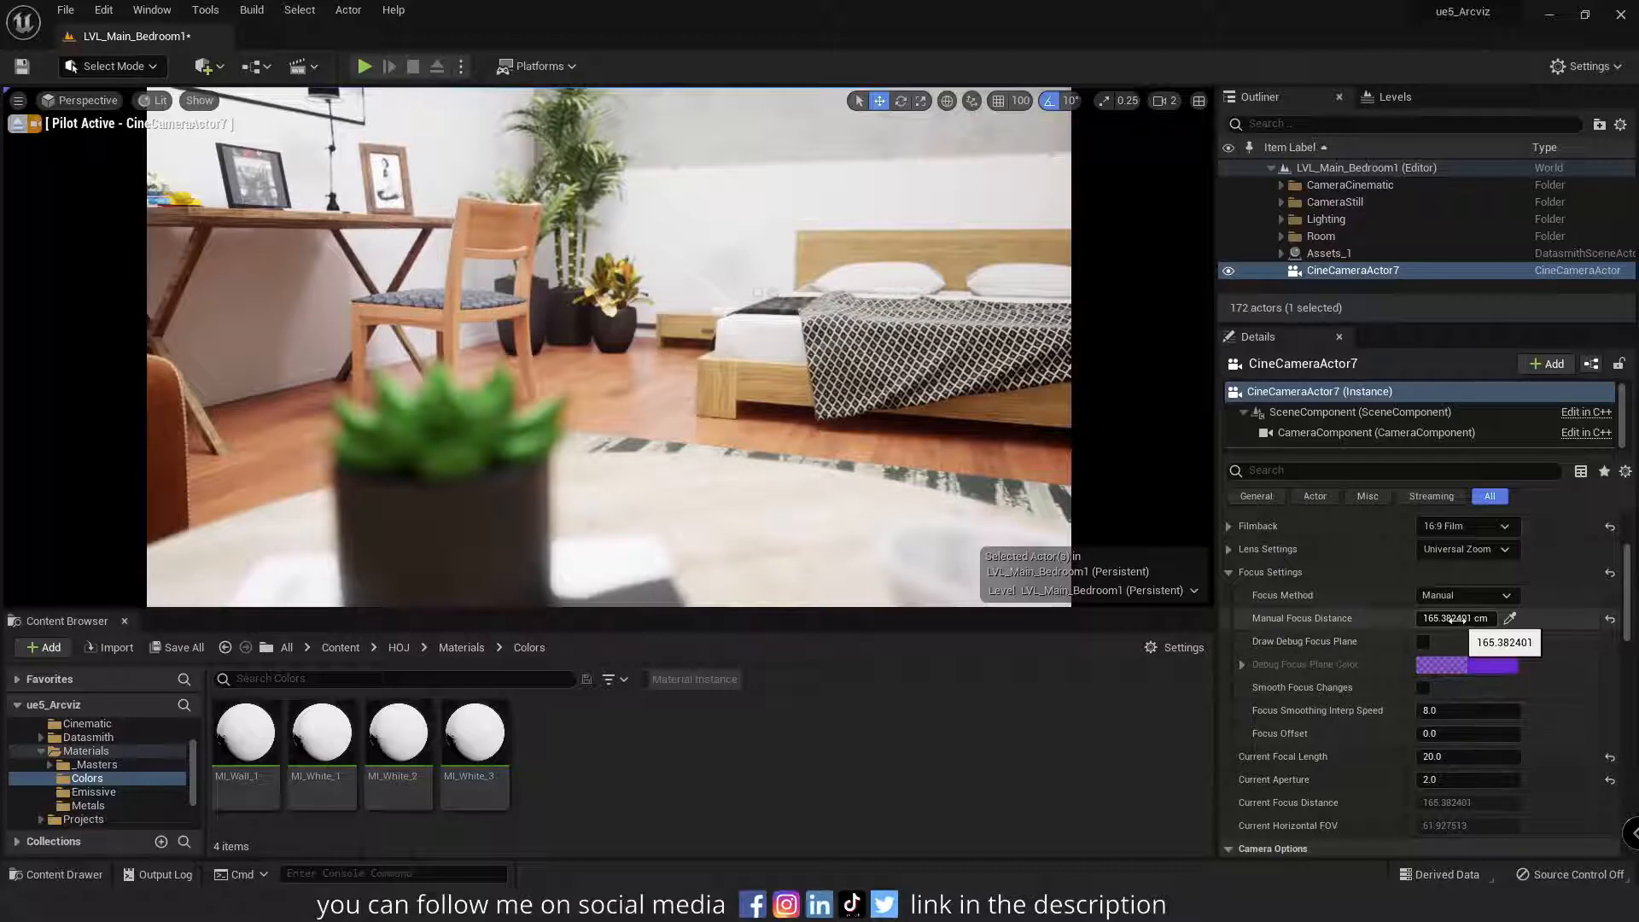
left_click_drag(1458, 621, 1366, 621)
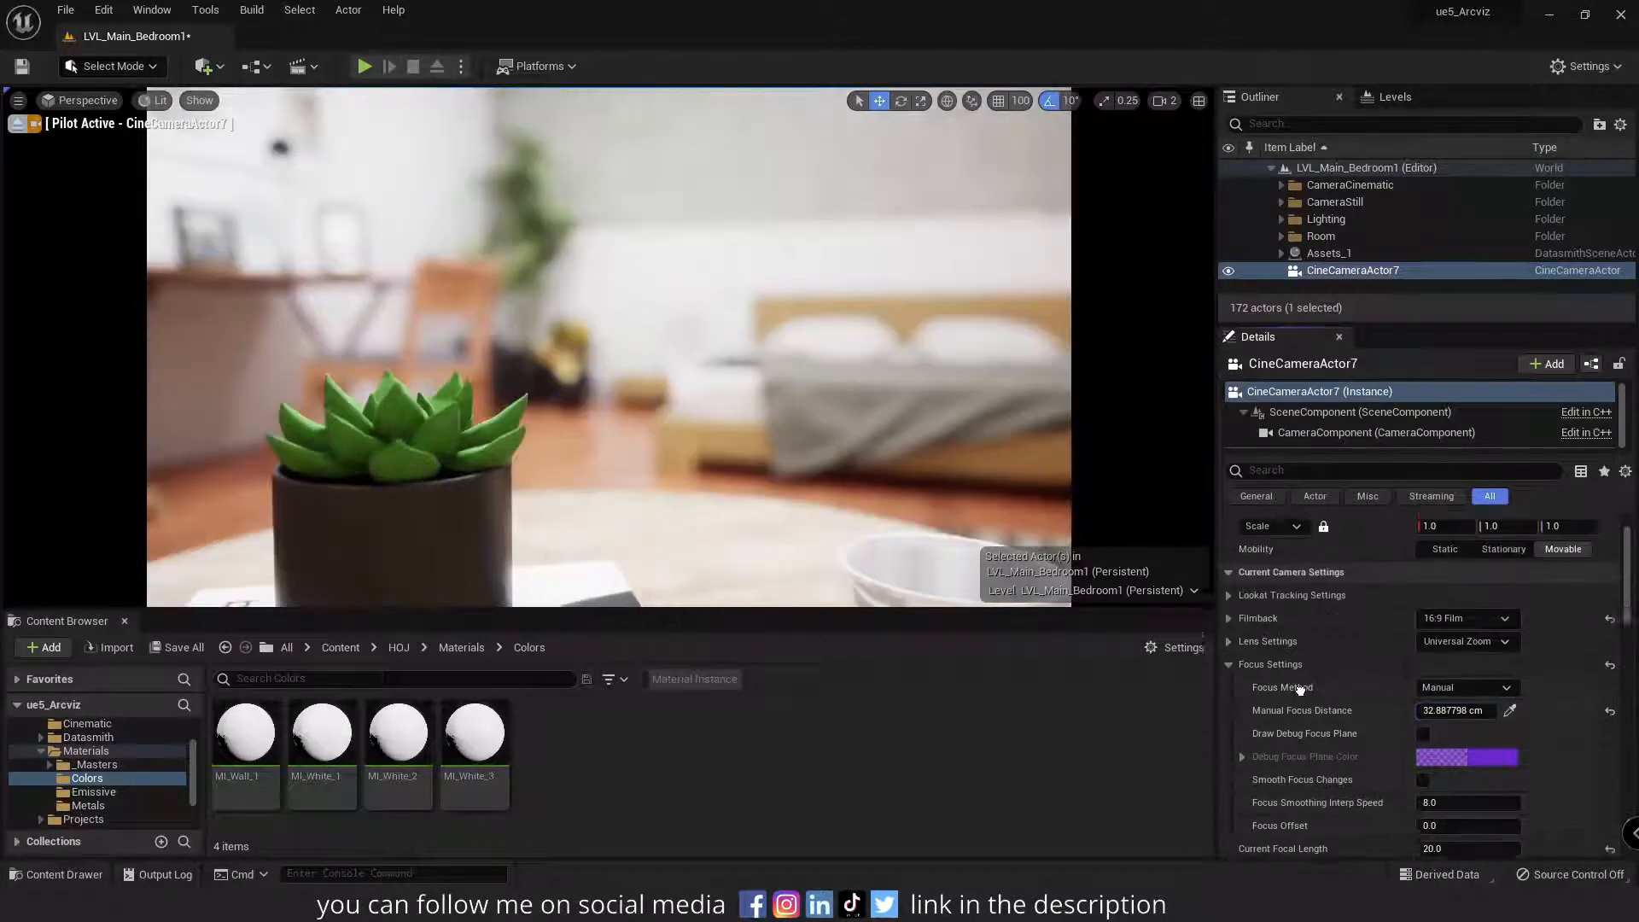
scroll(1300, 633, "up", 2)
scroll(1273, 597, "down", 2)
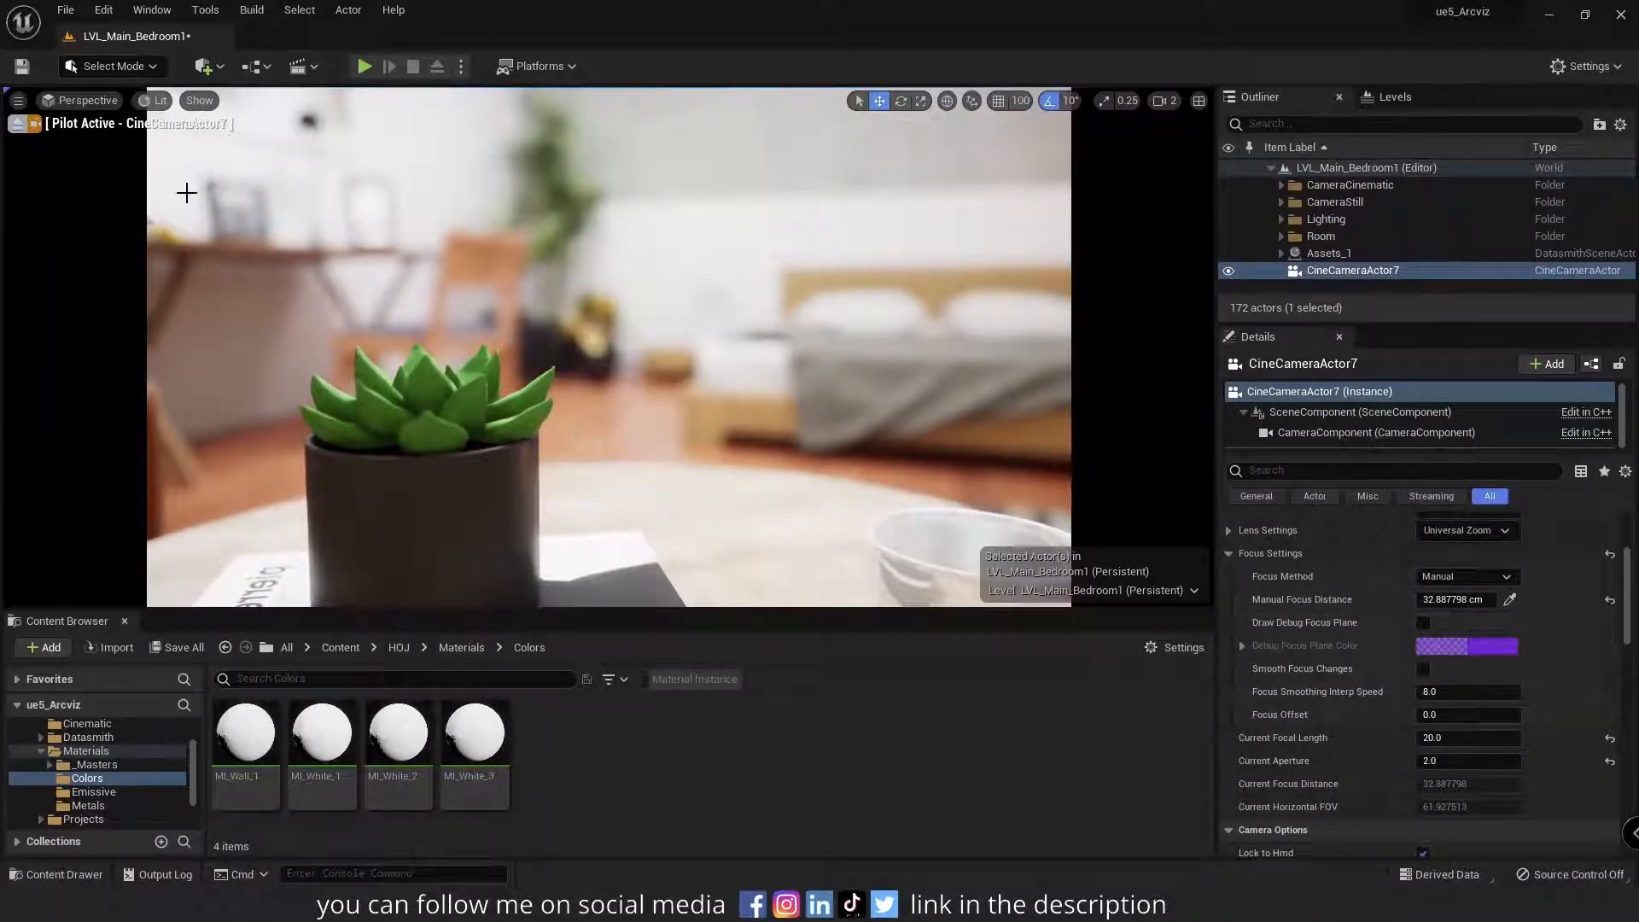
Switch the view to the Cinematic Viewport and look through the placed camera CineCameraActor7.
left_click(86, 101)
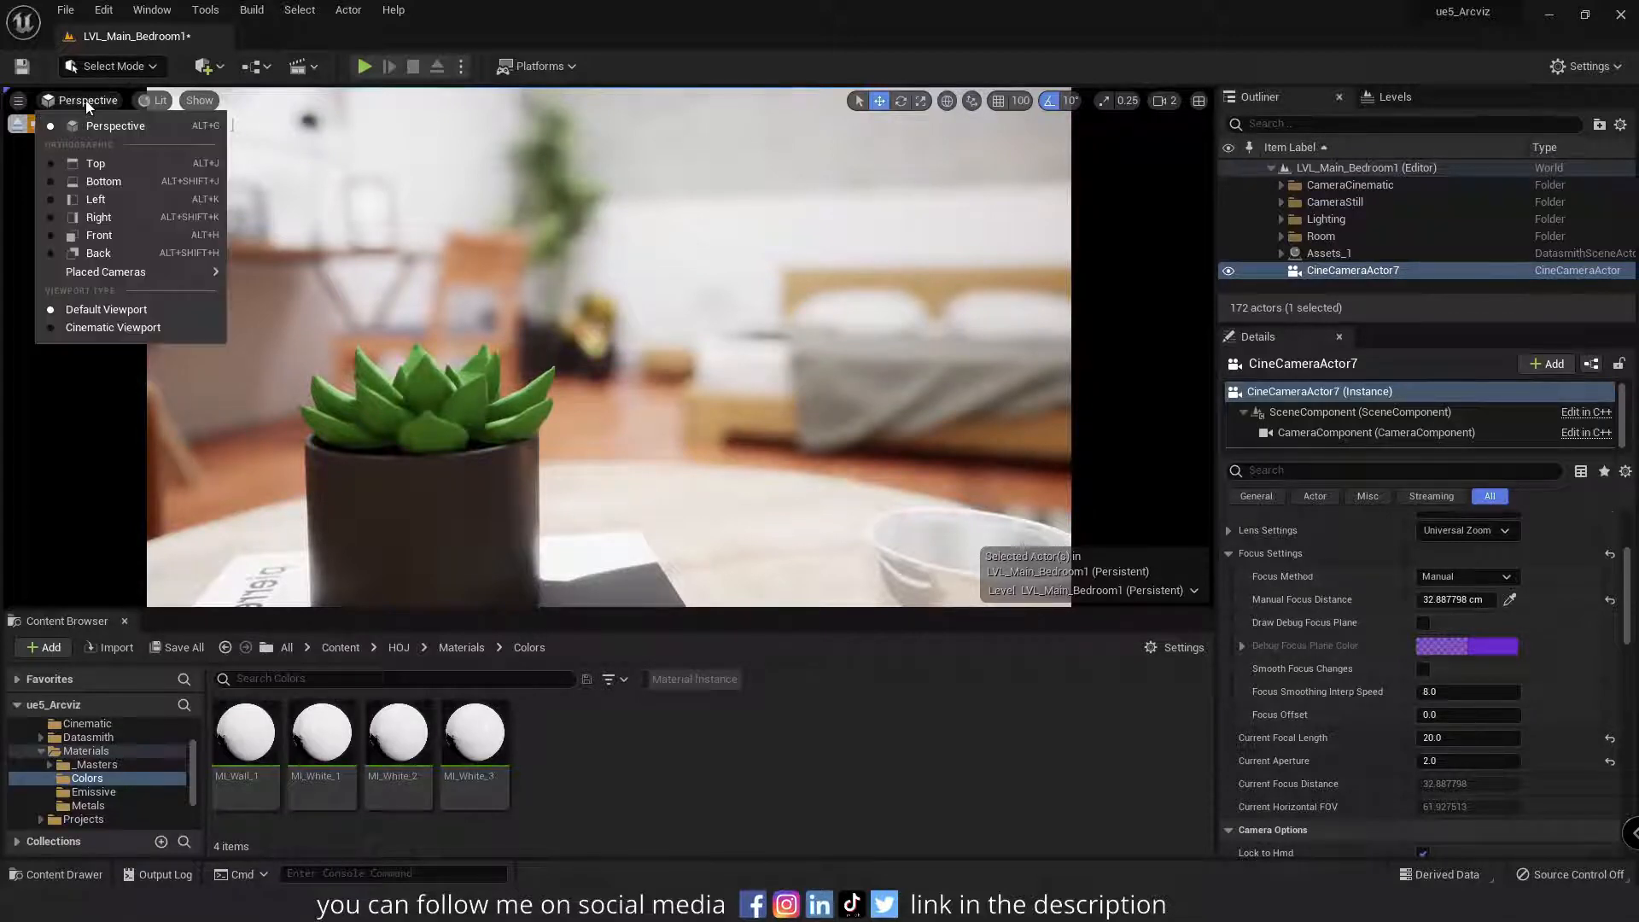
left_click(101, 329)
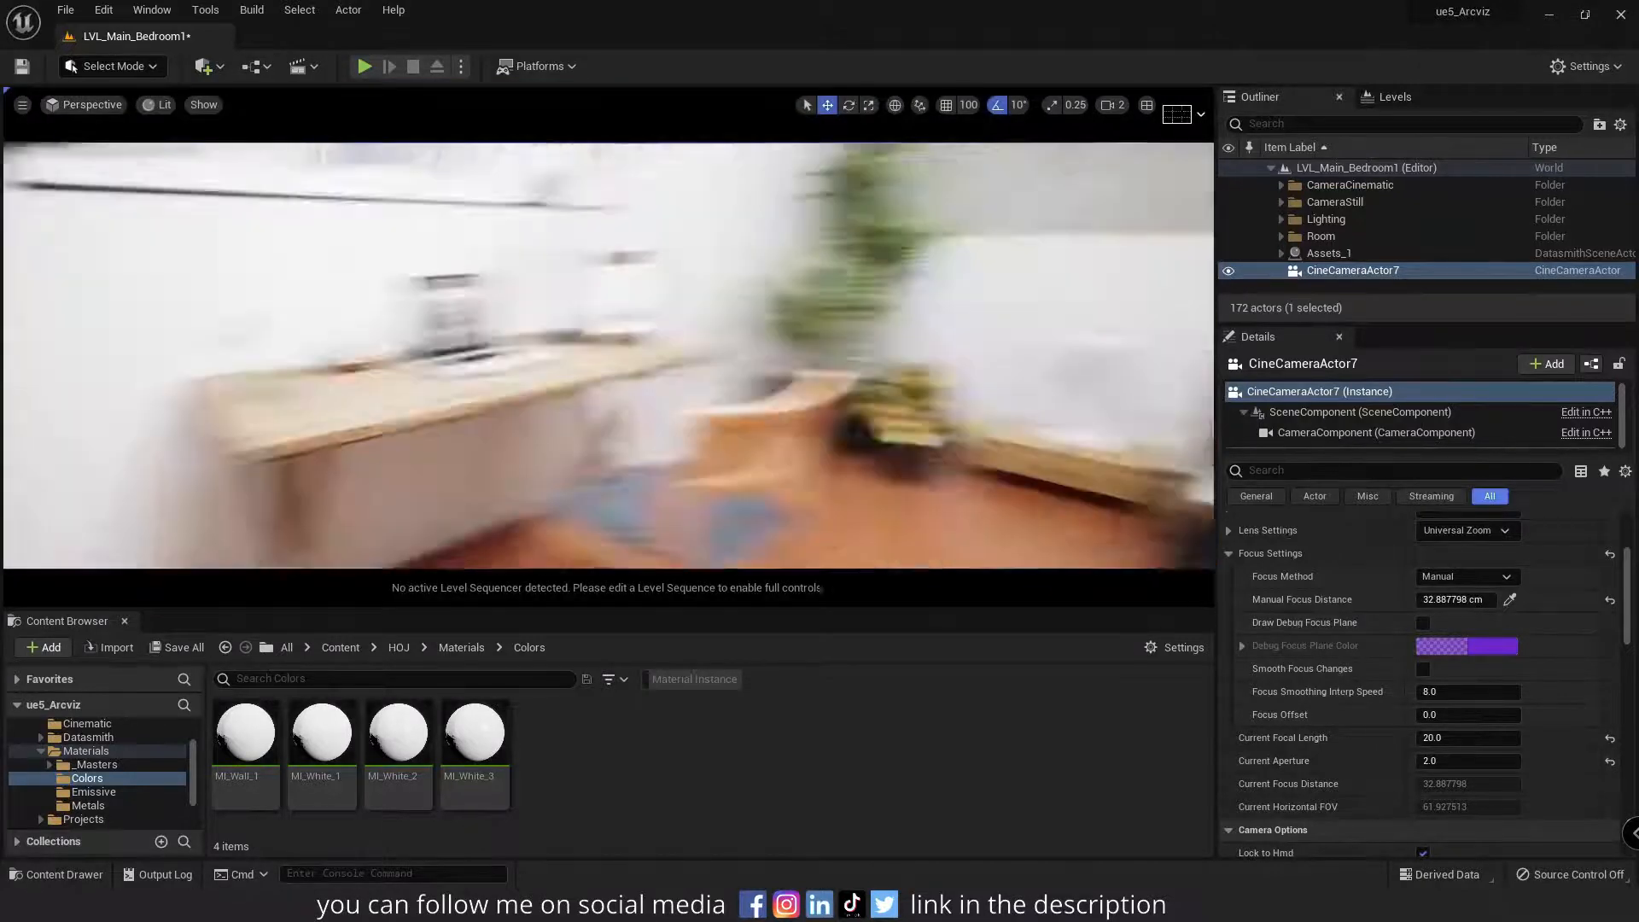
left_click(101, 105)
mouse_move(141, 276)
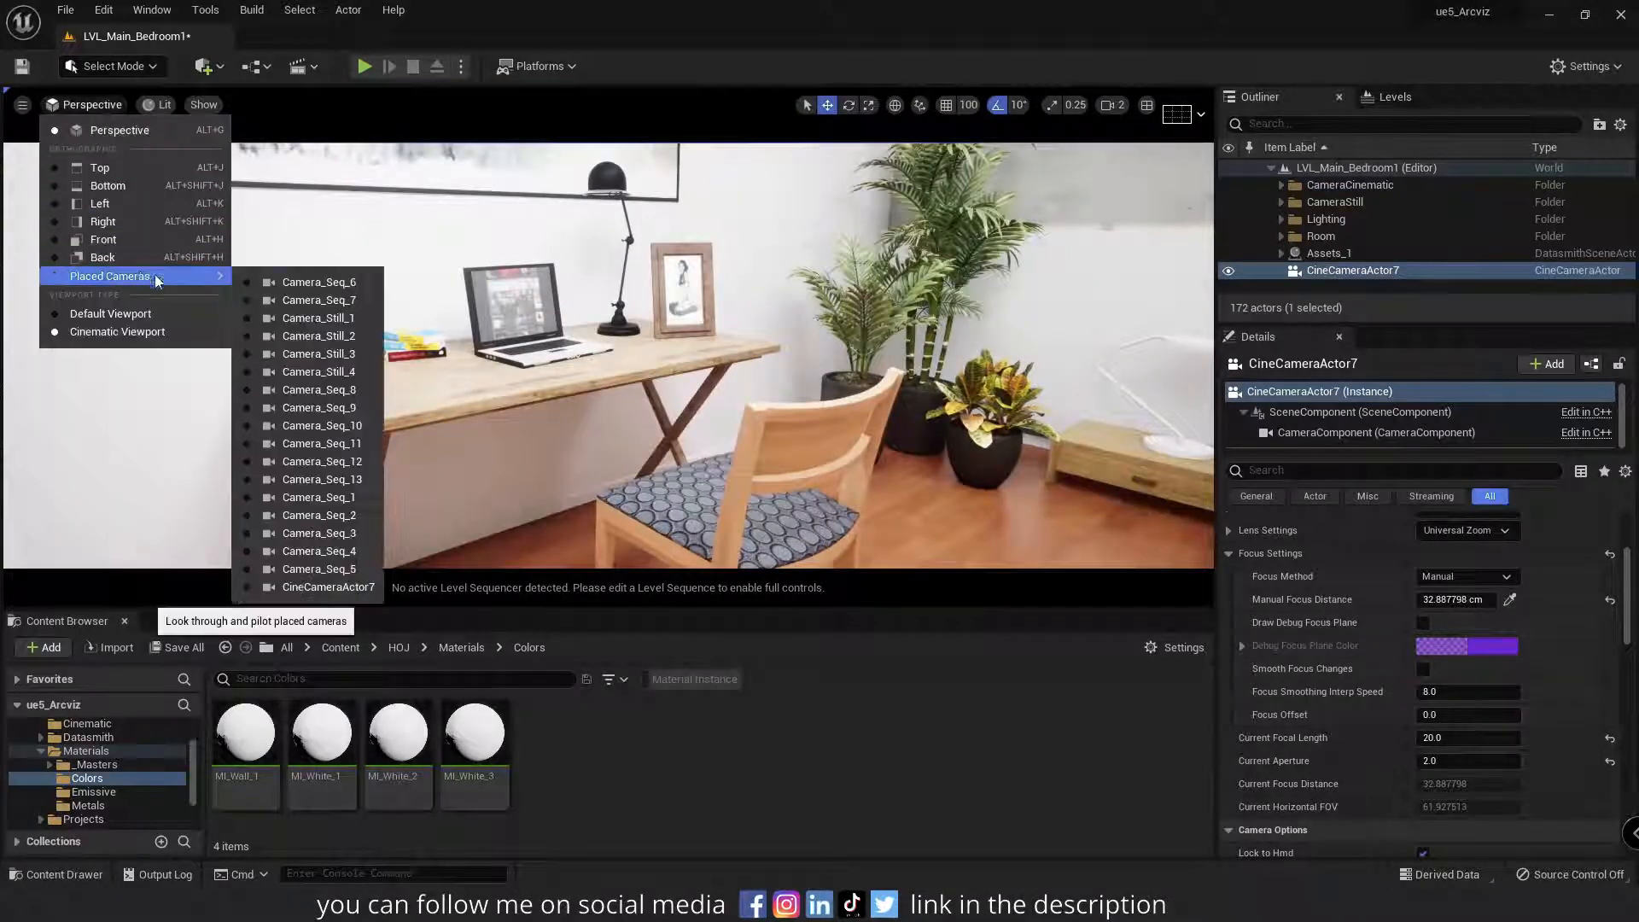
left_click(329, 587)
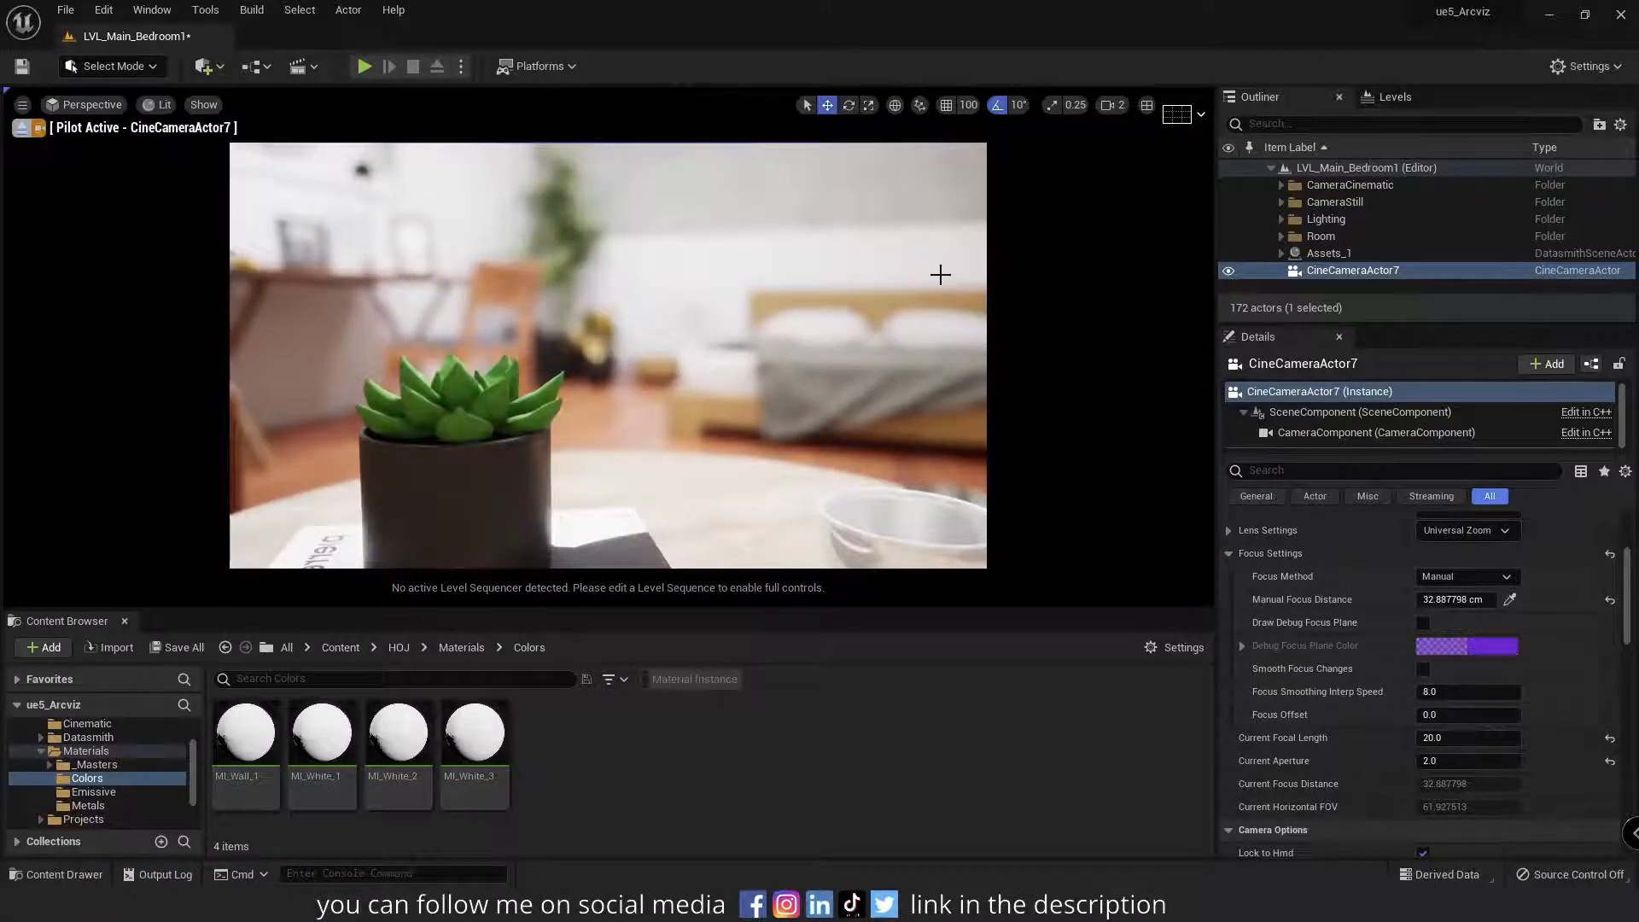
Try the Grid (2x2), Crosshair and Rabatment composition overlays, and keep Grid (3x3) on the camera view.
left_click(1178, 117)
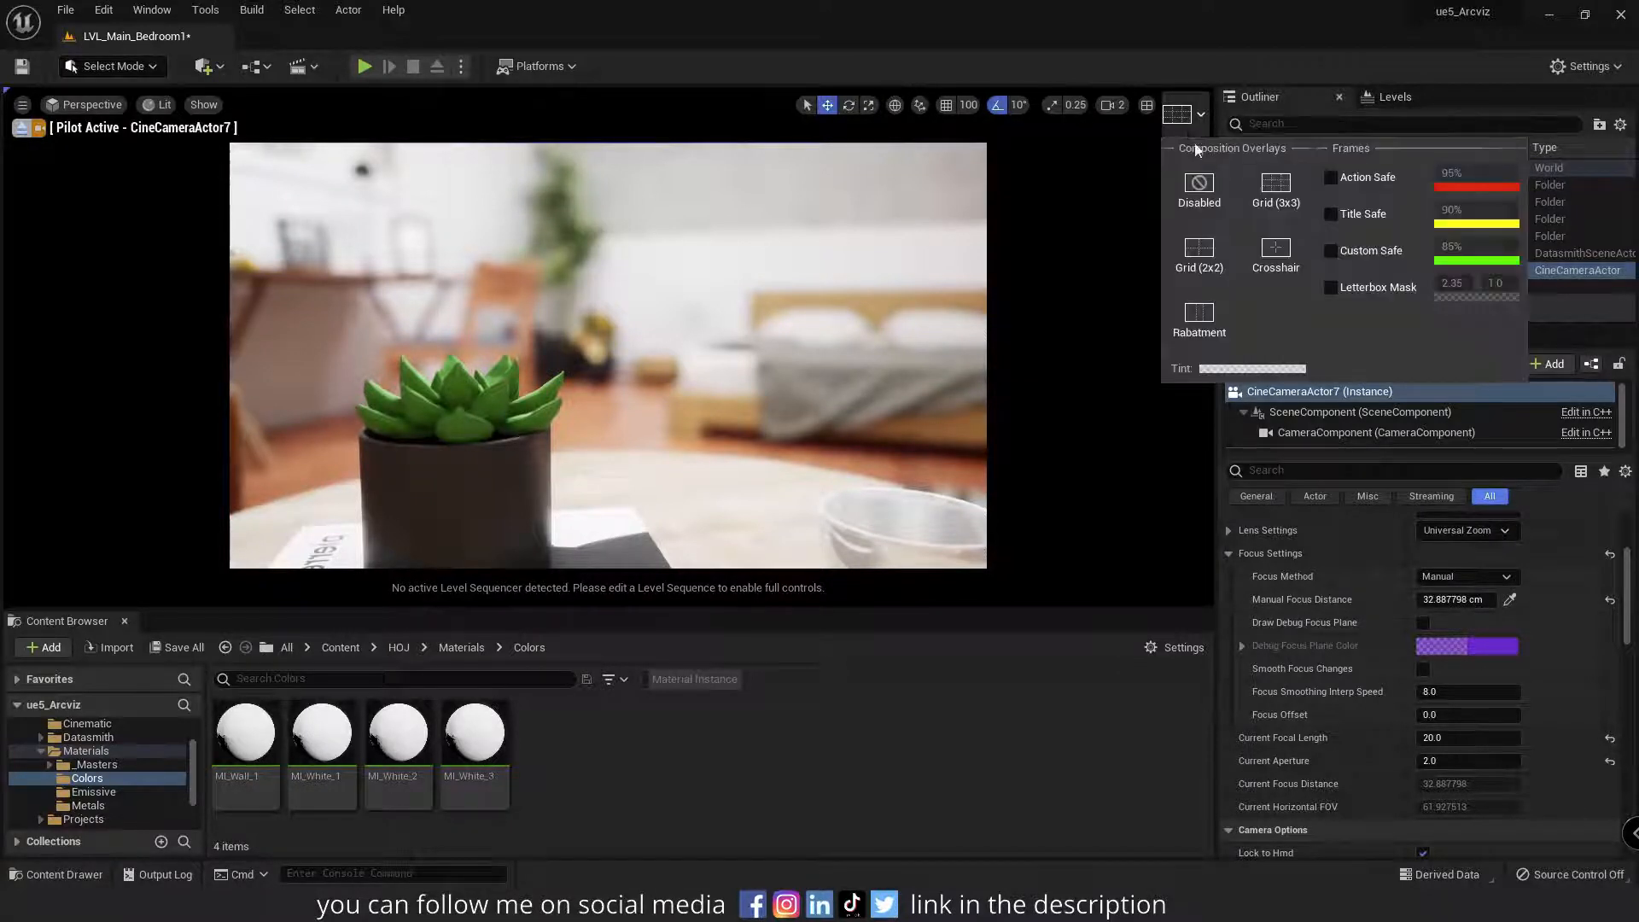
left_click(1276, 203)
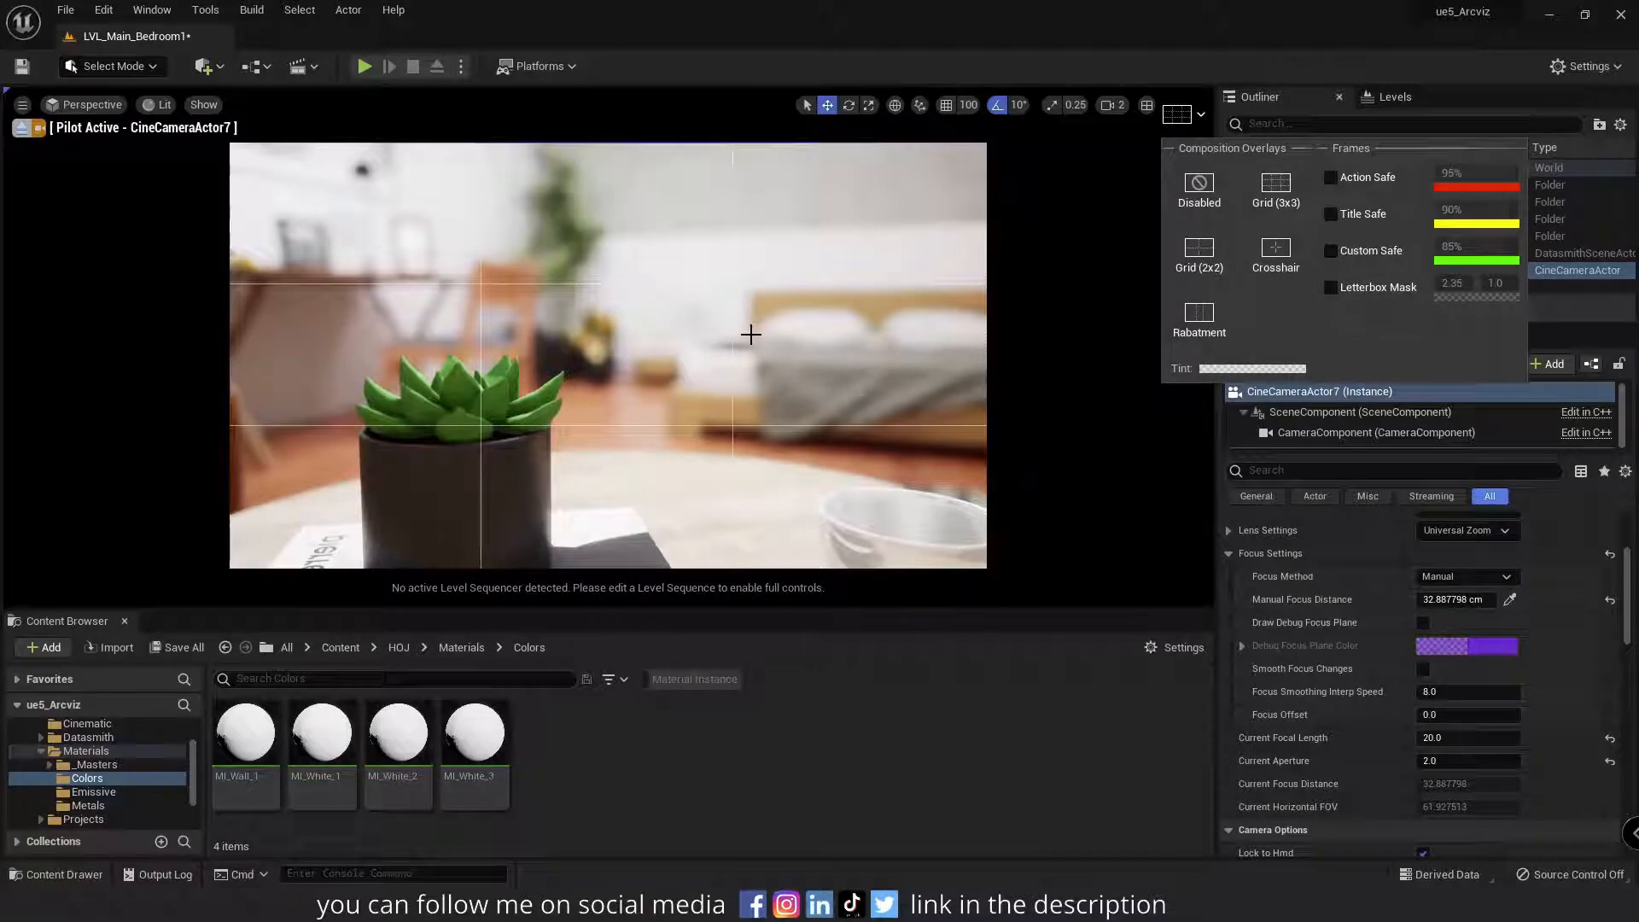
left_click(1198, 255)
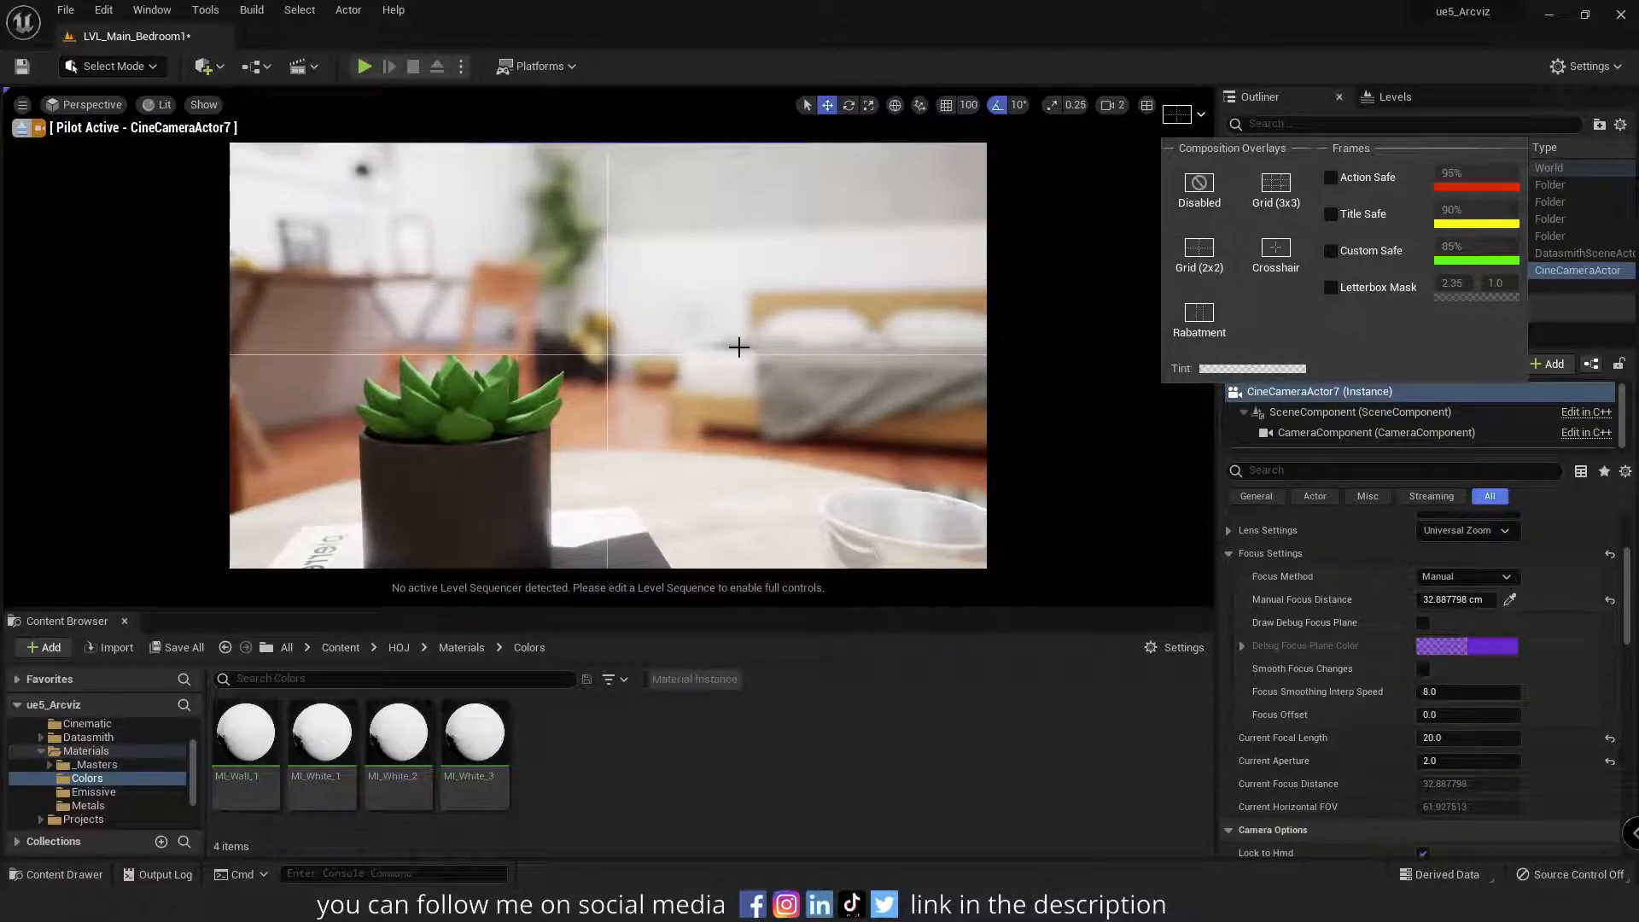
left_click(1276, 250)
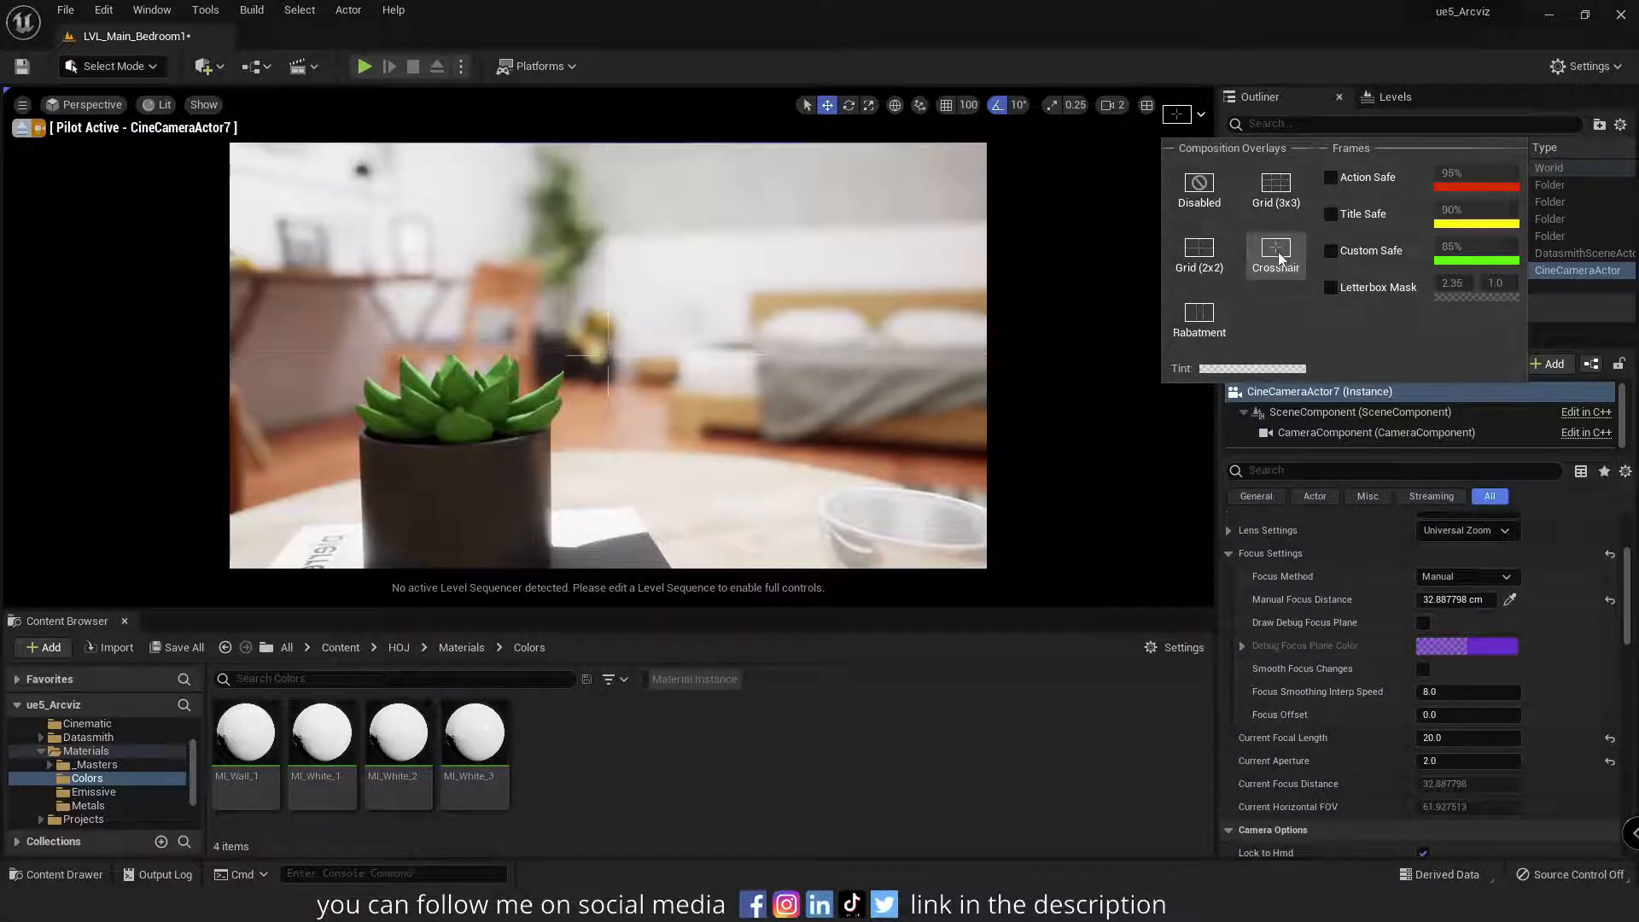
left_click(1213, 316)
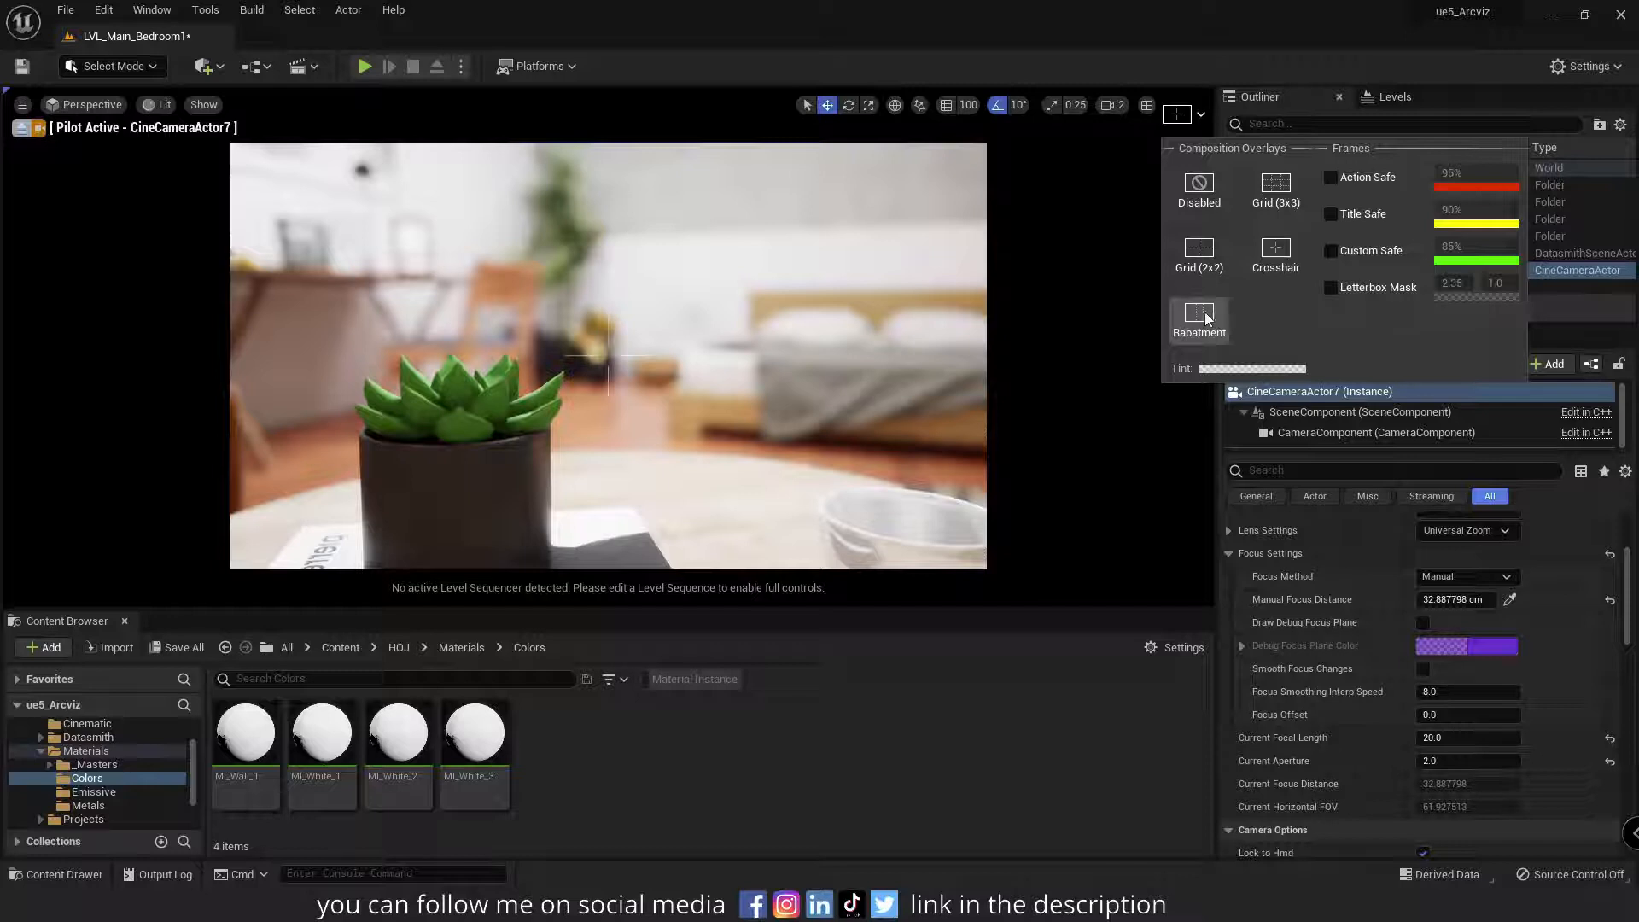
left_click(1280, 189)
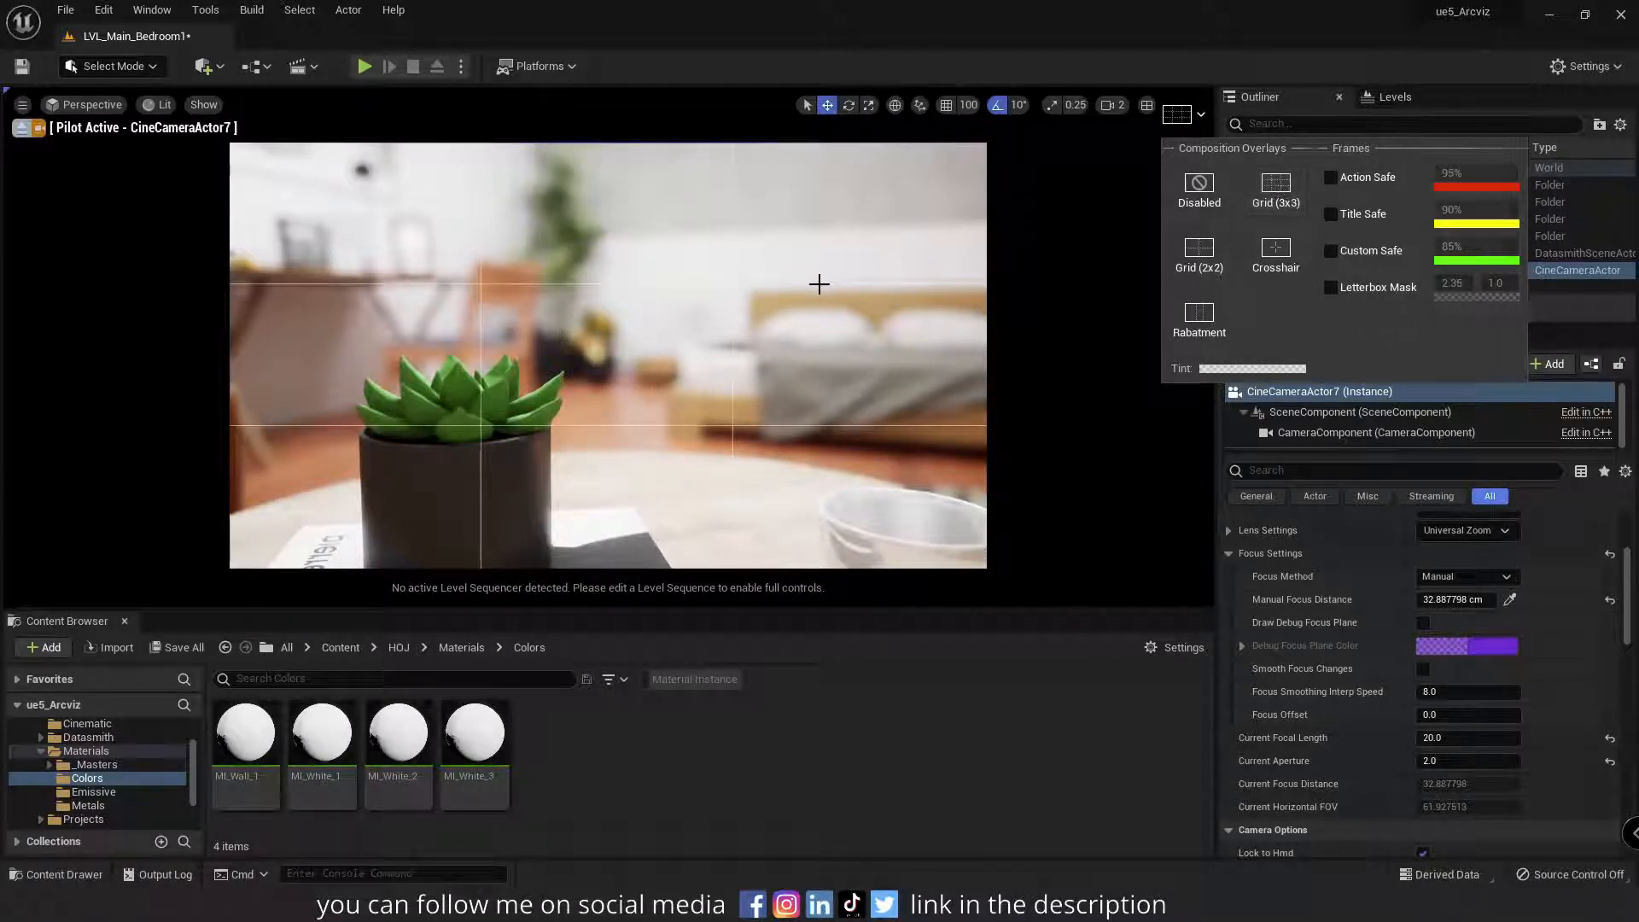
left_click(1187, 124)
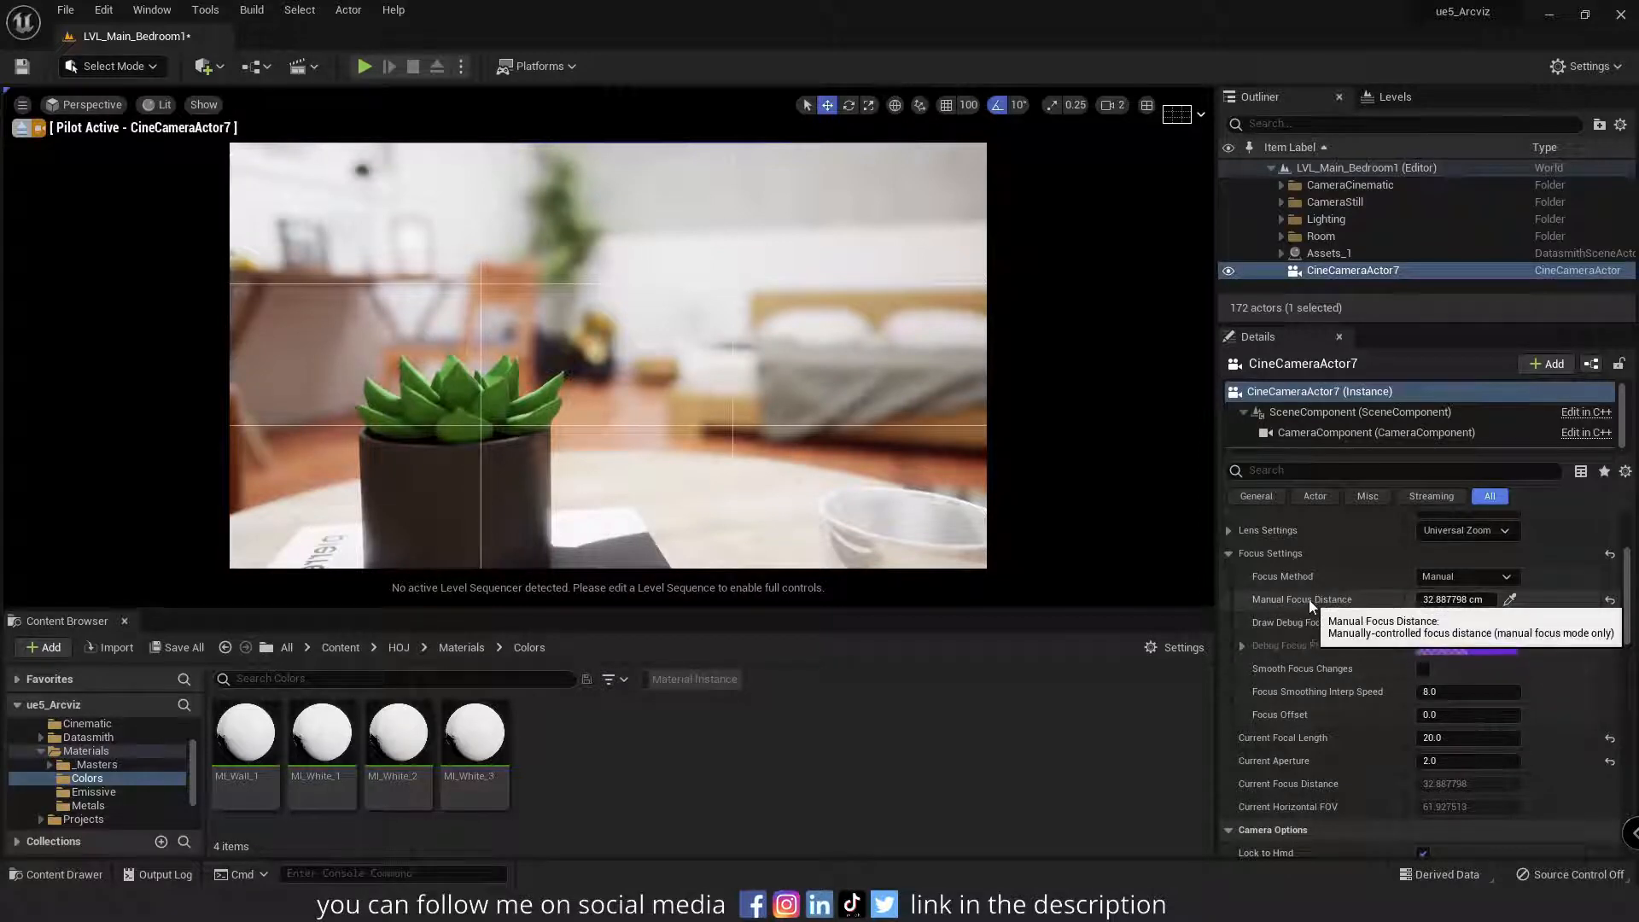
Increase the manual focus distance, sampling a point in the bed area to set it to about 1002.1 cm.
mouse_move(1452, 600)
left_mouse_down()
mouse_move(1596, 599)
mouse_move(1463, 609)
left_mouse_up()
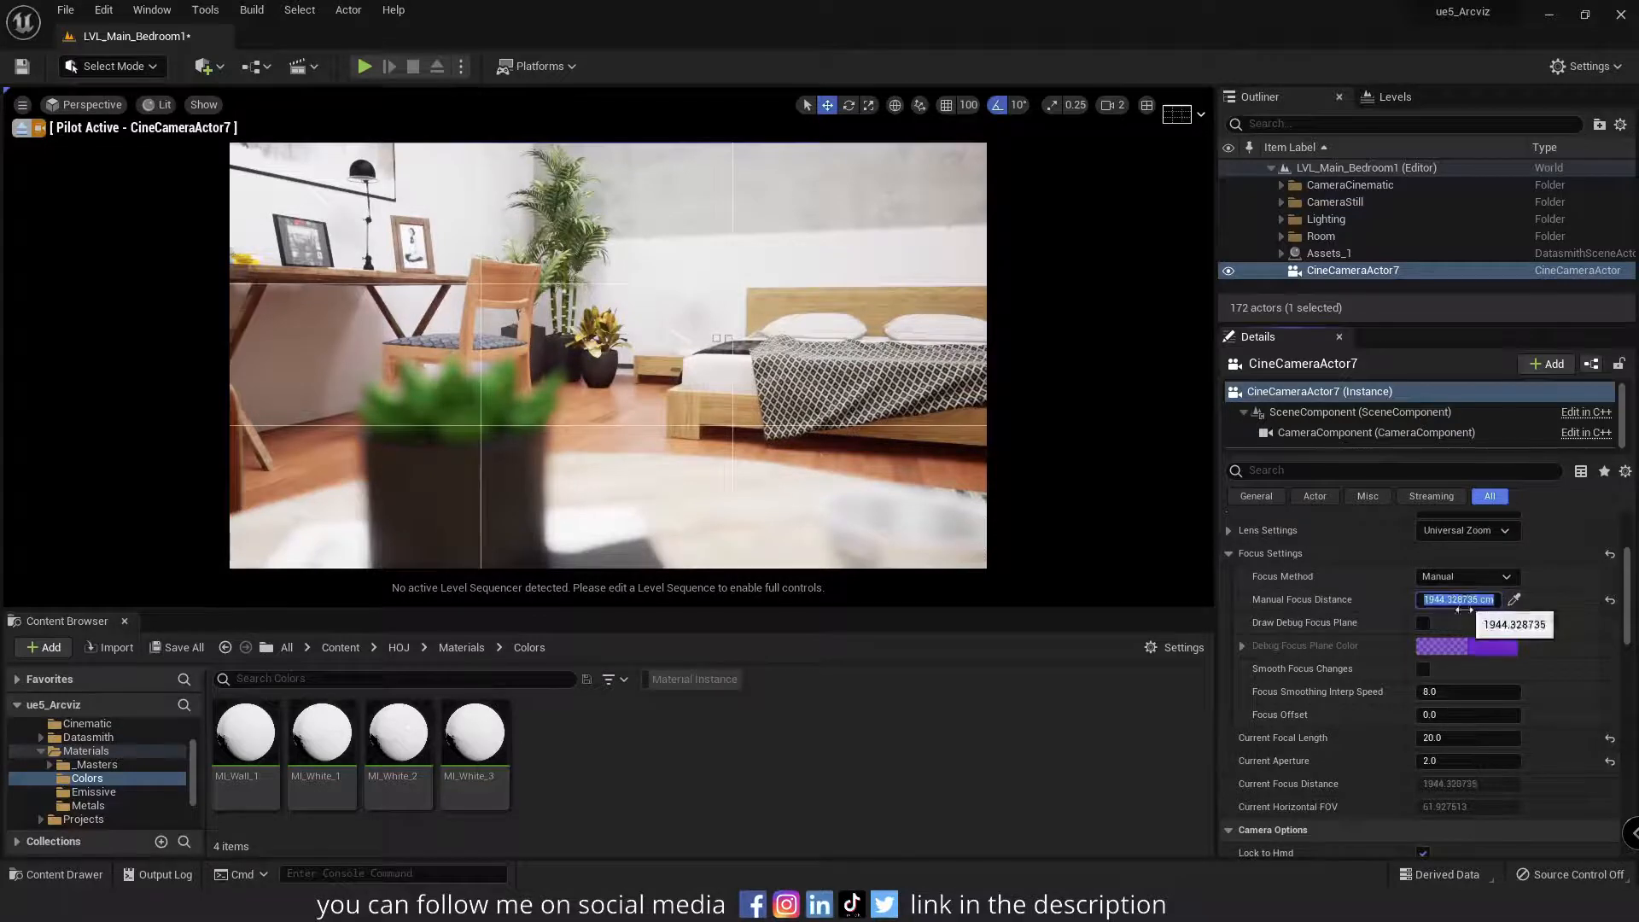
left_click(1514, 599)
left_click(743, 393)
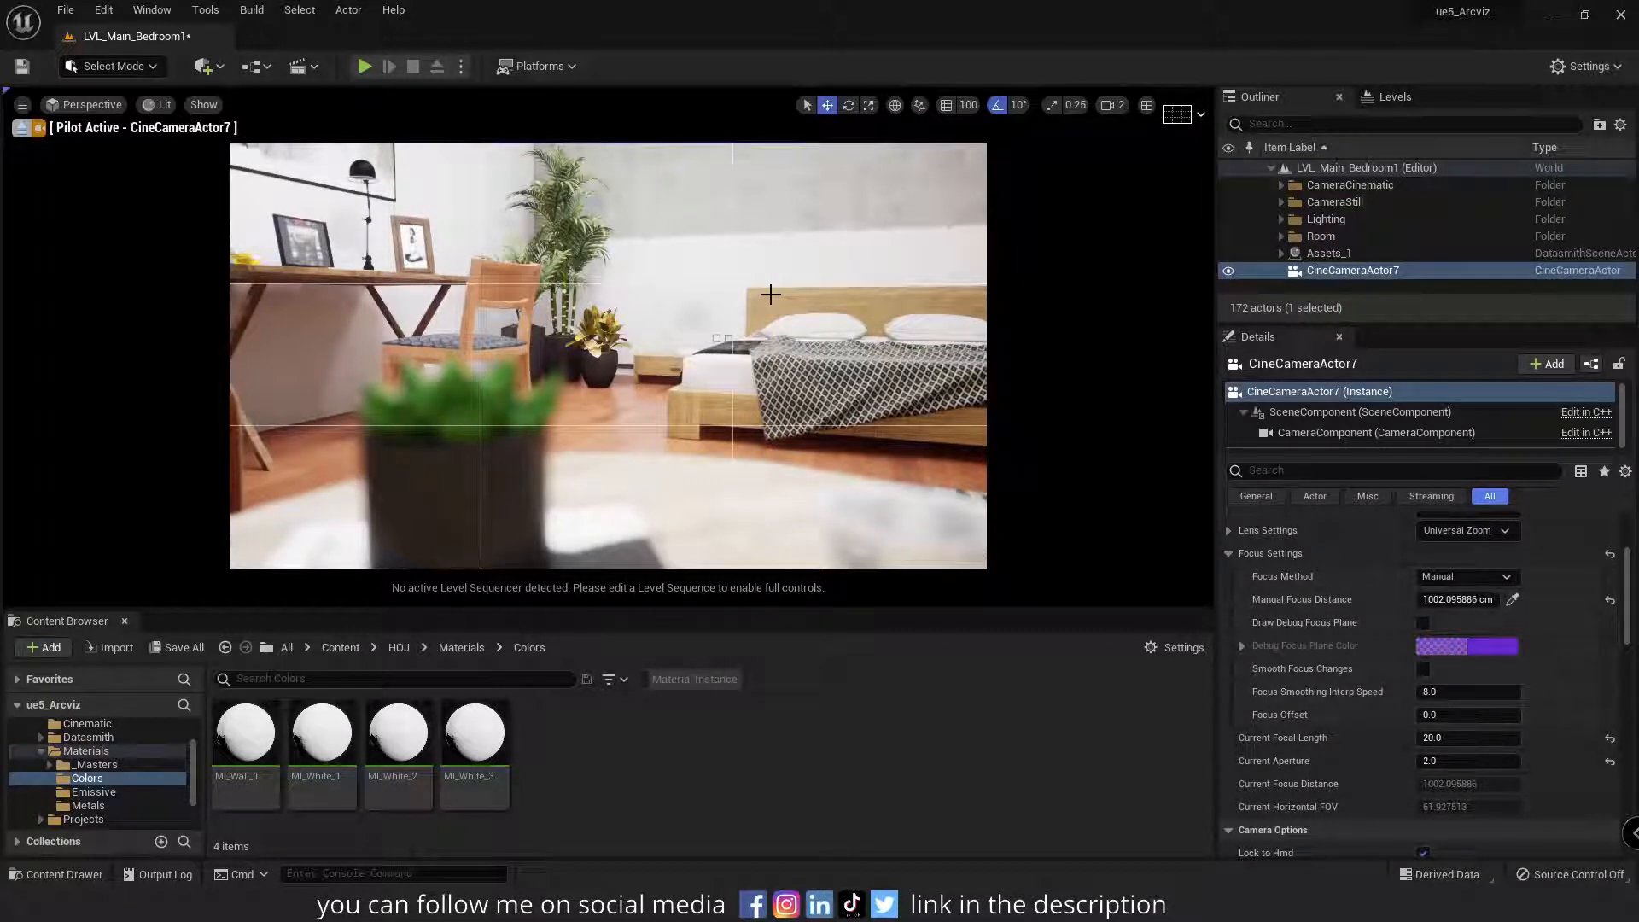
Take a screenshot of the camera view and open the saved ScreenShot00000 image from its folder.
key("F9")
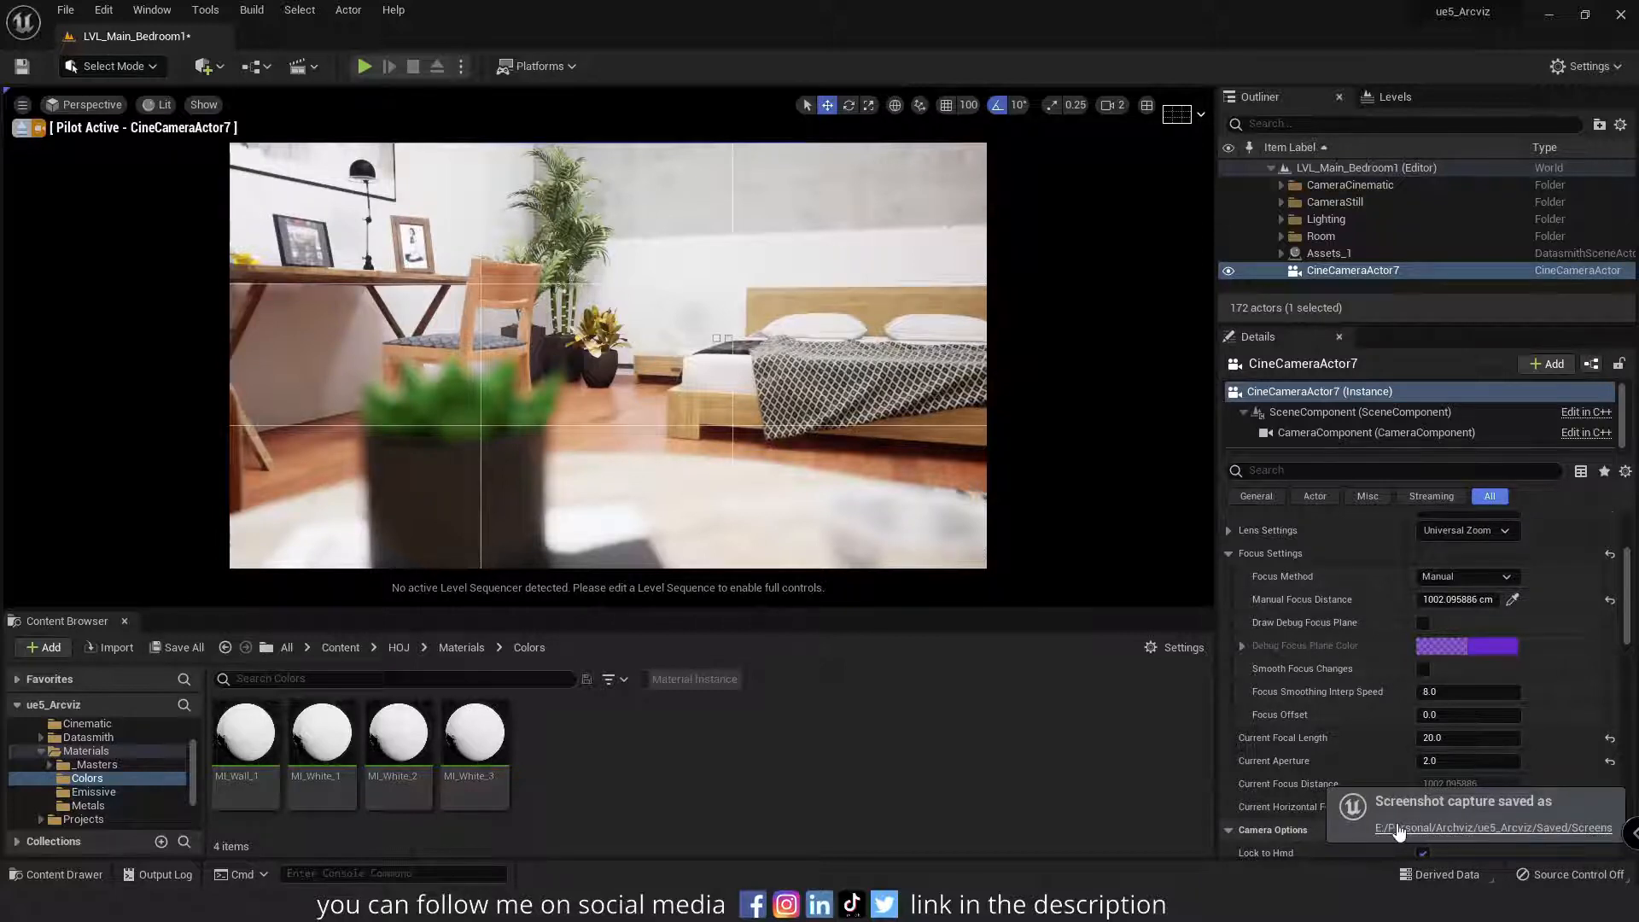
left_click(1504, 829)
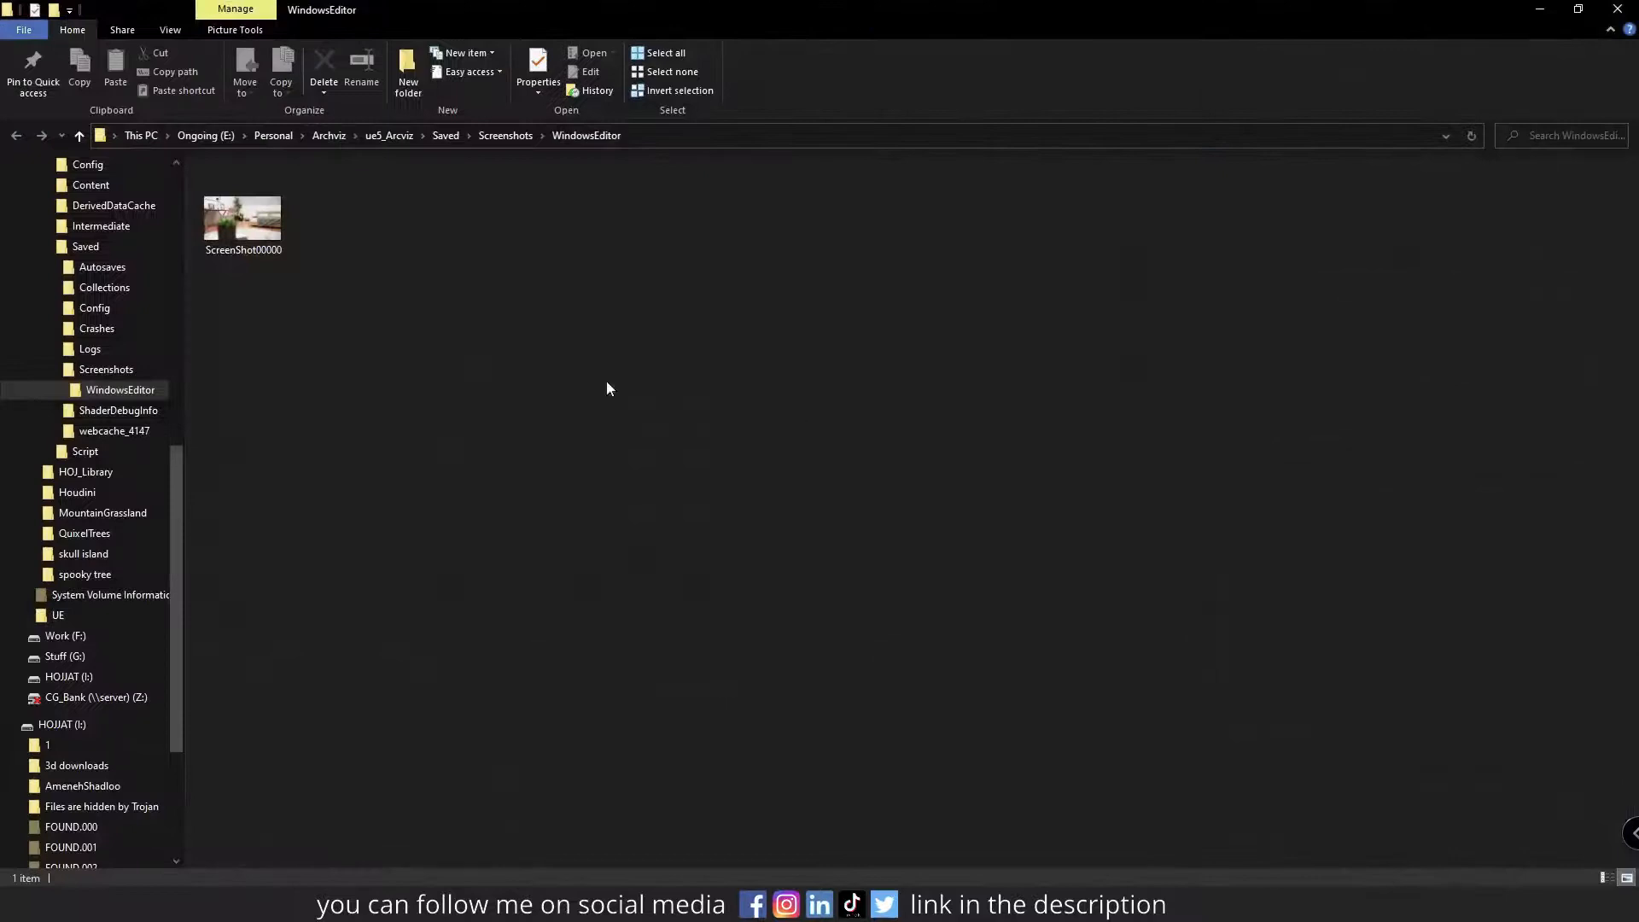
mouse_move(270, 223)
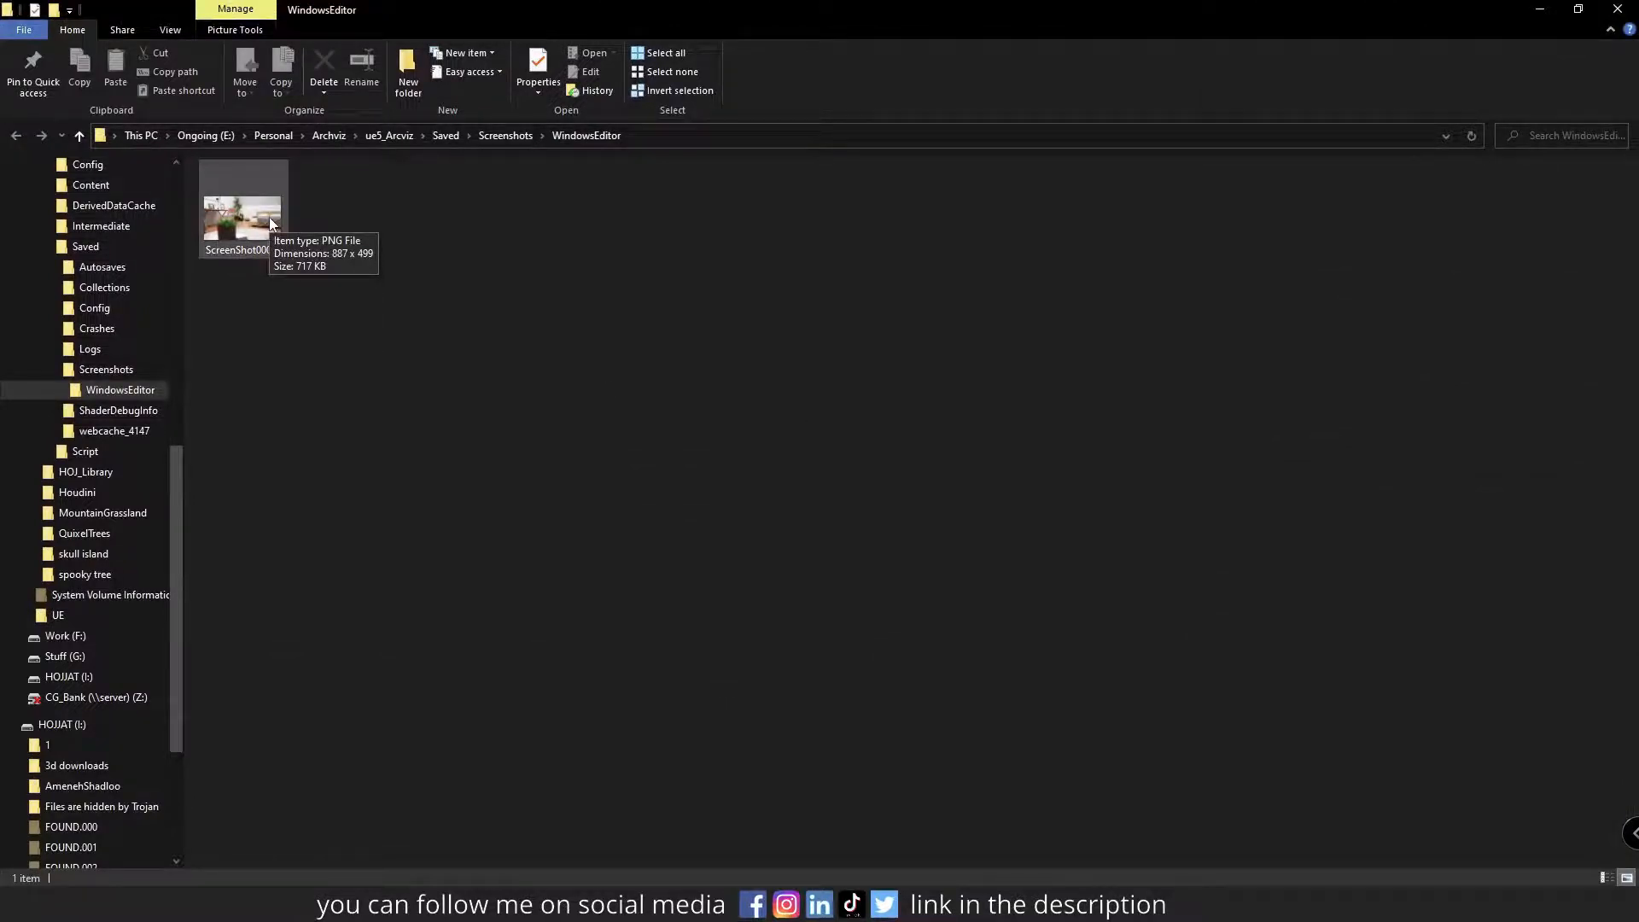
double_click(254, 218)
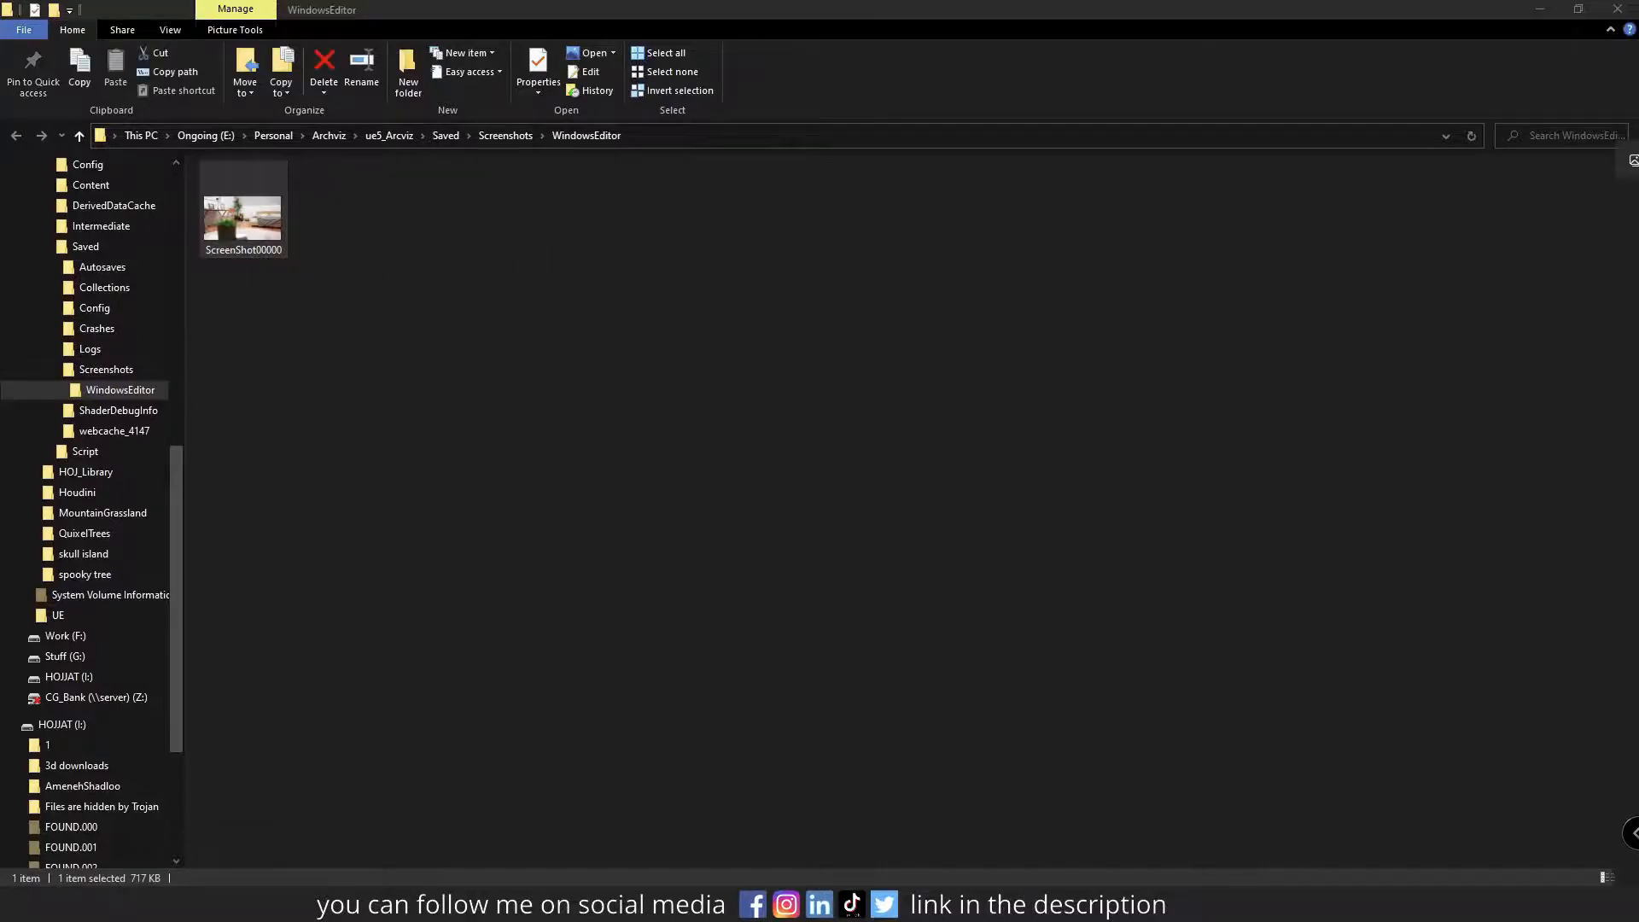
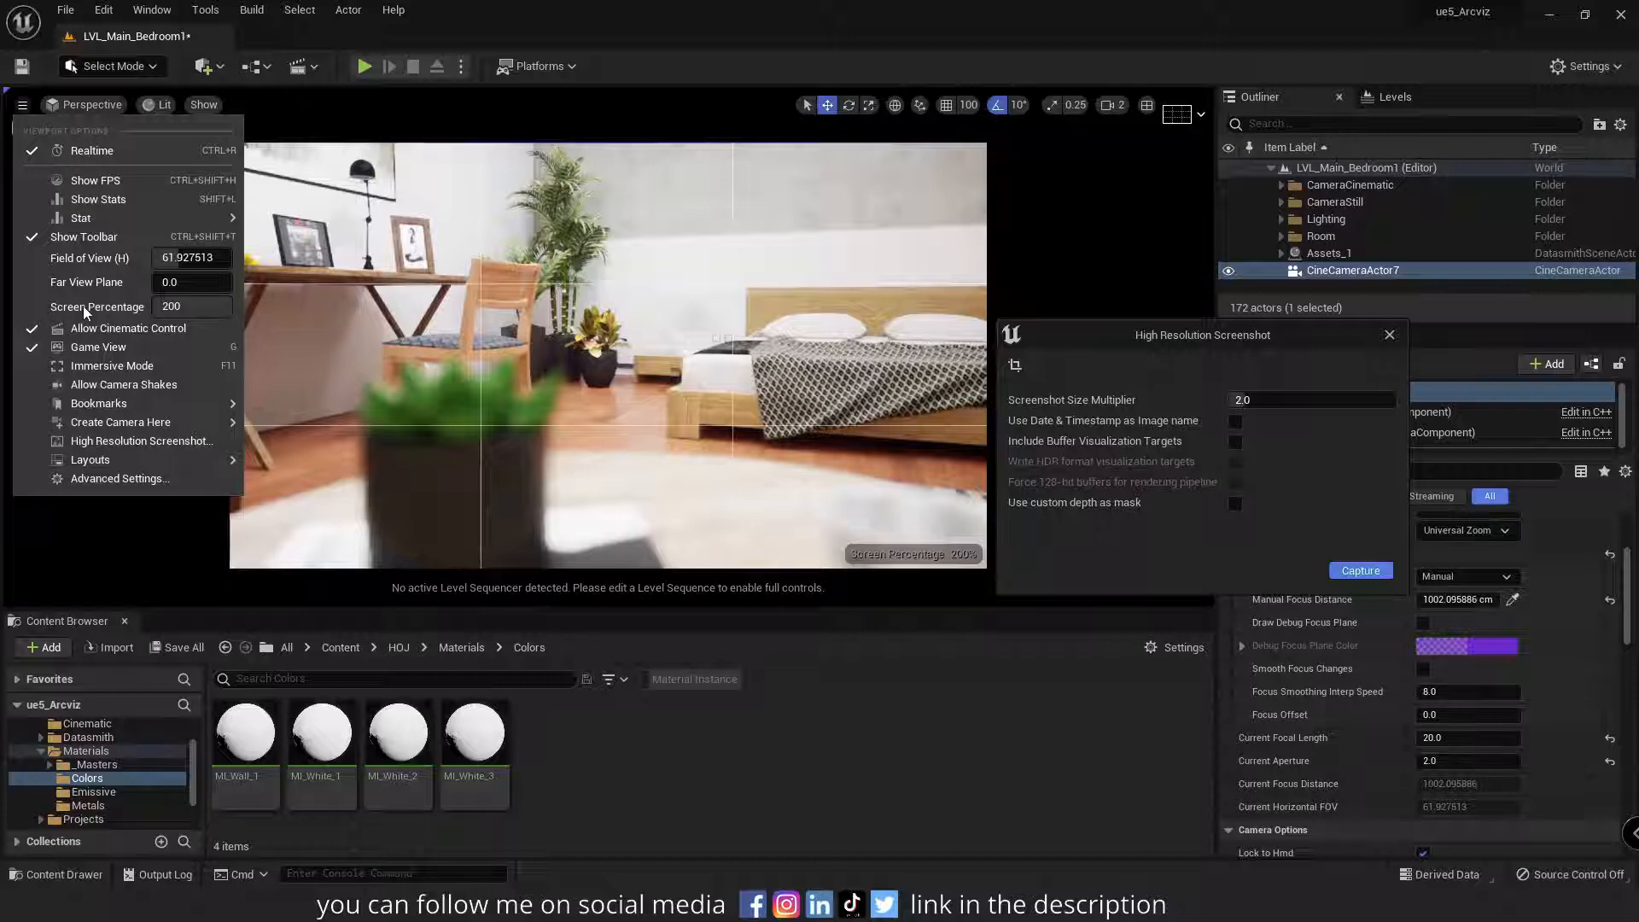
Capture a high-resolution screenshot with a size multiplier of 2.0 and open its saved location, closing the capture dialog when done.
left_click(1359, 570)
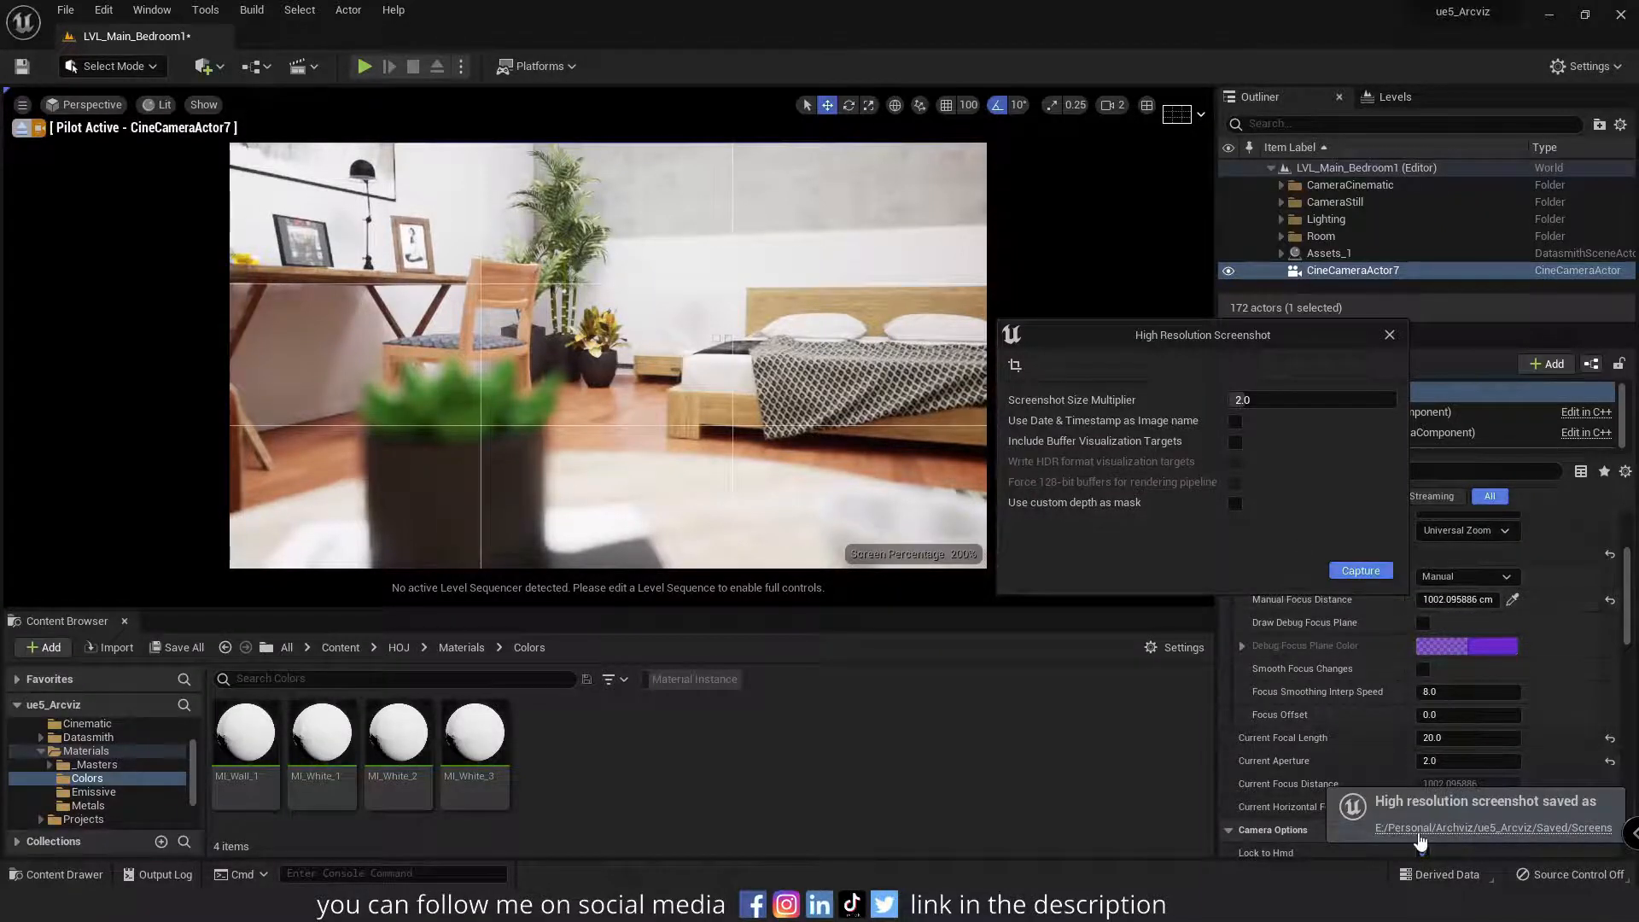
left_click(1418, 829)
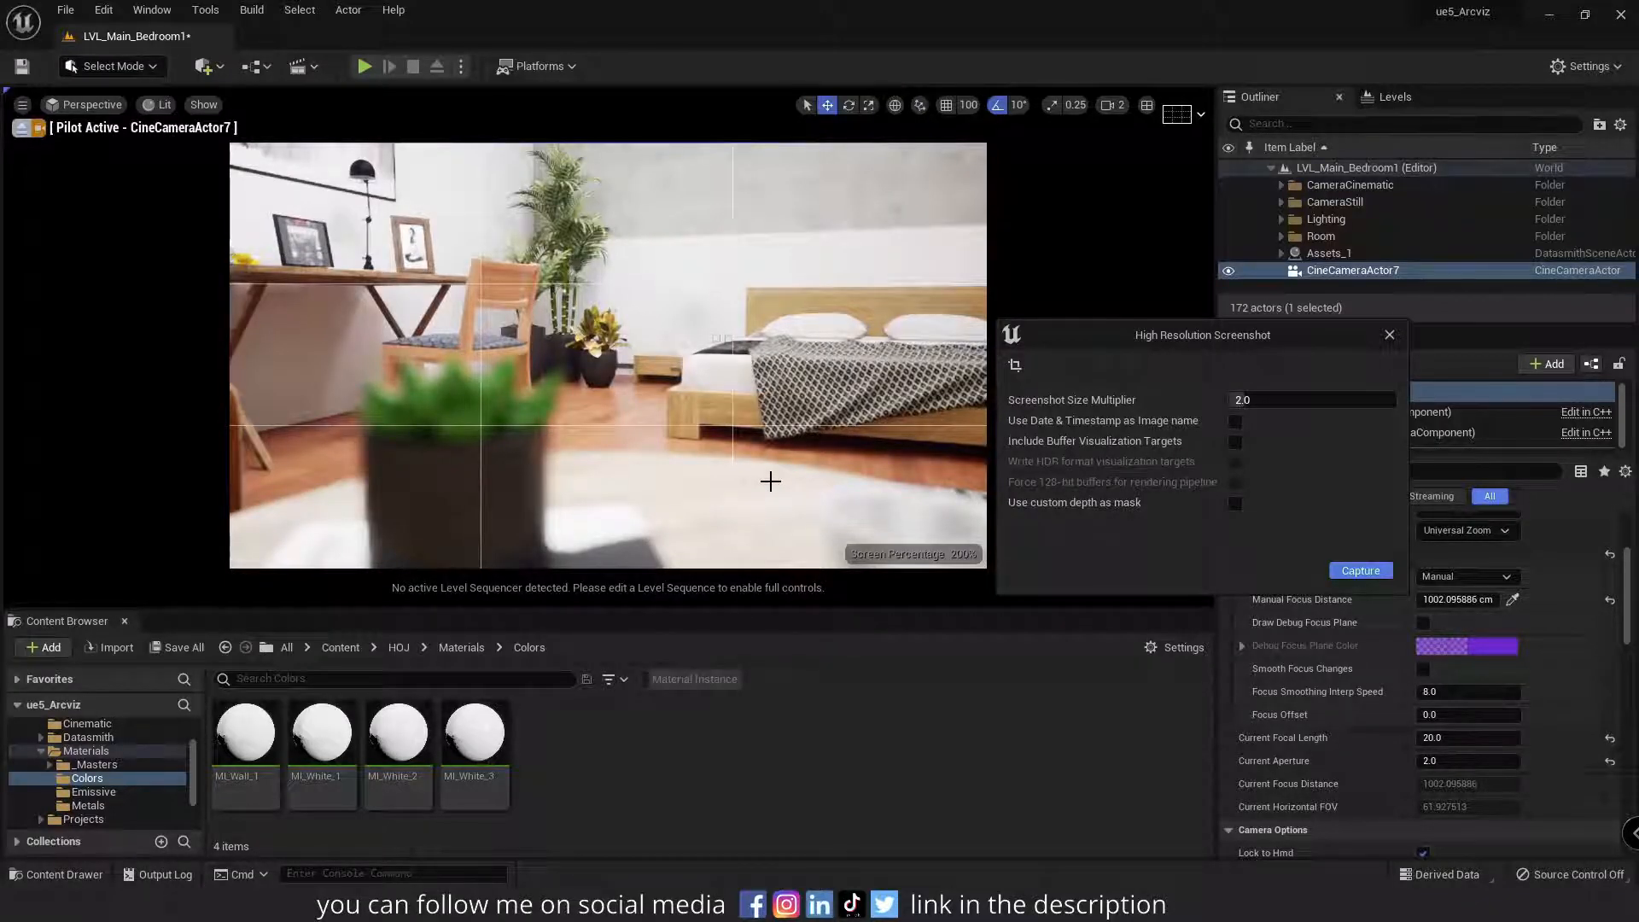
left_click(1389, 336)
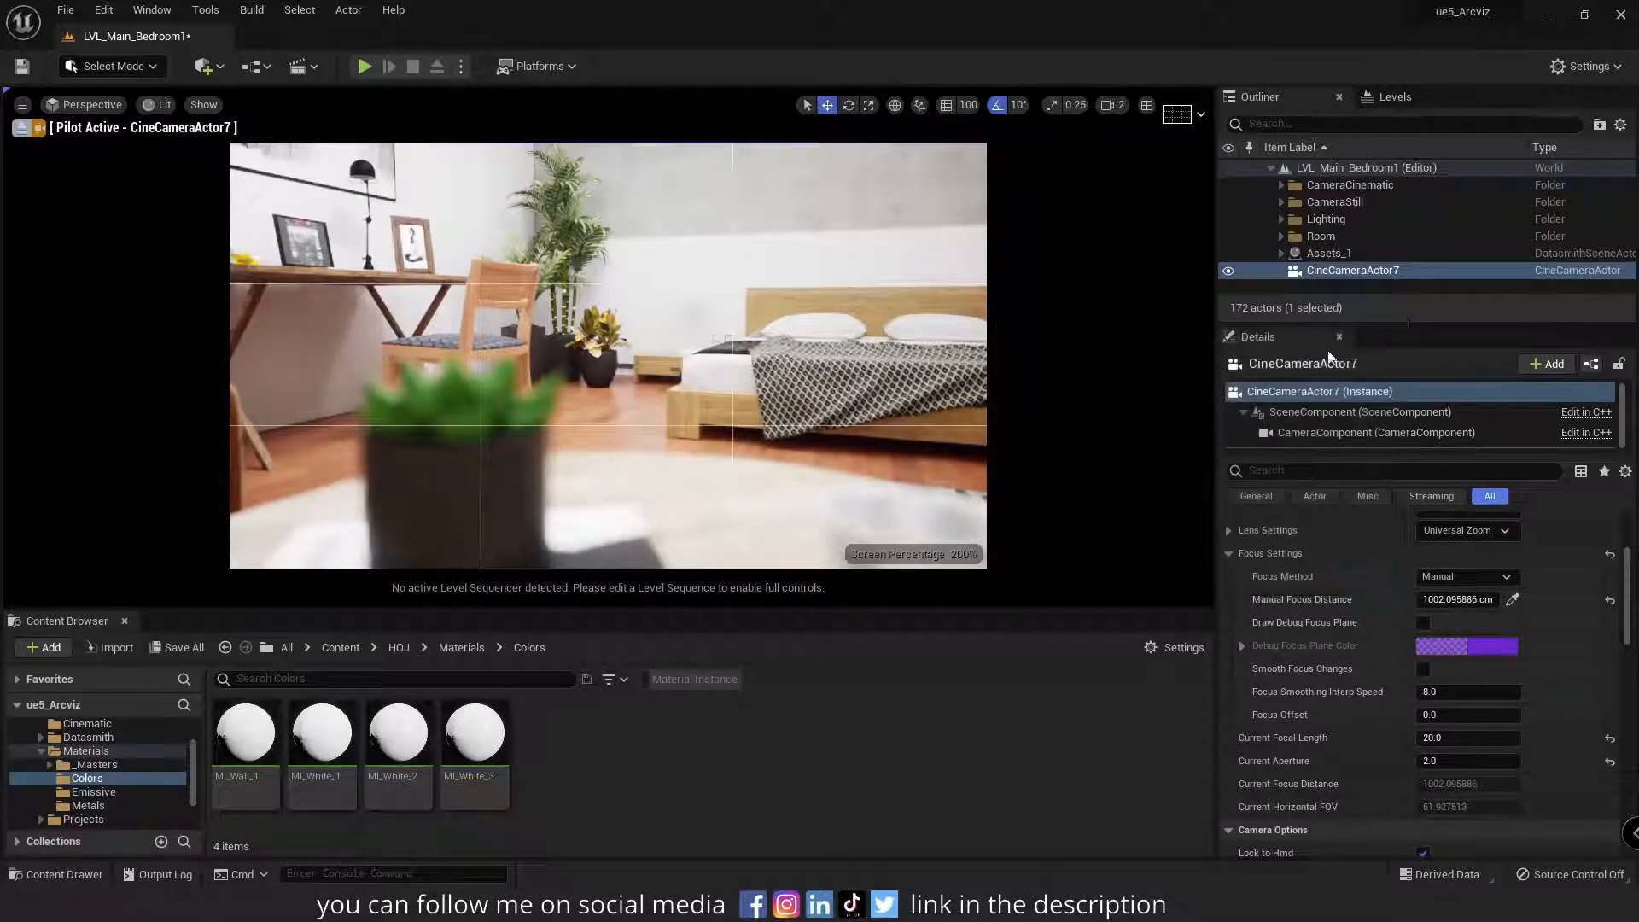
Open the Cinematic folder of the 1_Bedroom project in the Content Browser.
left_click(41, 751)
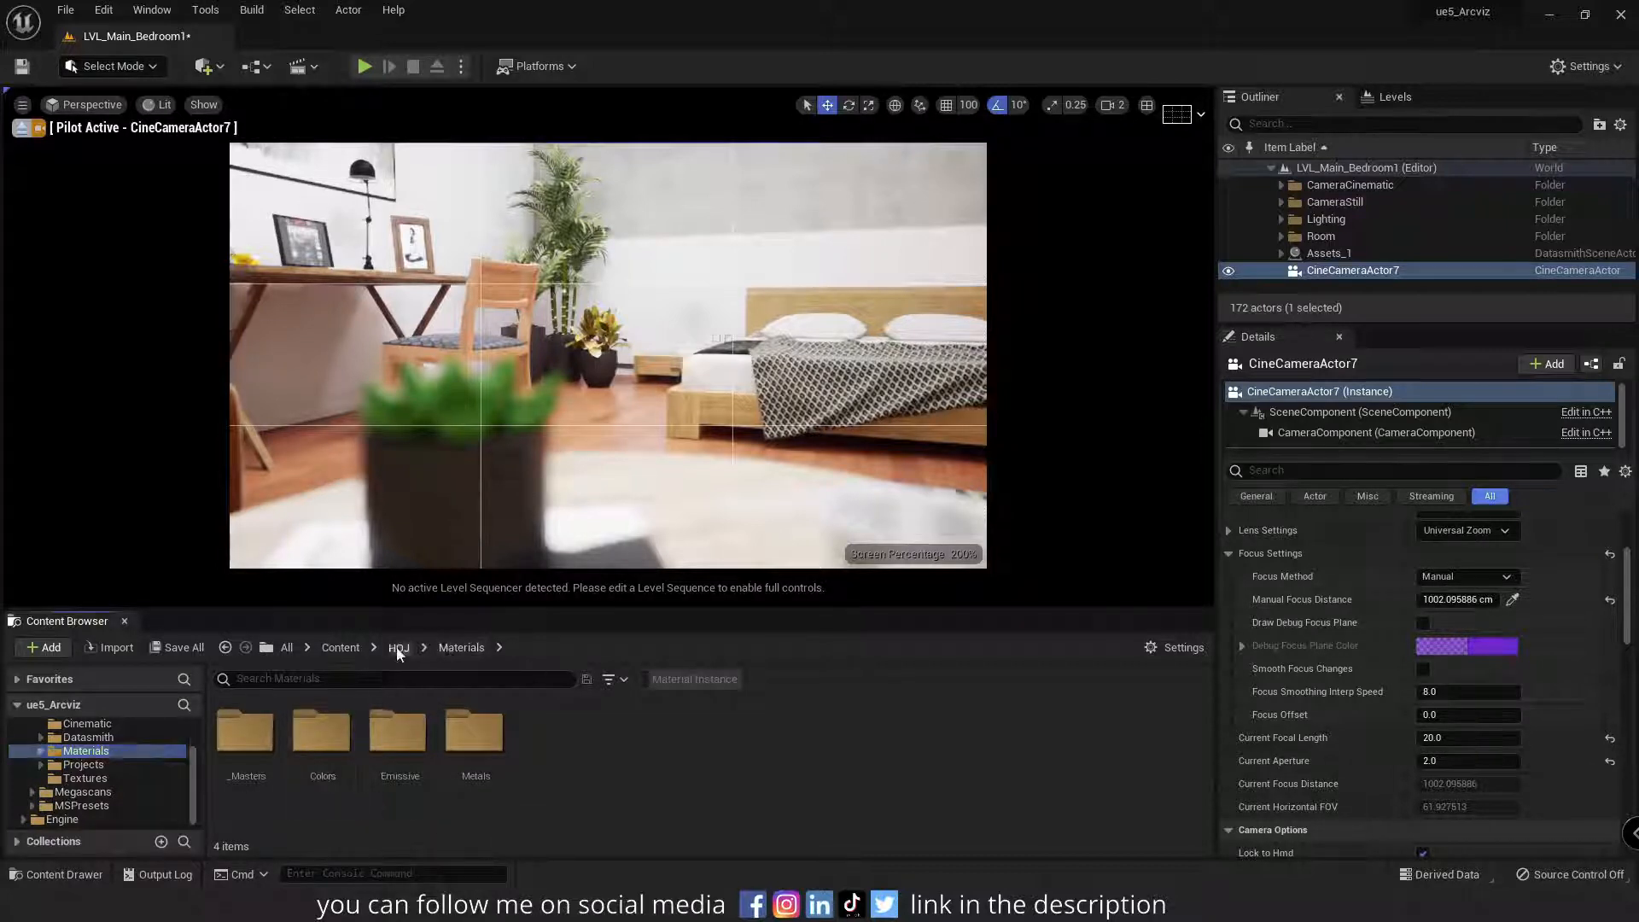
left_click(82, 765)
double_click(245, 732)
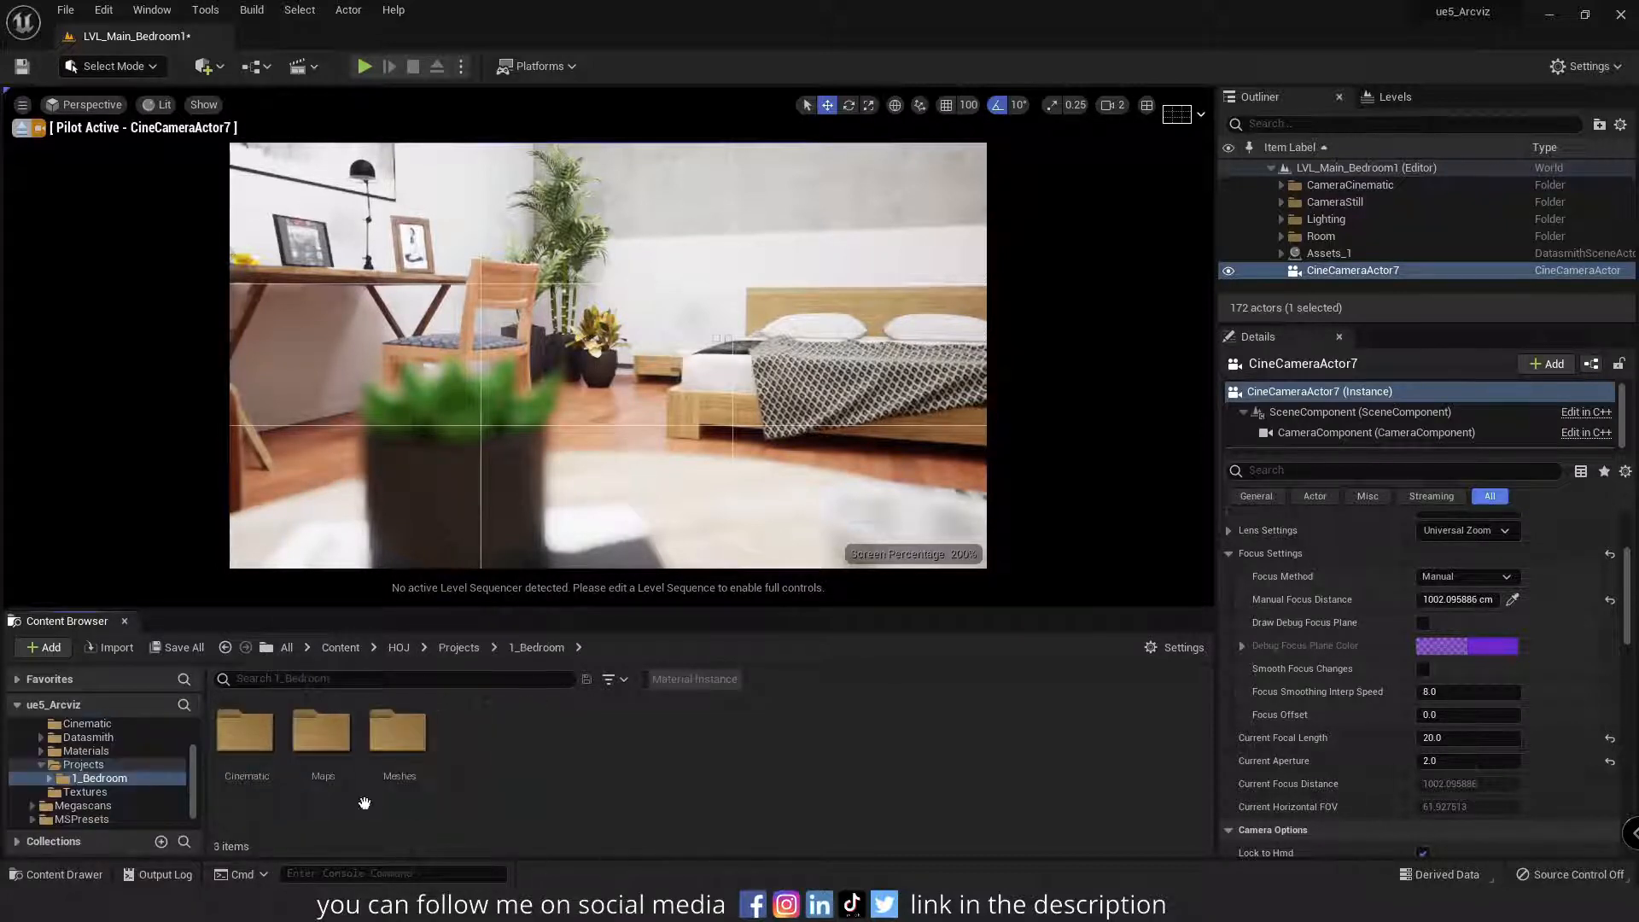
double_click(243, 743)
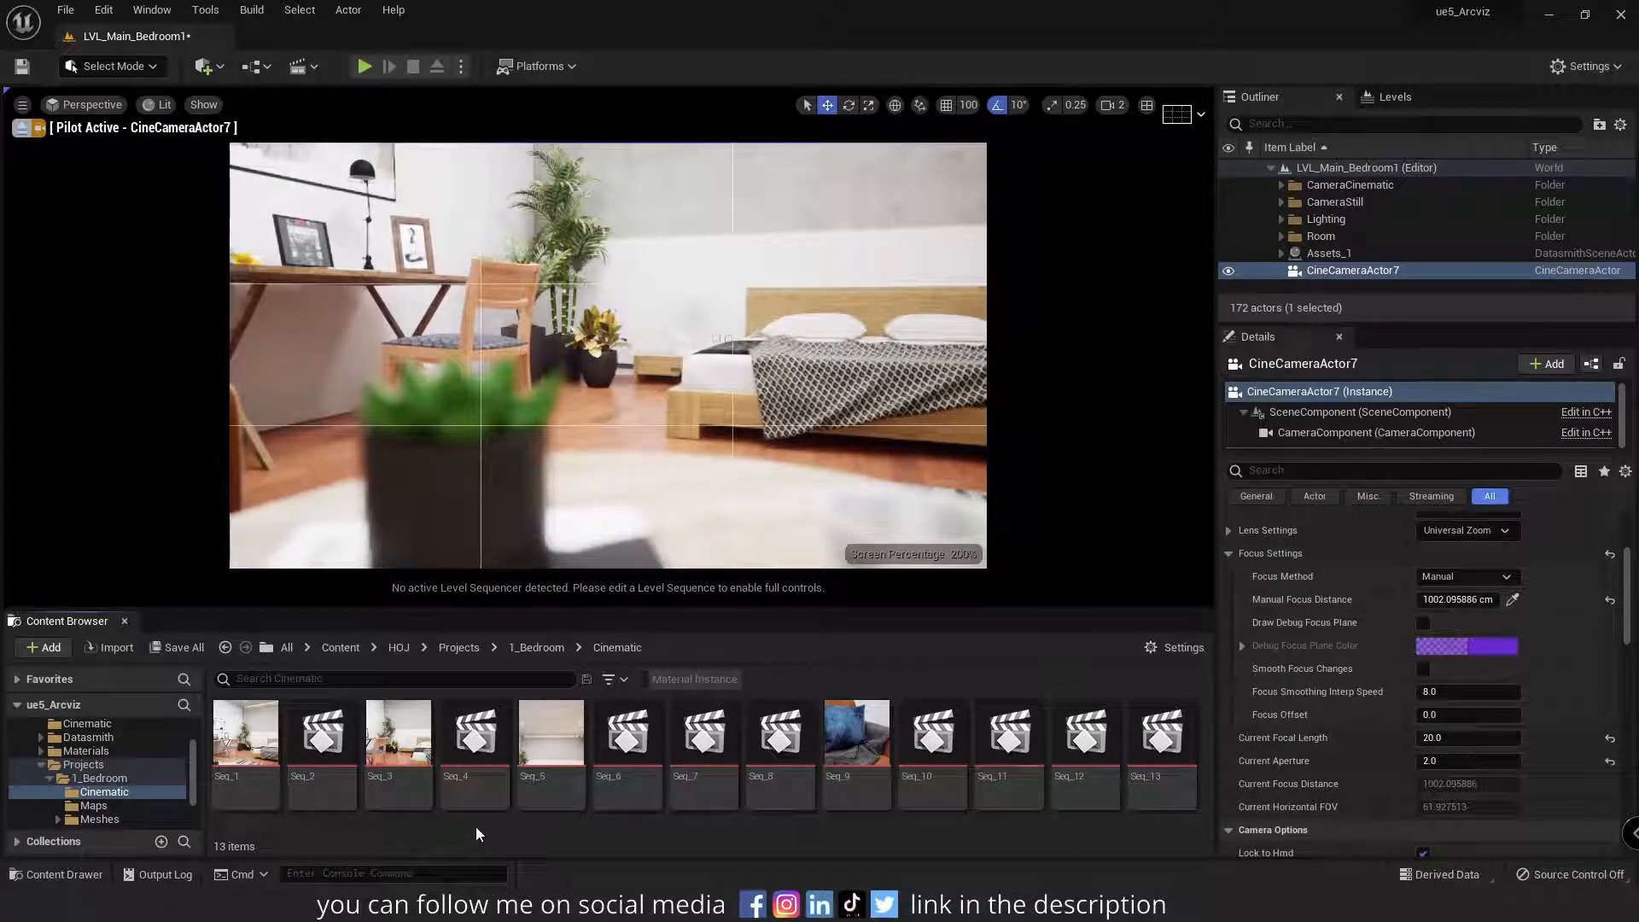
Create a Level Sequence asset named Seq_14 in the Cinematic folder.
right_click(477, 827)
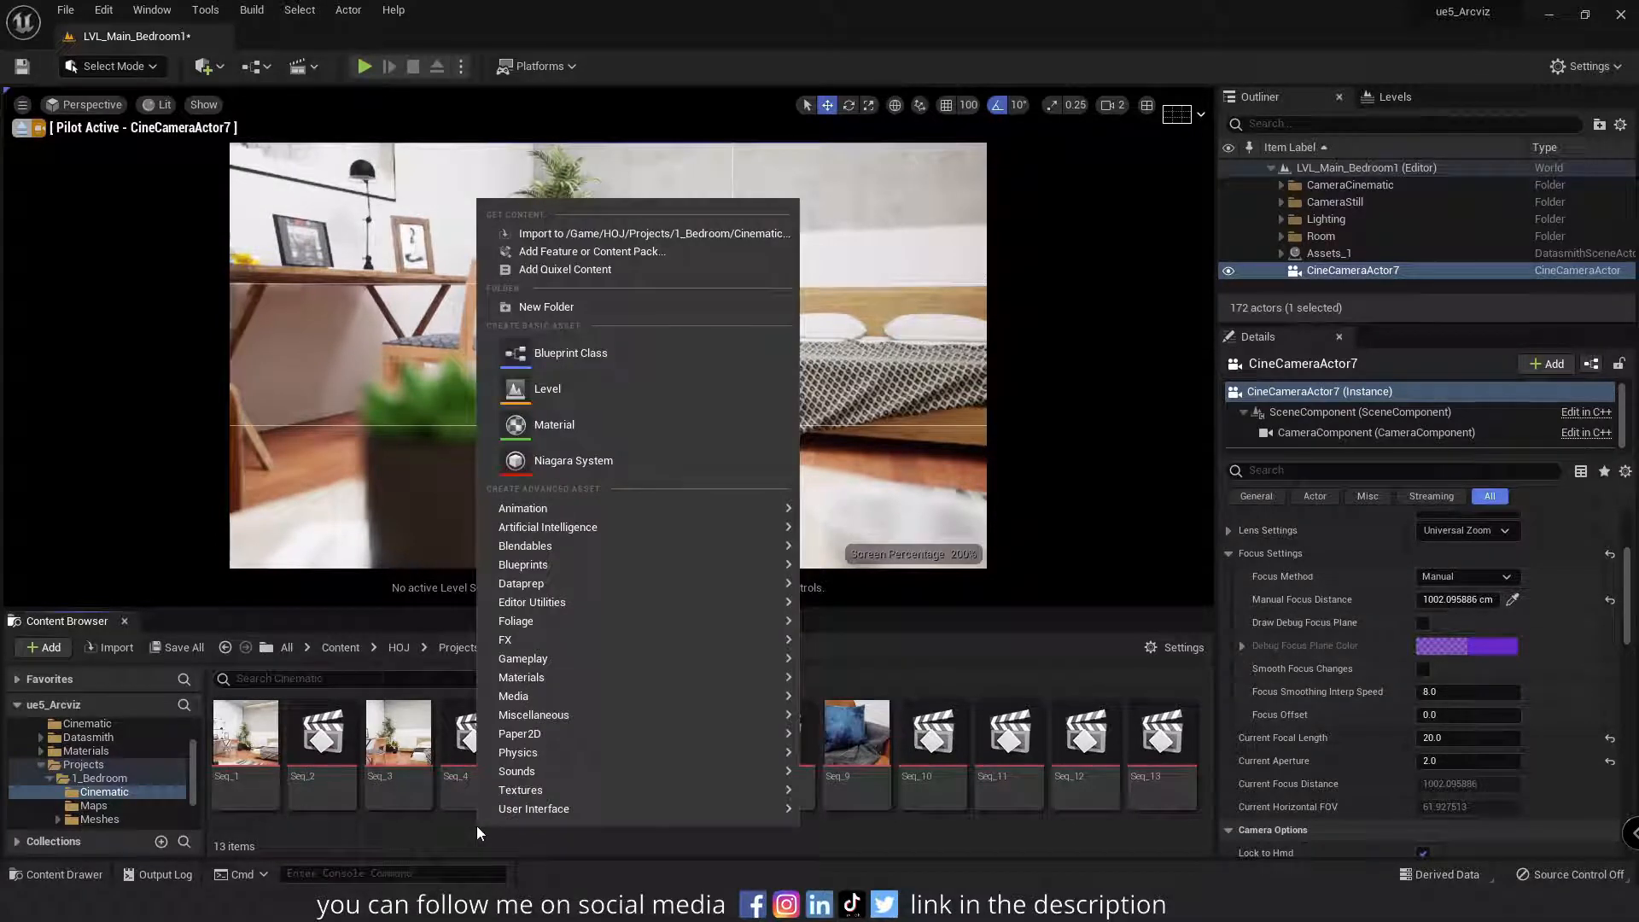
mouse_move(568, 510)
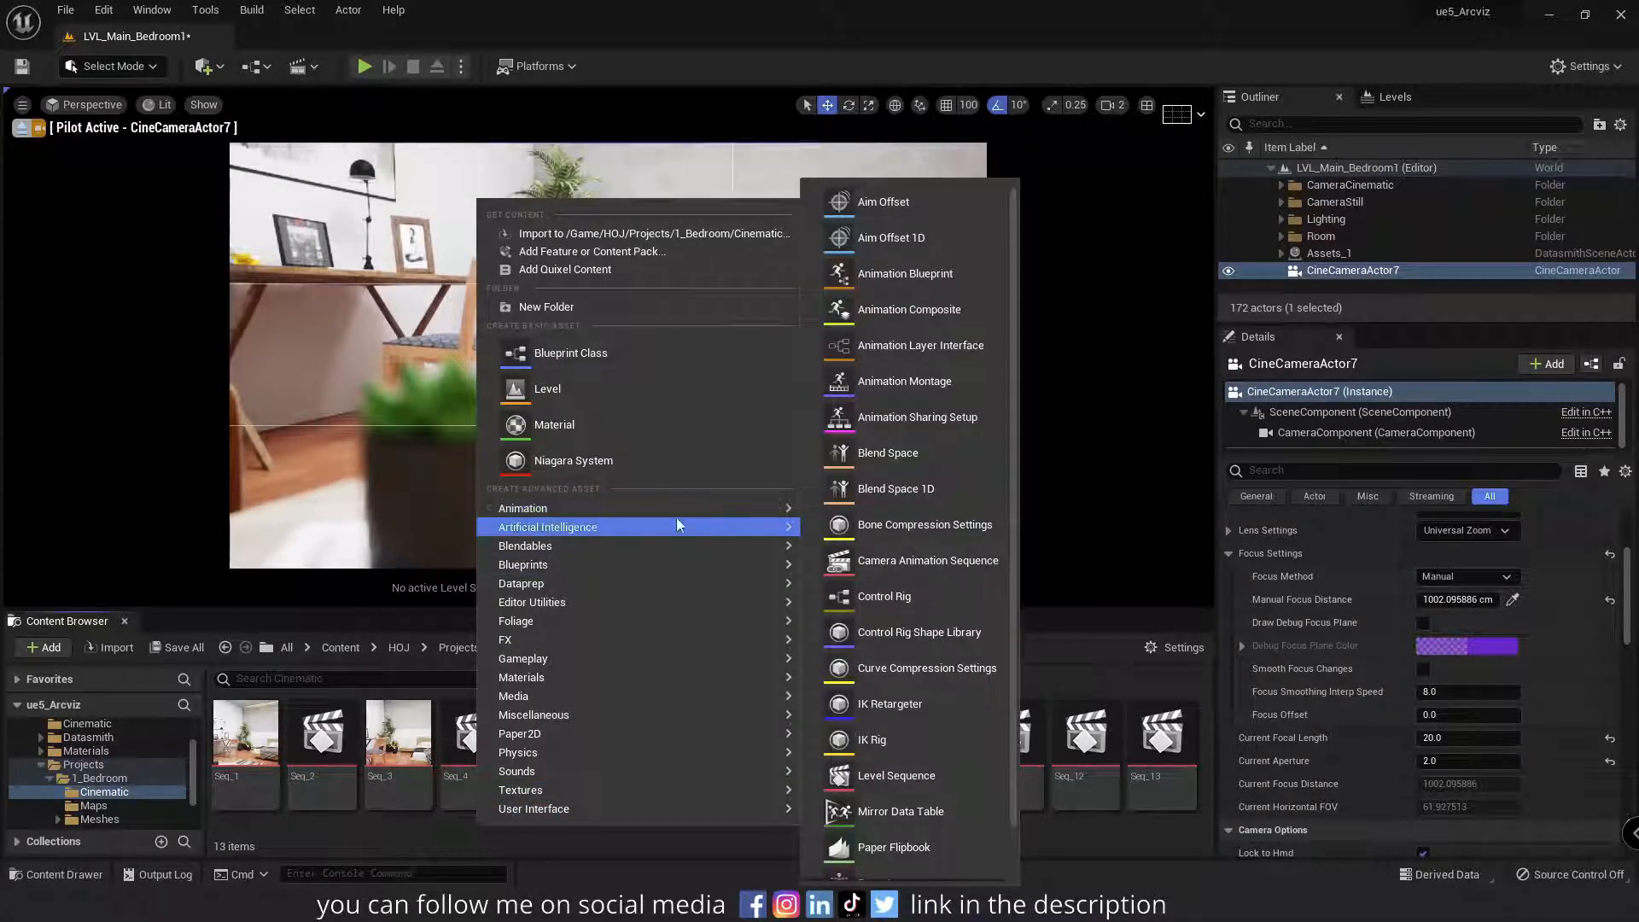
left_click(870, 779)
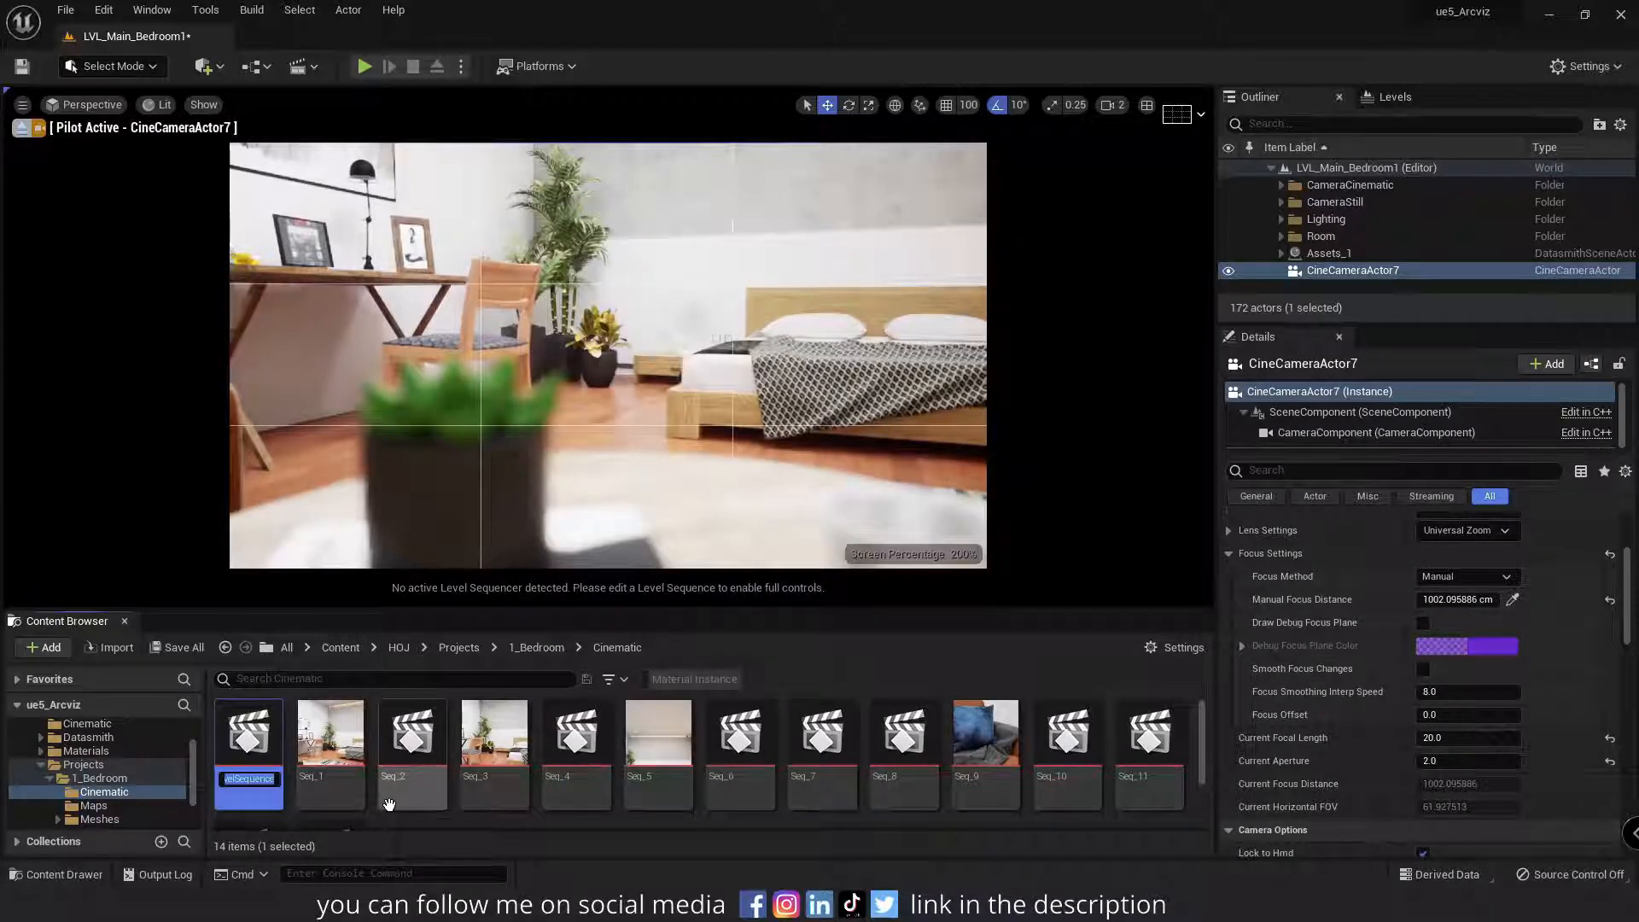
type("Seq_14")
key("Return")
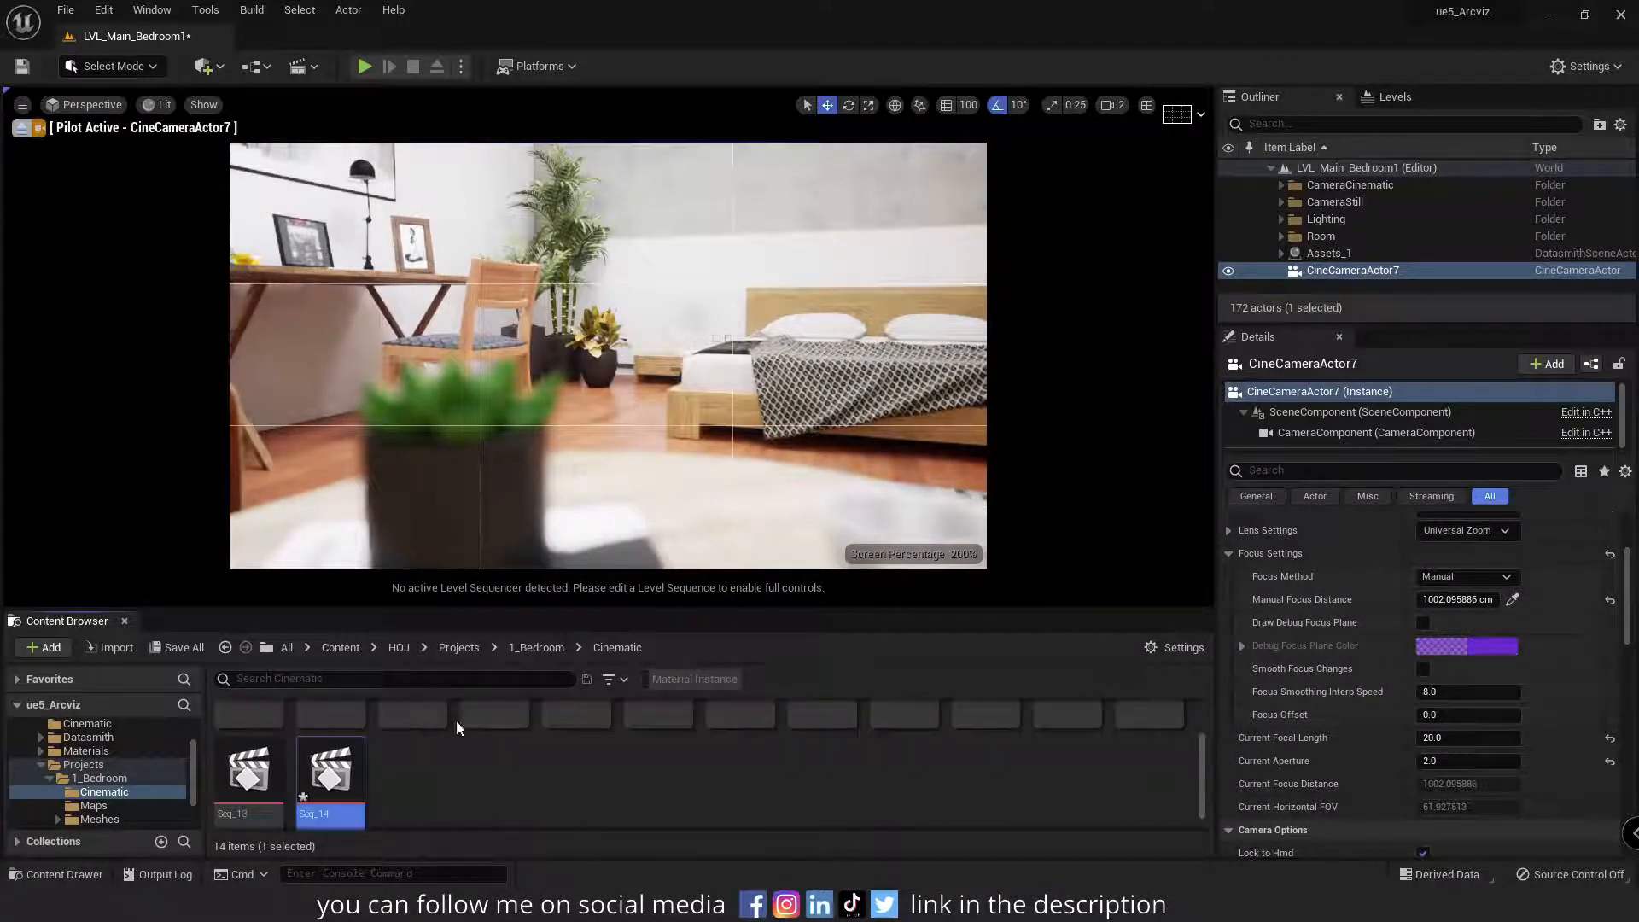
Open Seq_14 and add CineCameraActor7 to it as a track, widening the Sequencer window to fit its track names.
double_click(306, 794)
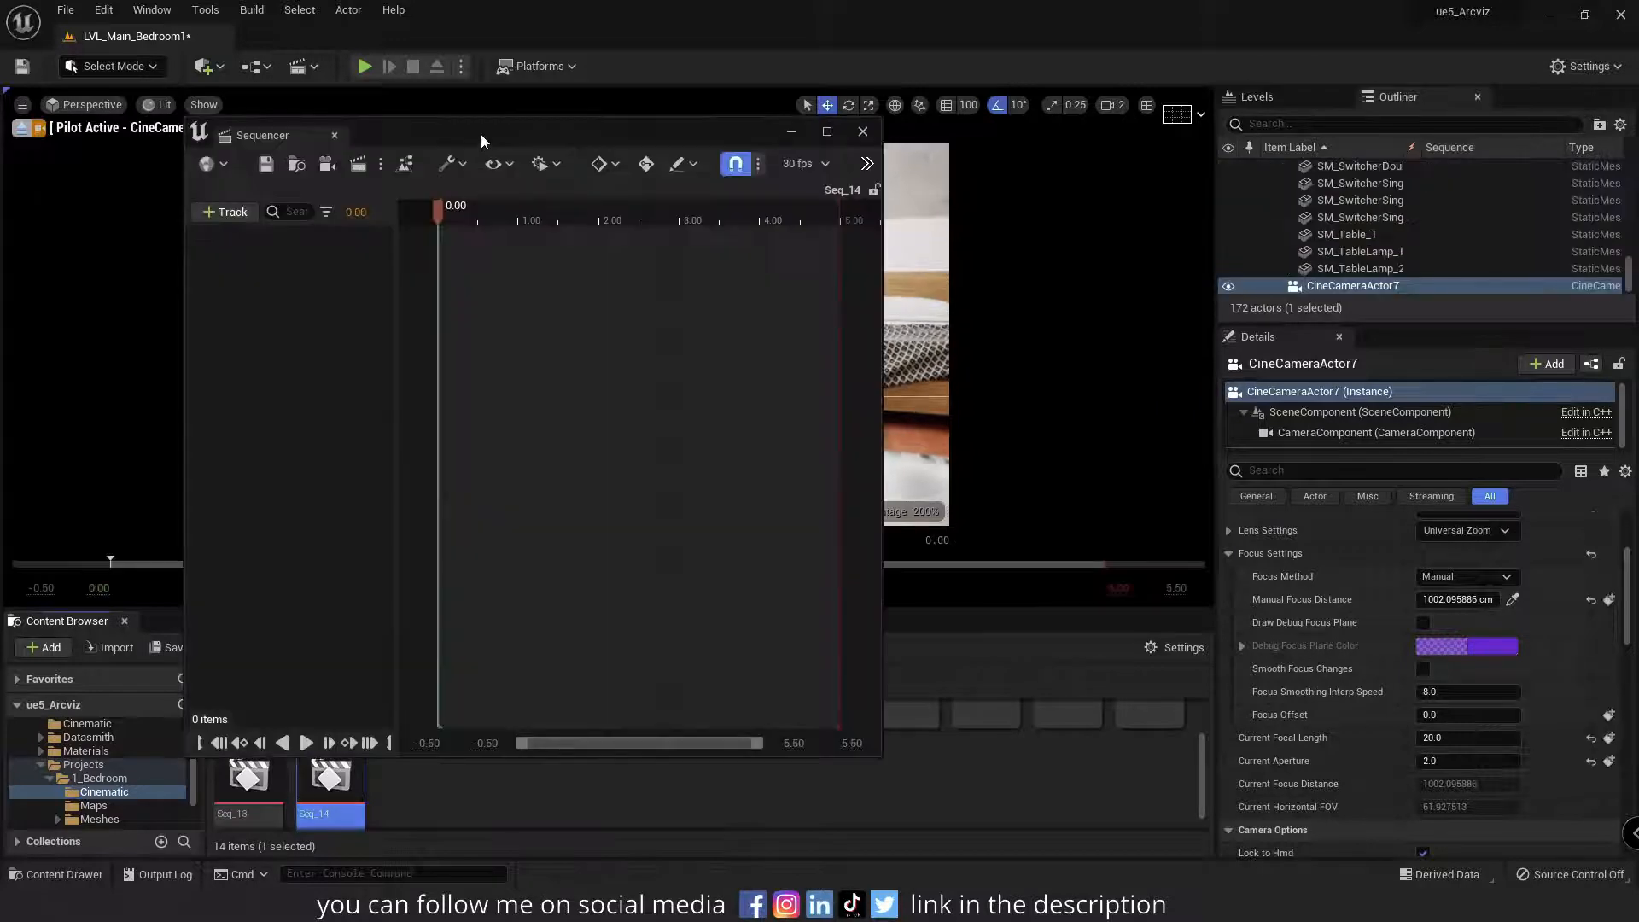
left_click_drag(475, 131, 359, 121)
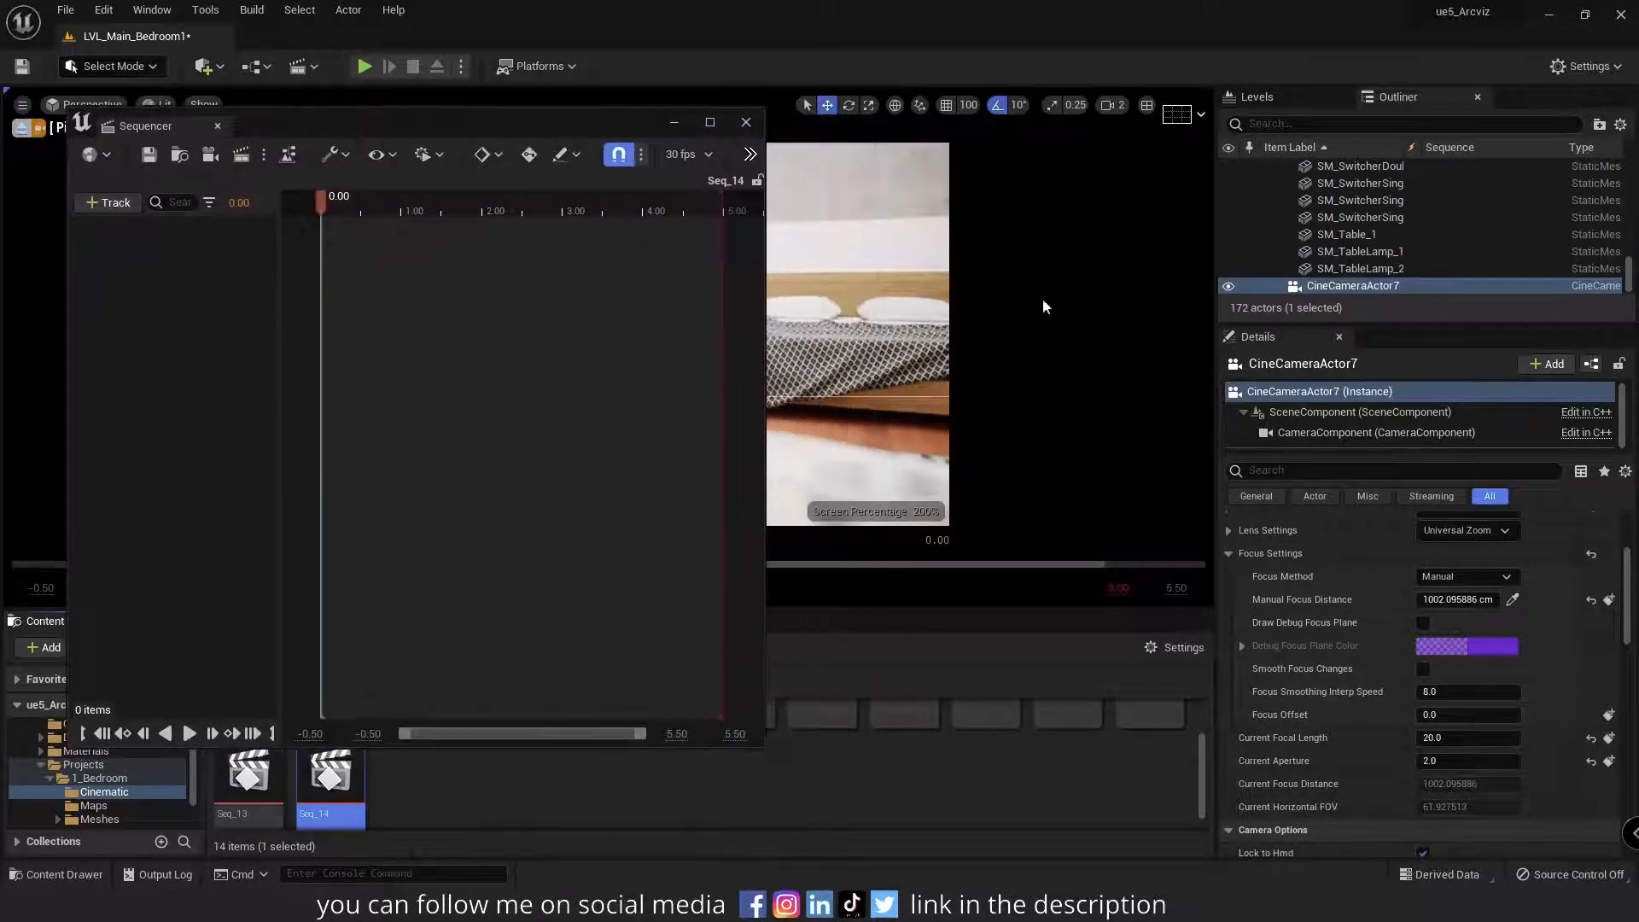
left_click_drag(1300, 292, 191, 299)
left_click_drag(379, 114, 1141, 130)
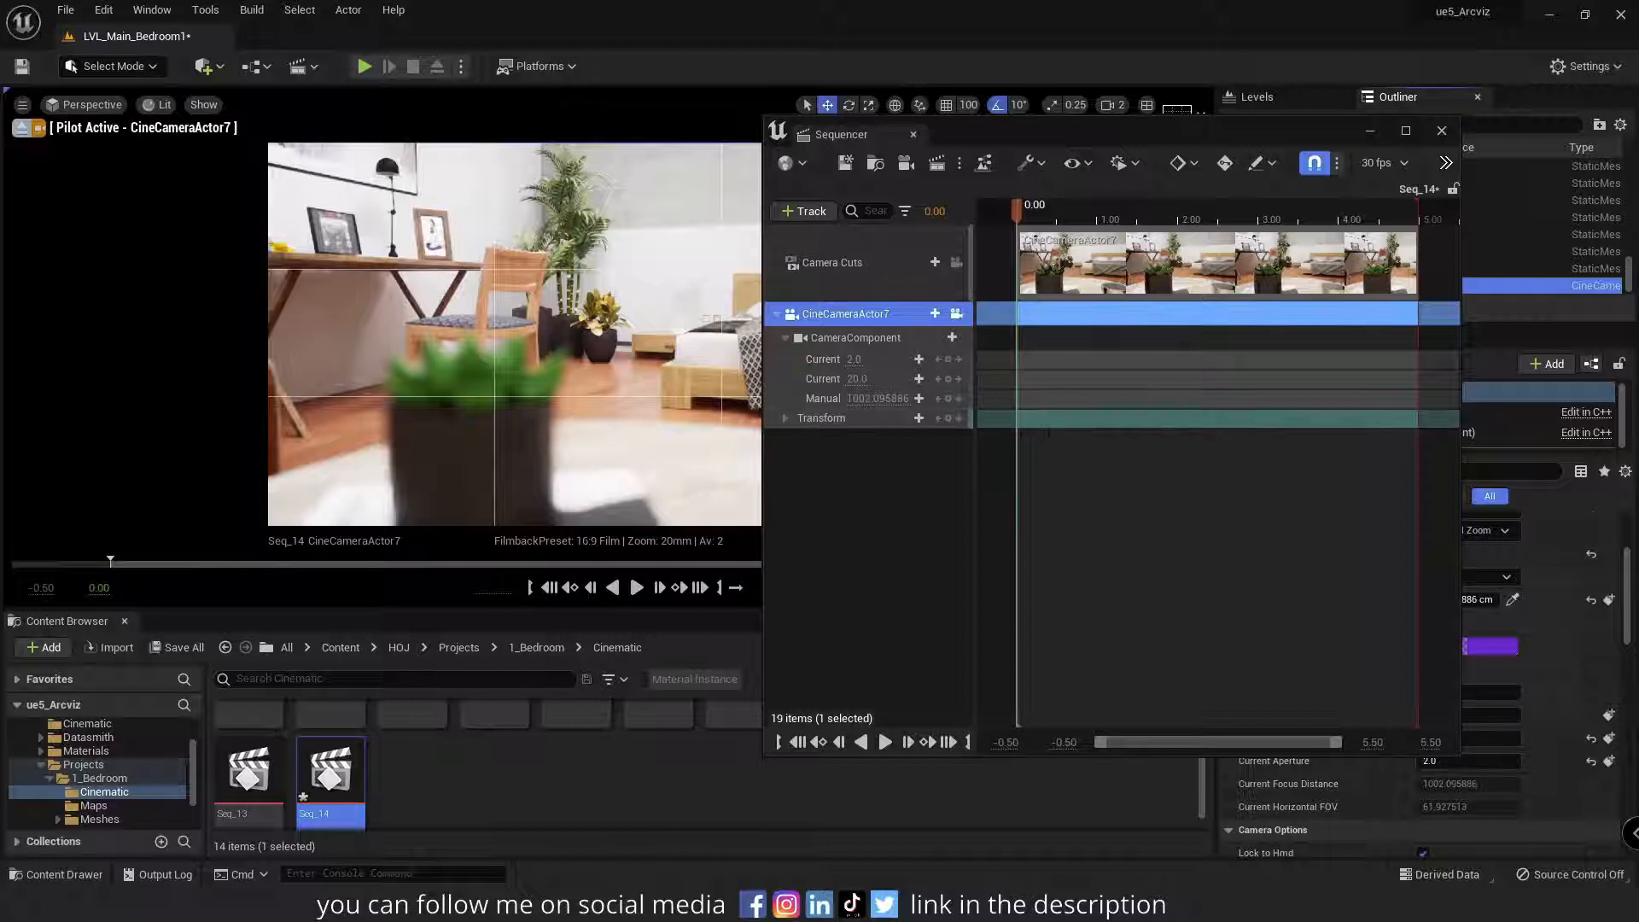
left_click_drag(1460, 176, 1594, 176)
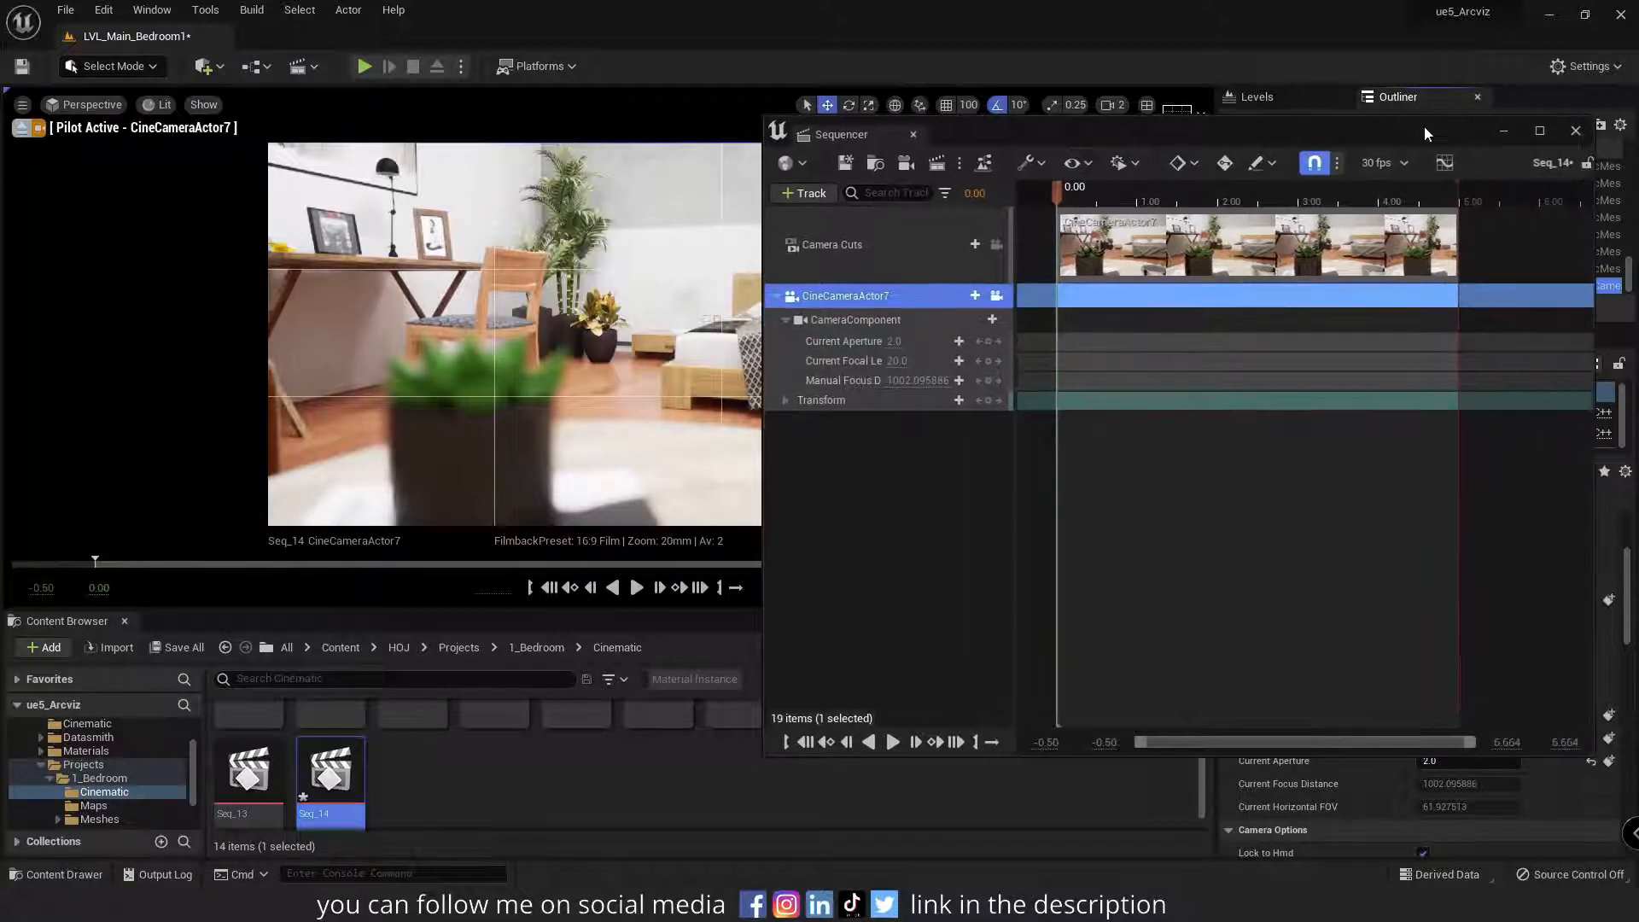
left_click_drag(1425, 134, 1166, 120)
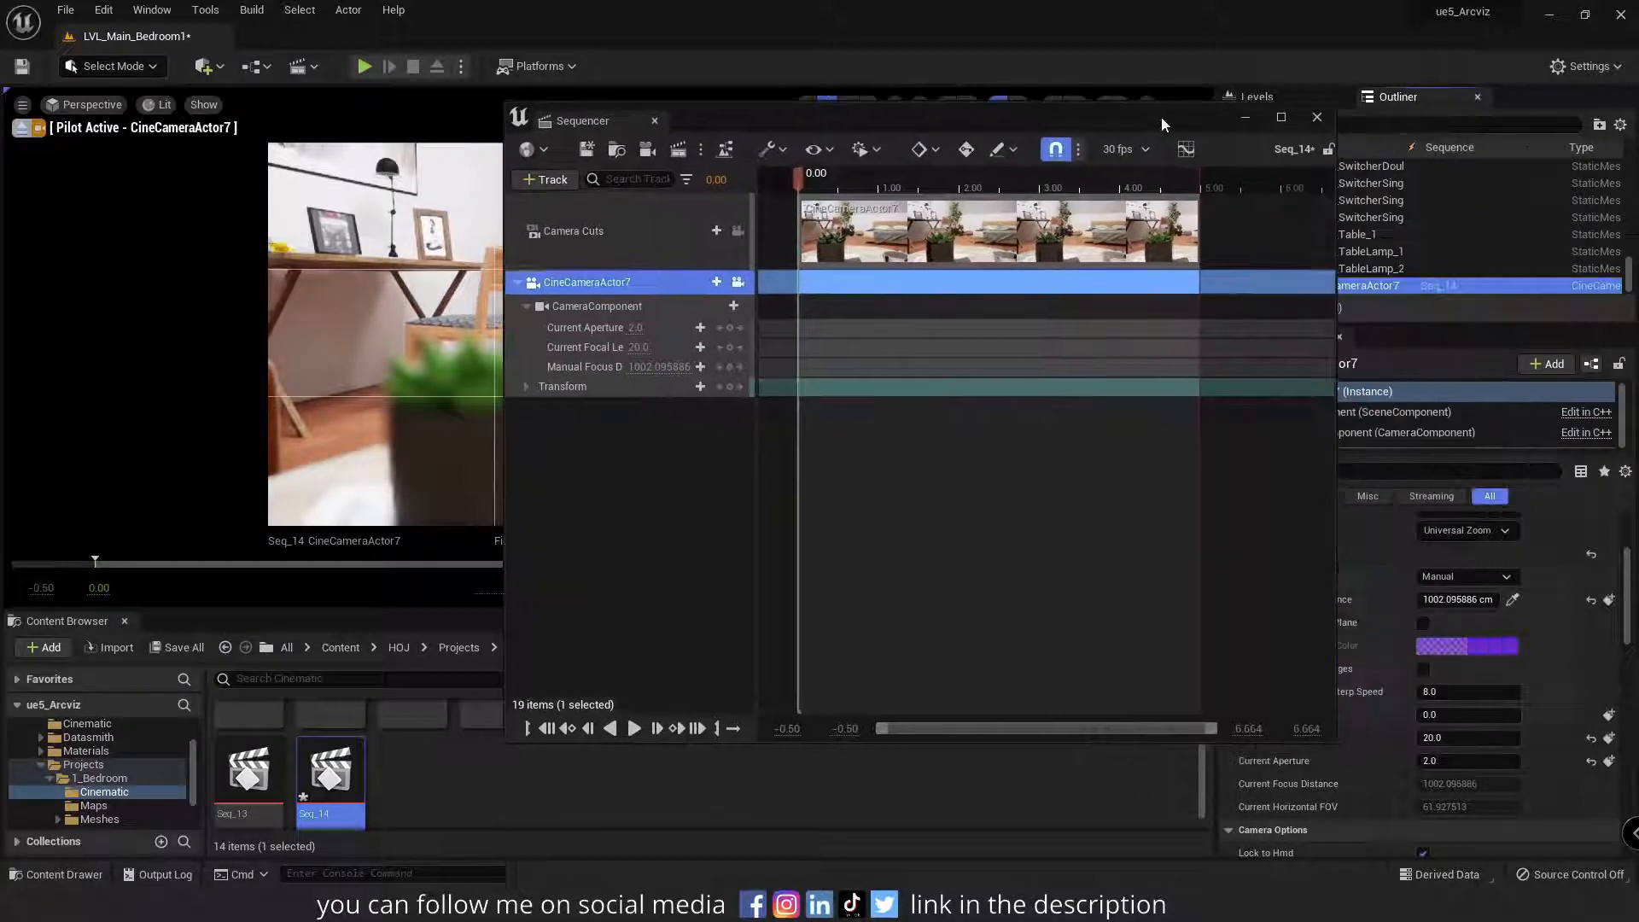
Display the sequence time in seconds, keeping the rate at 30 fps.
left_click(1140, 158)
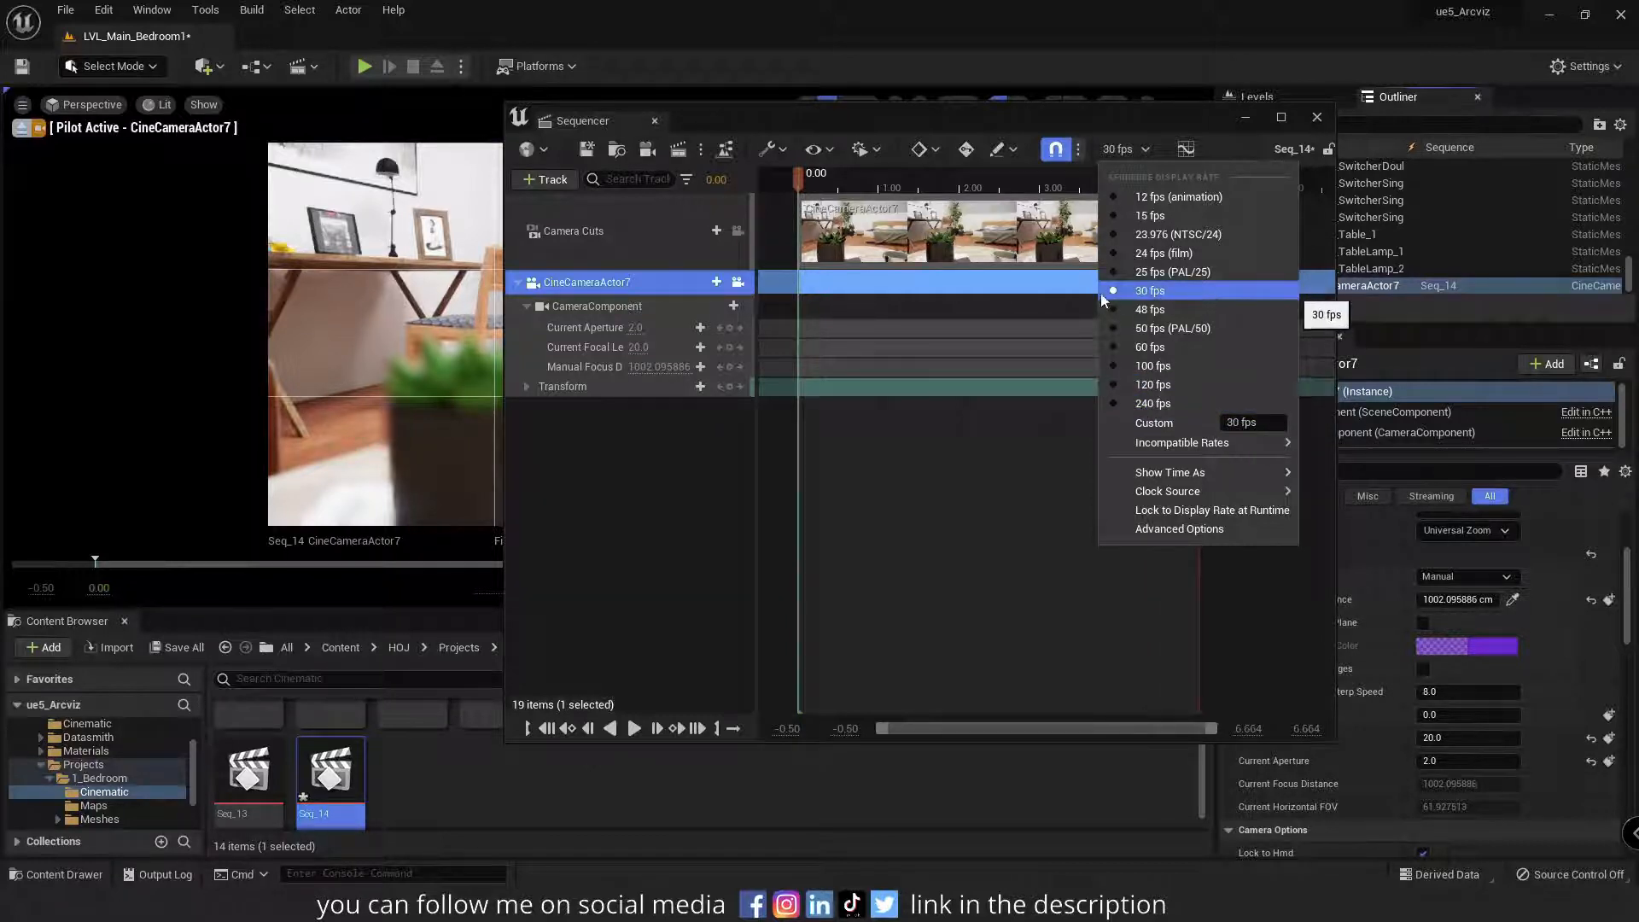
mouse_move(1184, 478)
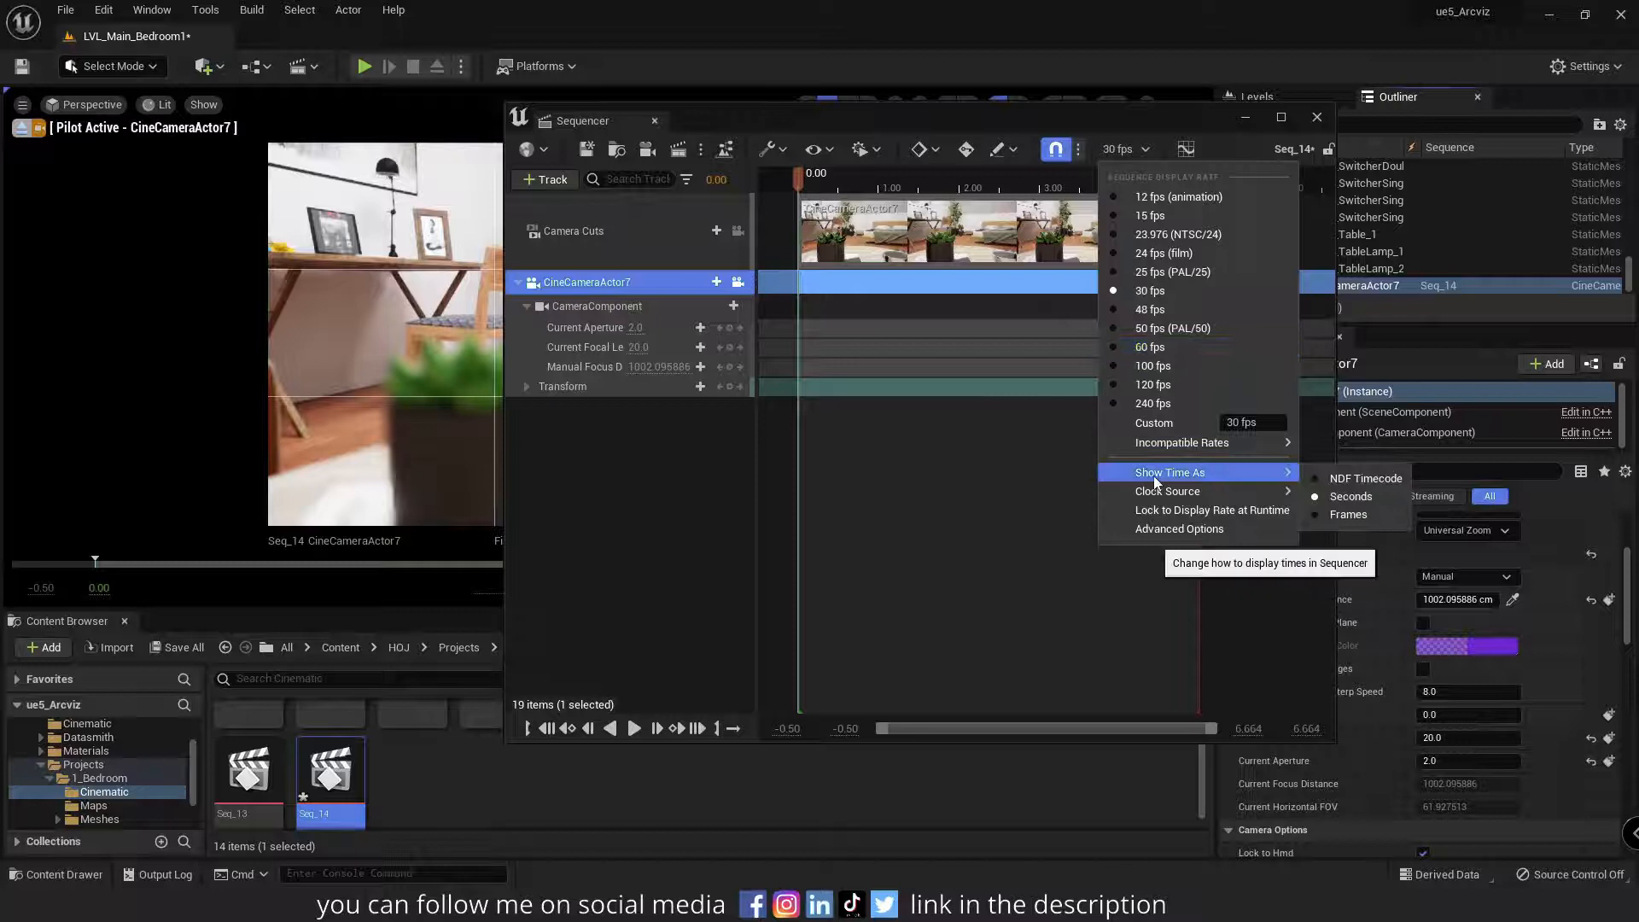
left_click(1341, 497)
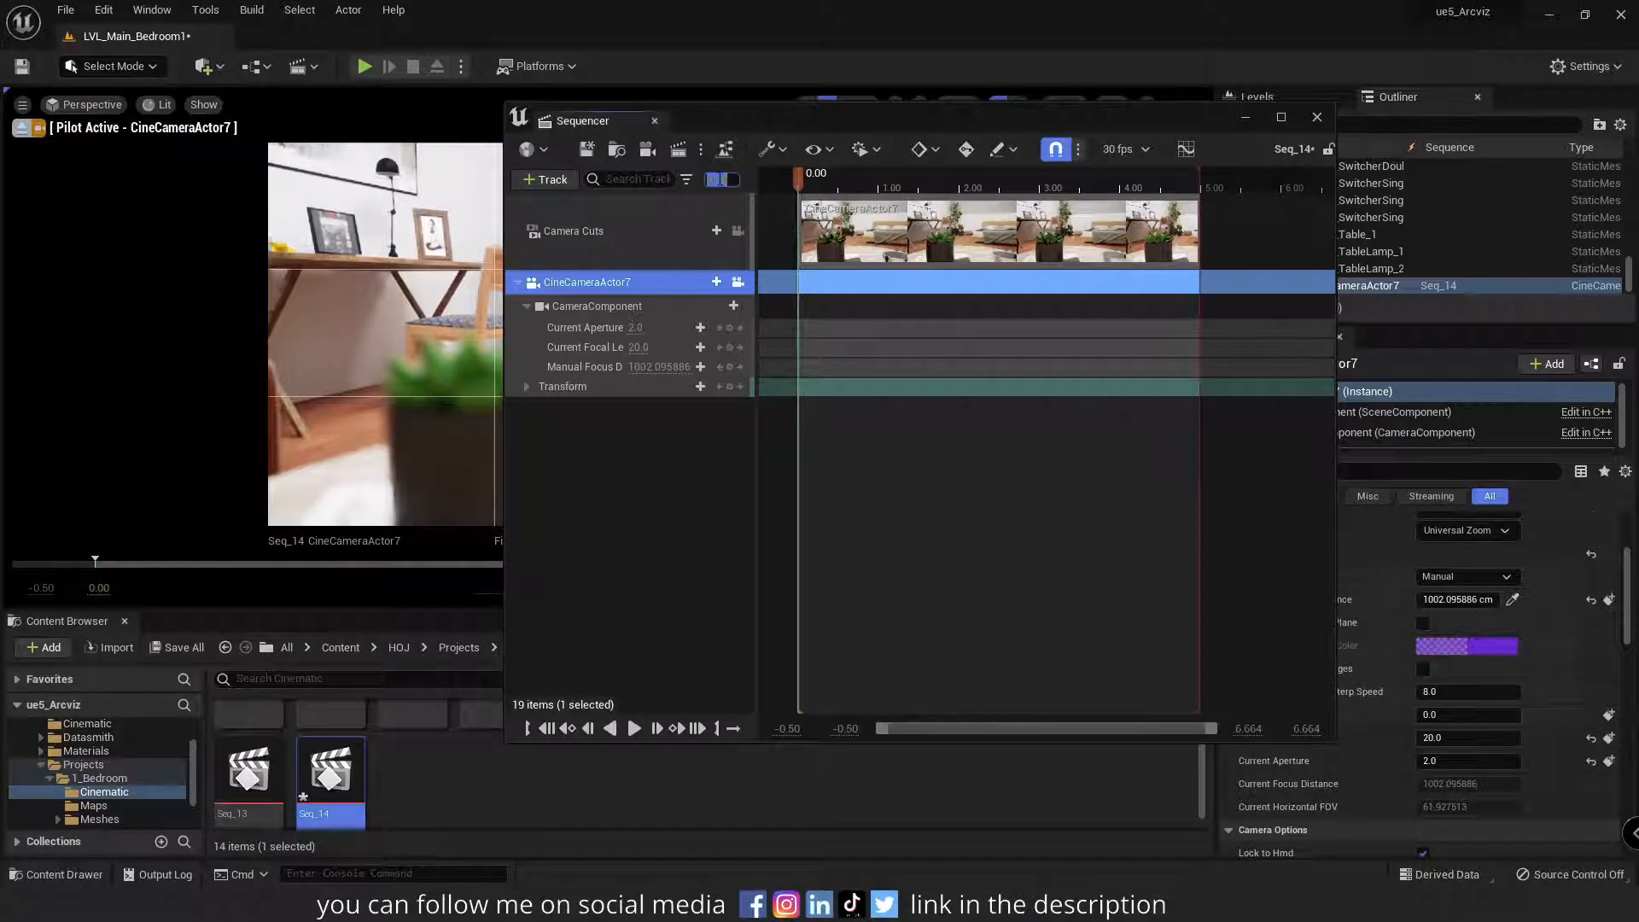
Set the sequence's playback end at 4 seconds and trim the camera cut section to match.
type("4")
key("Return")
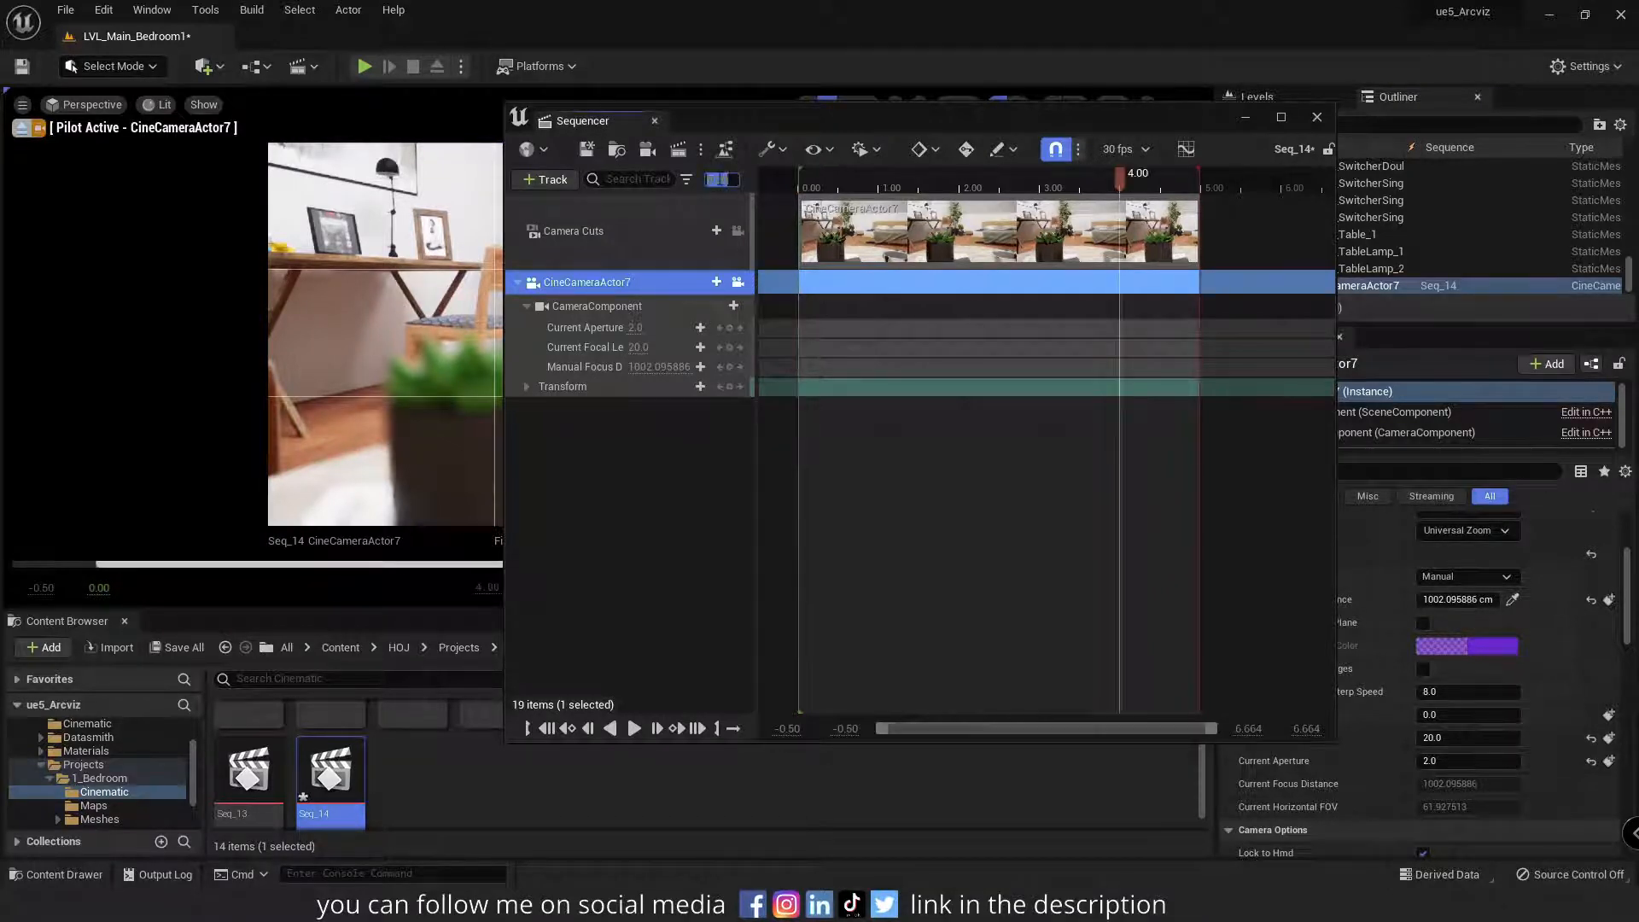
left_click(716, 730)
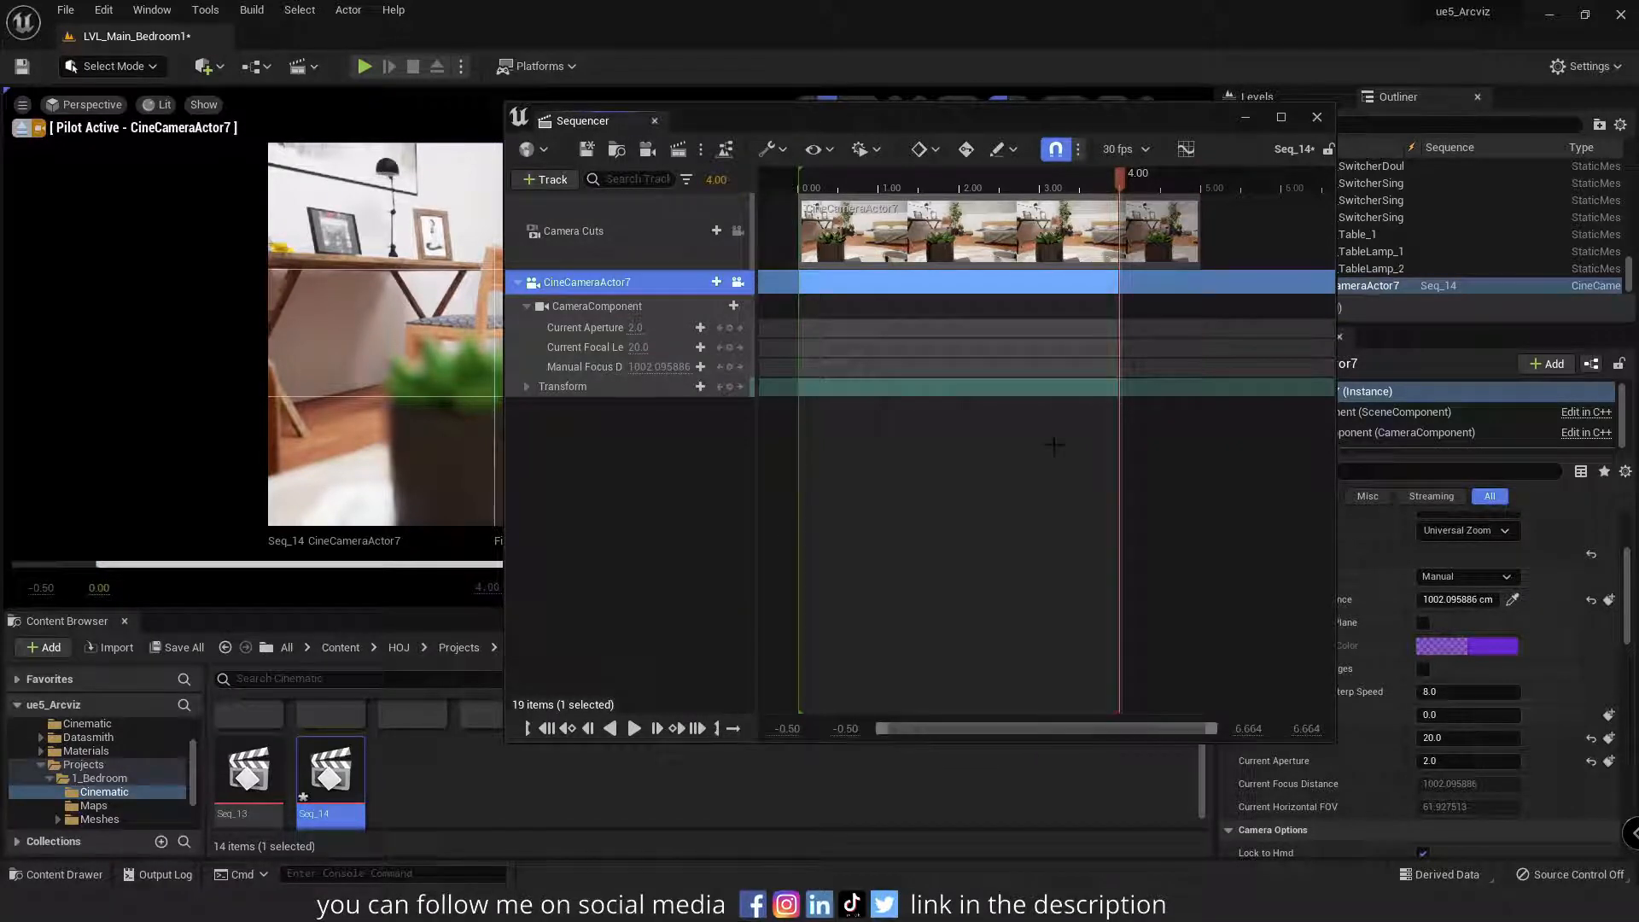
left_click_drag(1199, 232, 1120, 234)
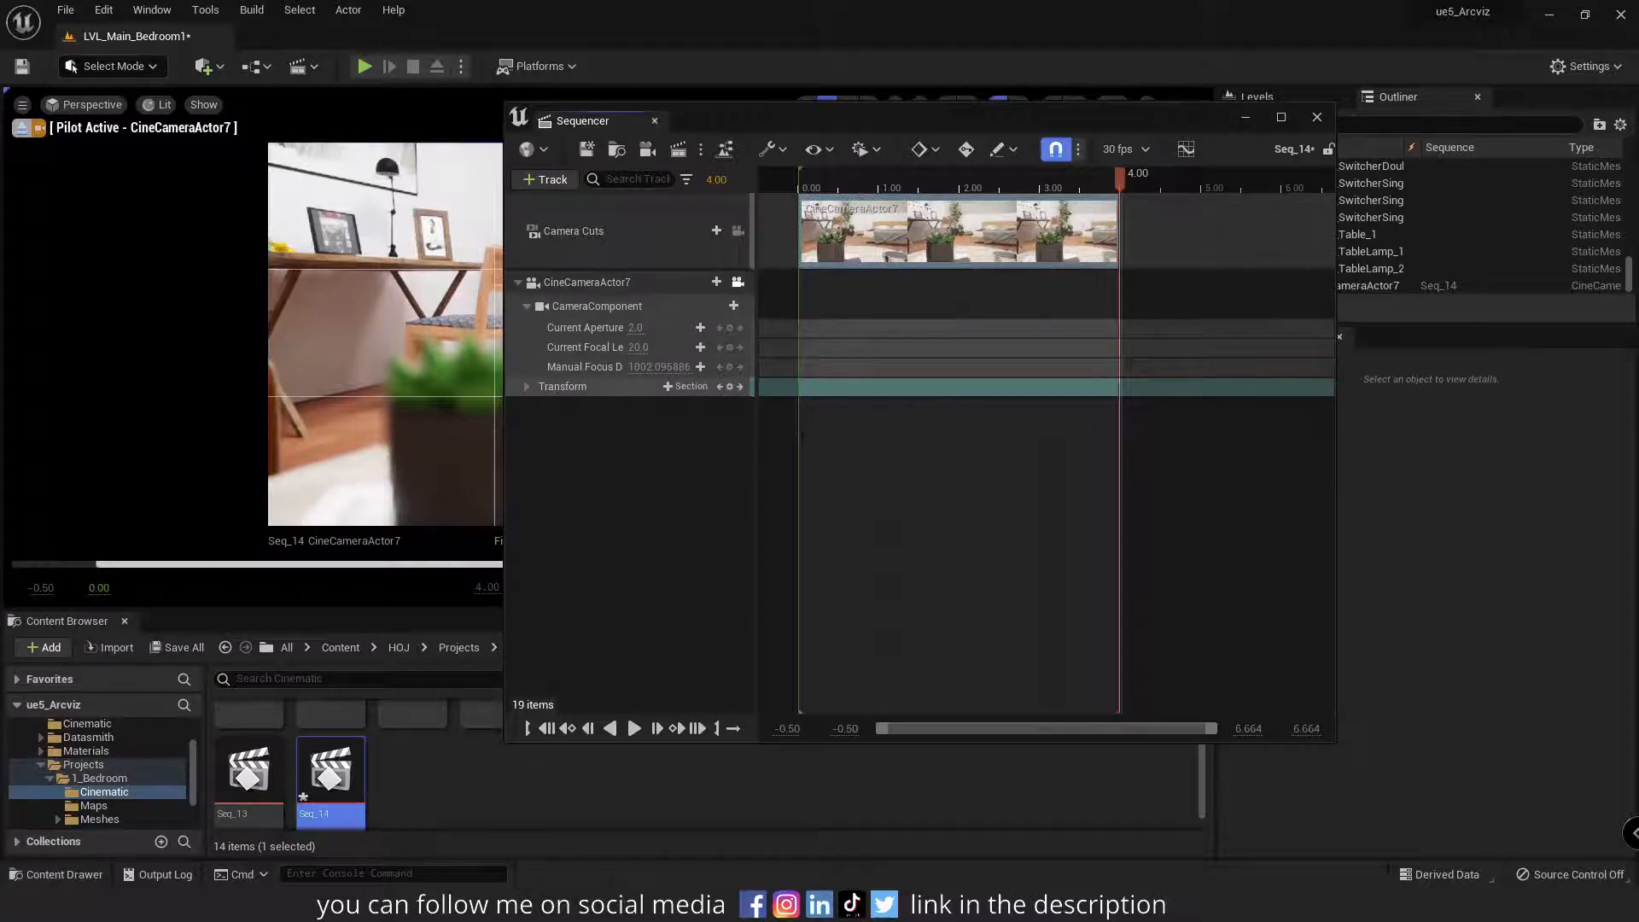
Examine which CineCameraActor7 properties can be keyframed and which camera tracks the sequence contains.
left_click_drag(830, 120, 974, 166)
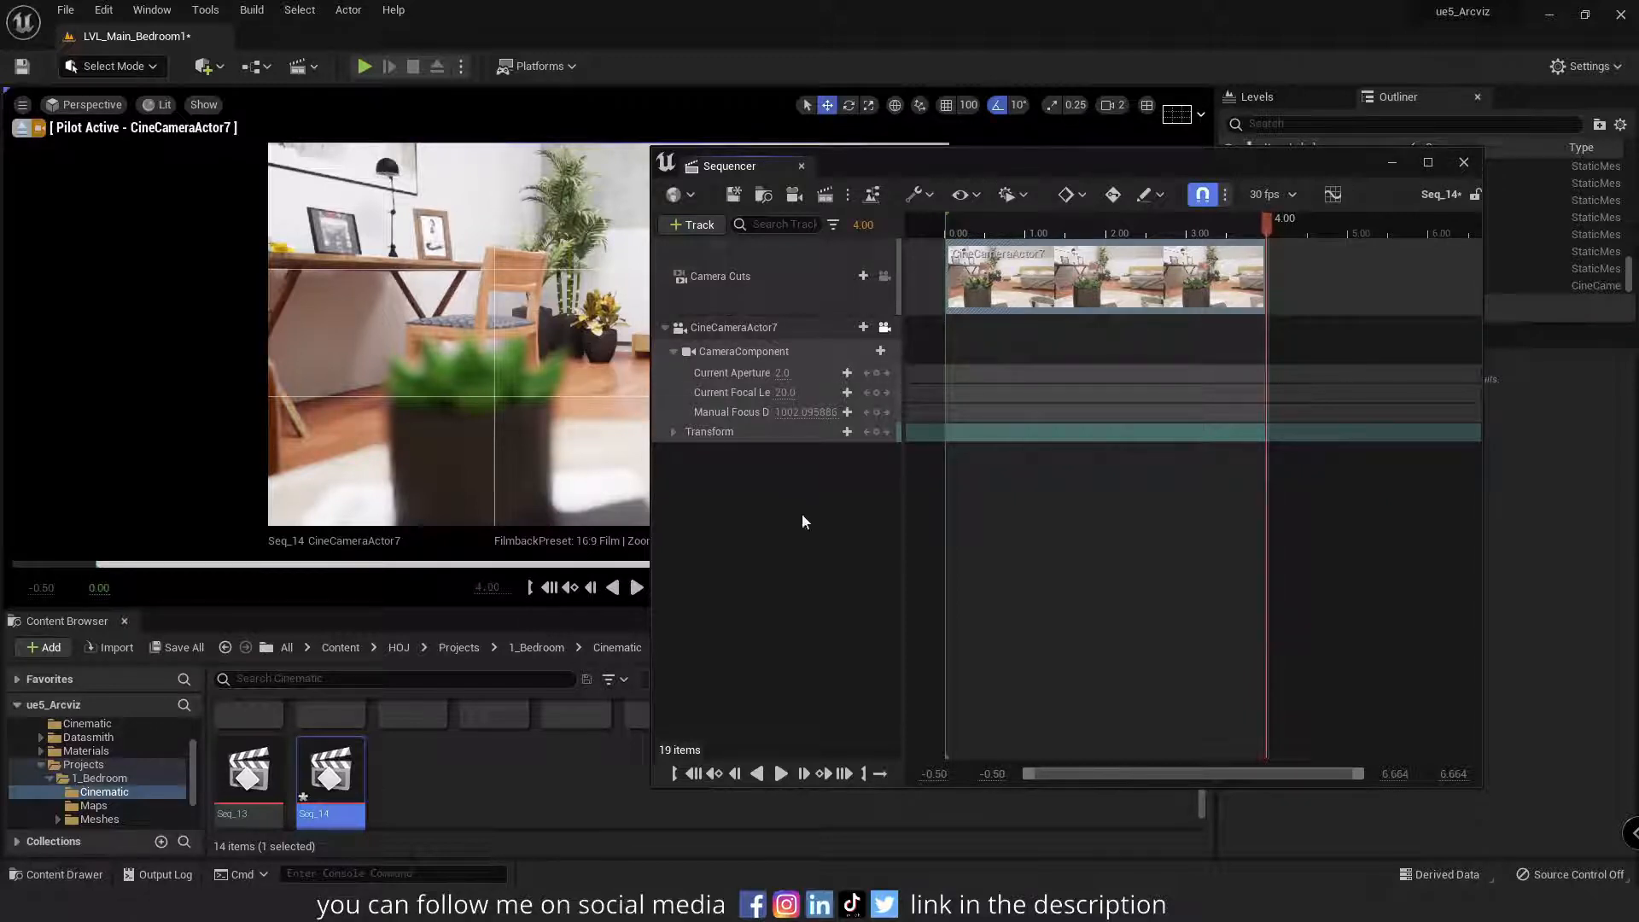
left_click_drag(1014, 167, 675, 103)
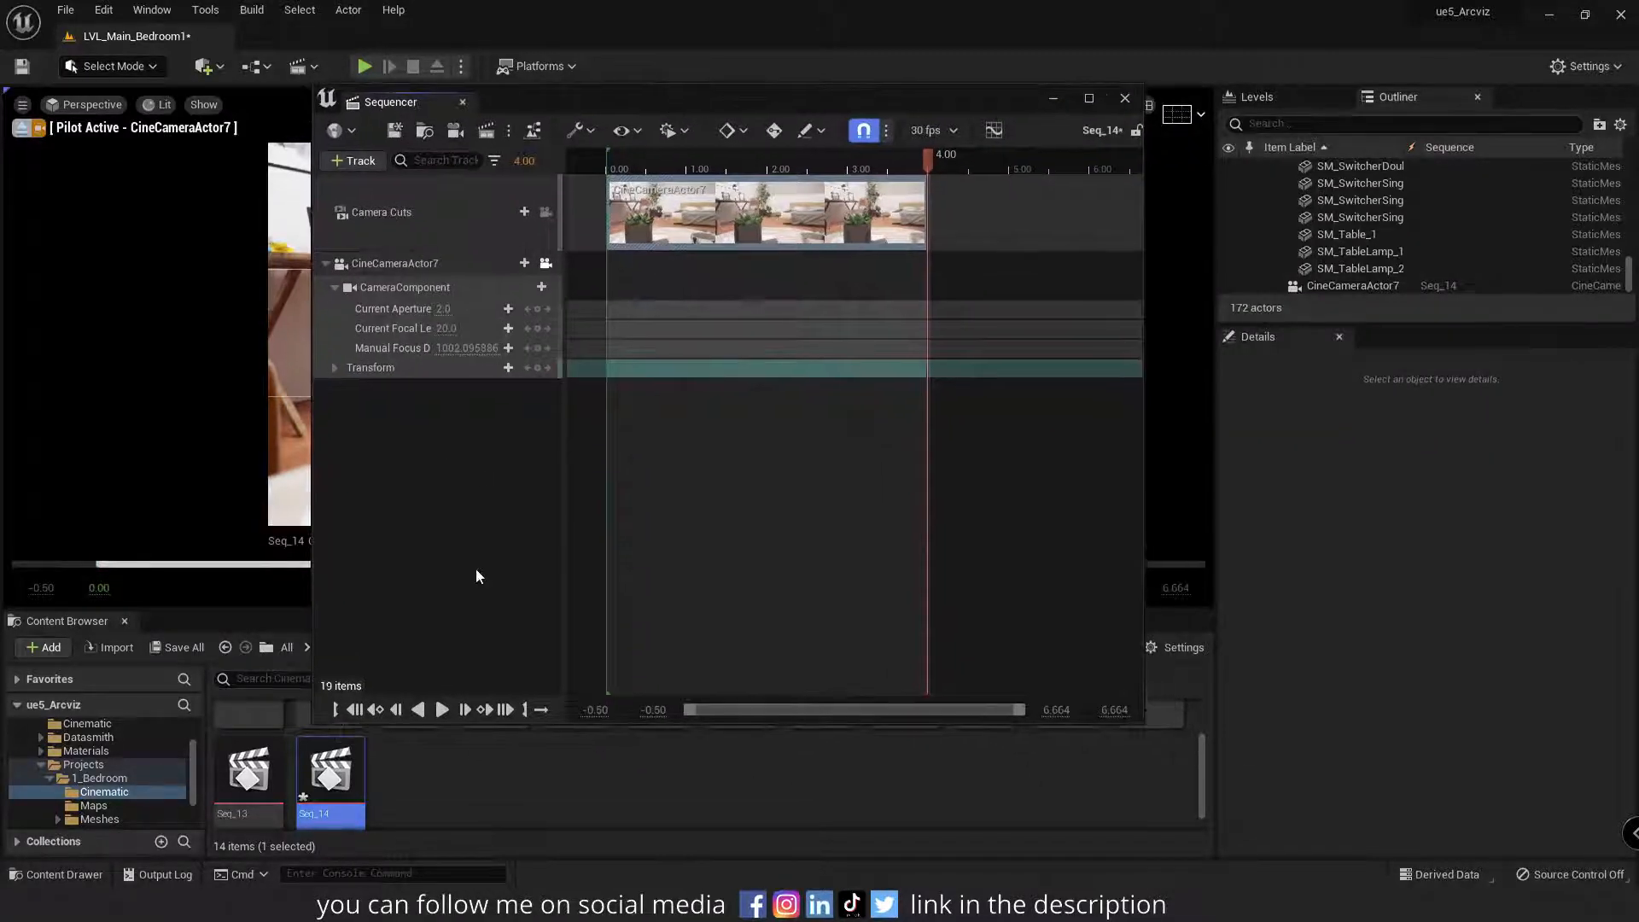
left_click(1365, 286)
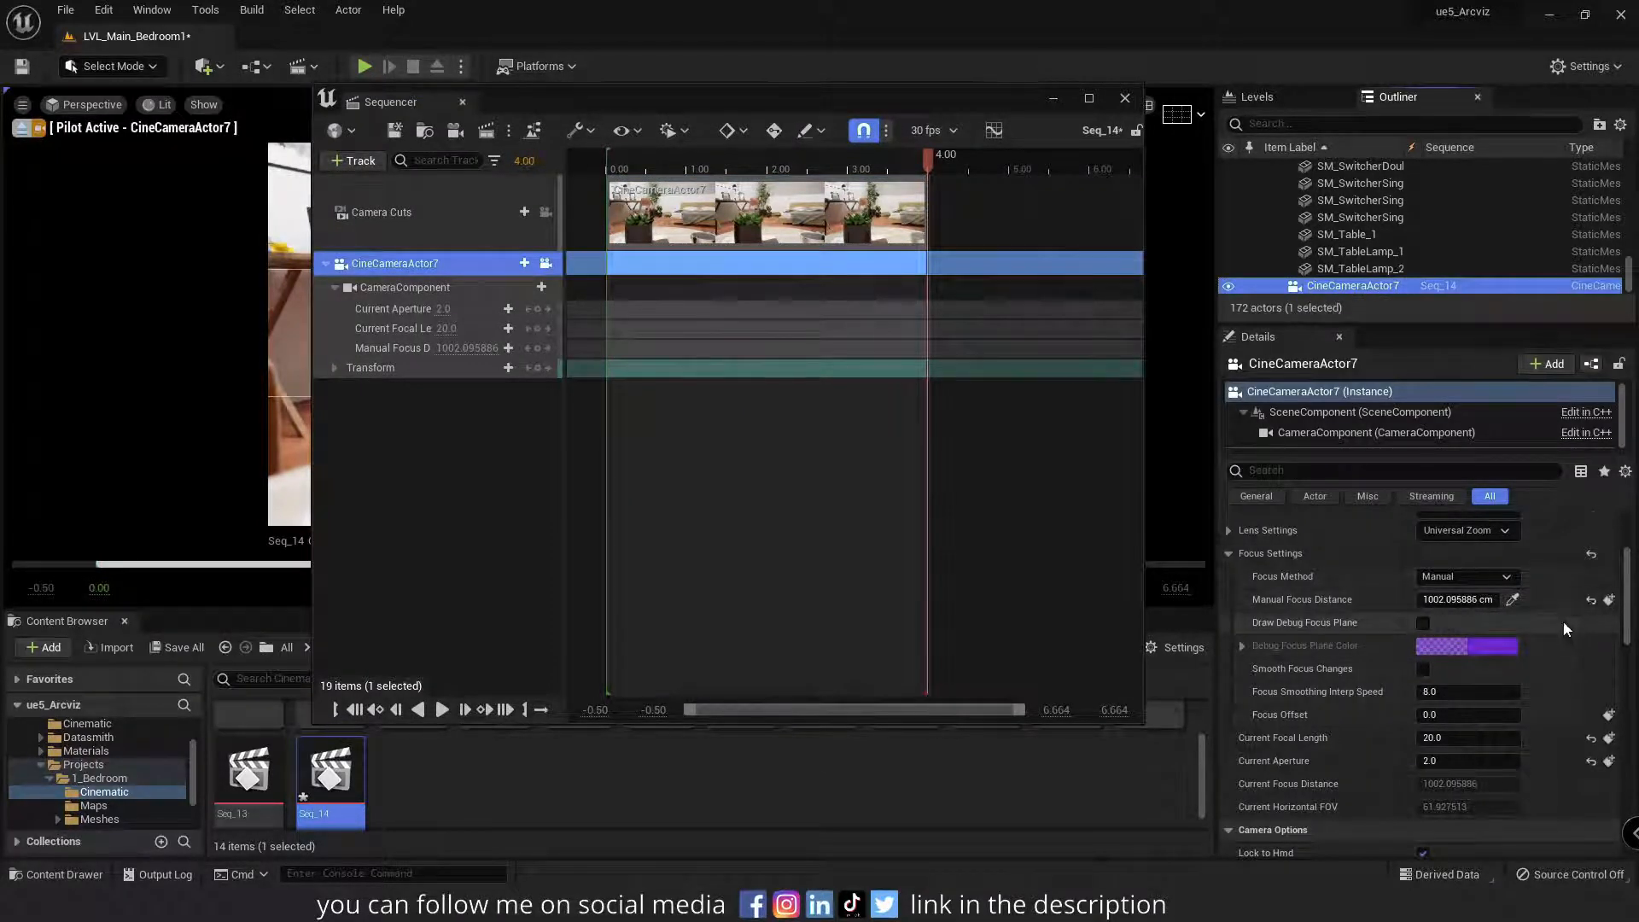
scroll(1585, 525, "down", 3)
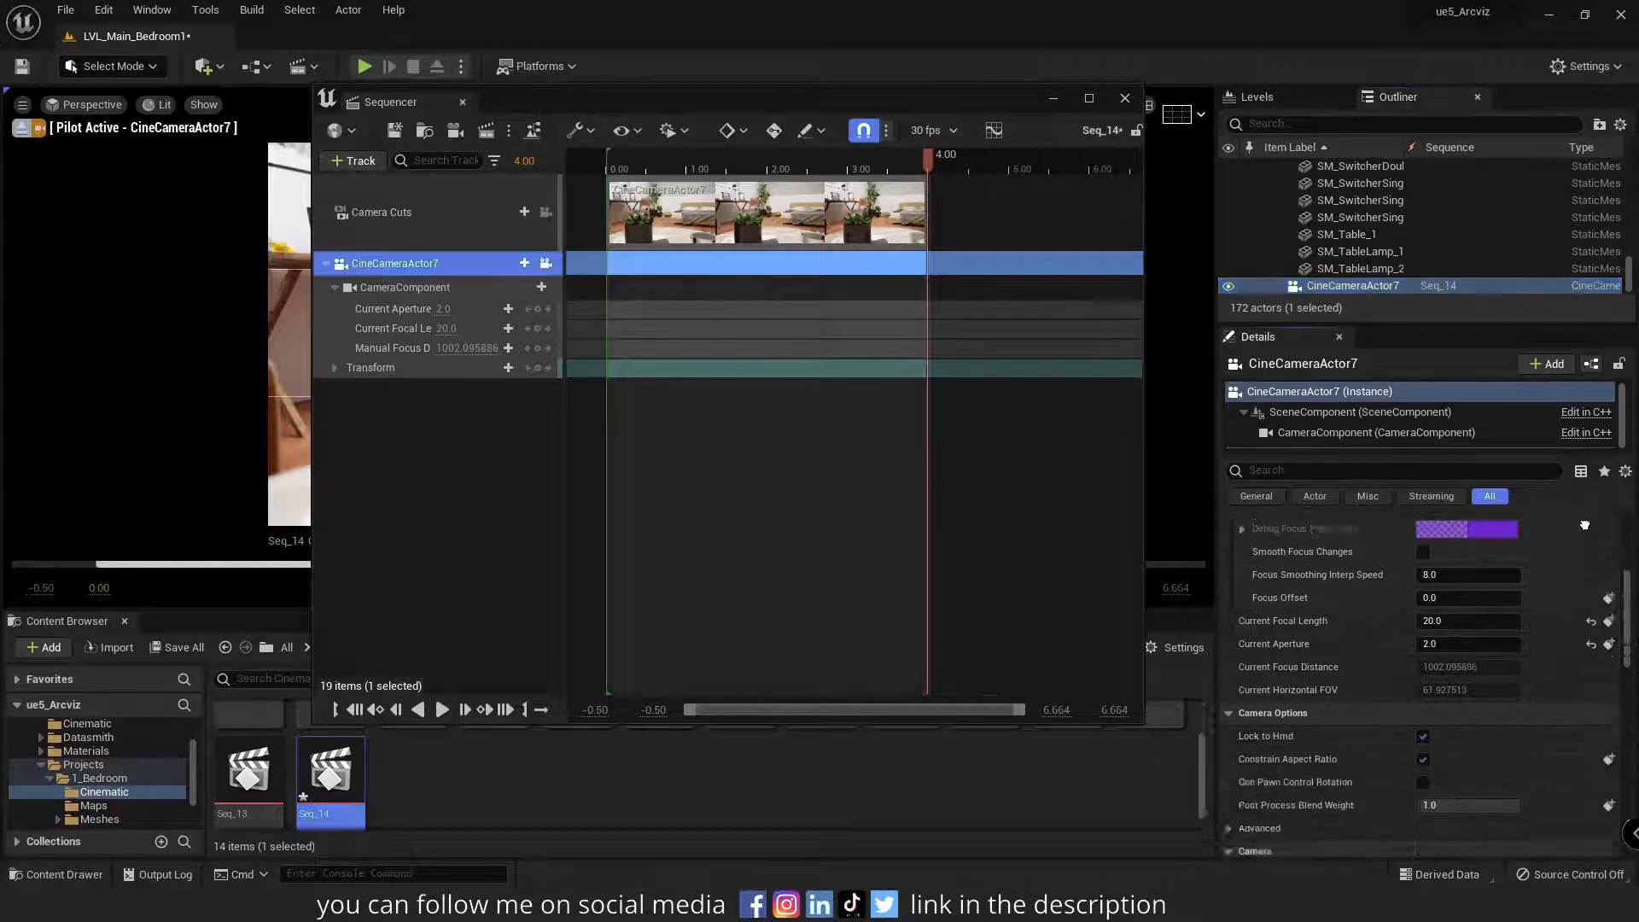
scroll(1585, 525, "down", 2)
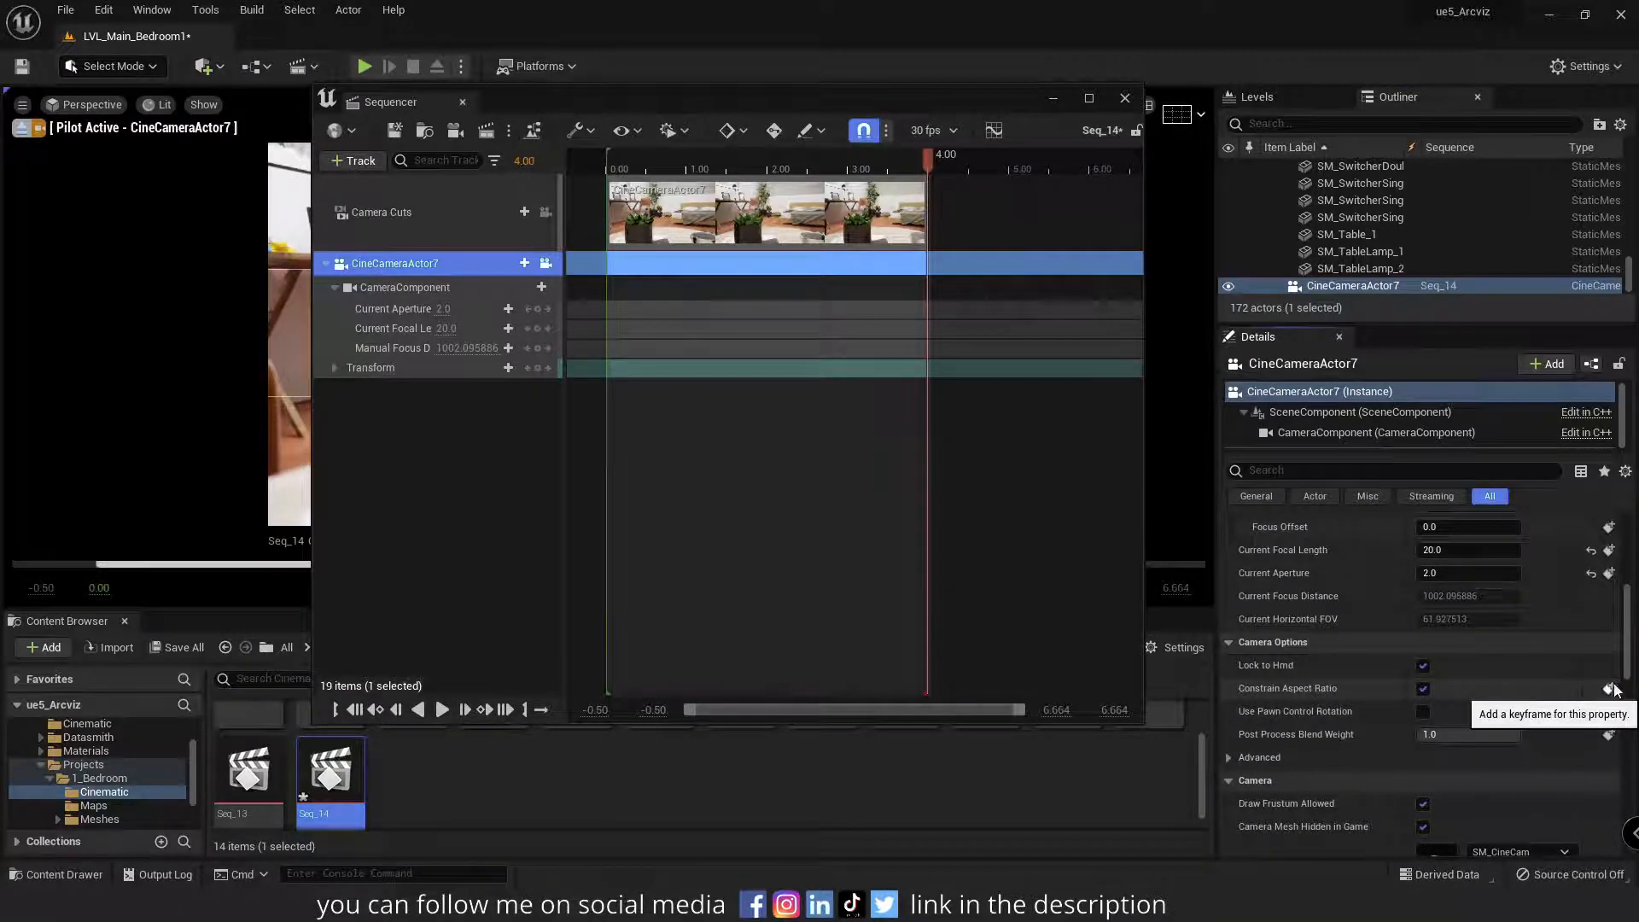
scroll(1595, 697, "down", 3)
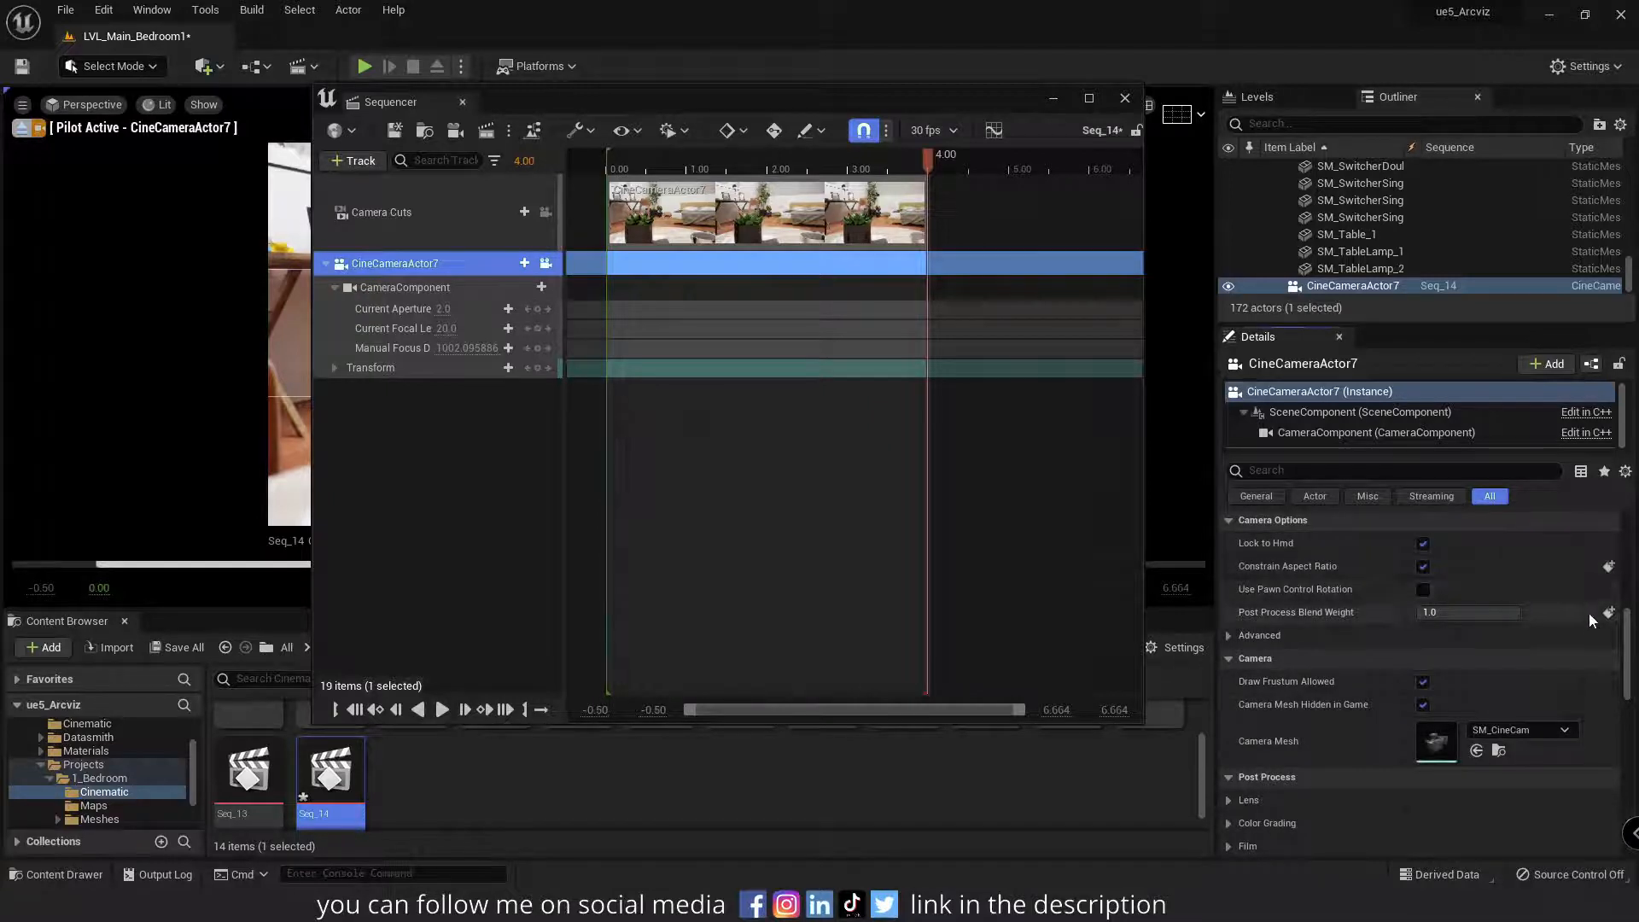
scroll(1326, 581, "up", 5)
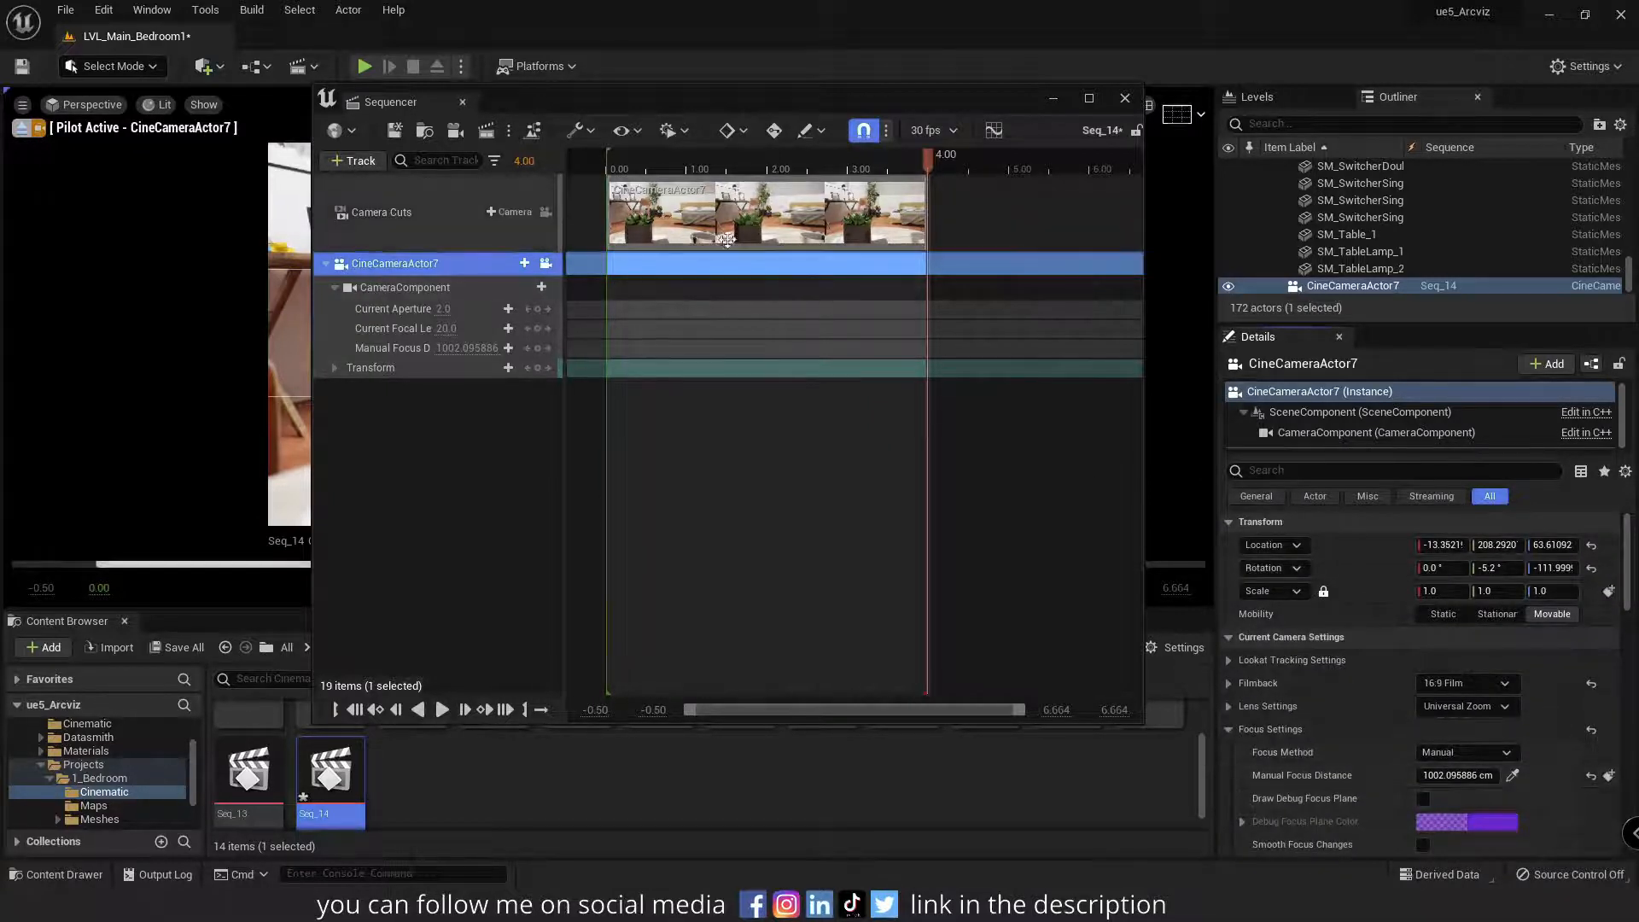
left_click_drag(739, 104, 1135, 99)
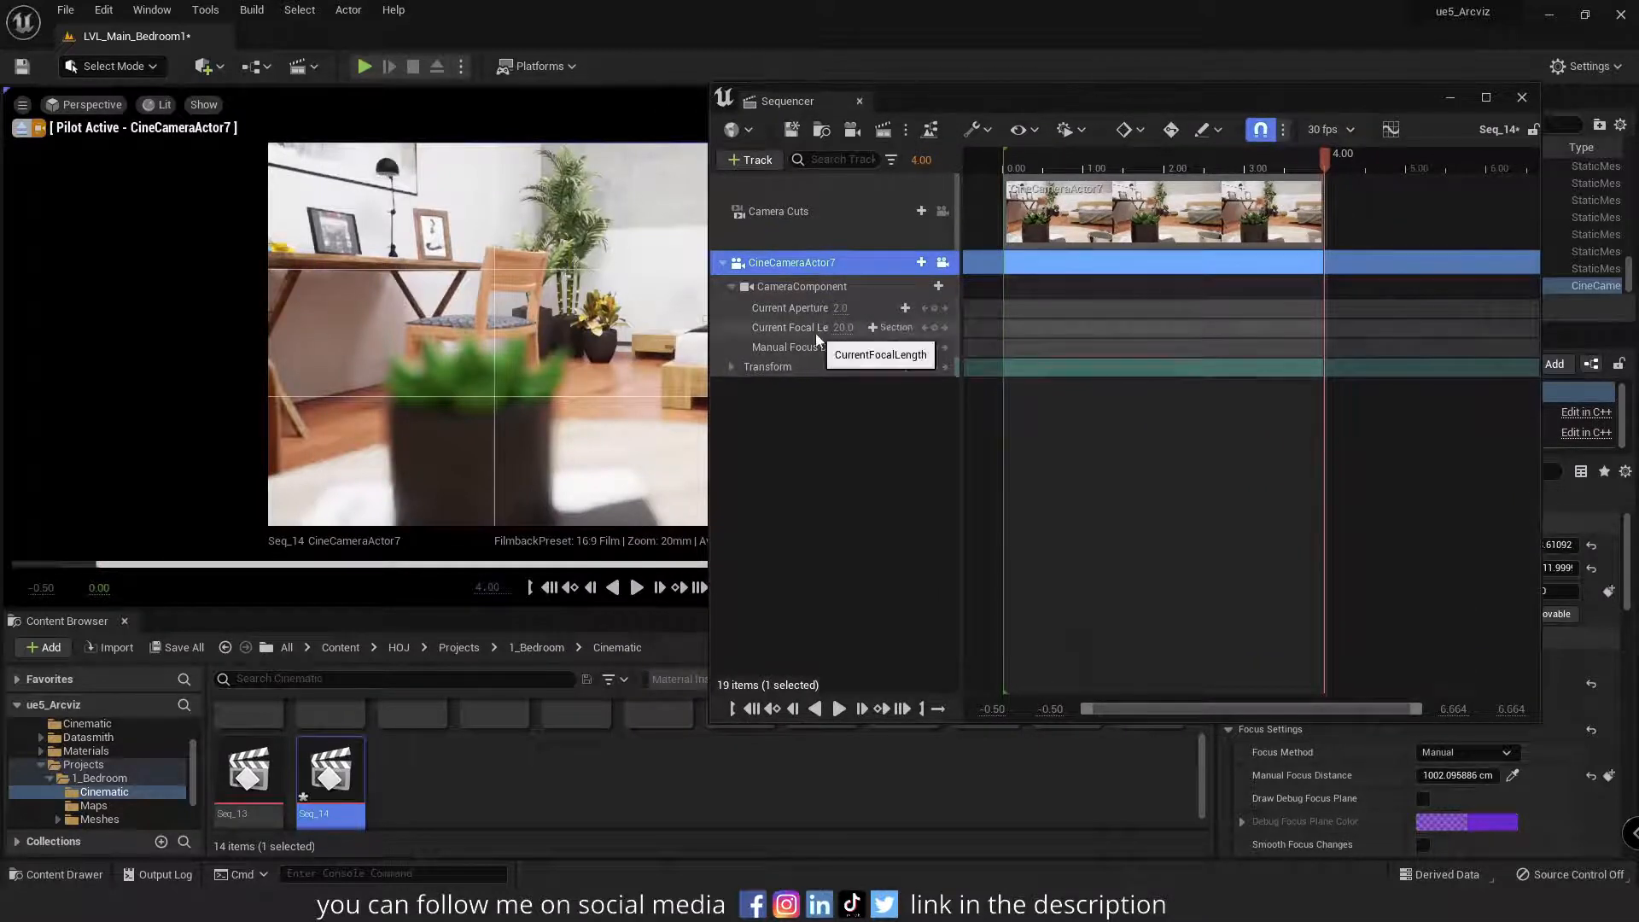
left_click_drag(816, 345, 788, 371)
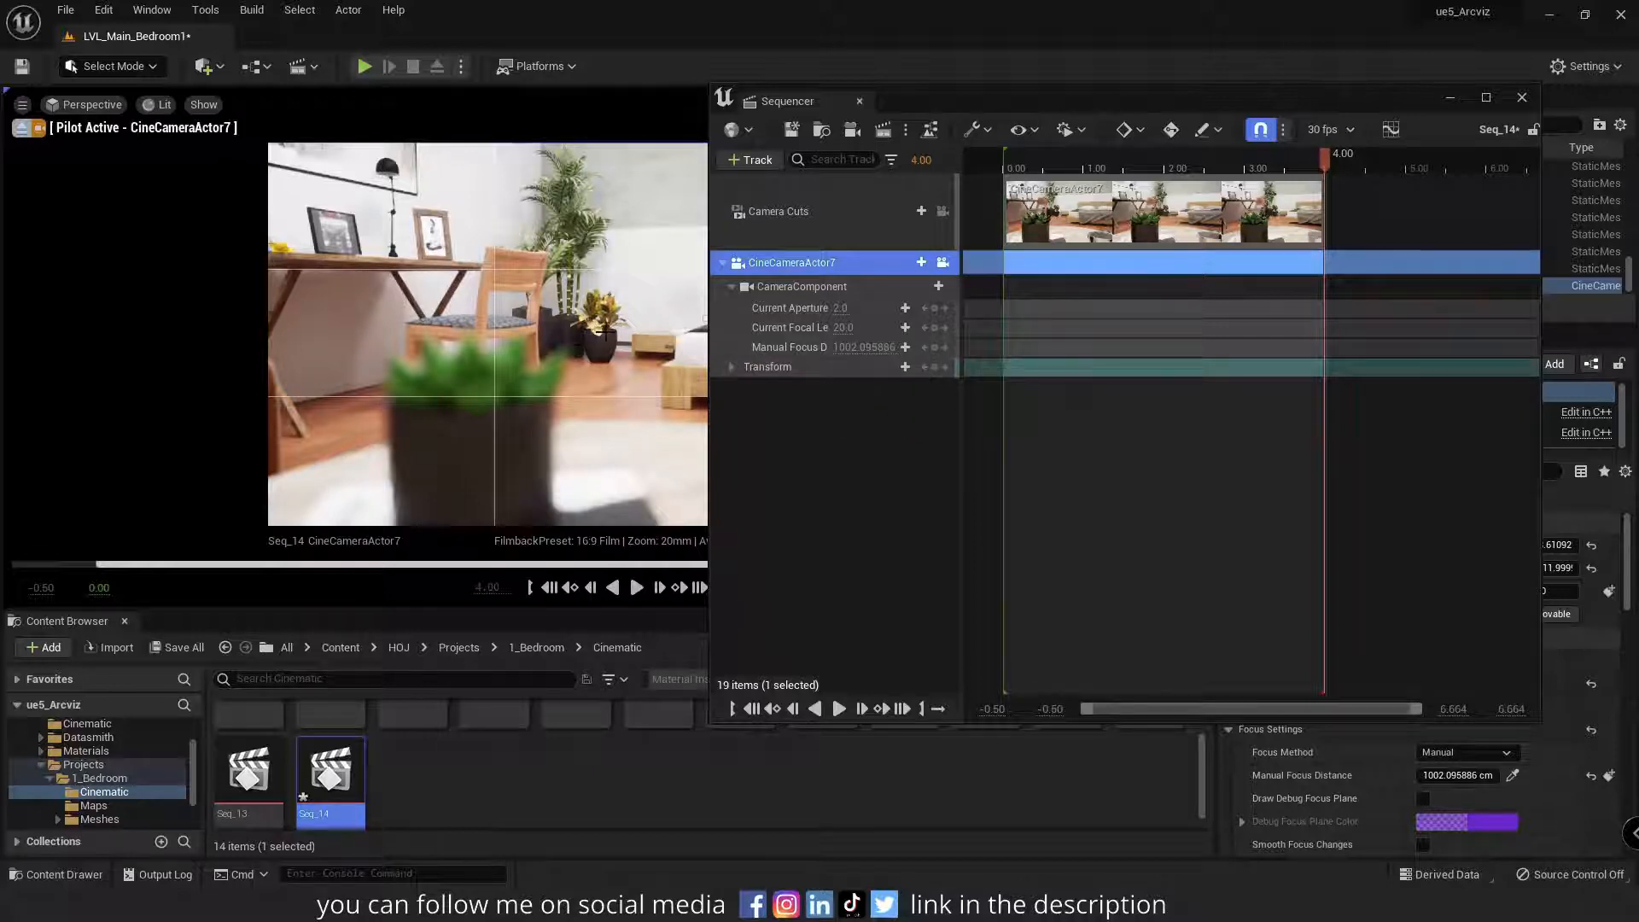
Add a Transform keyframe for CineCameraActor7 at 0 seconds.
left_click(927, 159)
type("0")
key("Return")
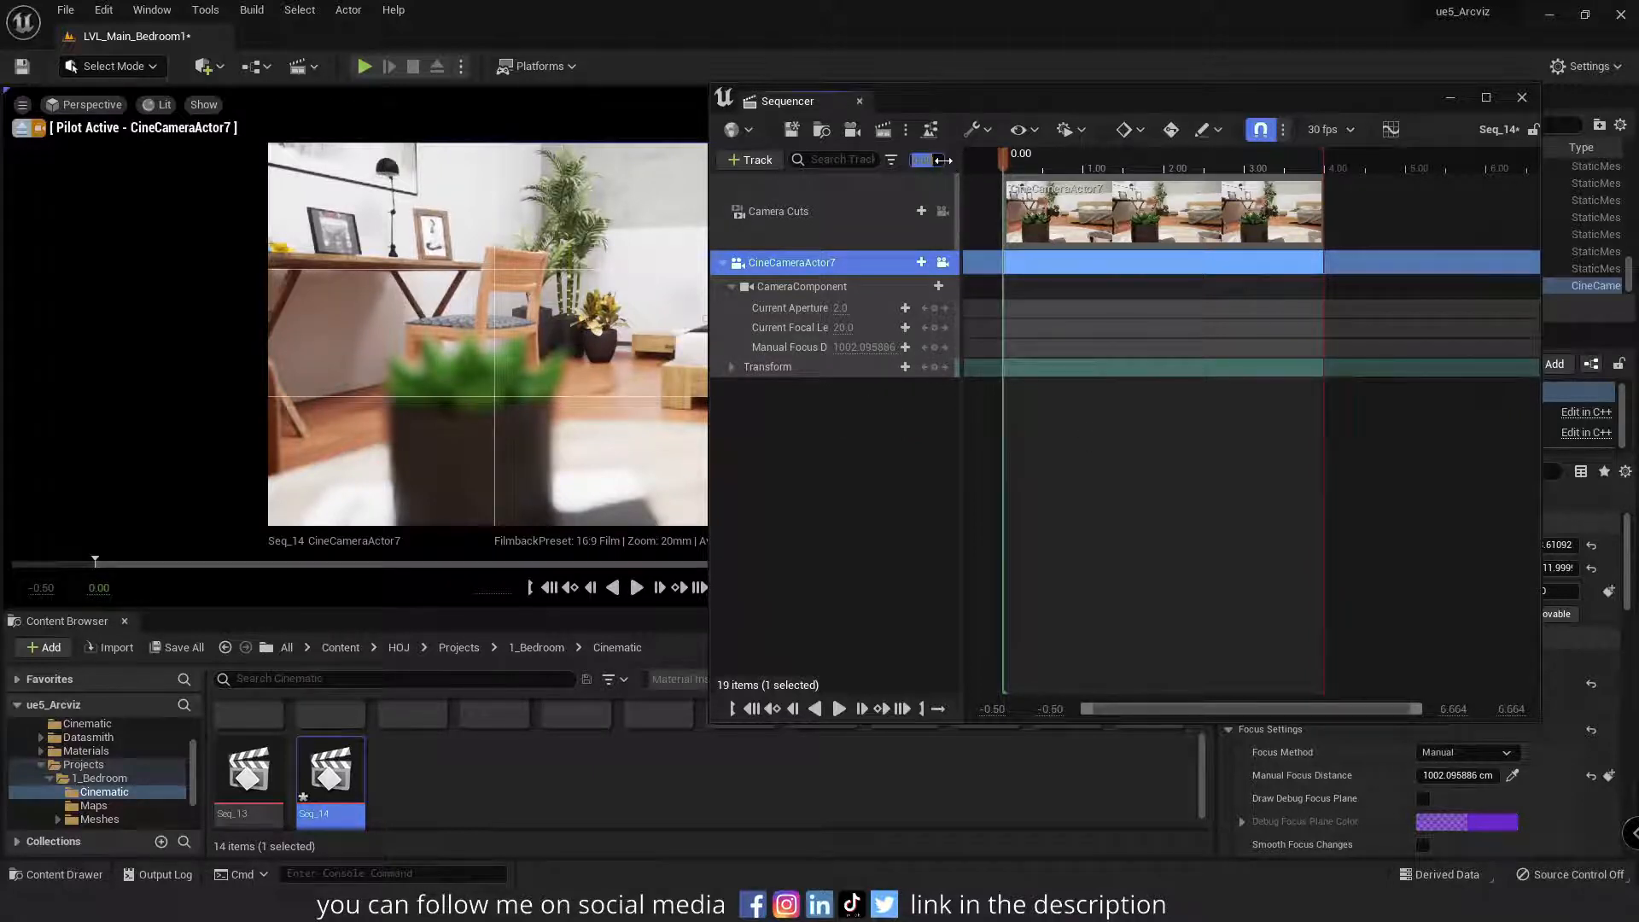
left_click(936, 371)
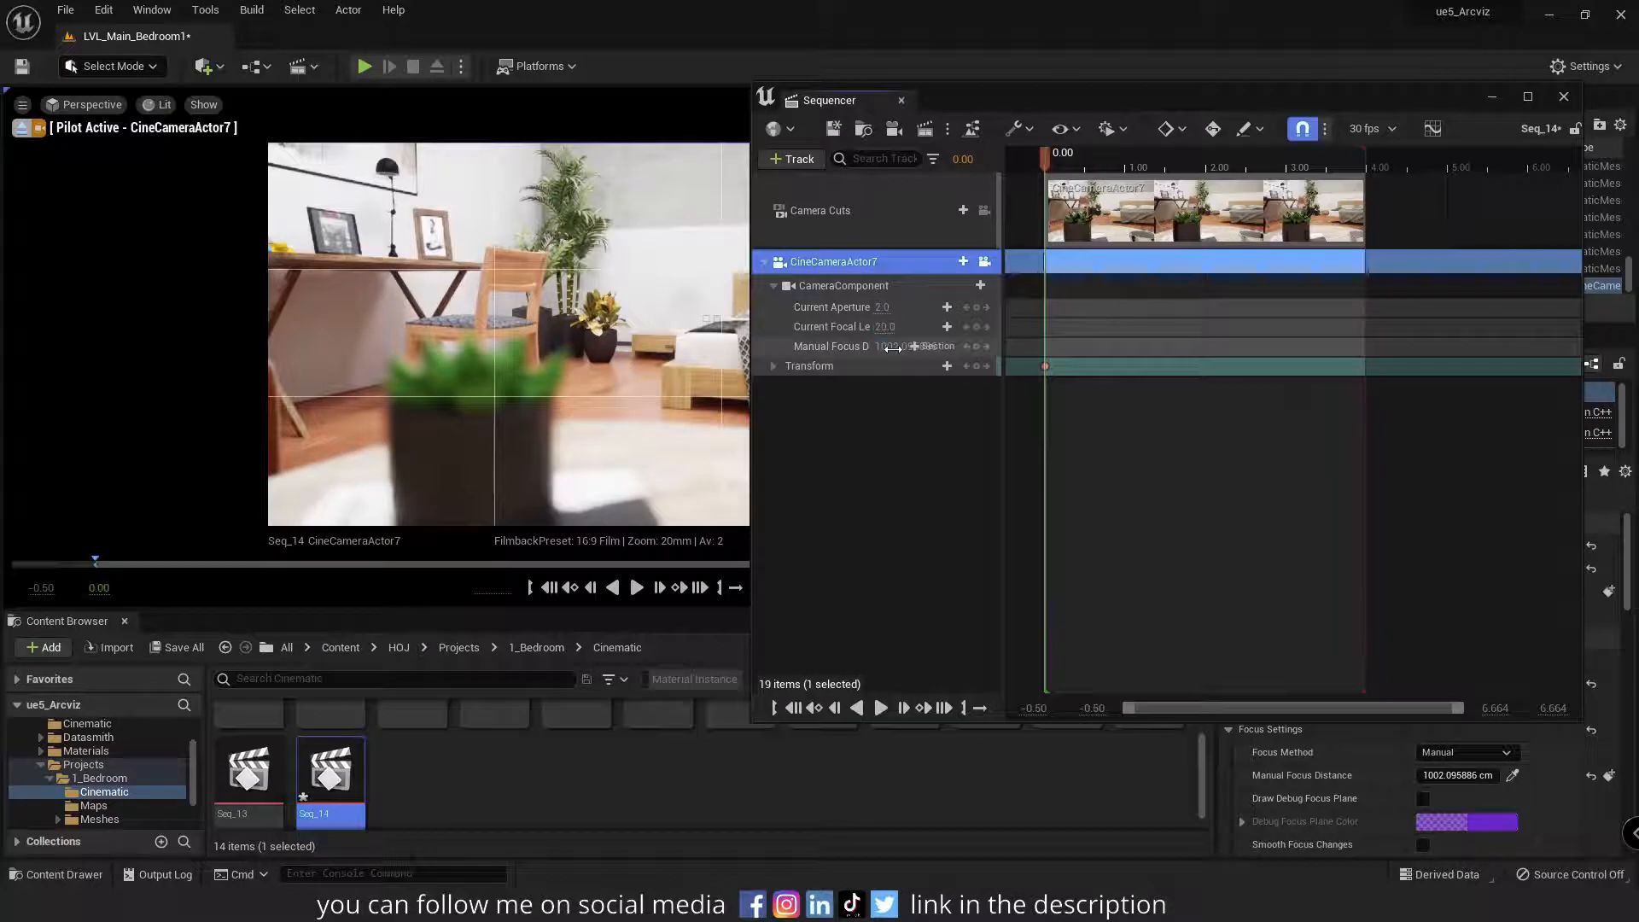
Reduce the manual focus distance to about 31.35 cm to focus on the foreground plant, and keyframe it at 0 seconds.
left_click_drag(892, 349, 769, 348)
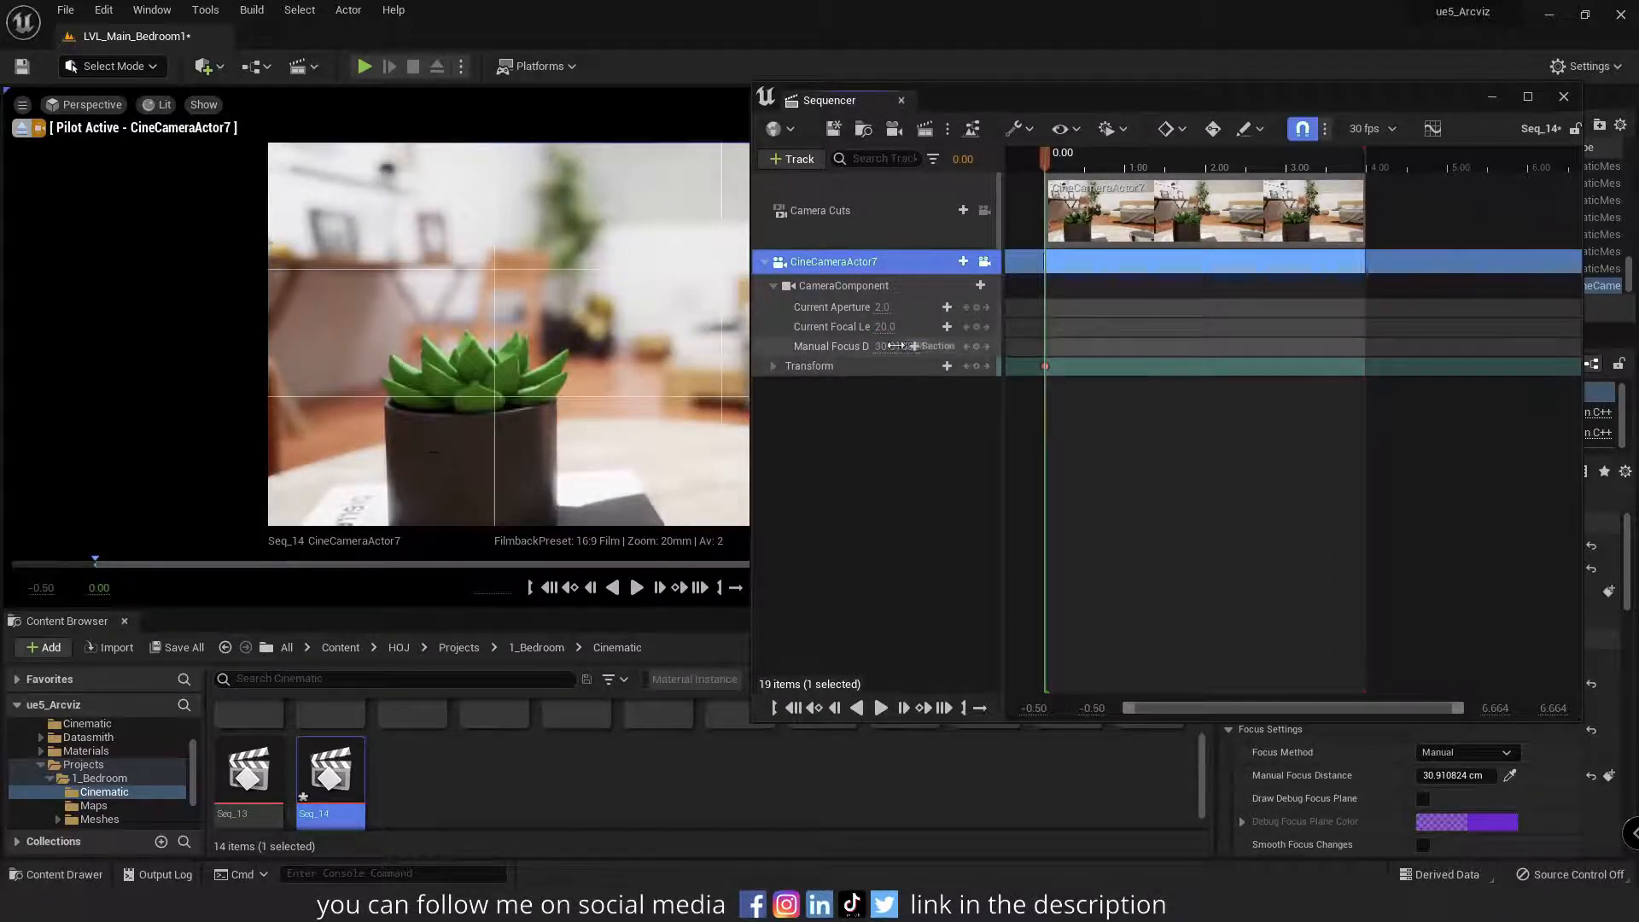
mouse_move(892, 347)
left_mouse_down()
mouse_move(914, 347)
mouse_move(893, 346)
left_mouse_up()
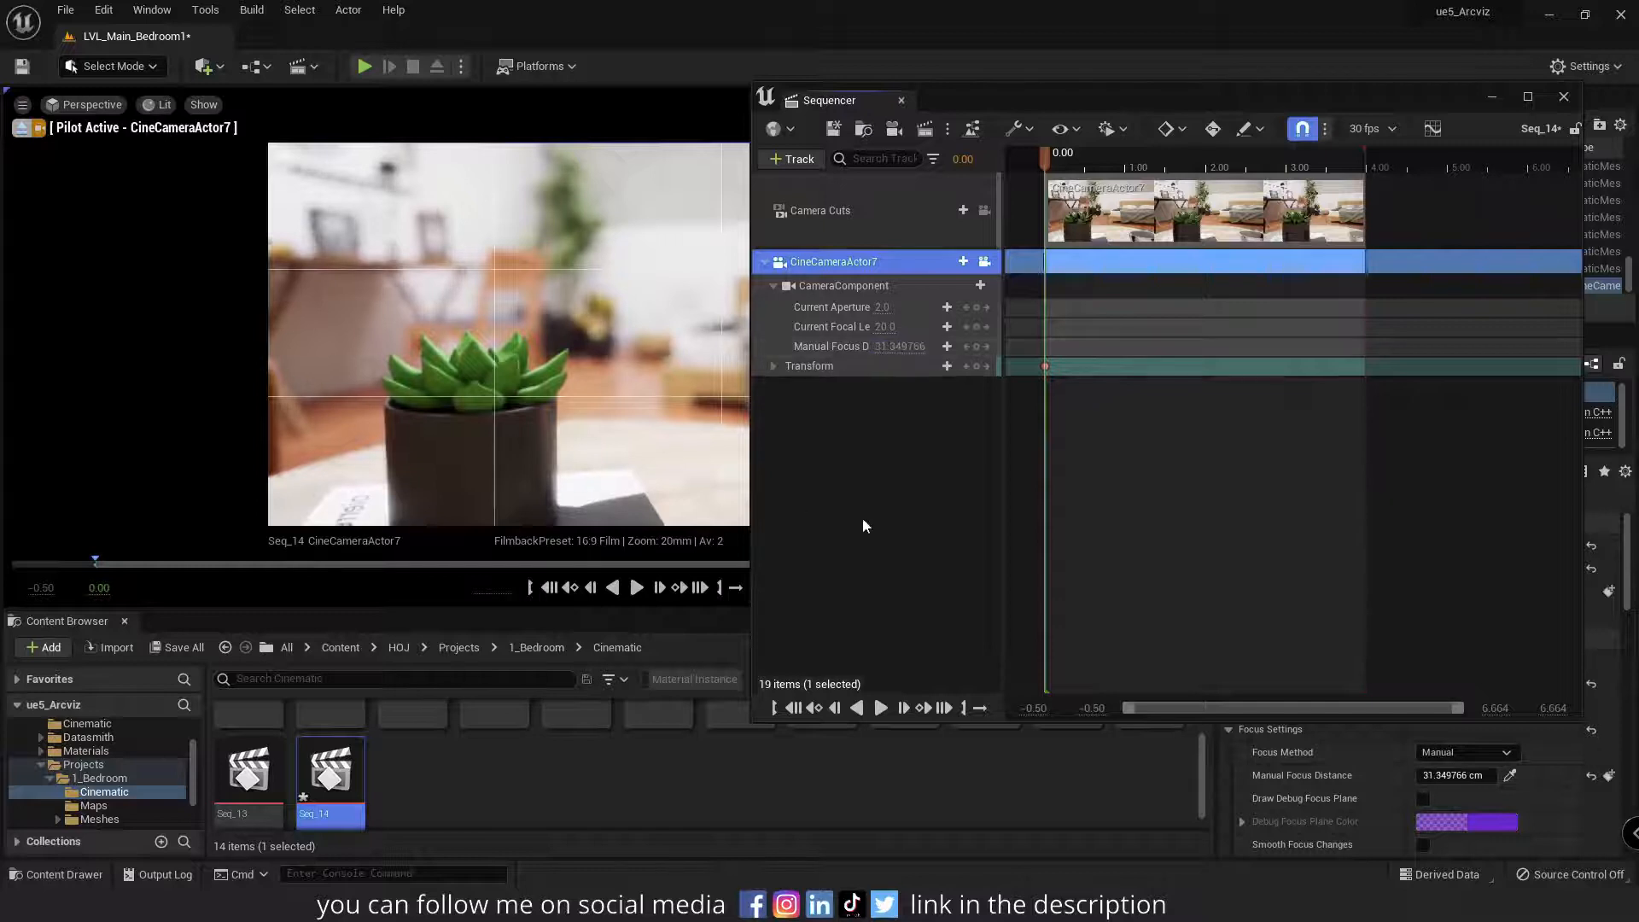
left_click(978, 348)
Dock the Sequencer beside the Content Browser and enlarge its area to show all the camera tracks.
left_click_drag(829, 100, 205, 618)
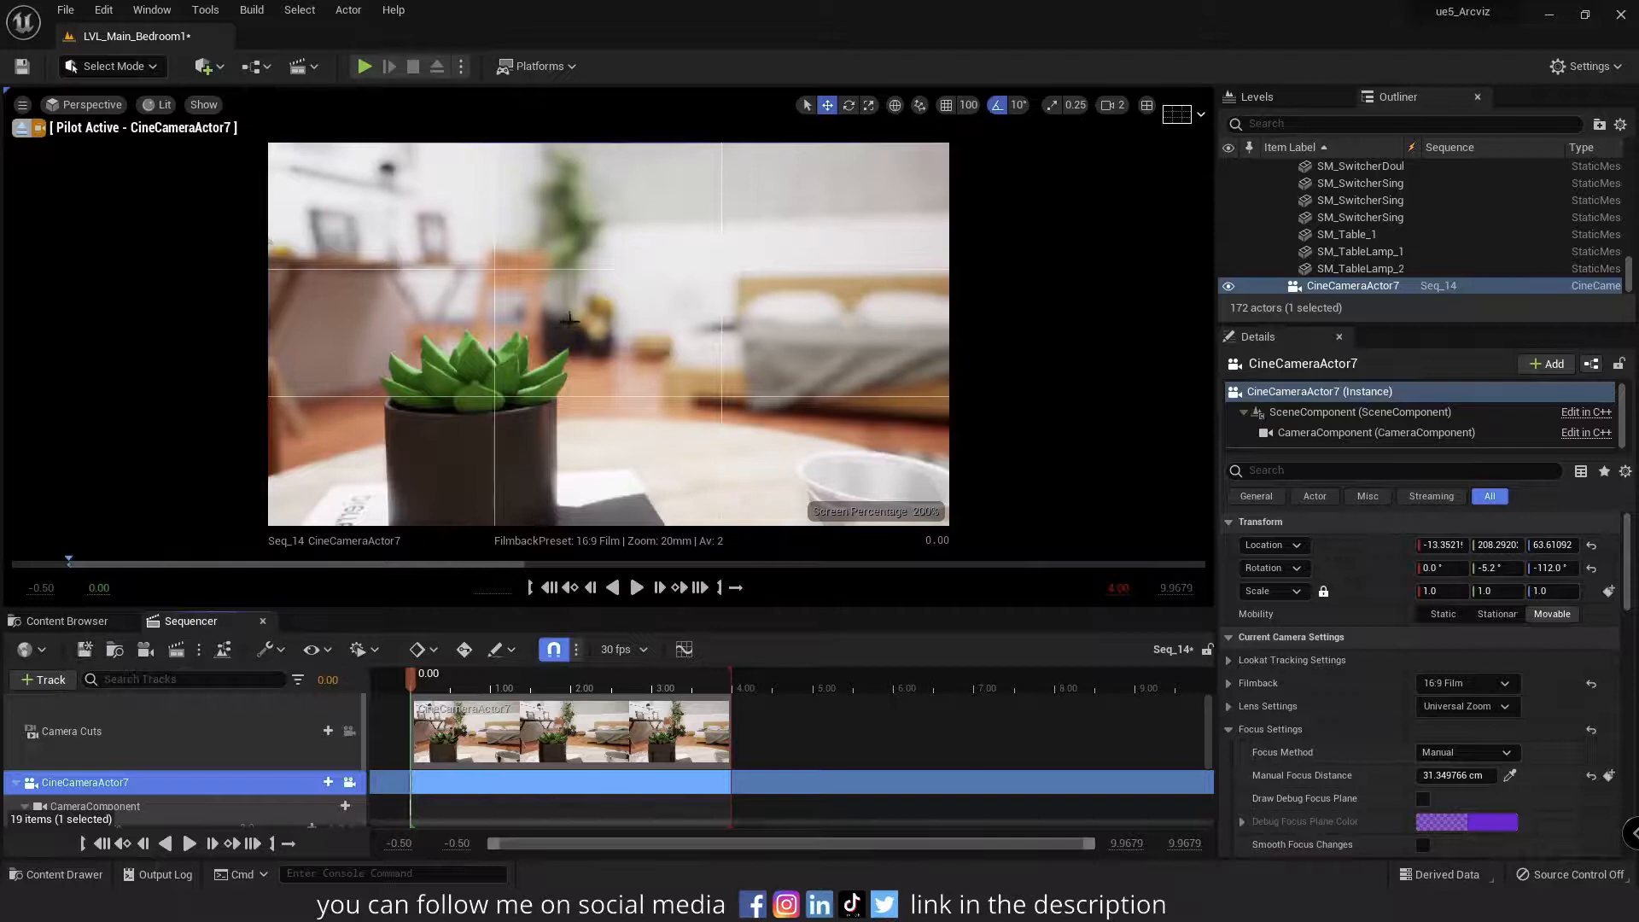
left_click_drag(571, 609, 558, 517)
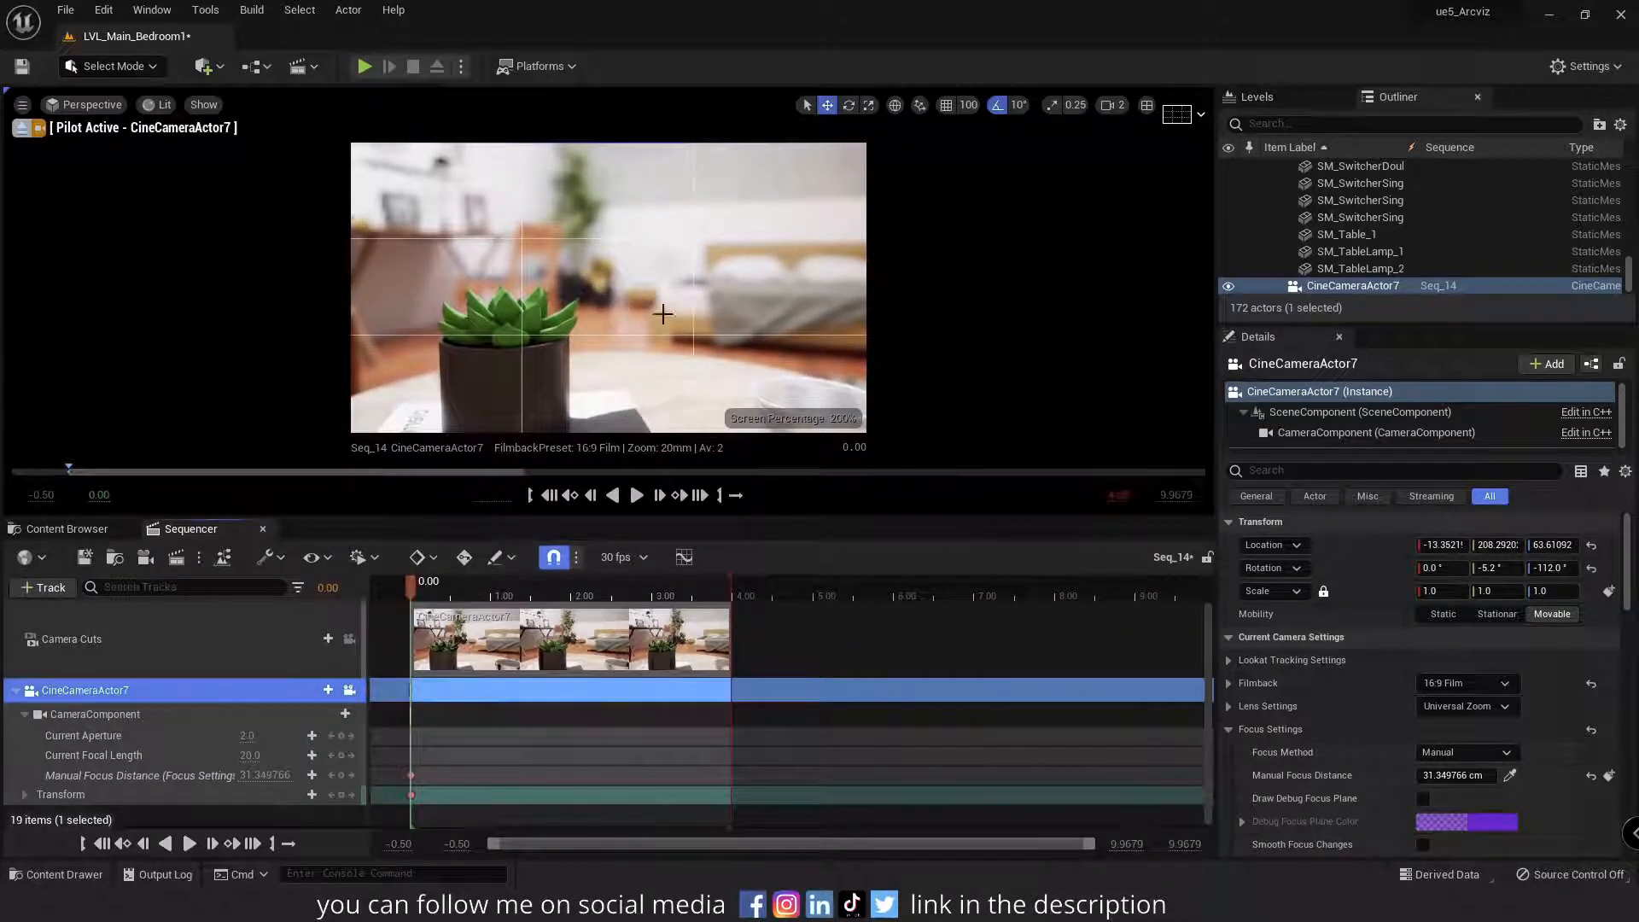
At 4 seconds, reposition the piloted camera to about X 26.4, Y 220.8, Z 80, with rotation about -3.6° and -120°.
left_click(328, 588)
type("4")
key("Return")
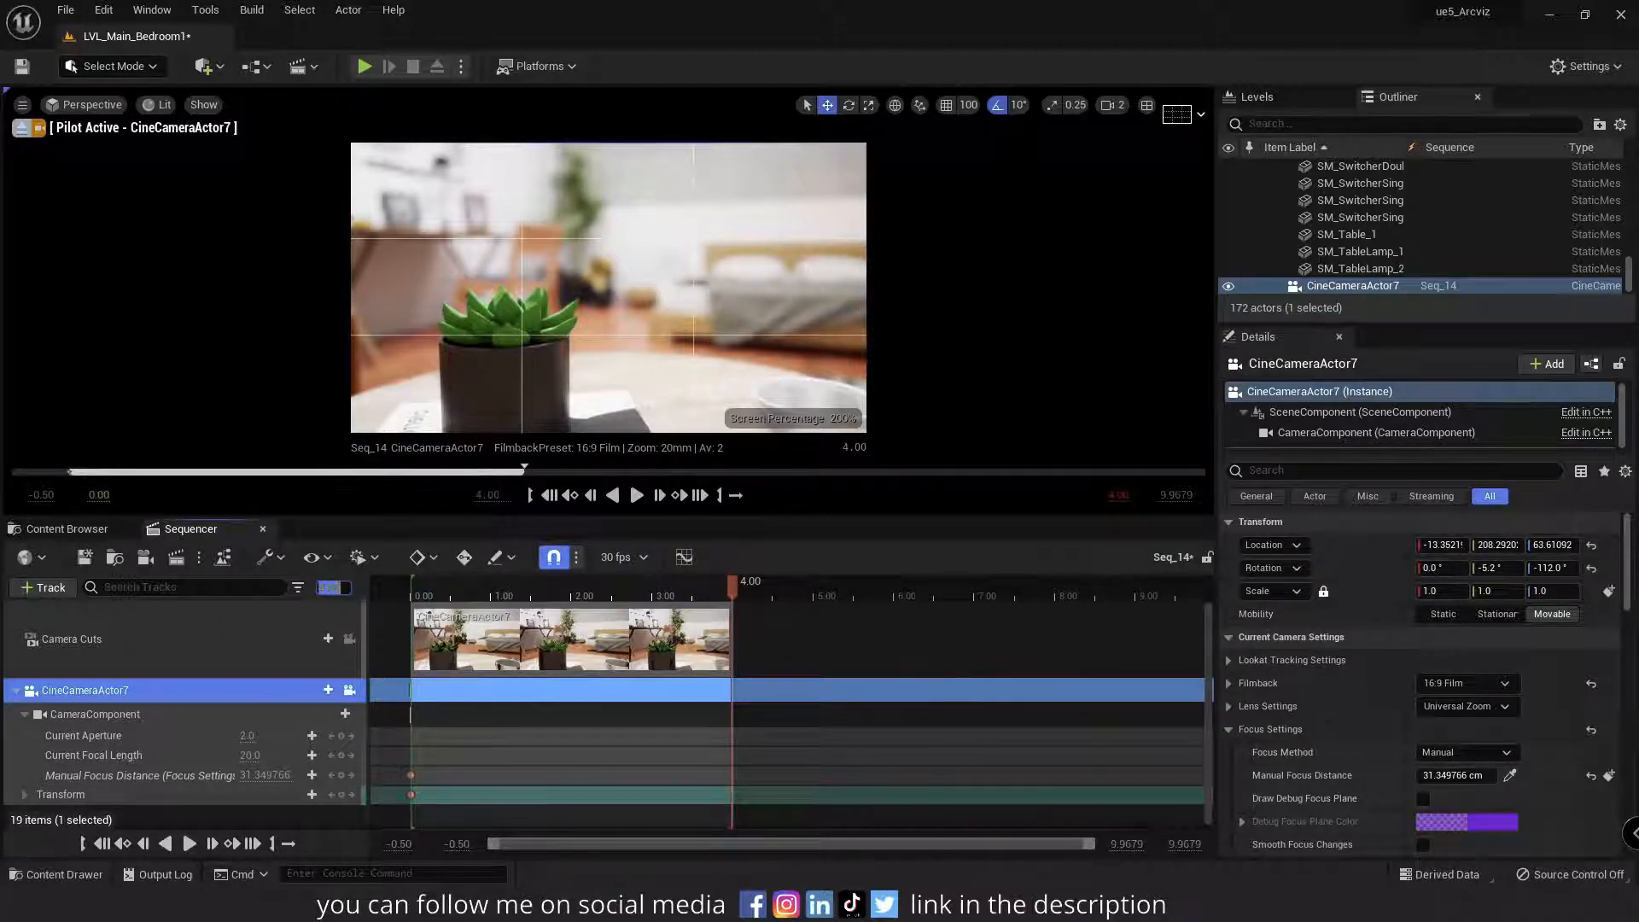
right_click_drag(694, 282, 381, 256)
key("d")
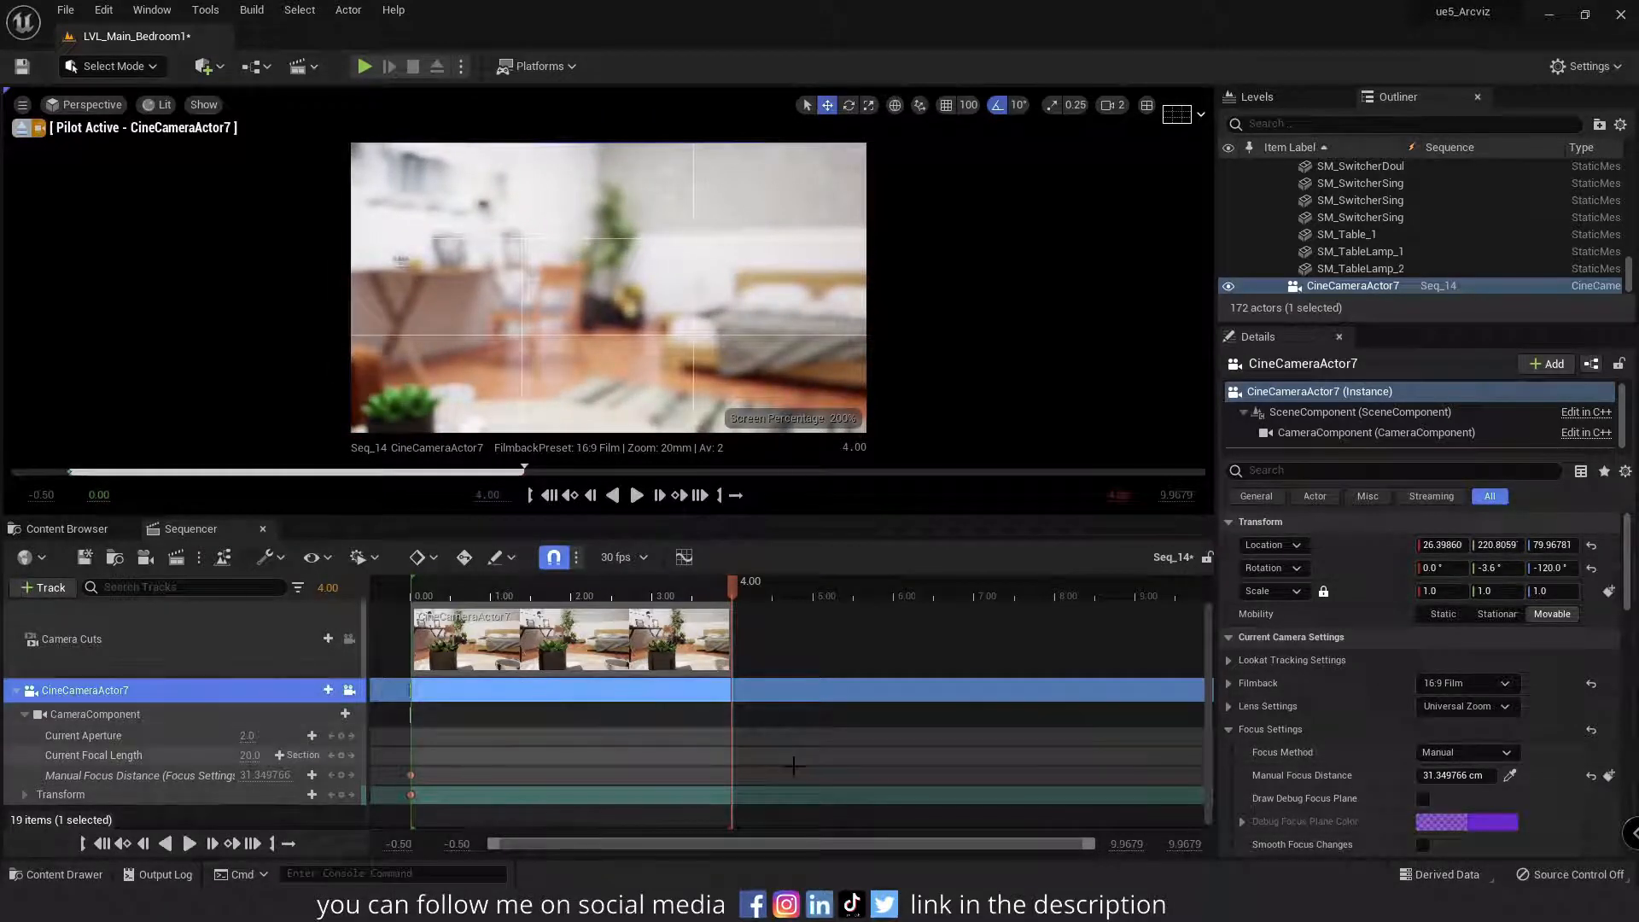
Increase the camera's manual focus distance to about 153.6 cm at 4 seconds, and play Seq_14 from the start.
right_click_drag(791, 764, 791, 728)
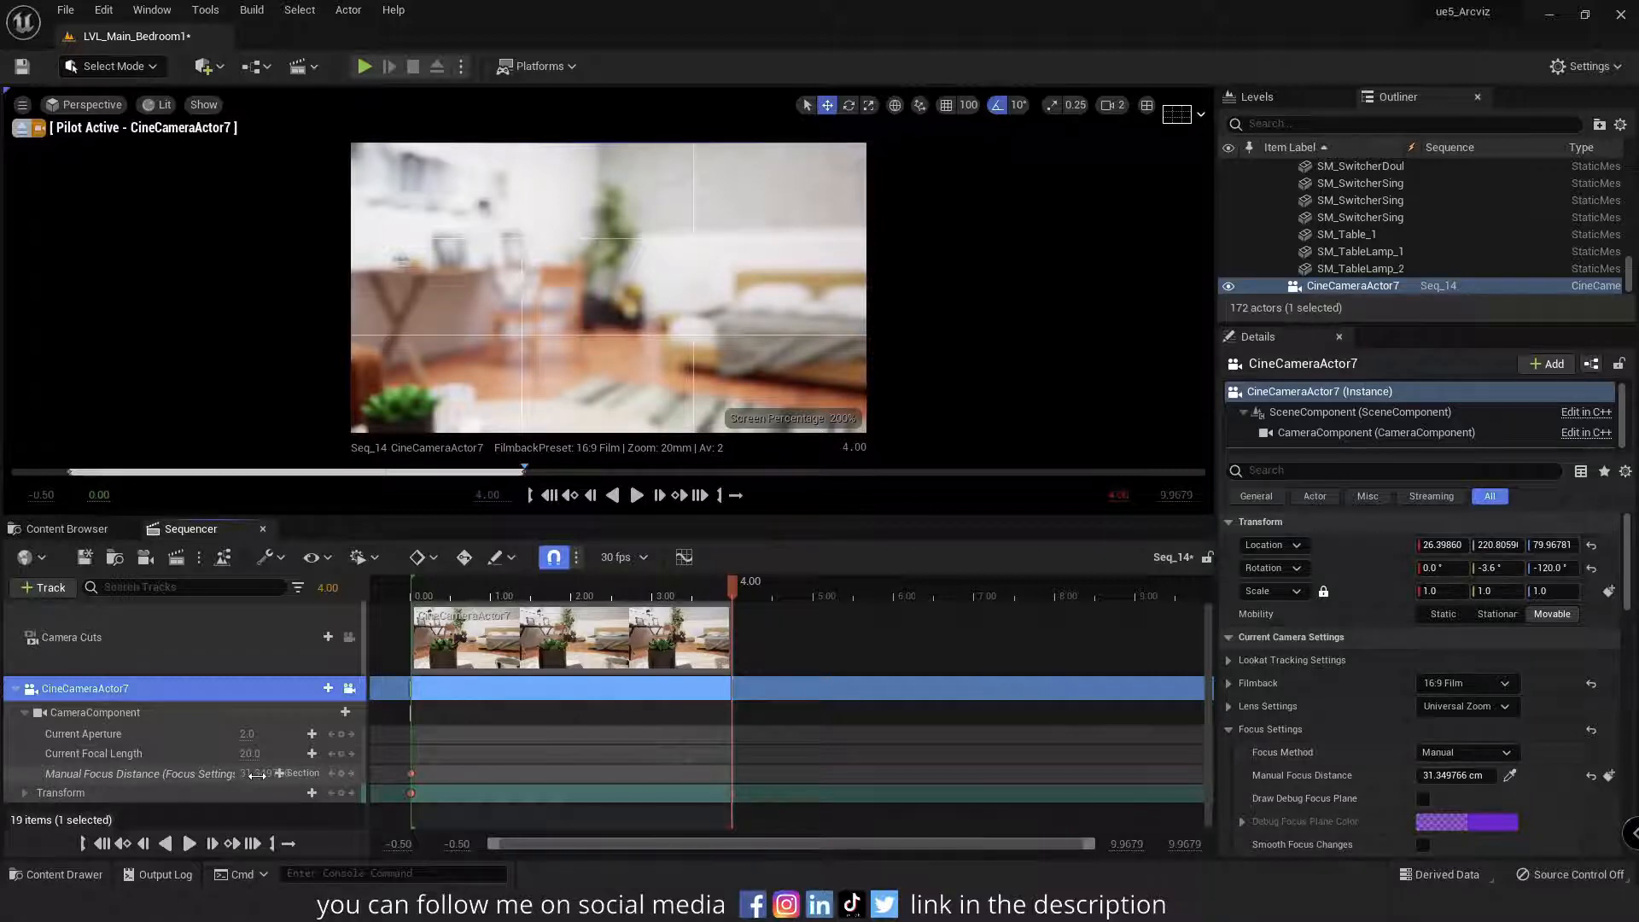
left_click_drag(280, 773, 280, 772)
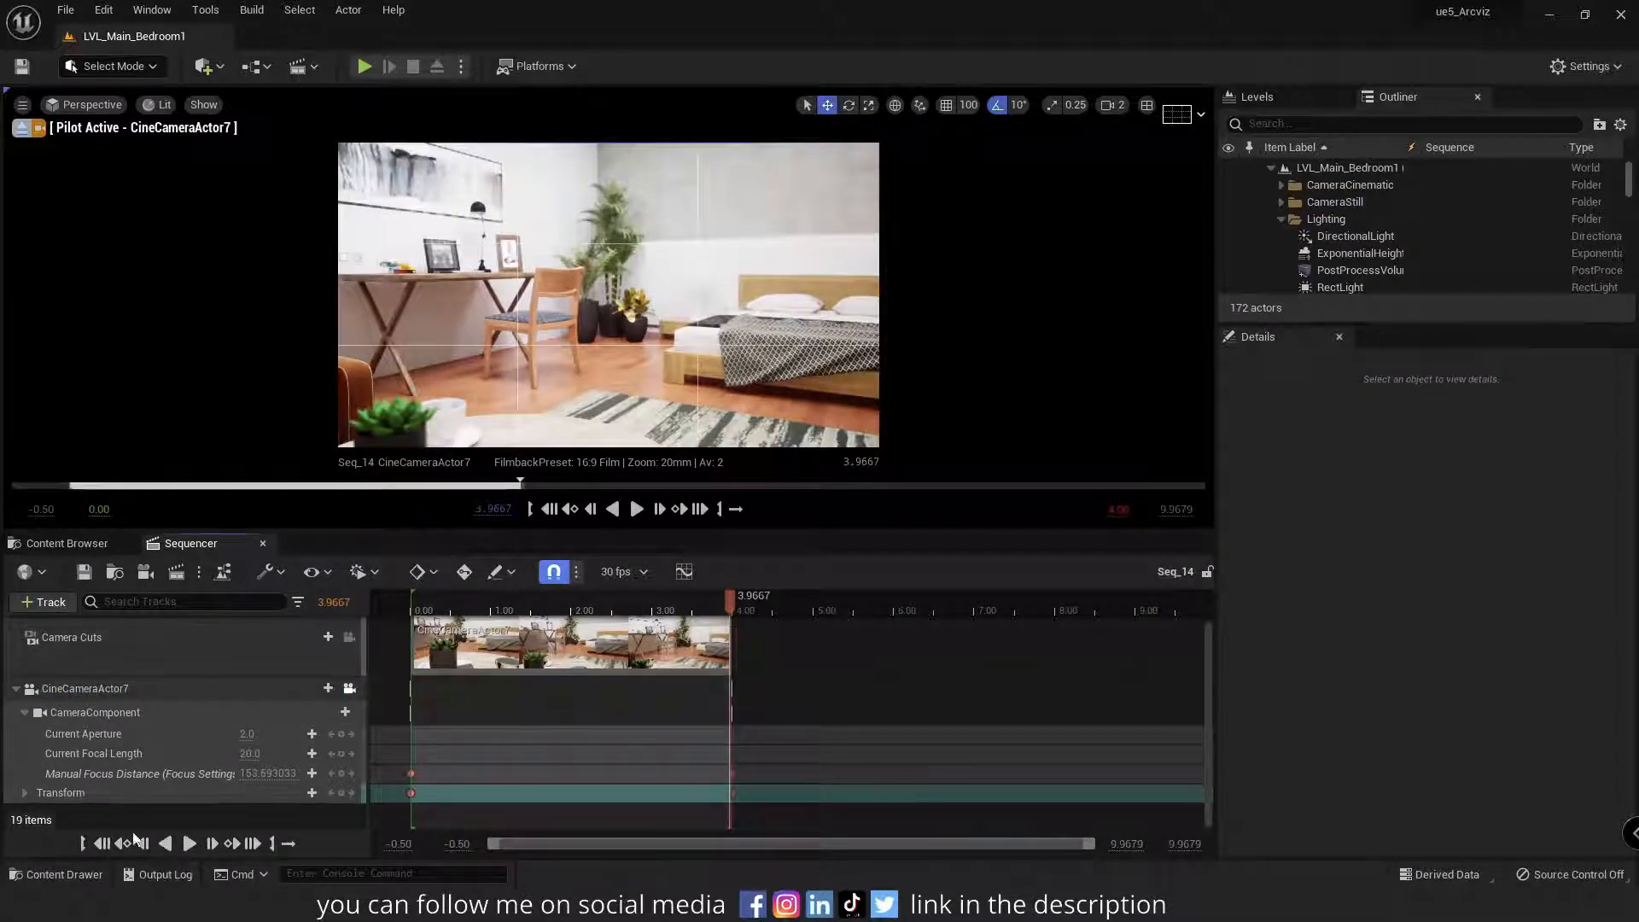
left_click(108, 844)
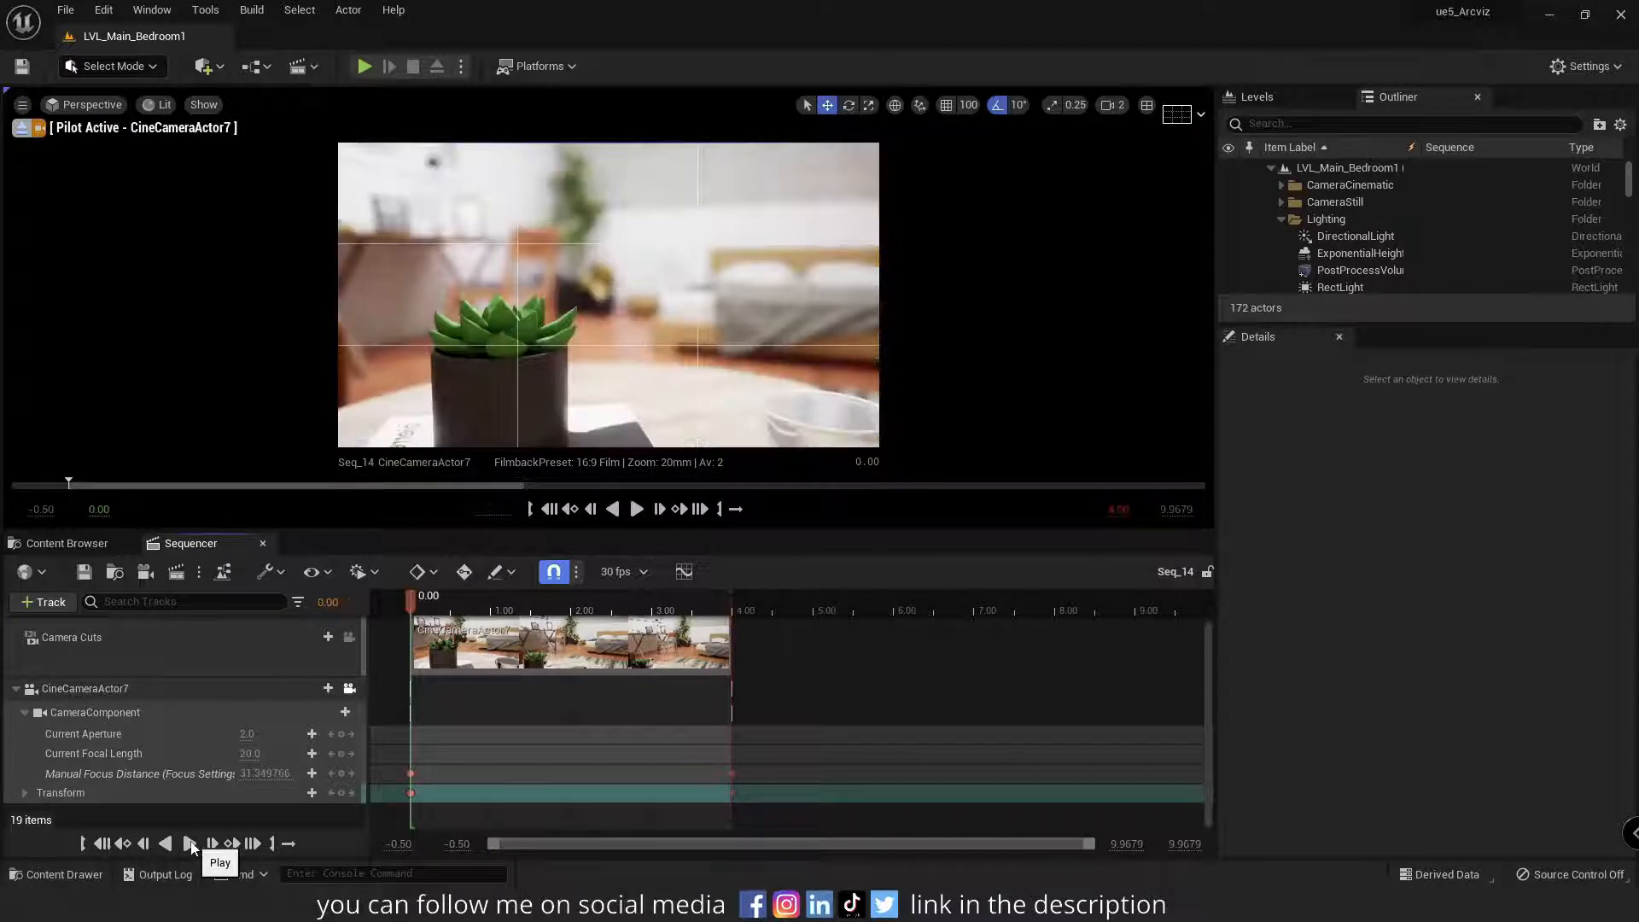
left_click(189, 844)
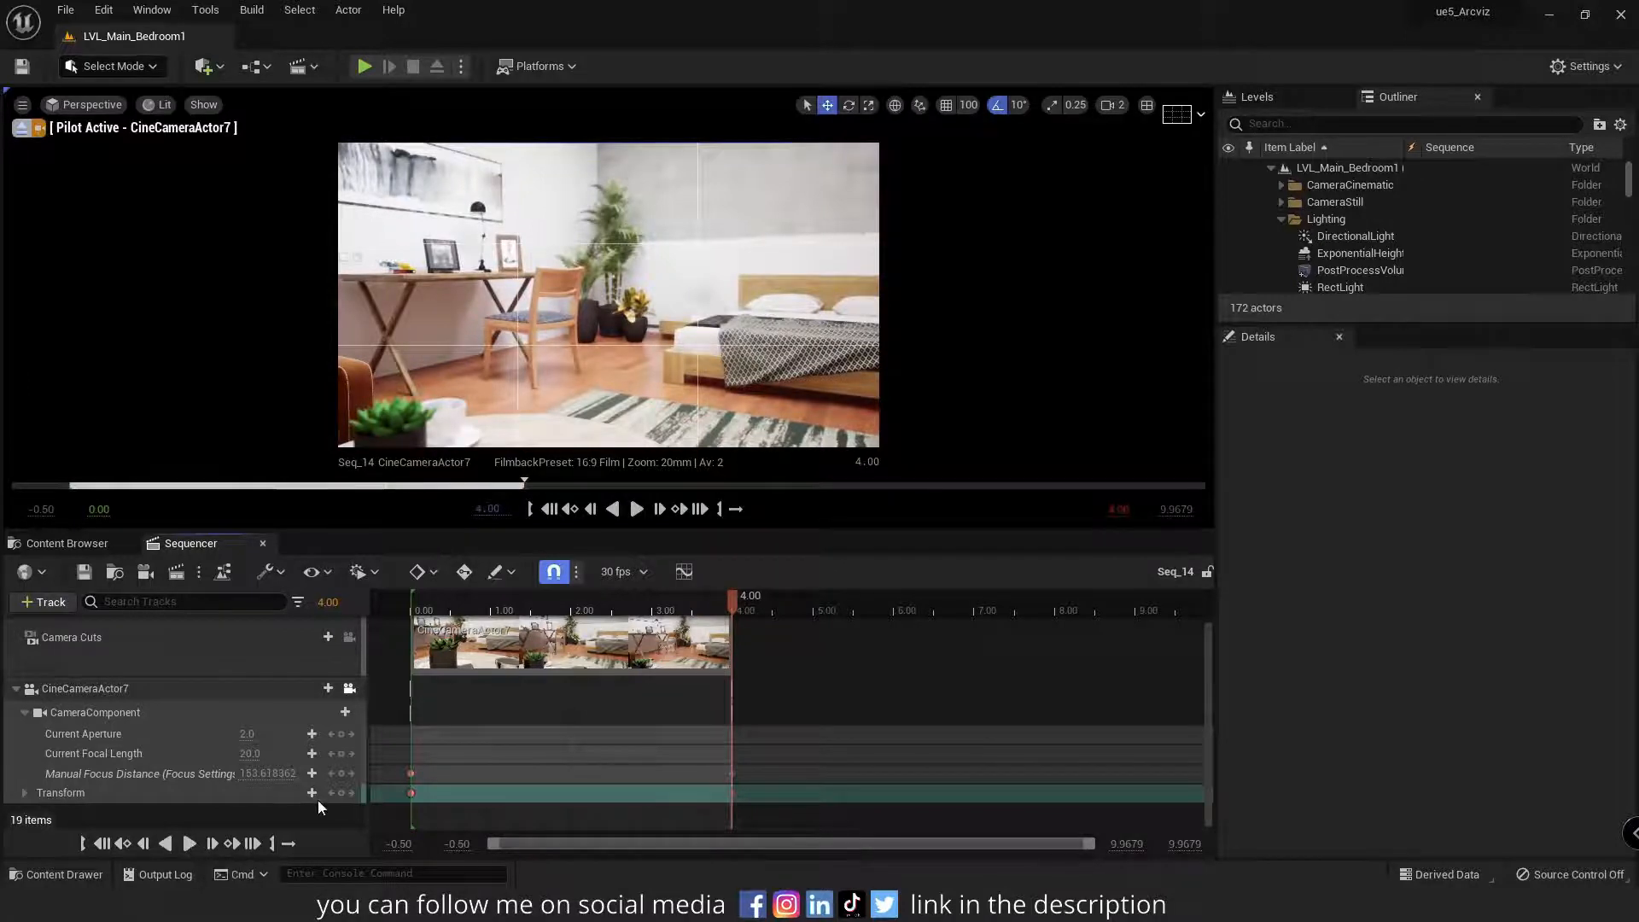
Open the Sequencer curve editor and set all Transform keys of CineCameraActor7 to Linear interpolation.
left_click(684, 573)
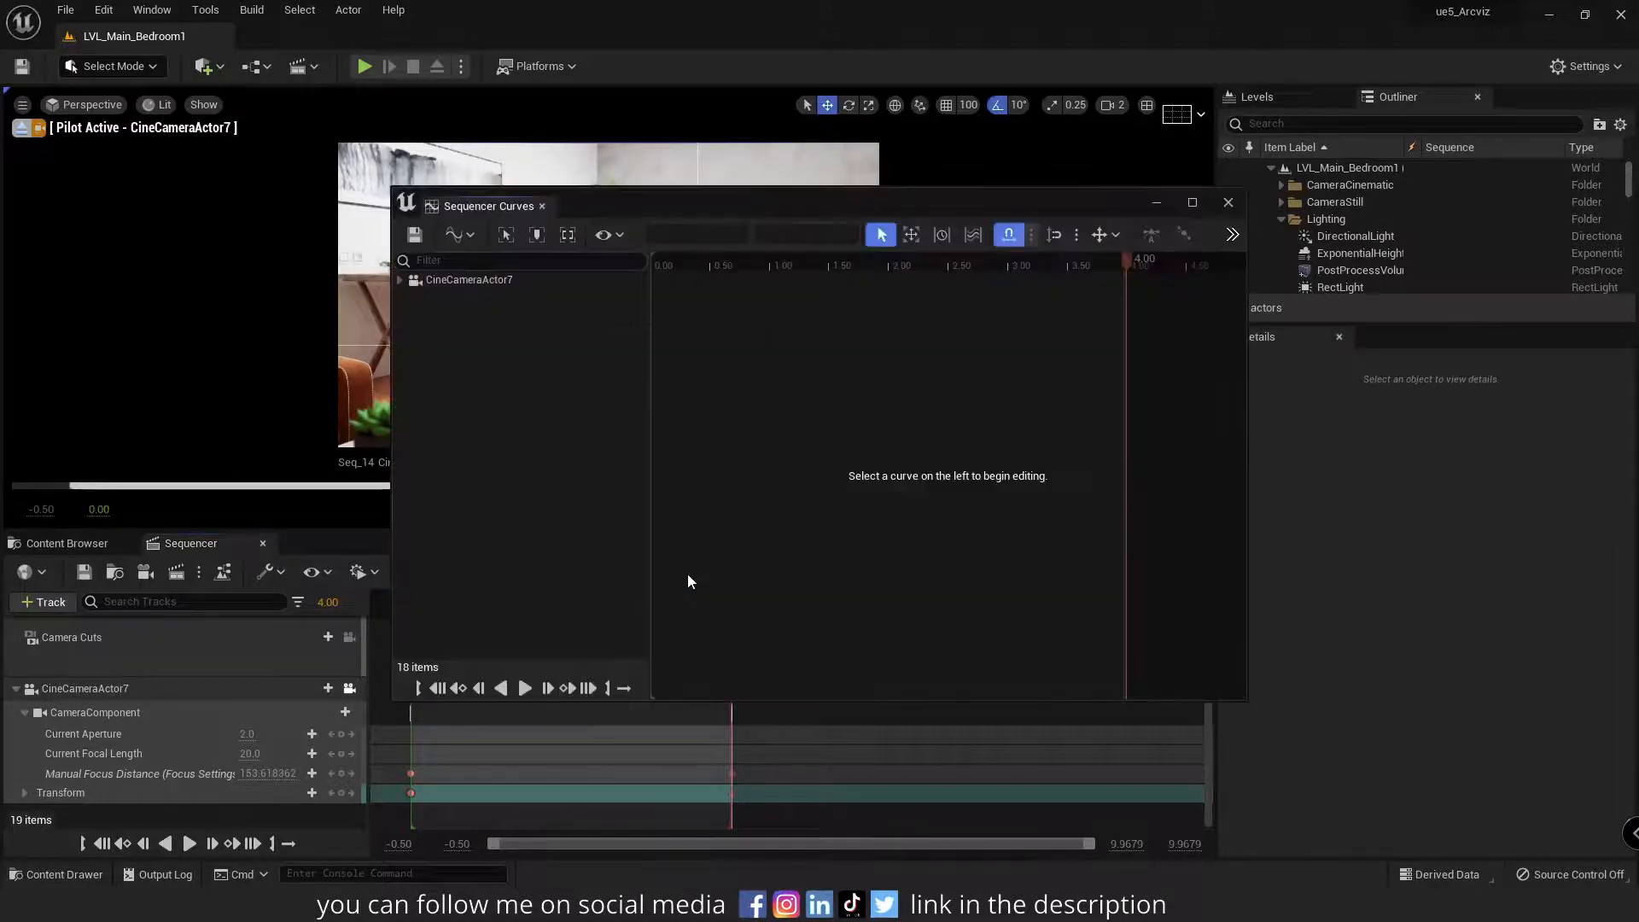
left_click(402, 281)
left_click(409, 317)
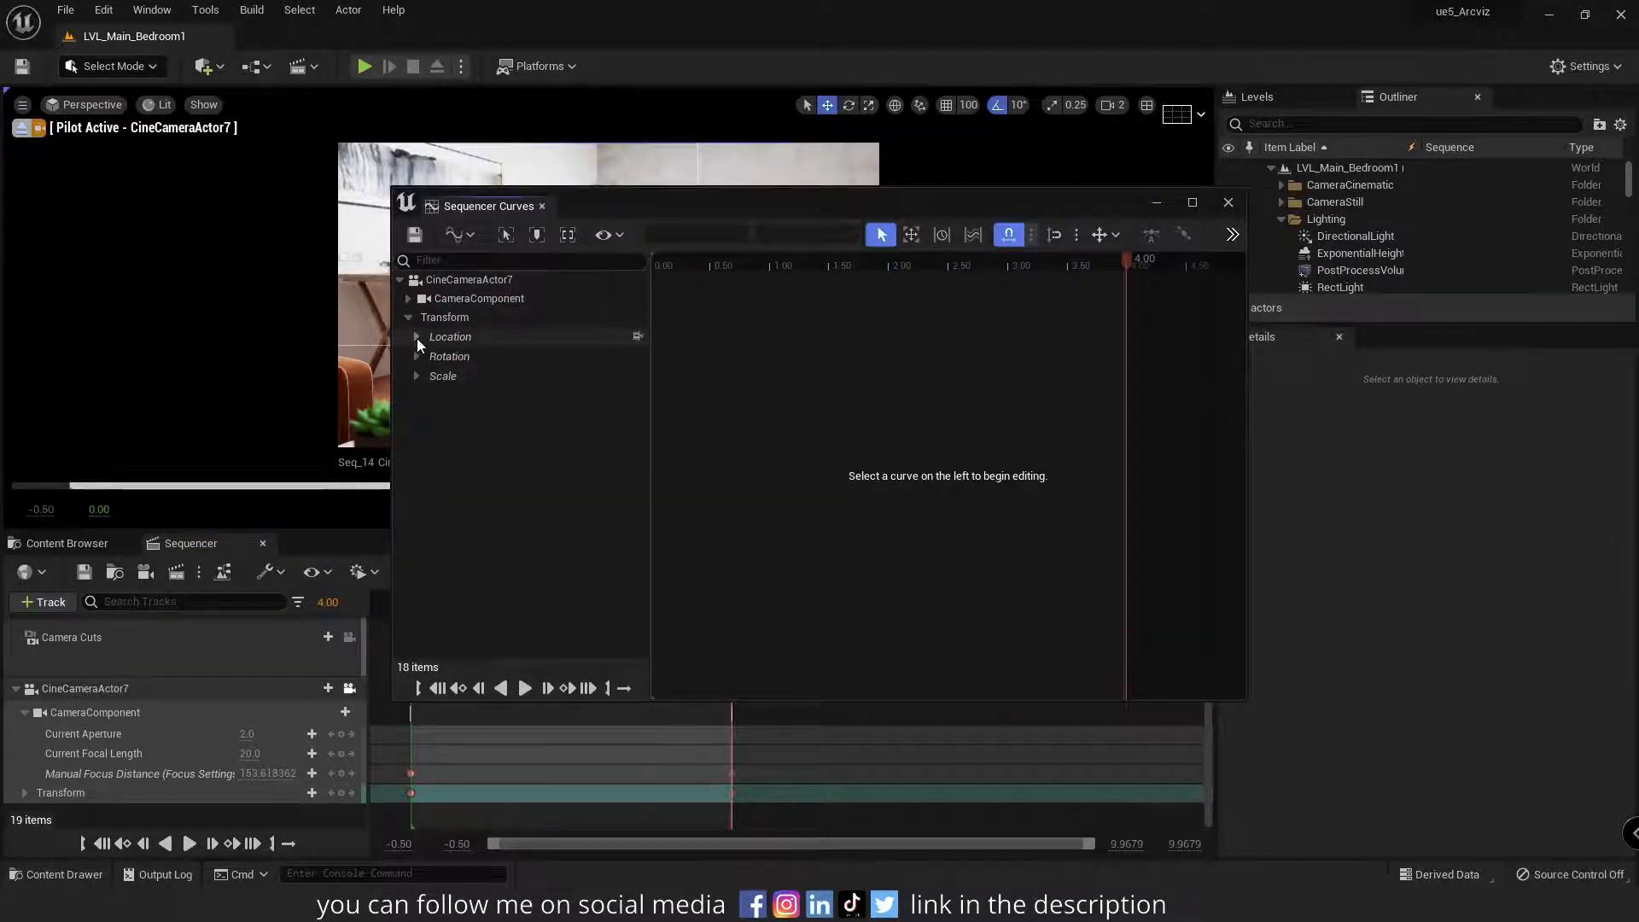
left_click(432, 318)
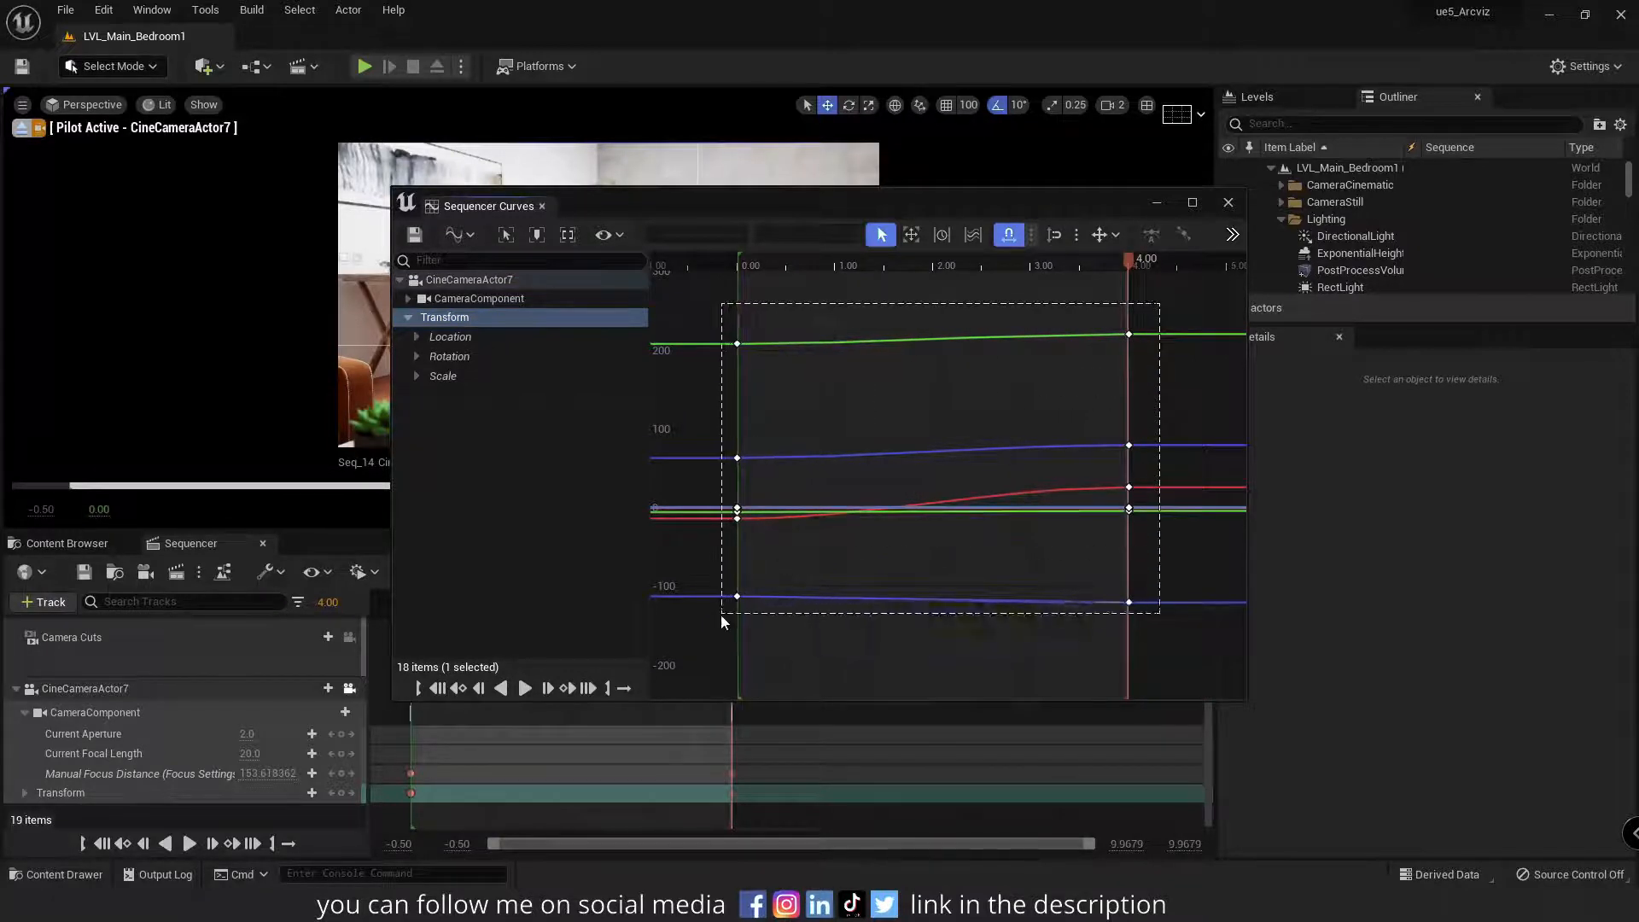
left_click_drag(720, 615, 740, 598)
right_click(740, 597)
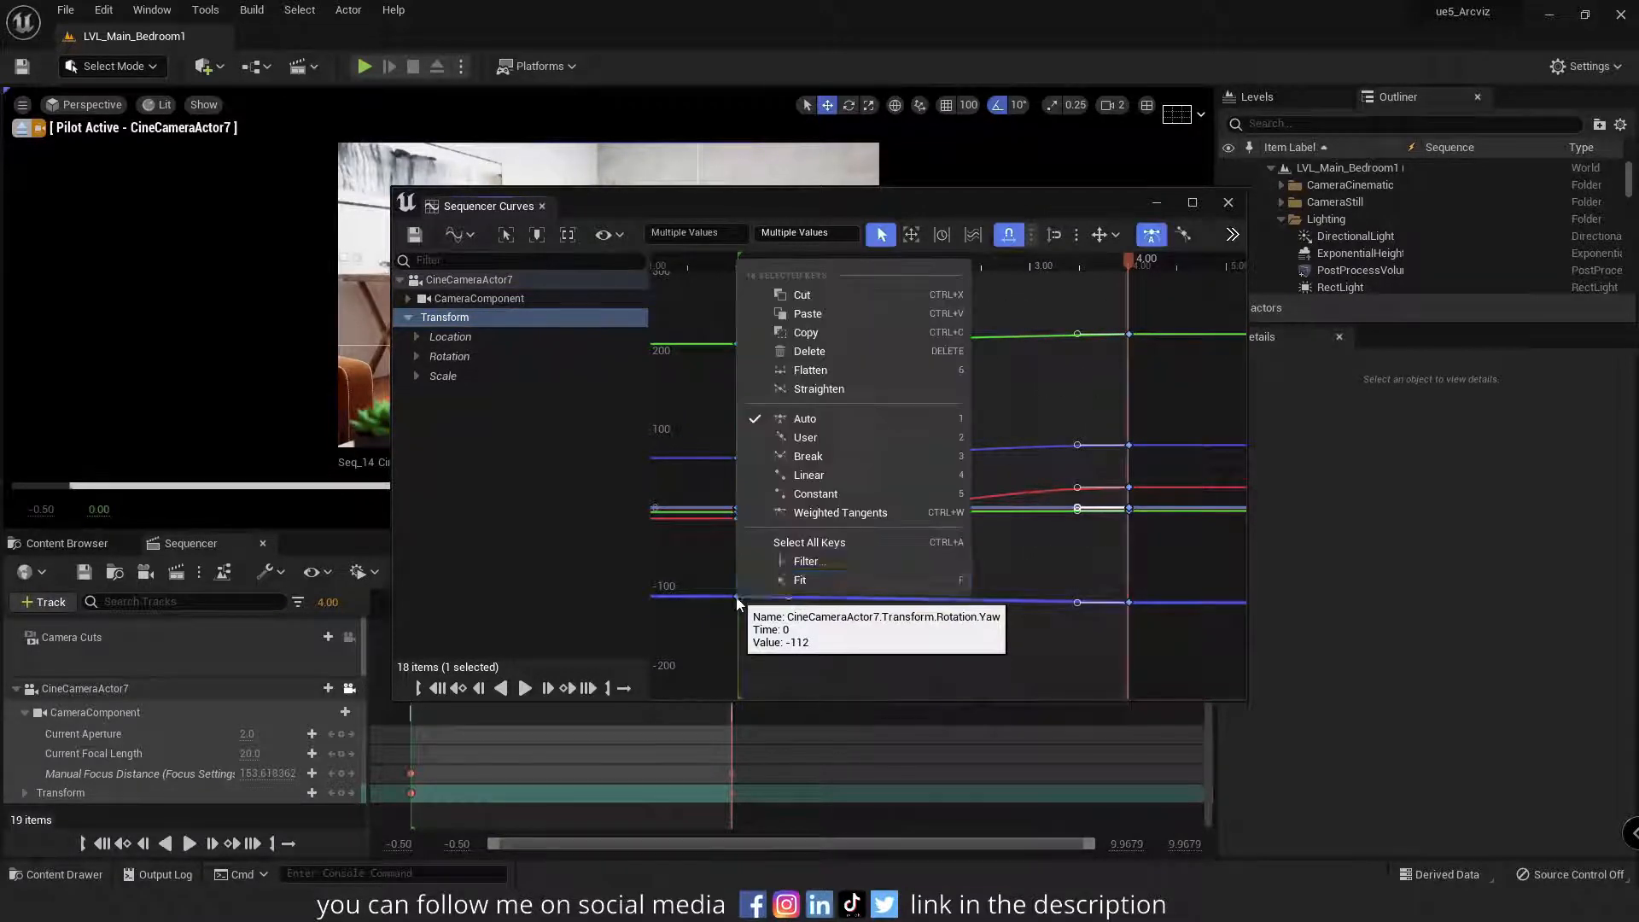
left_click(815, 477)
Move the curve editor clear of the viewport and play the sequence from the start to check the linear camera motion.
left_click_drag(659, 213, 1042, 538)
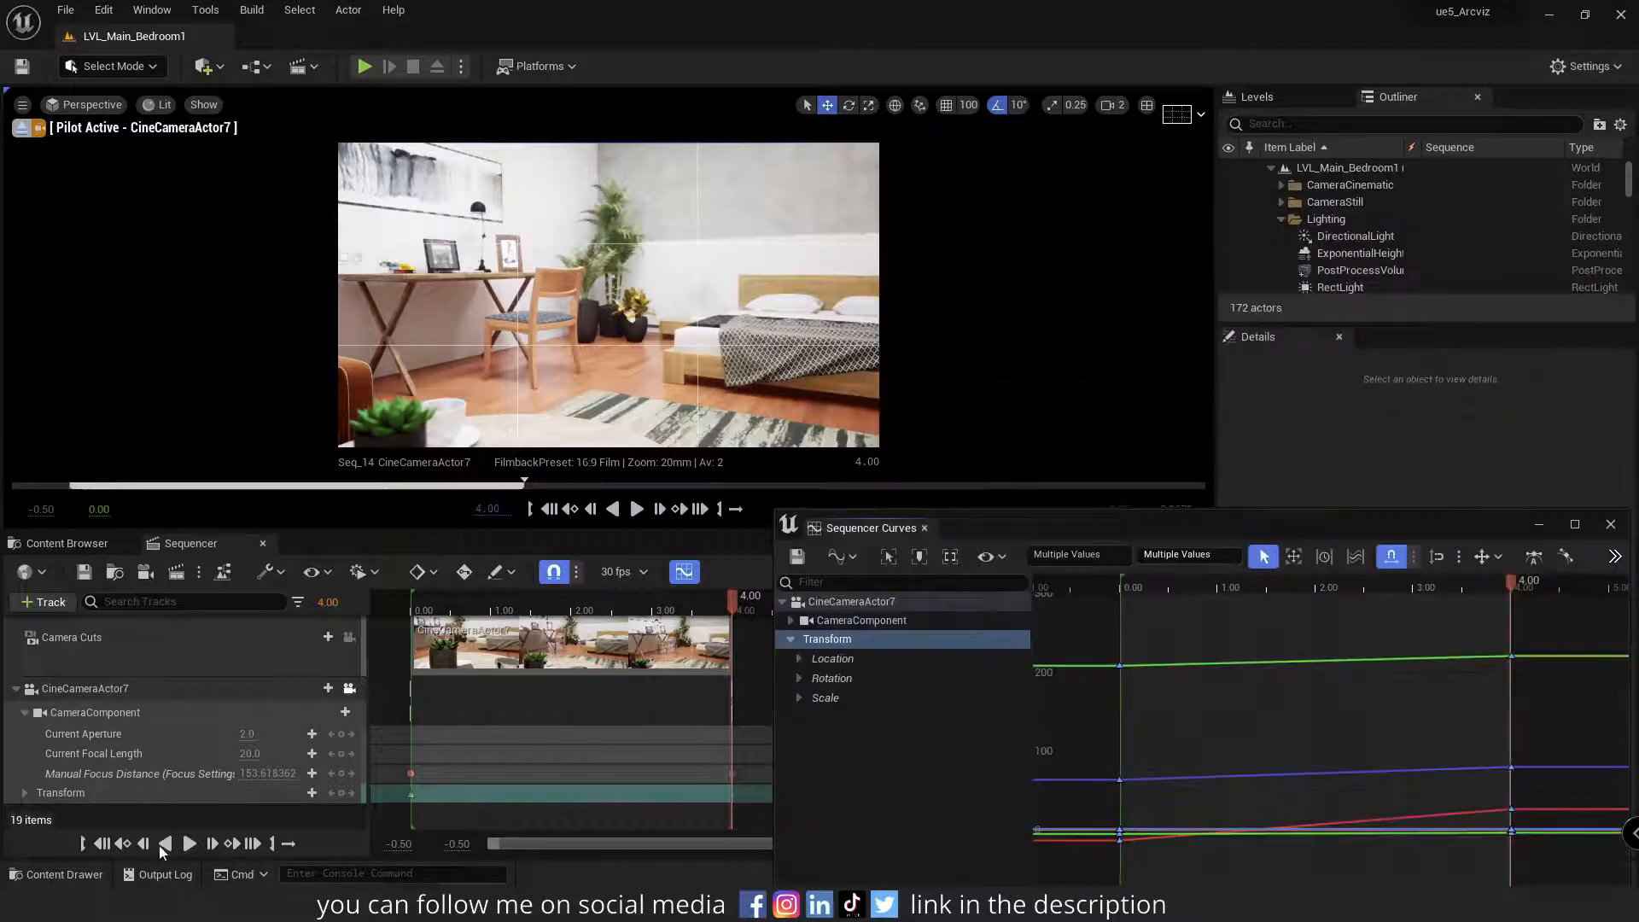
left_click(102, 844)
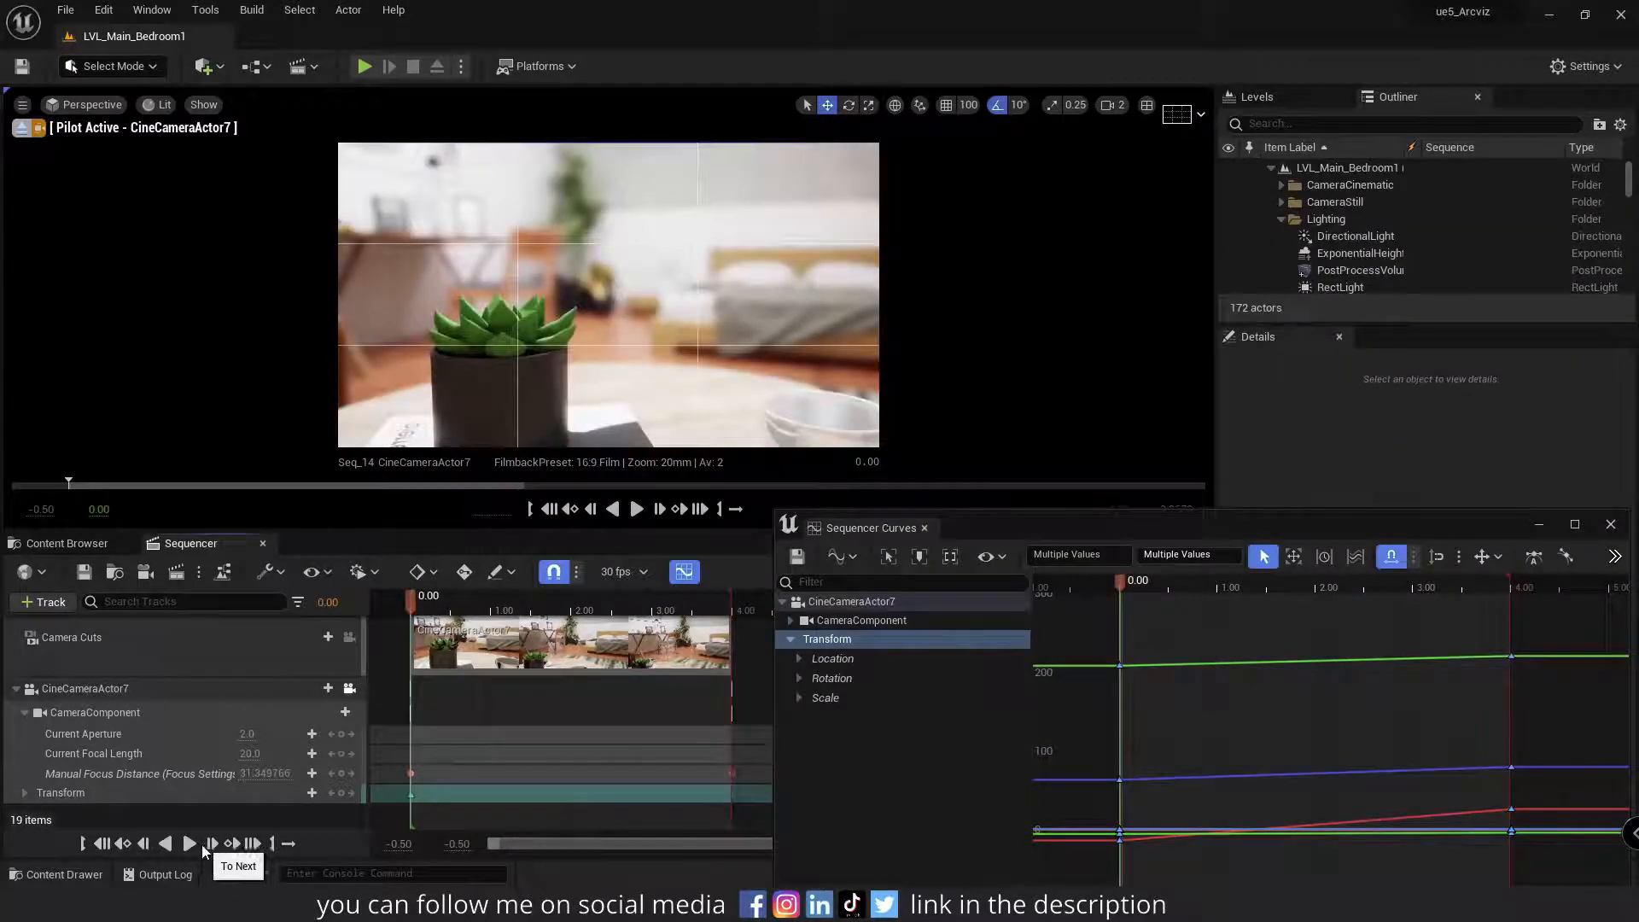
left_click(195, 846)
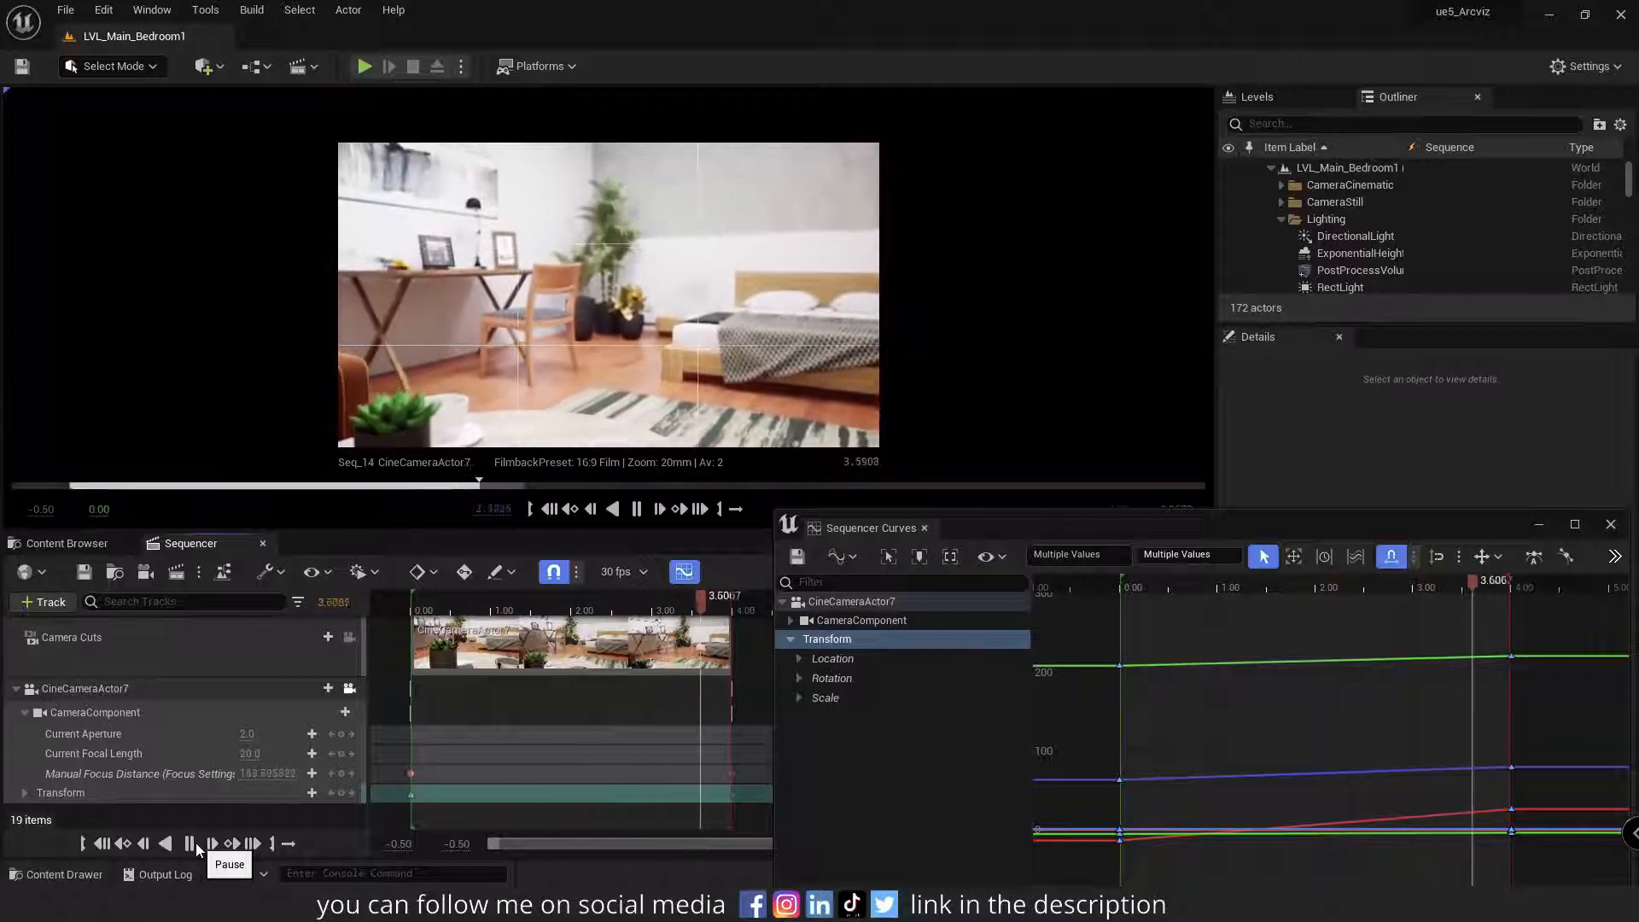
Set all Transform keys of CineCameraActor7 back to Auto interpolation, and play the sequence from the start.
left_click_drag(1233, 523, 1039, 229)
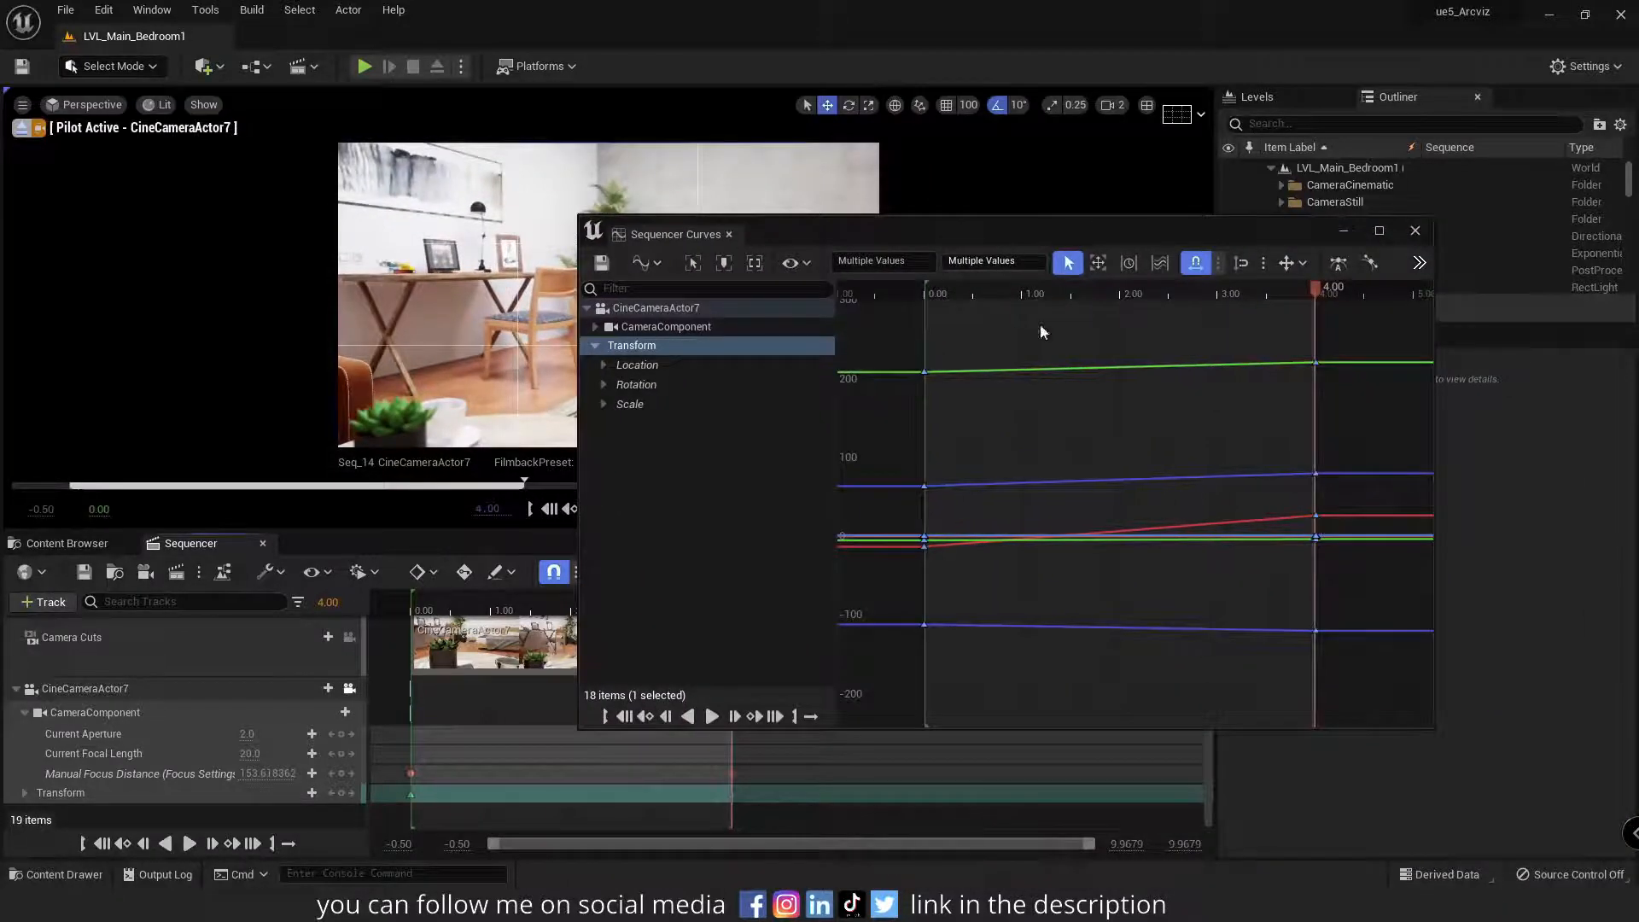
left_click_drag(902, 350, 1111, 544)
left_click_drag(1349, 687, 1349, 686)
right_click(1315, 631)
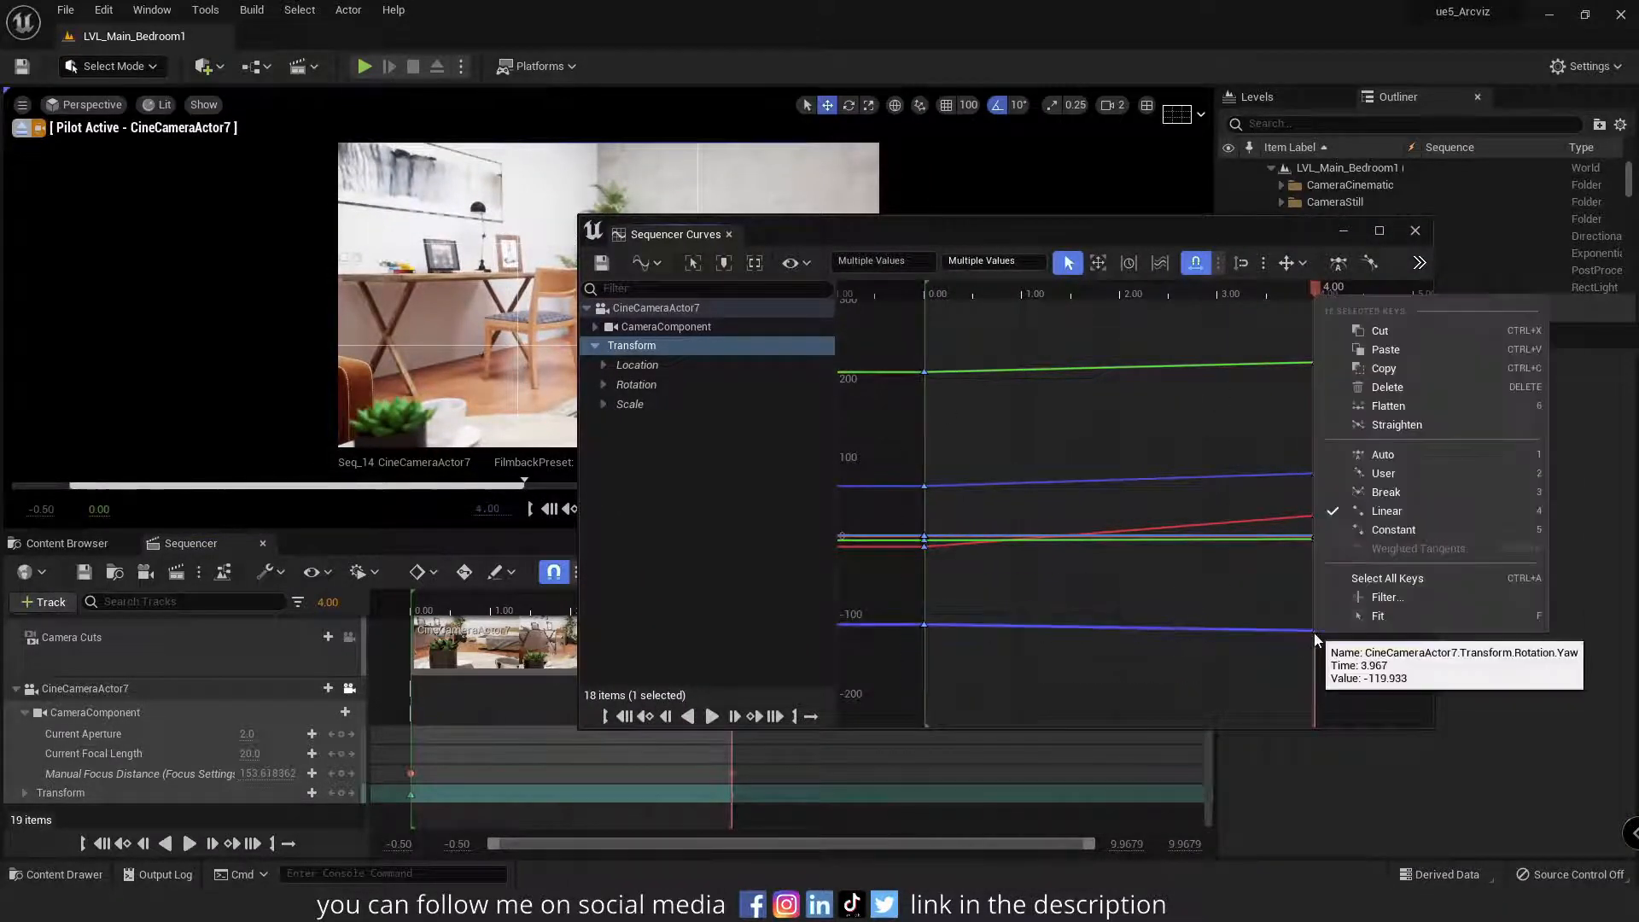
left_click(1368, 454)
left_click_drag(847, 217, 1165, 405)
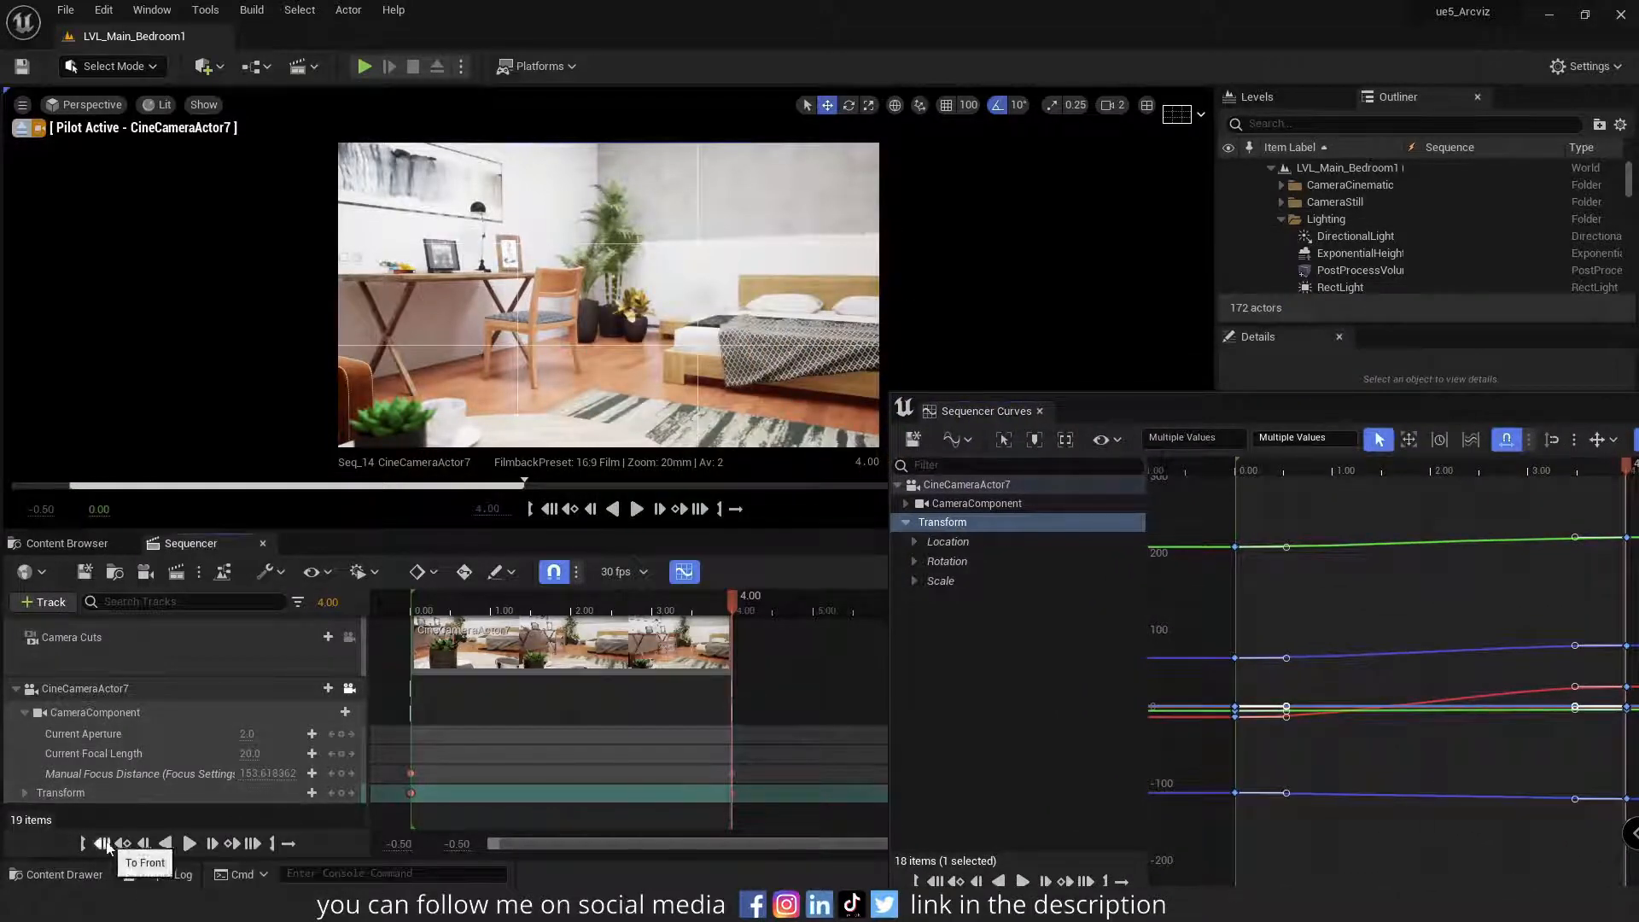
left_click(189, 843)
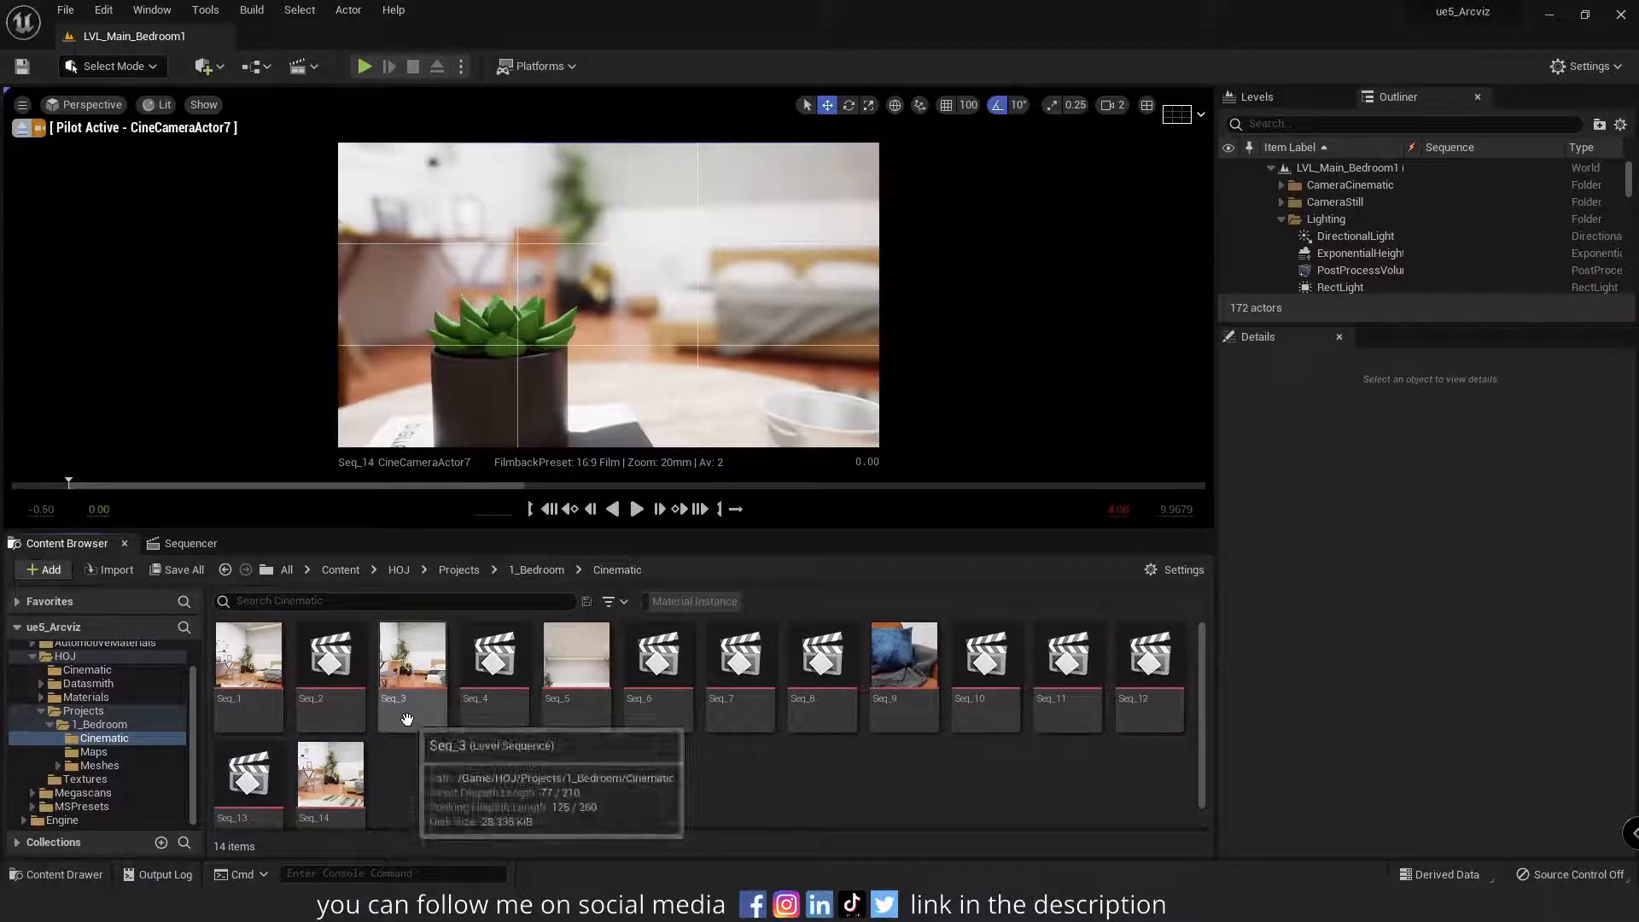
Open and play the existing level sequences Seq_5, Seq_3 and Seq_9 from the Cinematic folder.
double_click(586, 677)
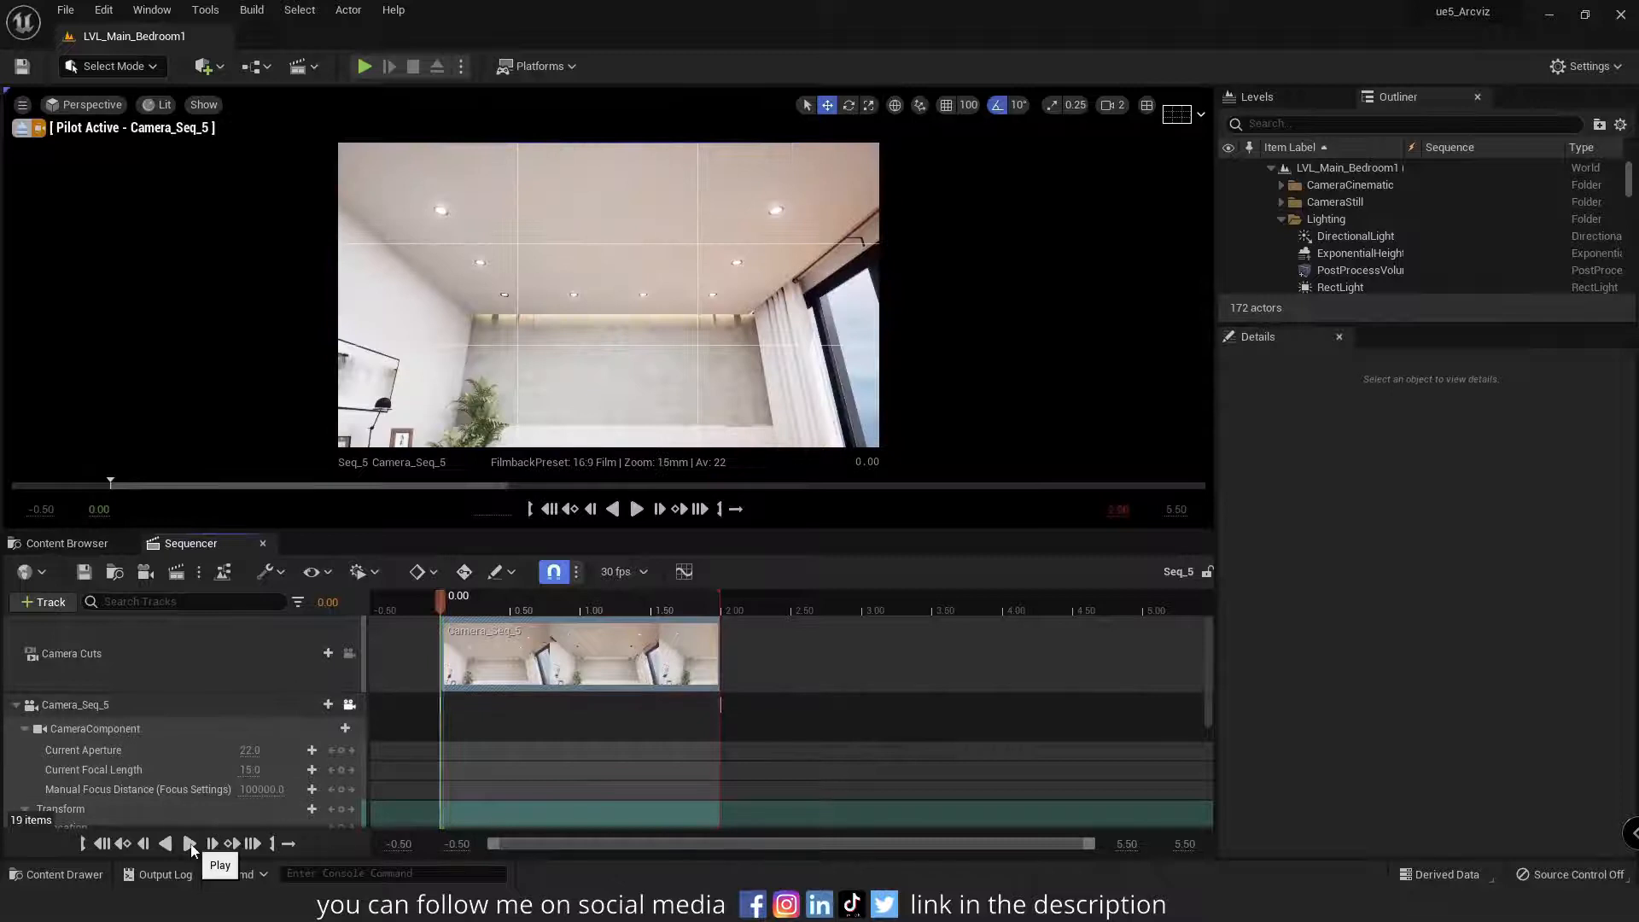
left_click(190, 844)
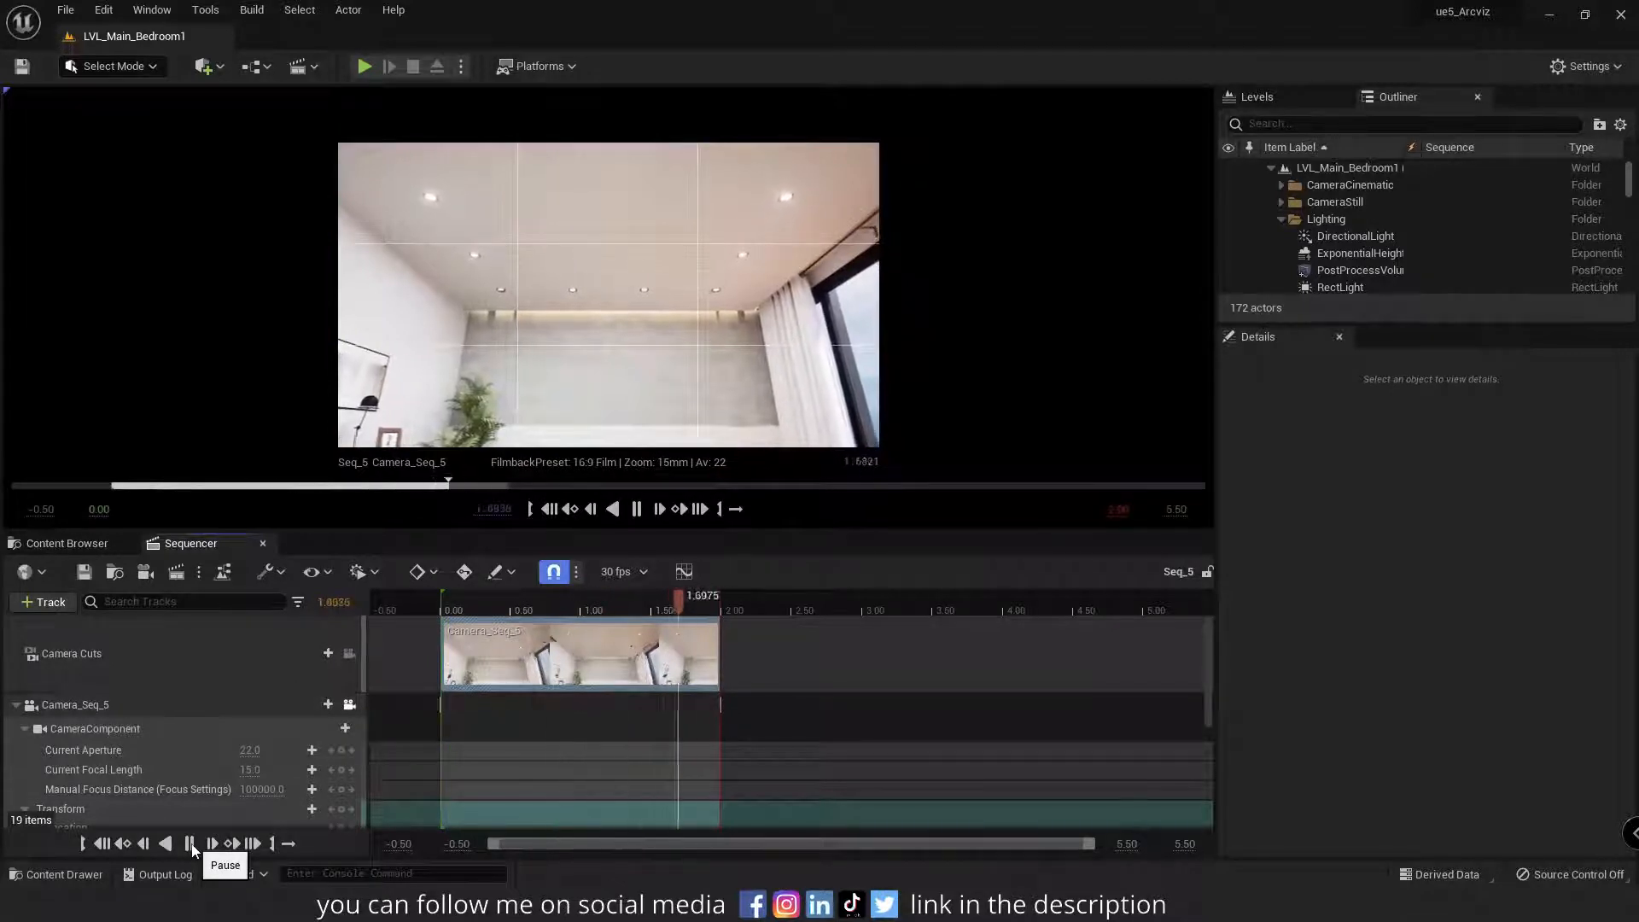
left_click(67, 543)
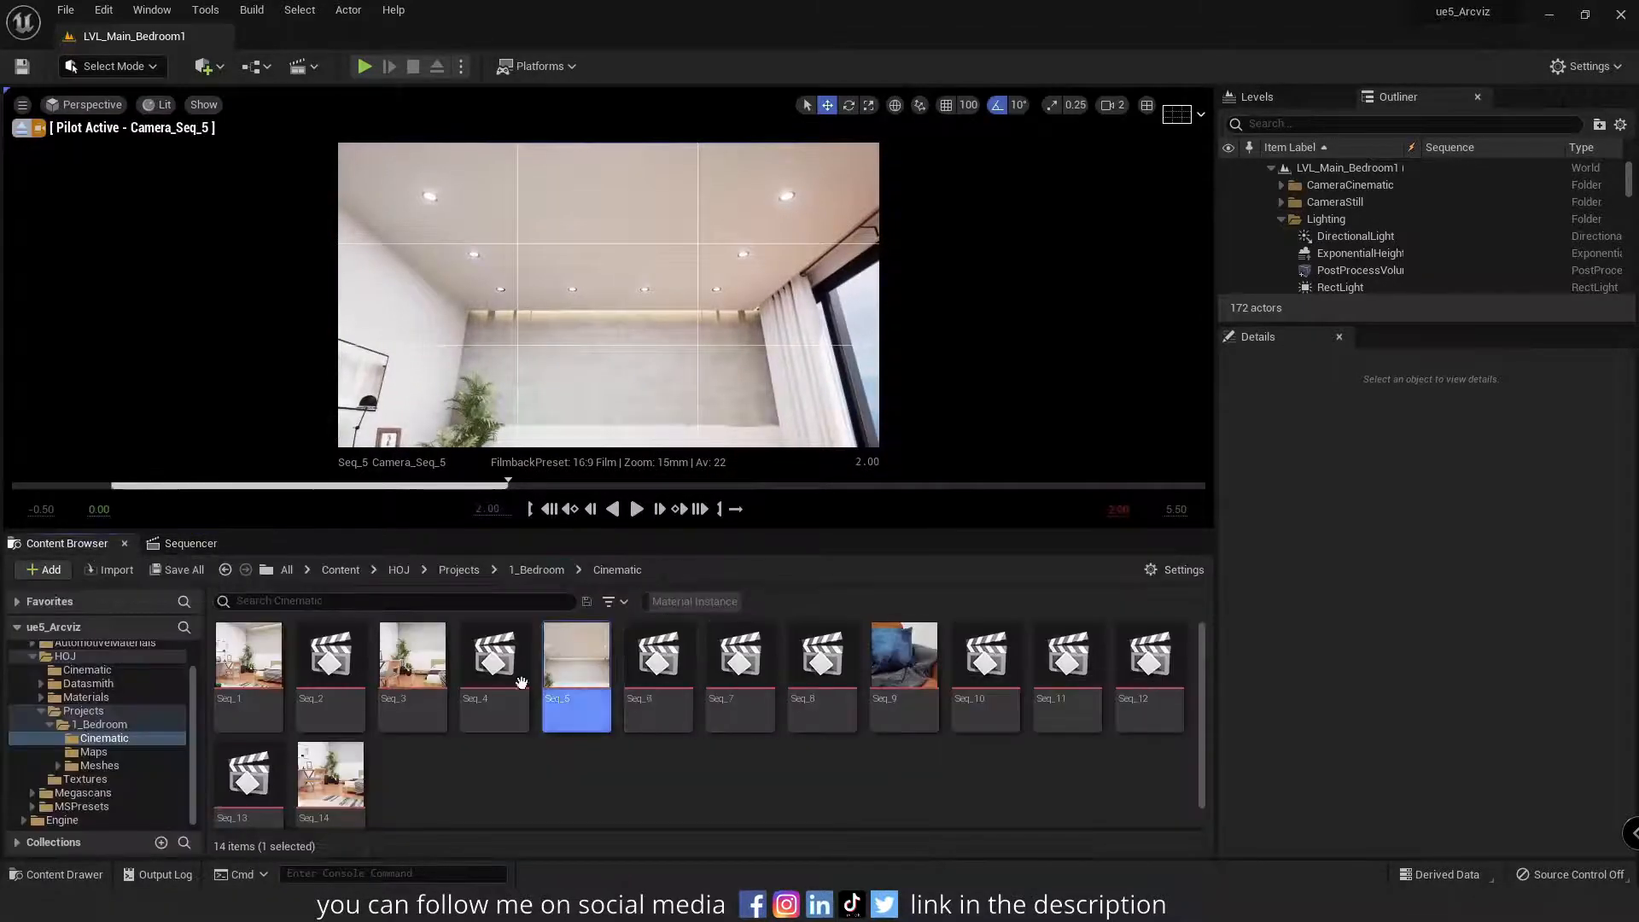
double_click(413, 671)
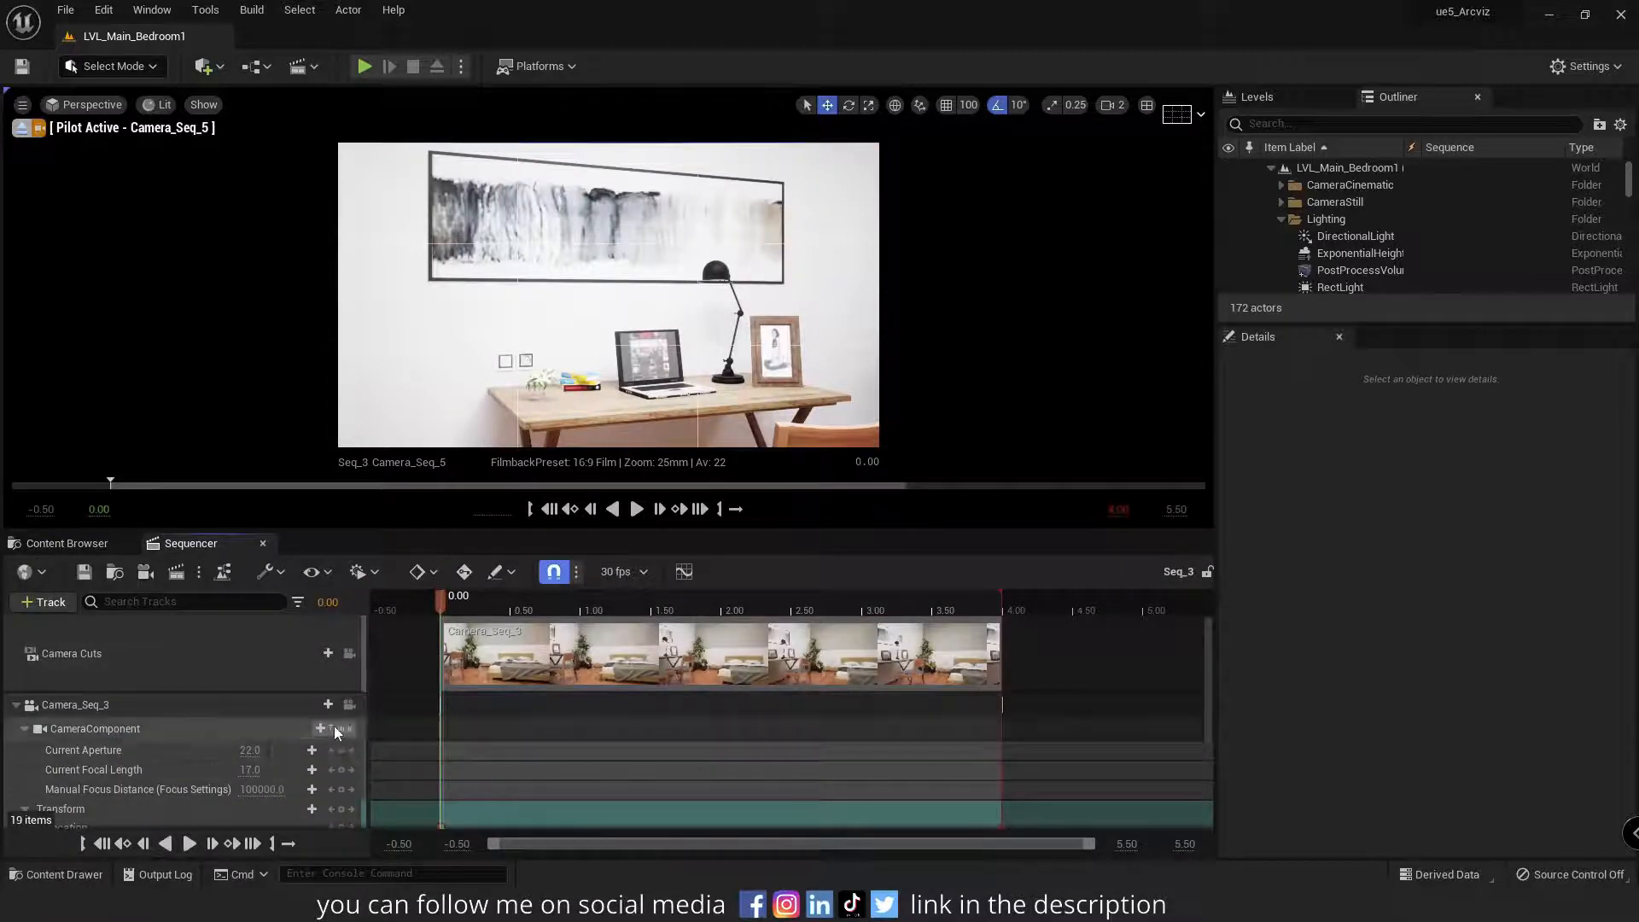
left_click(189, 844)
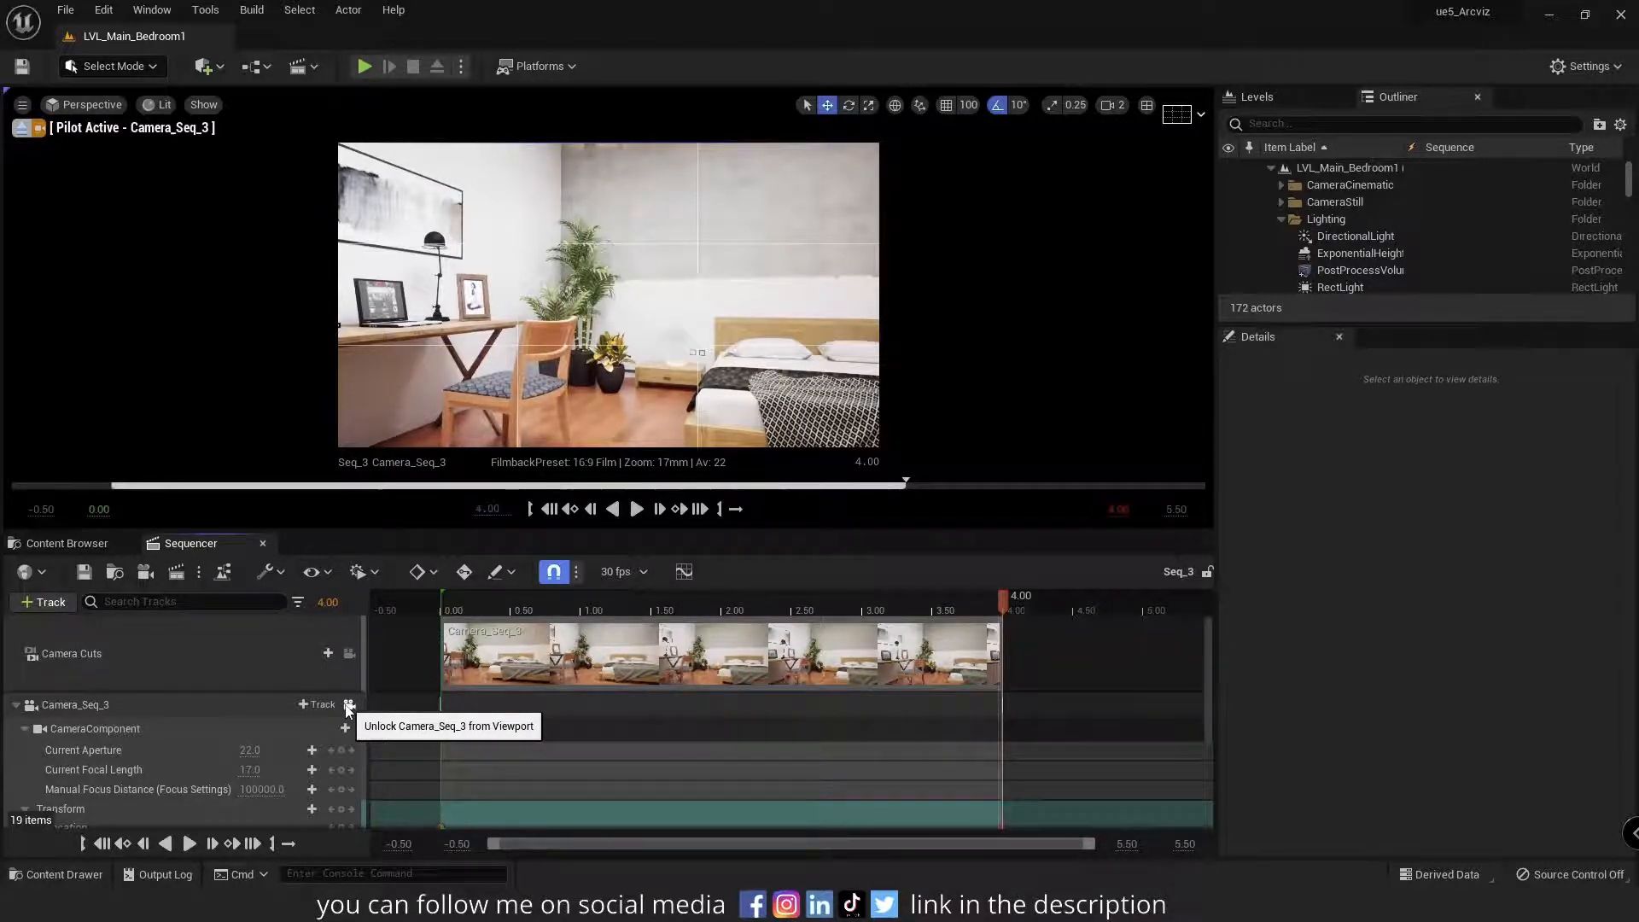
left_click(85, 546)
double_click(905, 691)
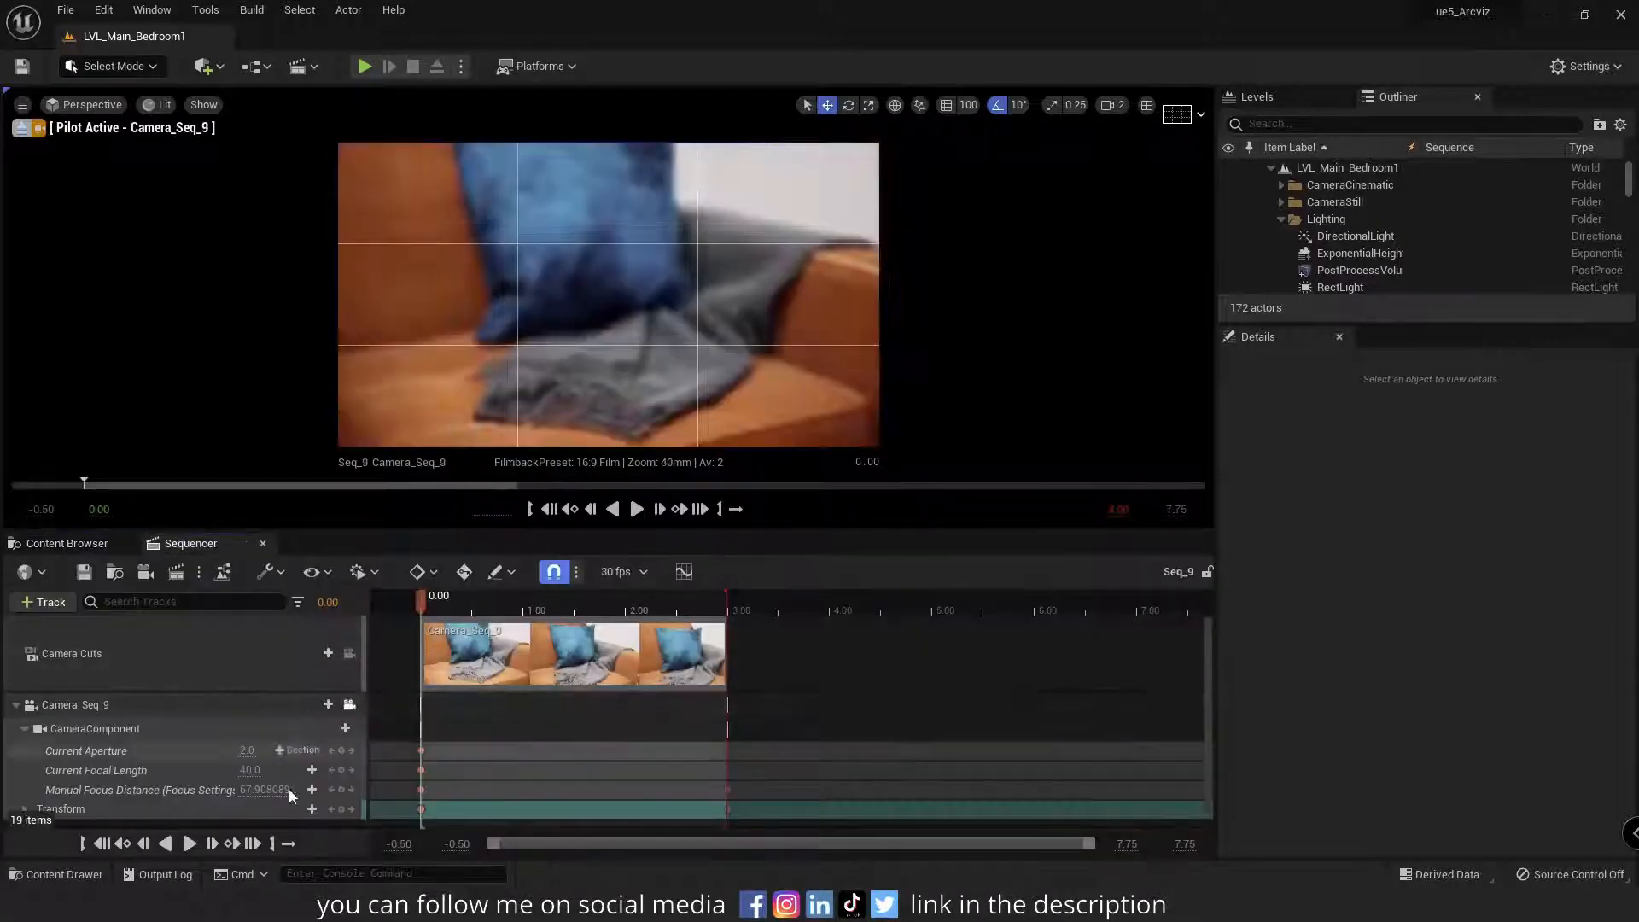
left_click(191, 843)
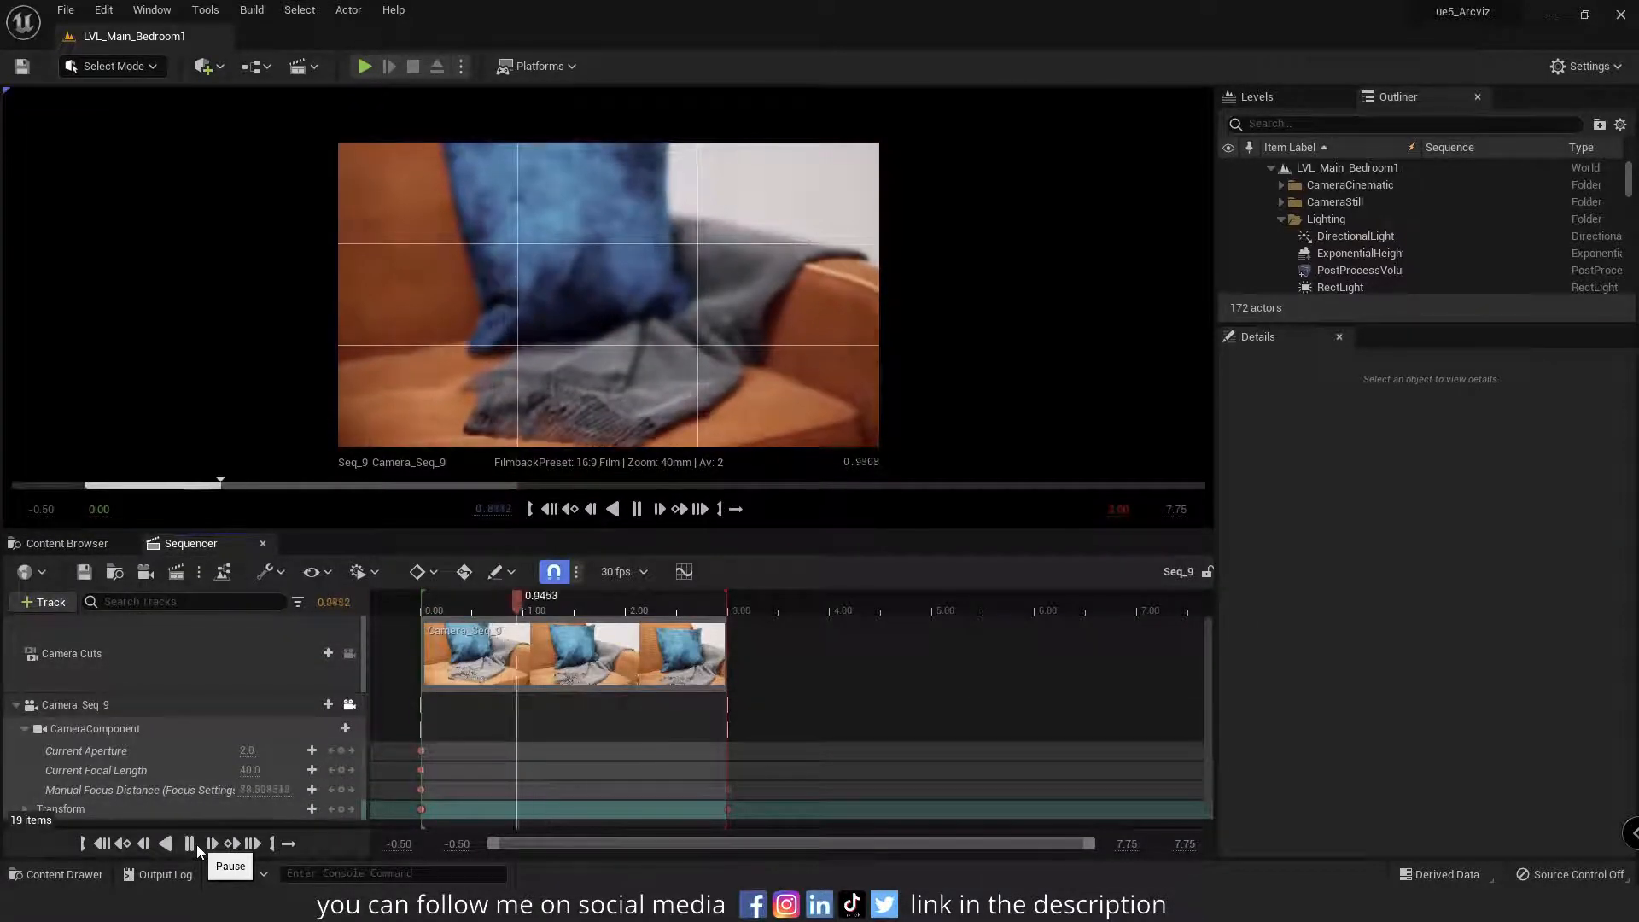
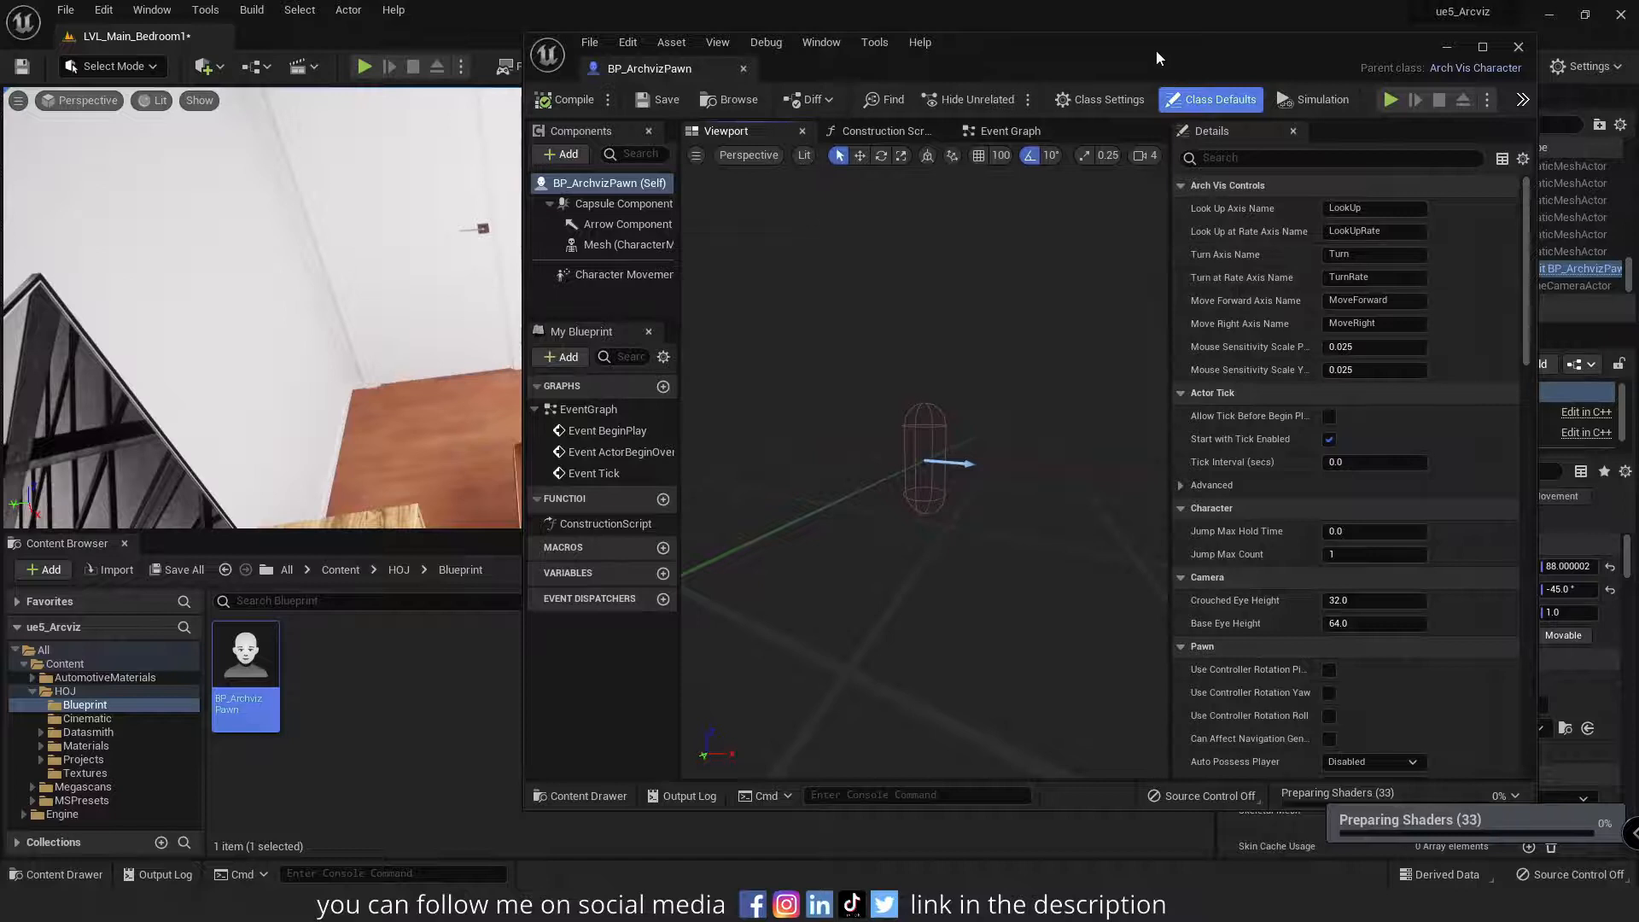
Open the Project Settings and arrange its window side by side with the BP_ArchvizPawn Blueprint editor.
left_click_drag(1157, 51, 1226, 63)
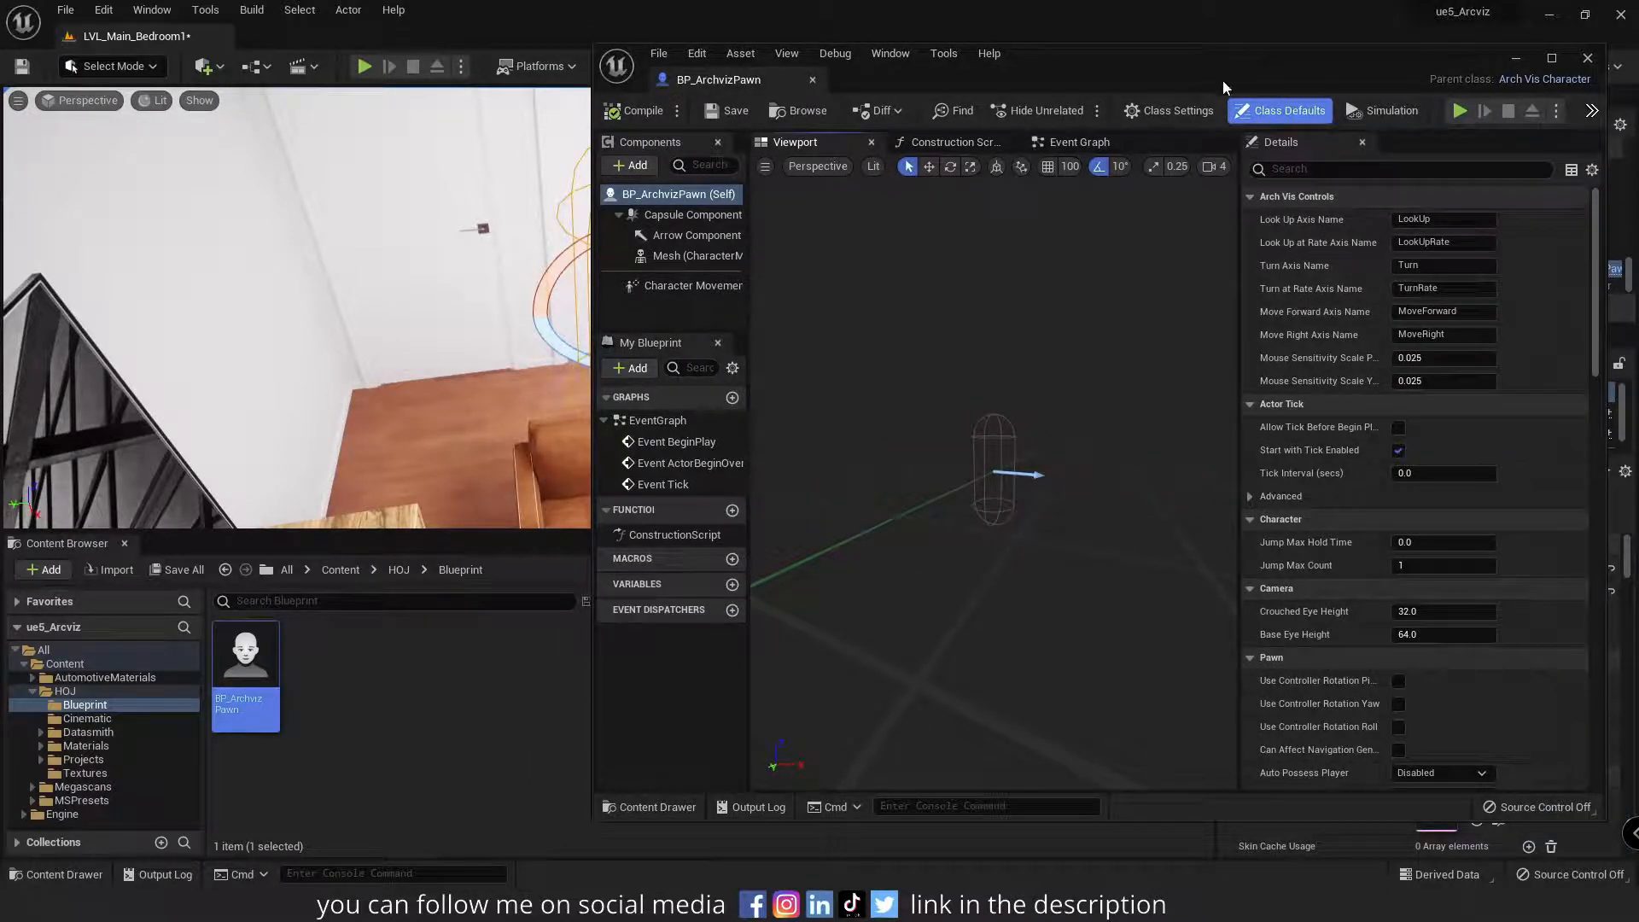
left_click_drag(1251, 74, 1241, 134)
left_click(1593, 66)
left_click(1477, 132)
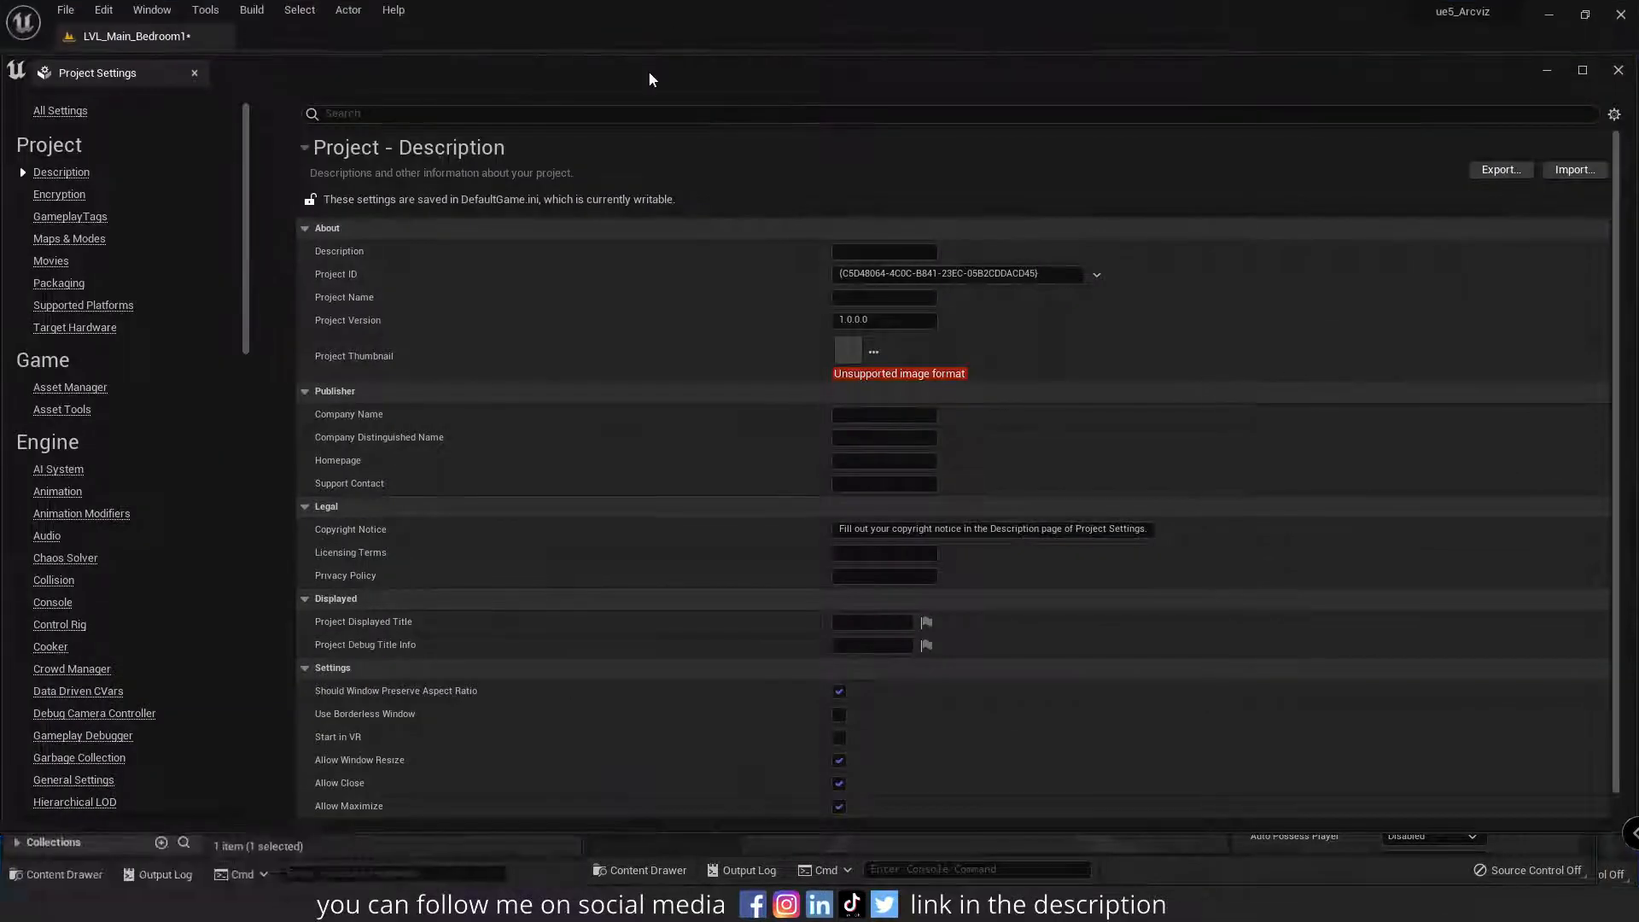
left_click_drag(648, 70, 659, 90)
left_click_drag(1637, 359, 766, 359)
left_click_drag(1075, 134, 1114, 109)
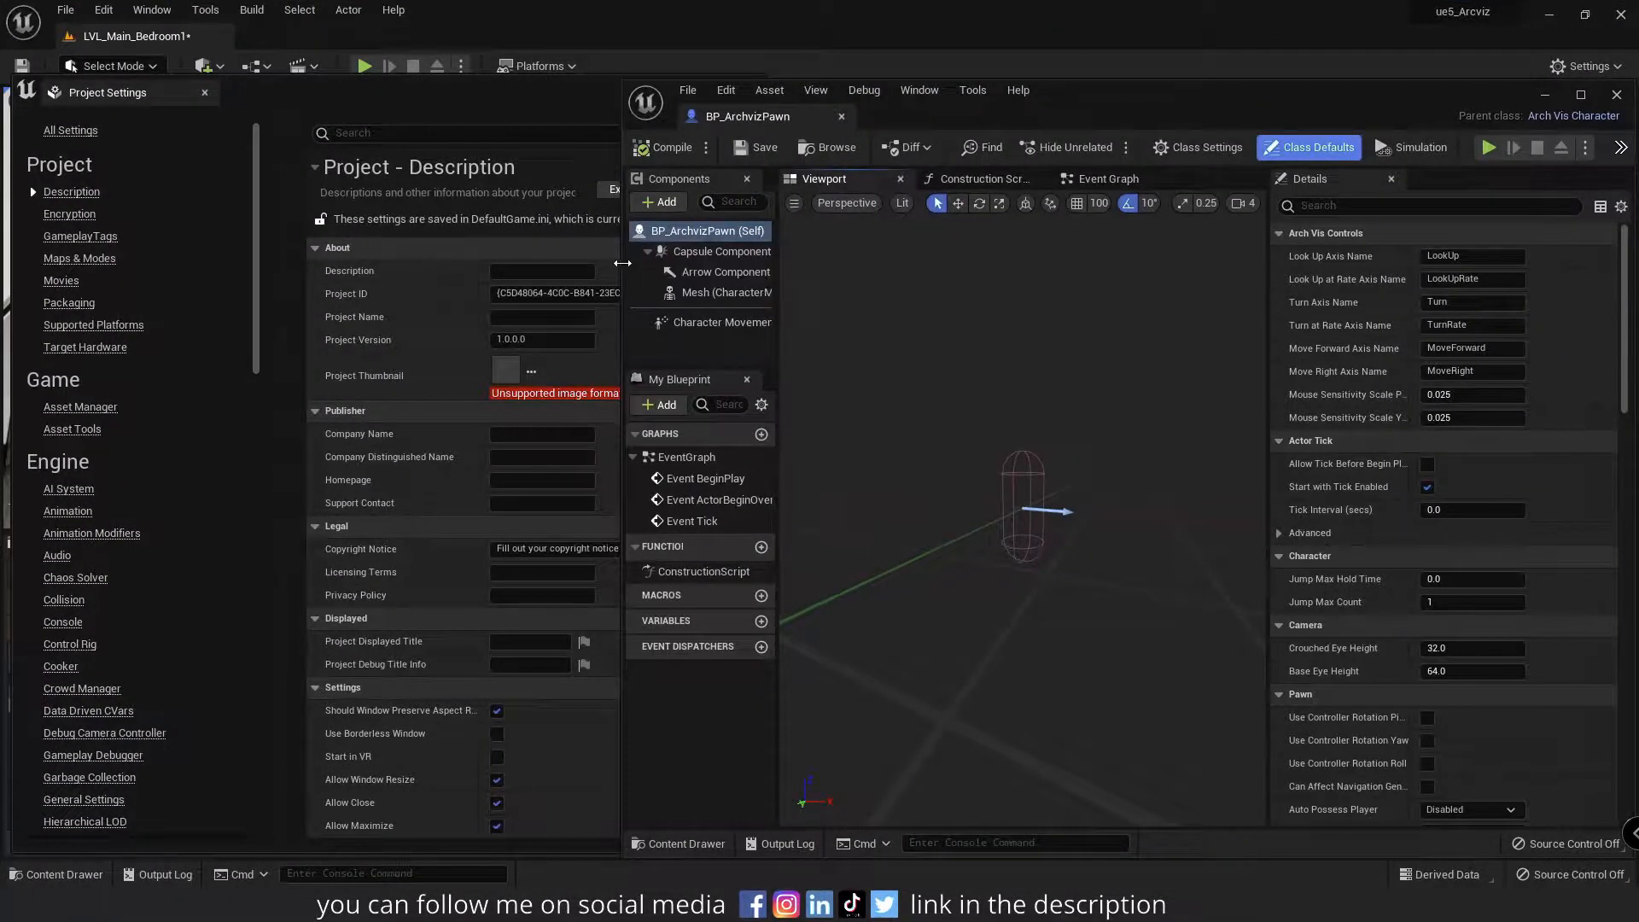
left_click_drag(628, 259, 790, 274)
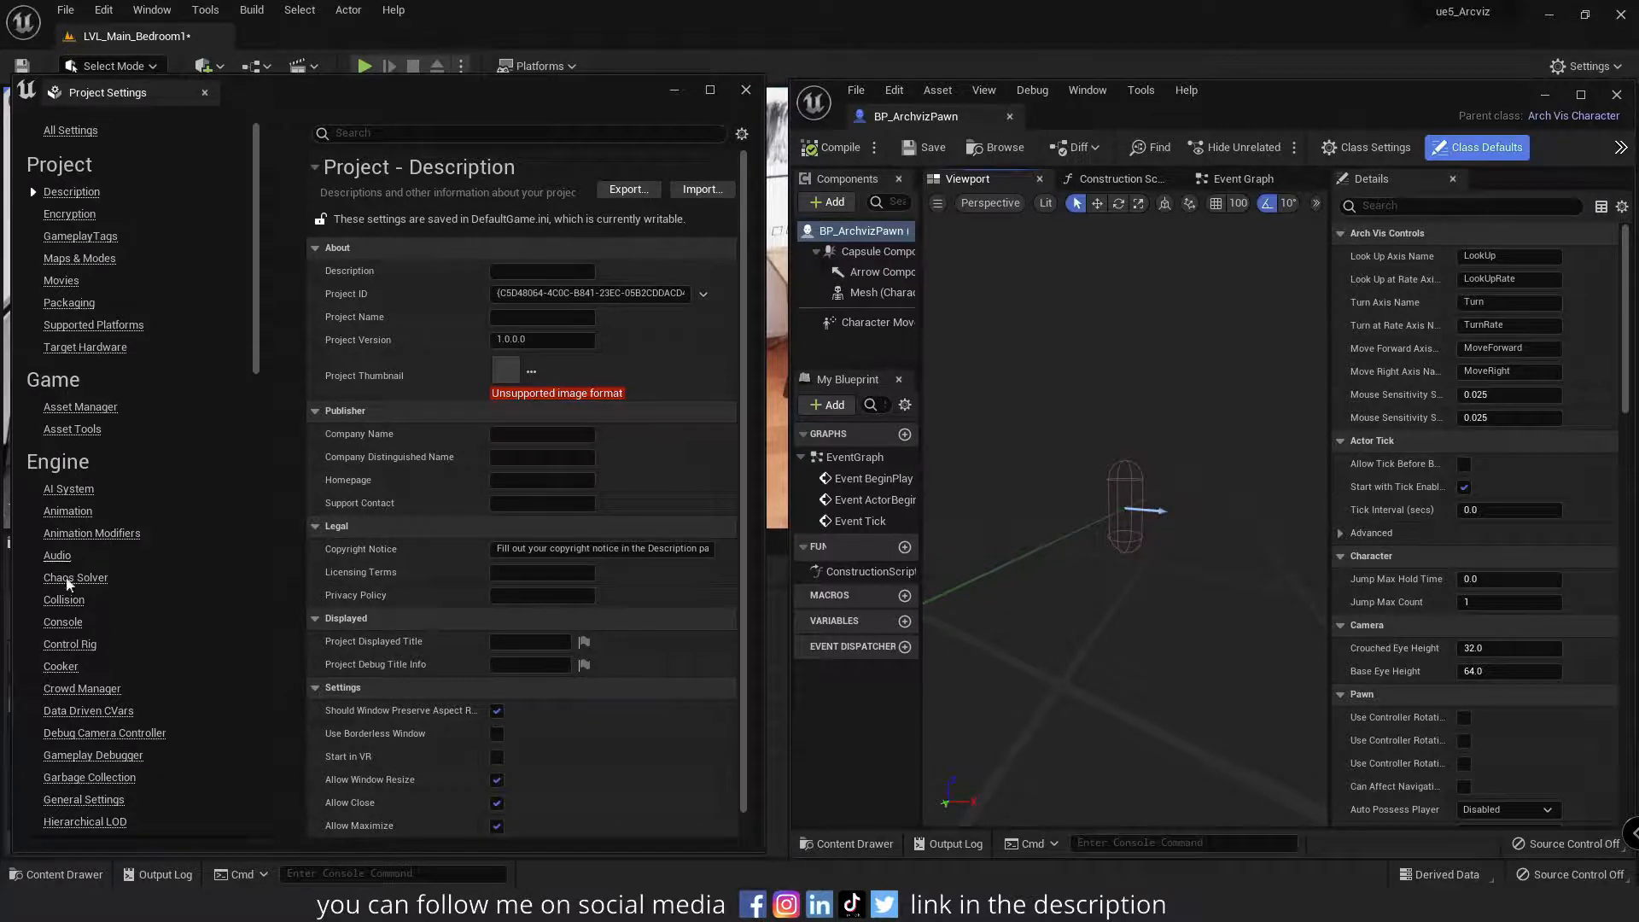
In the engine's Input settings, add an axis mapping named MoveForward, copied from the pawn's Move Forward Axis Name.
scroll(130, 696, "down", 5)
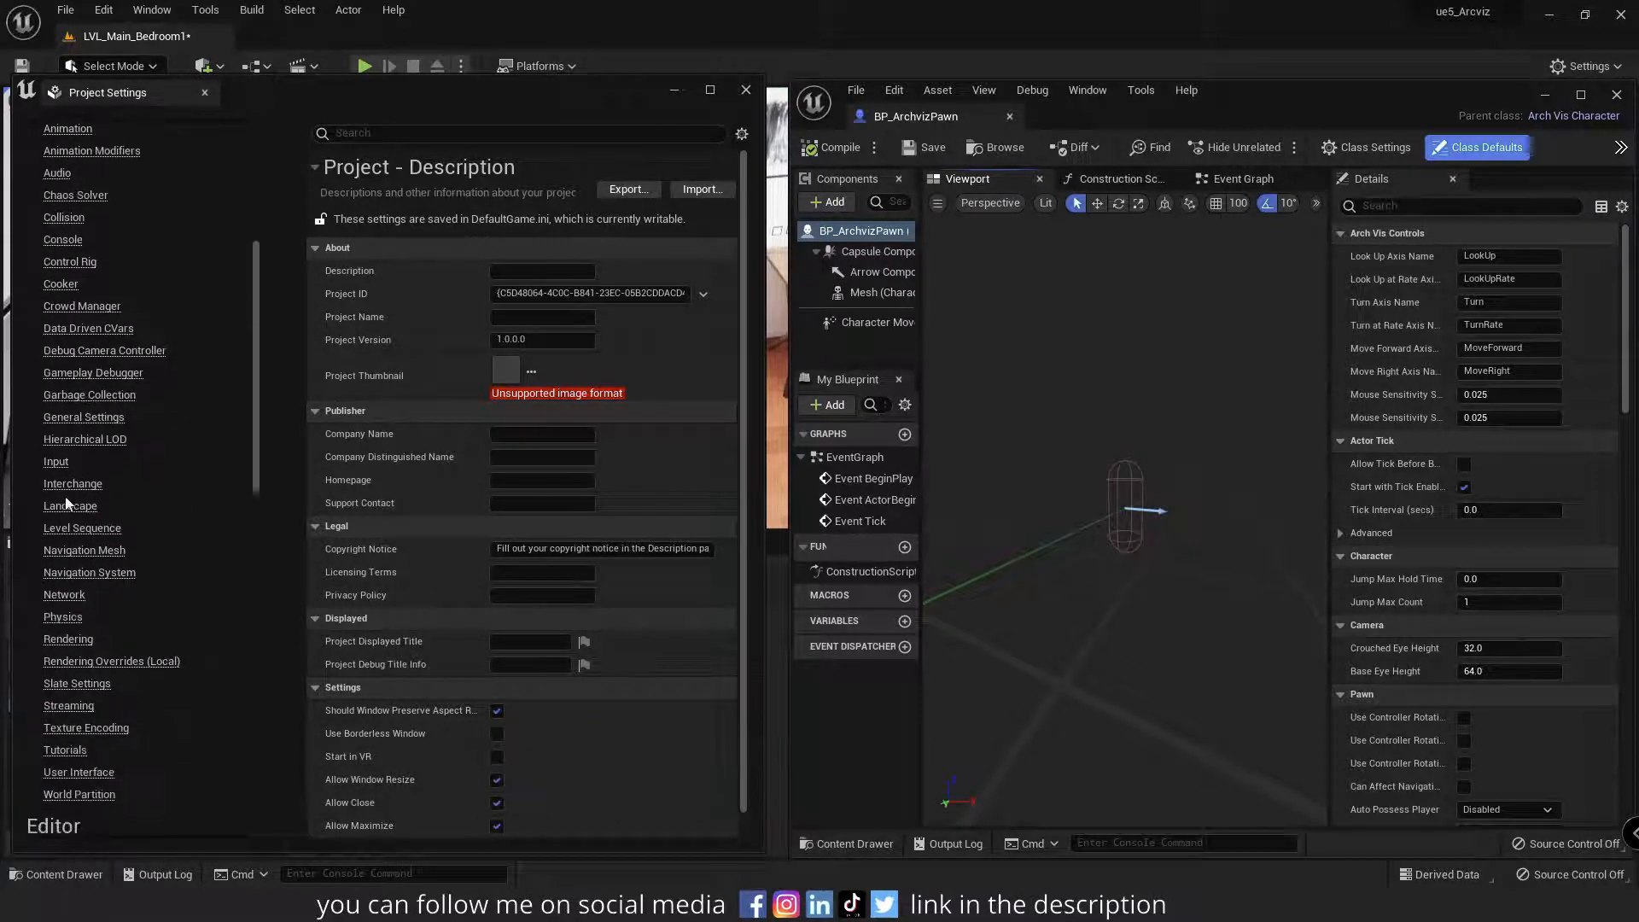
left_click(56, 532)
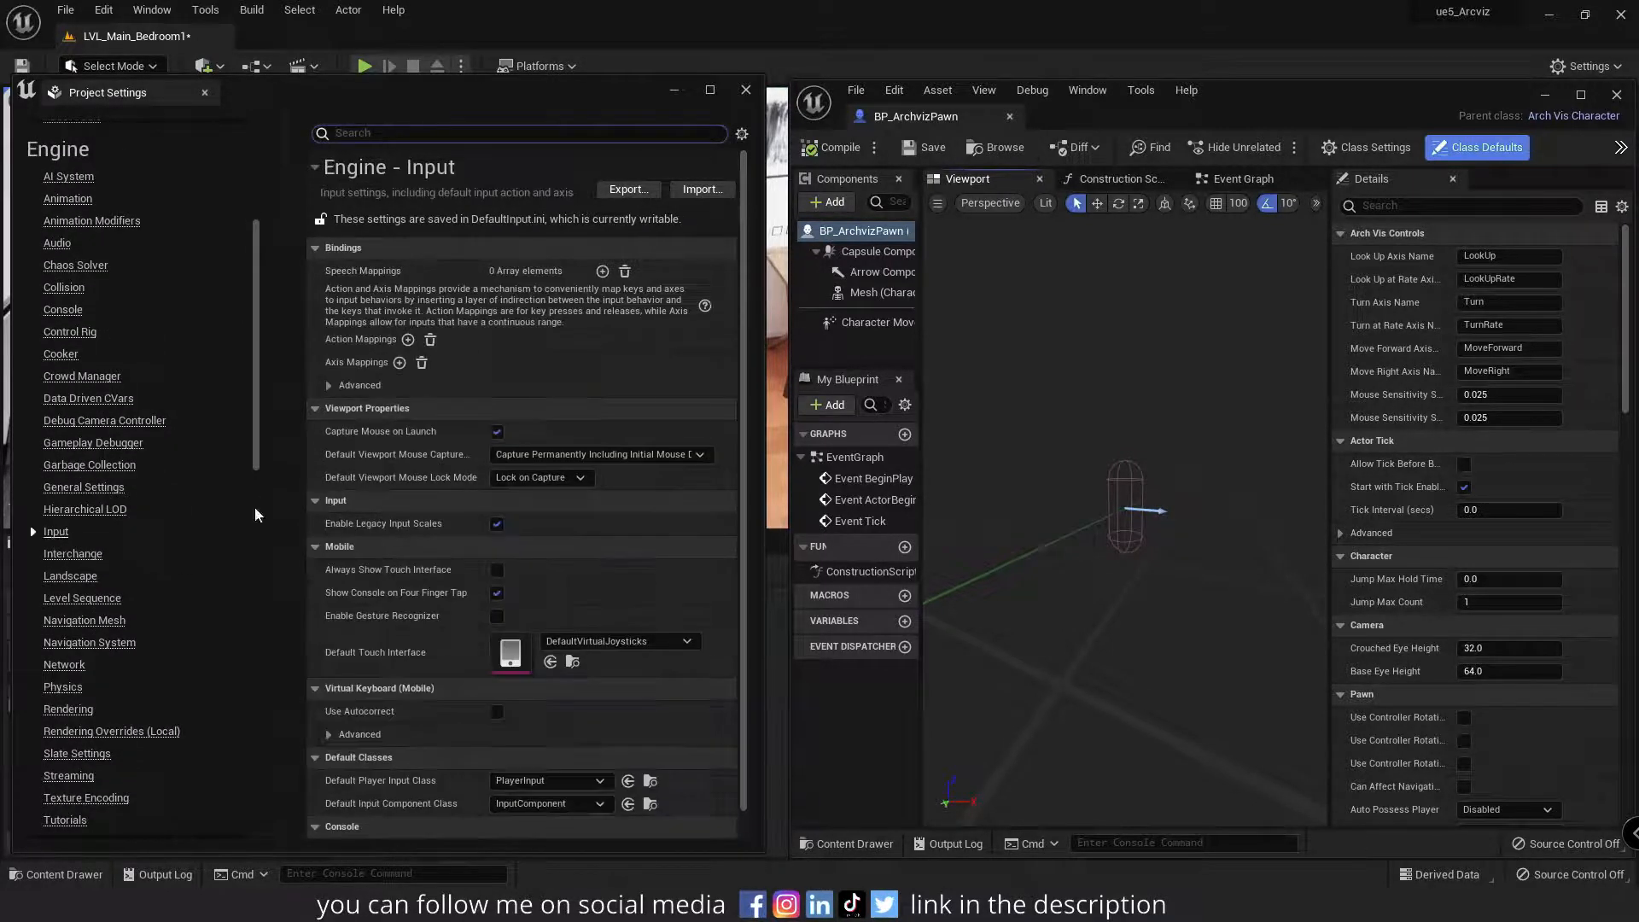
scroll(255, 547, "up", 2)
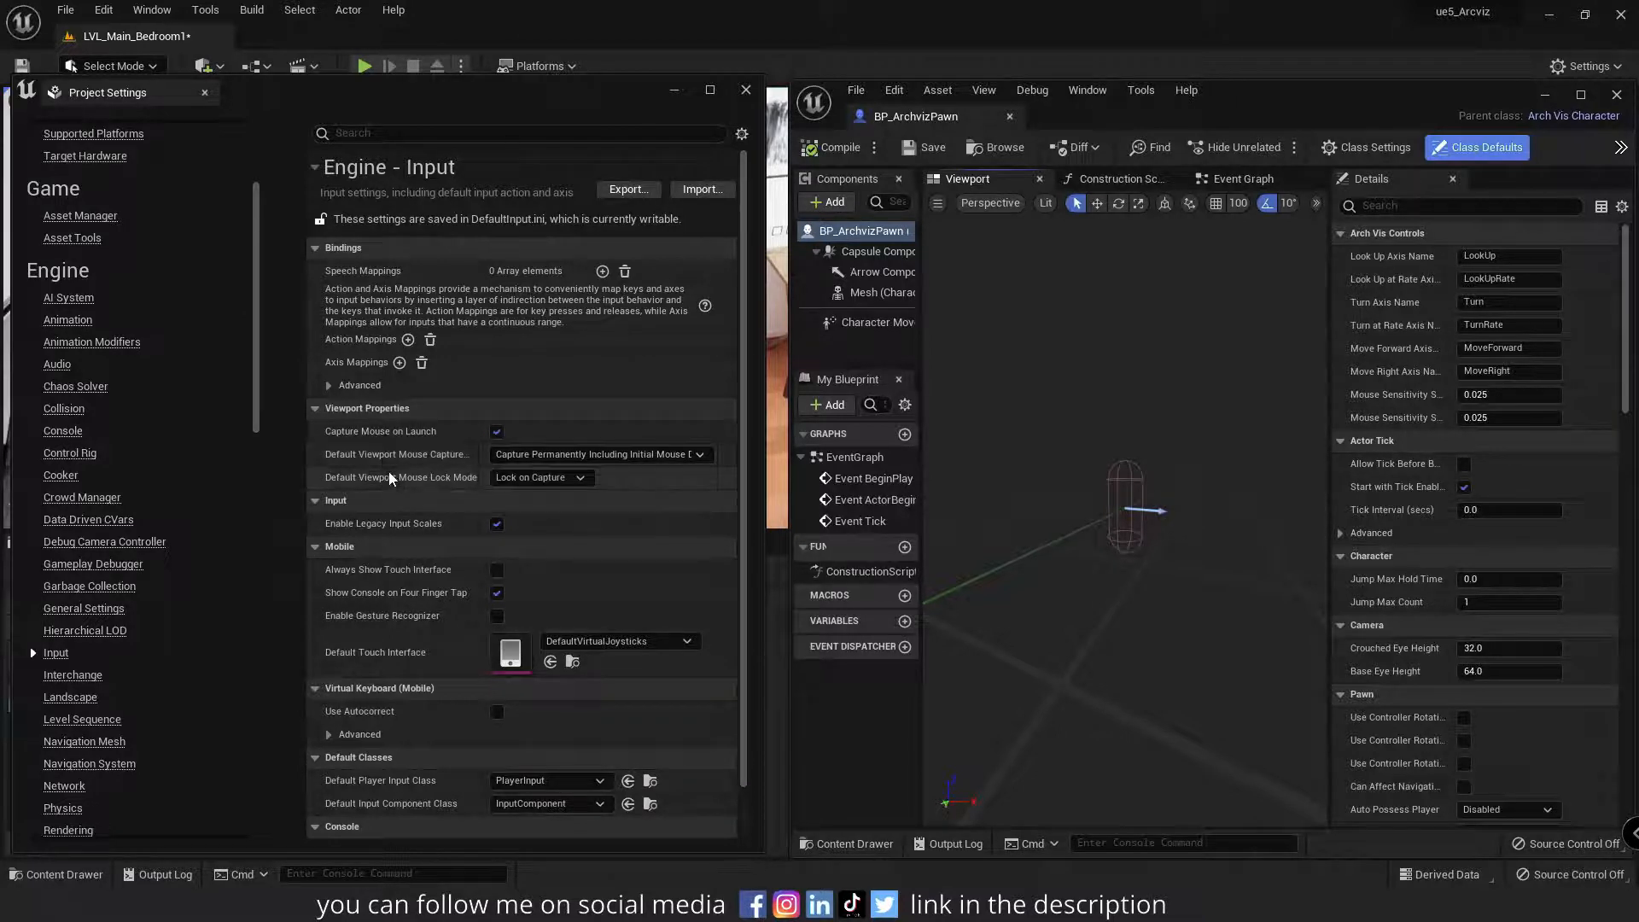
left_click(399, 363)
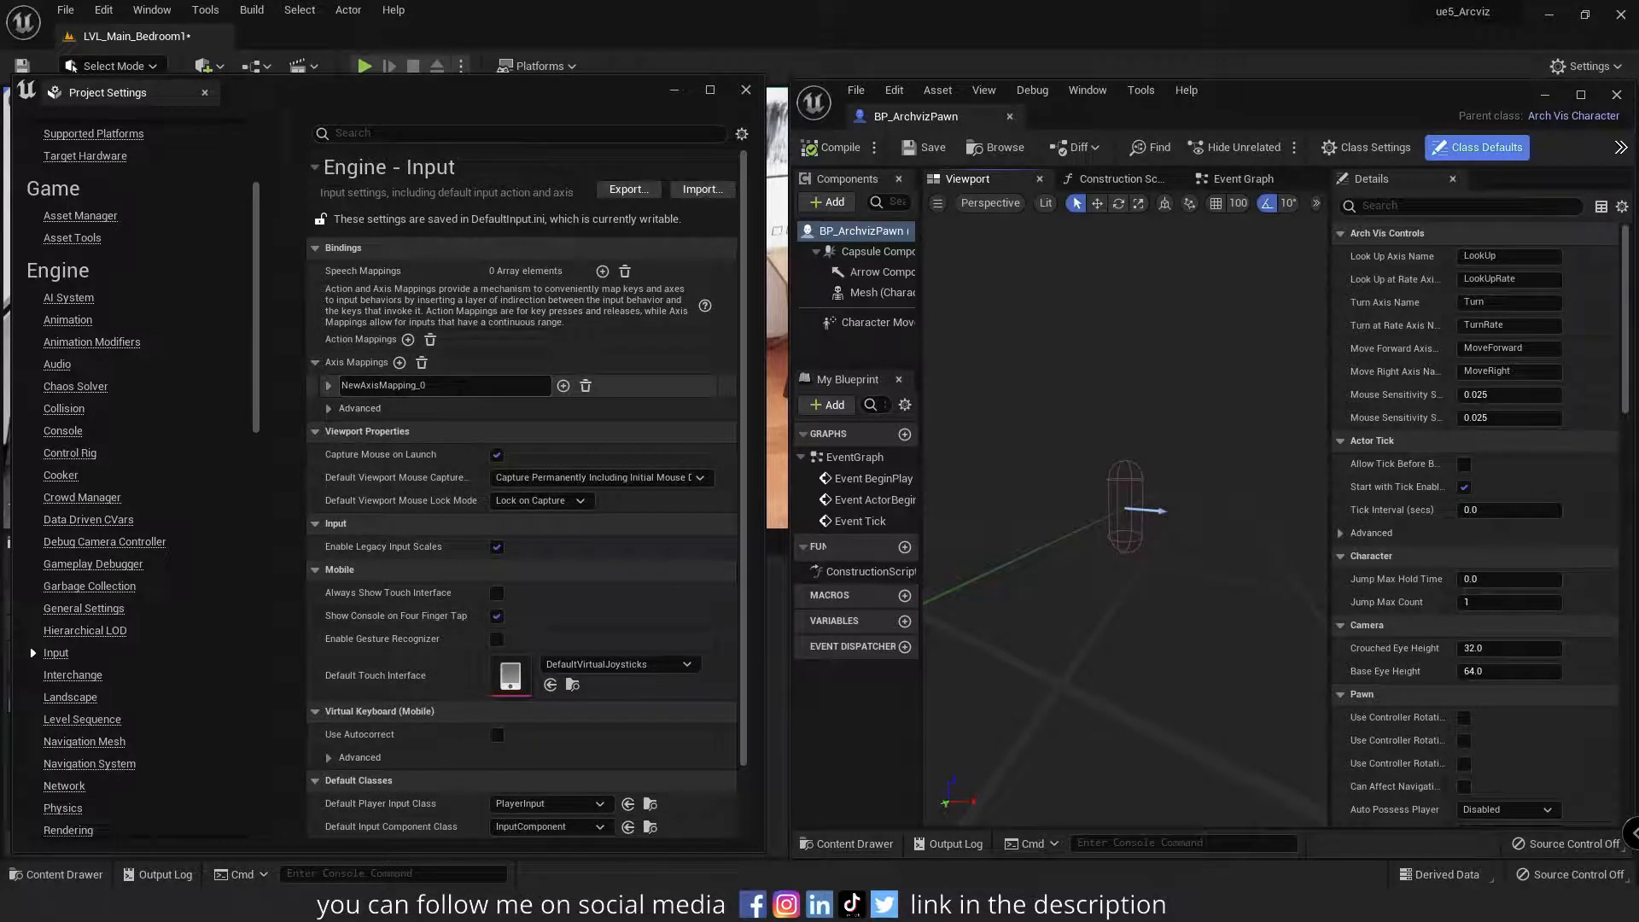
left_click_drag(1527, 348, 1432, 352)
key("ctrl+c")
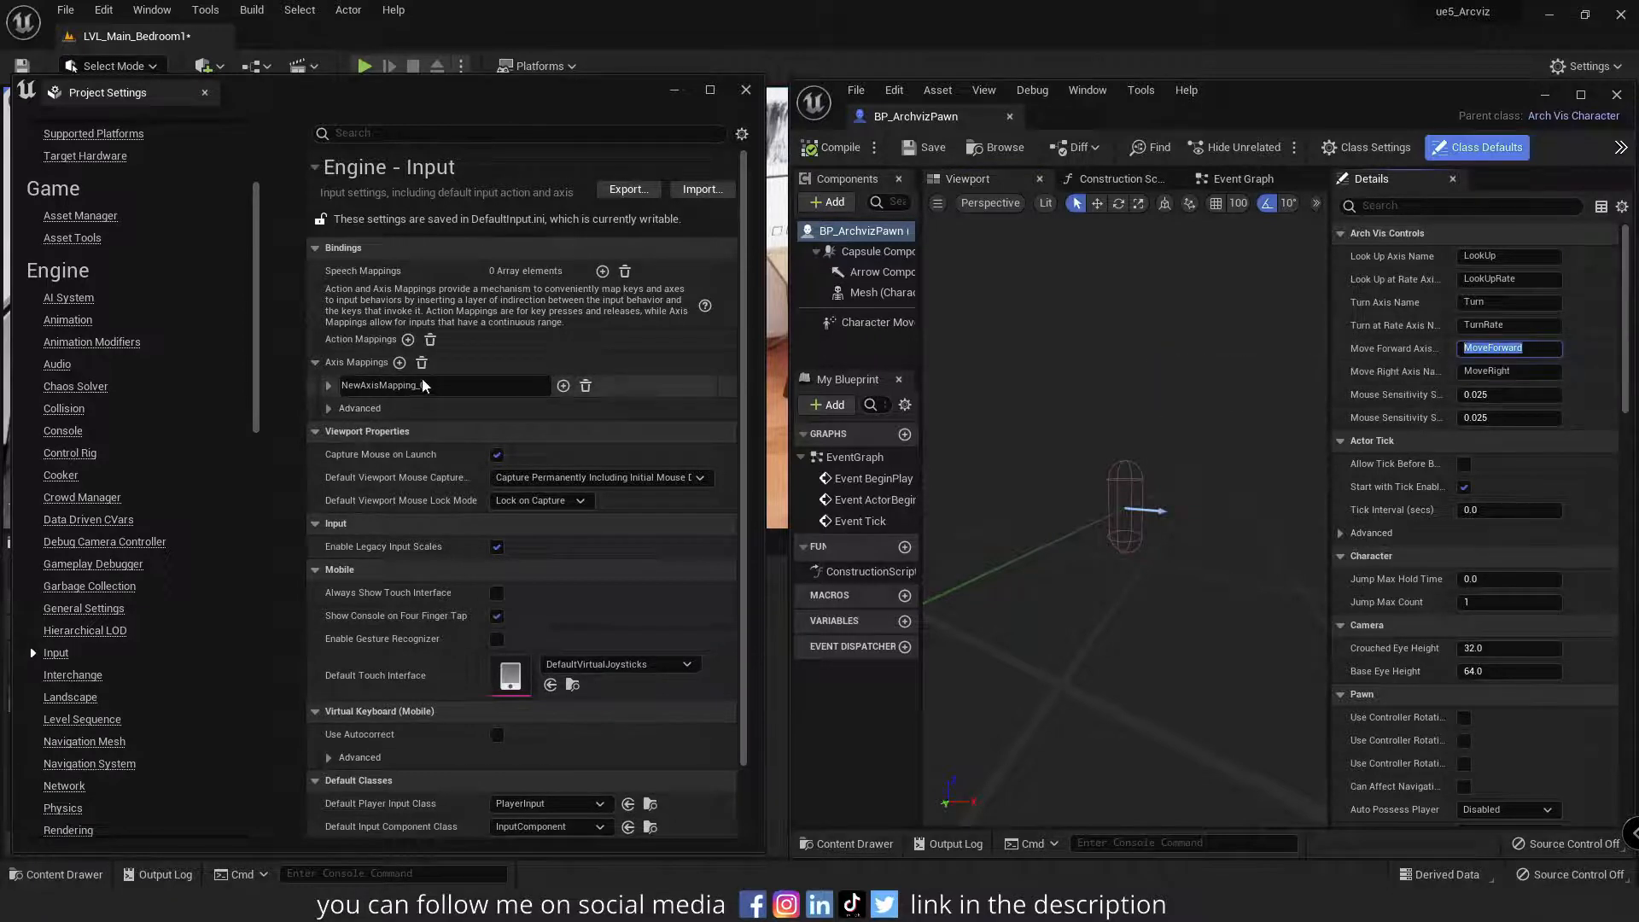
left_click_drag(426, 385, 407, 385)
key("ctrl+v")
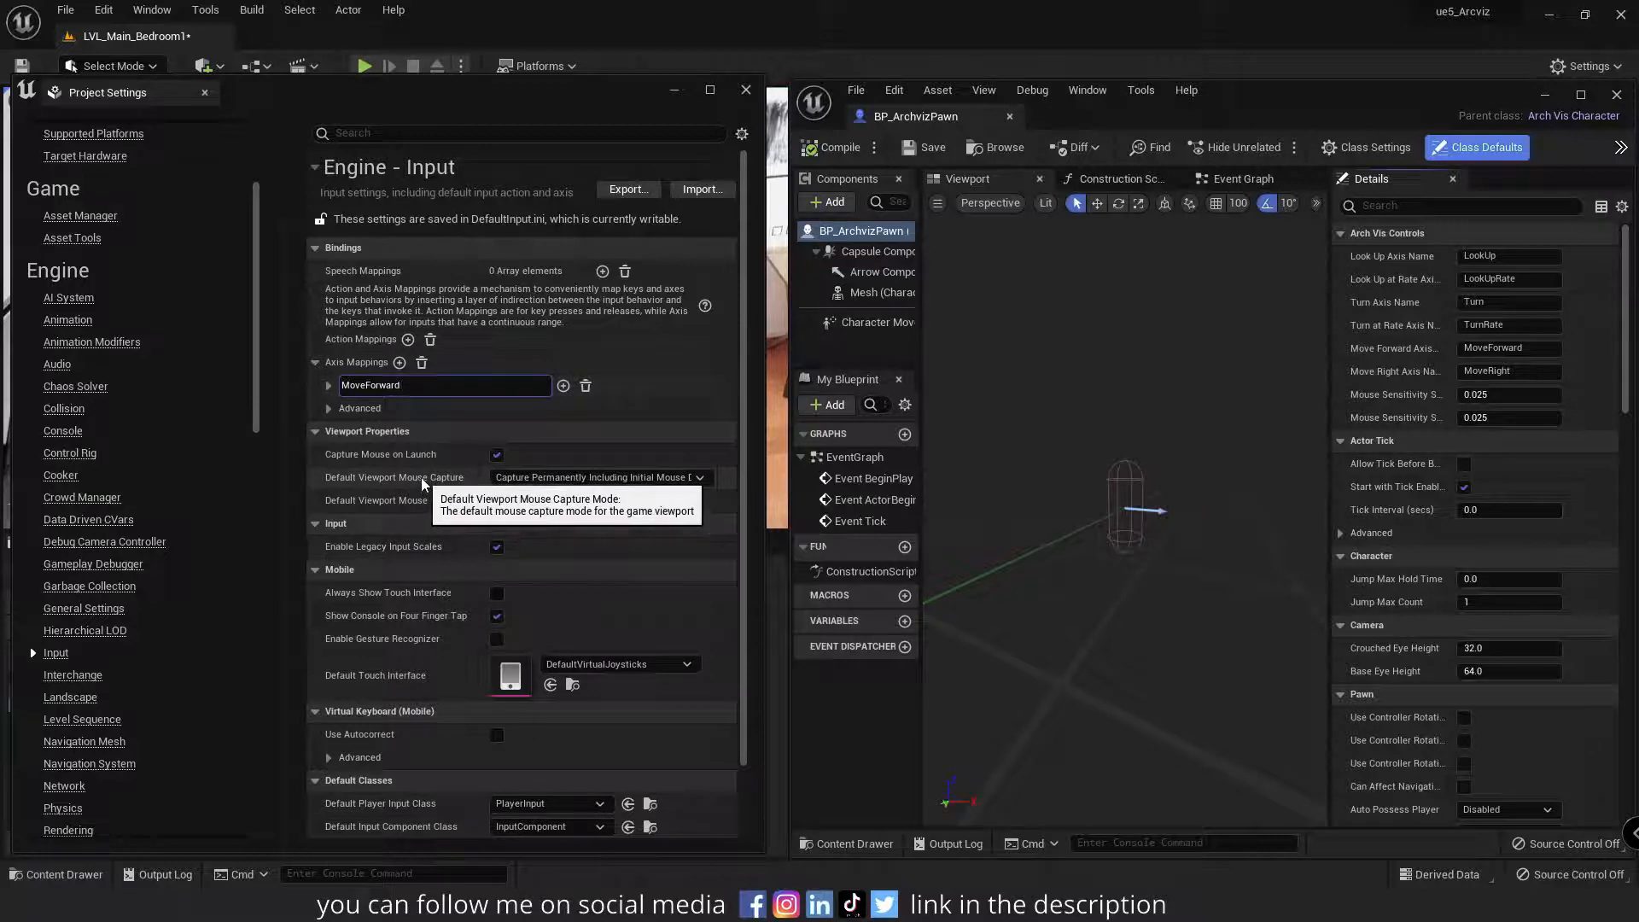
Add a key binding to the MoveForward axis mapping and assign the W key to it.
left_click(563, 386)
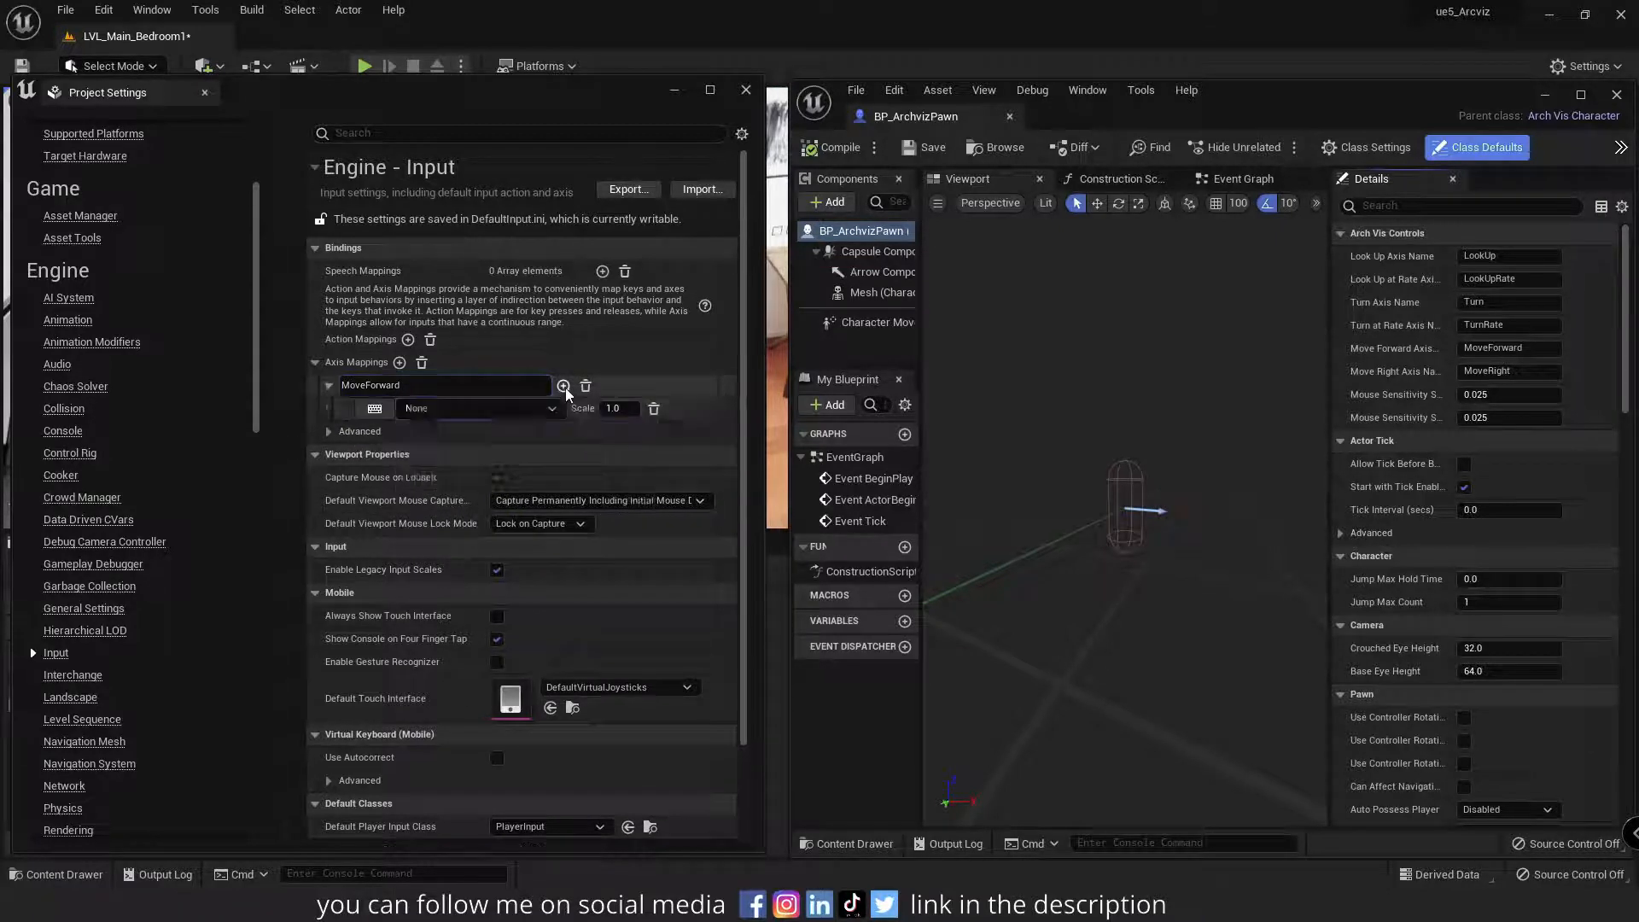
left_click(452, 410)
type("w")
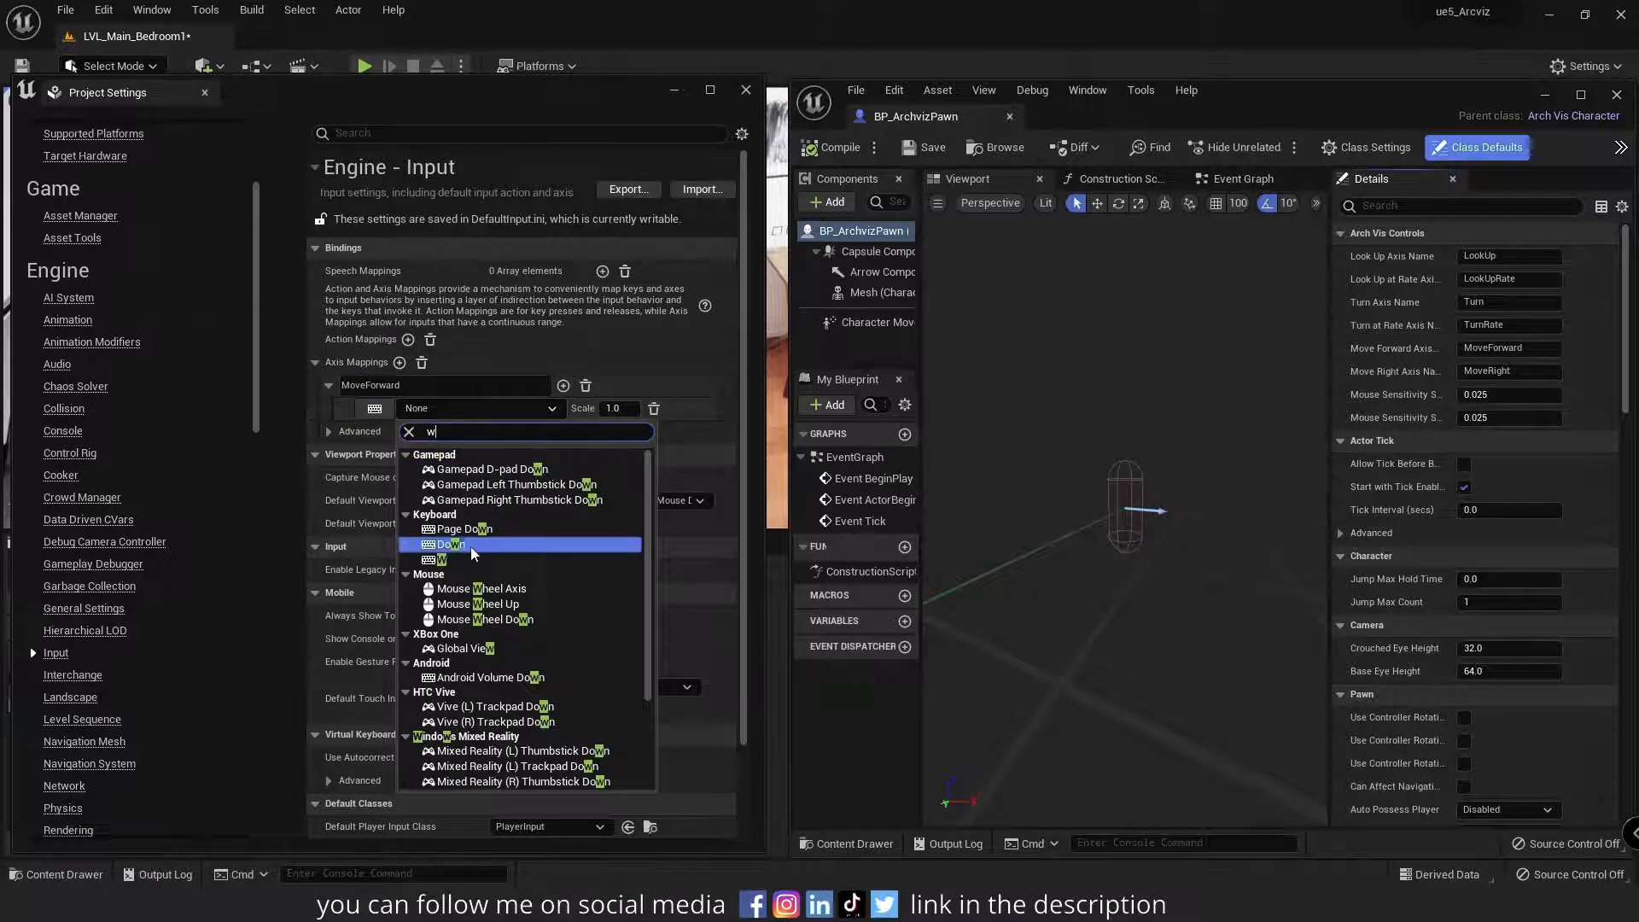
left_click(442, 561)
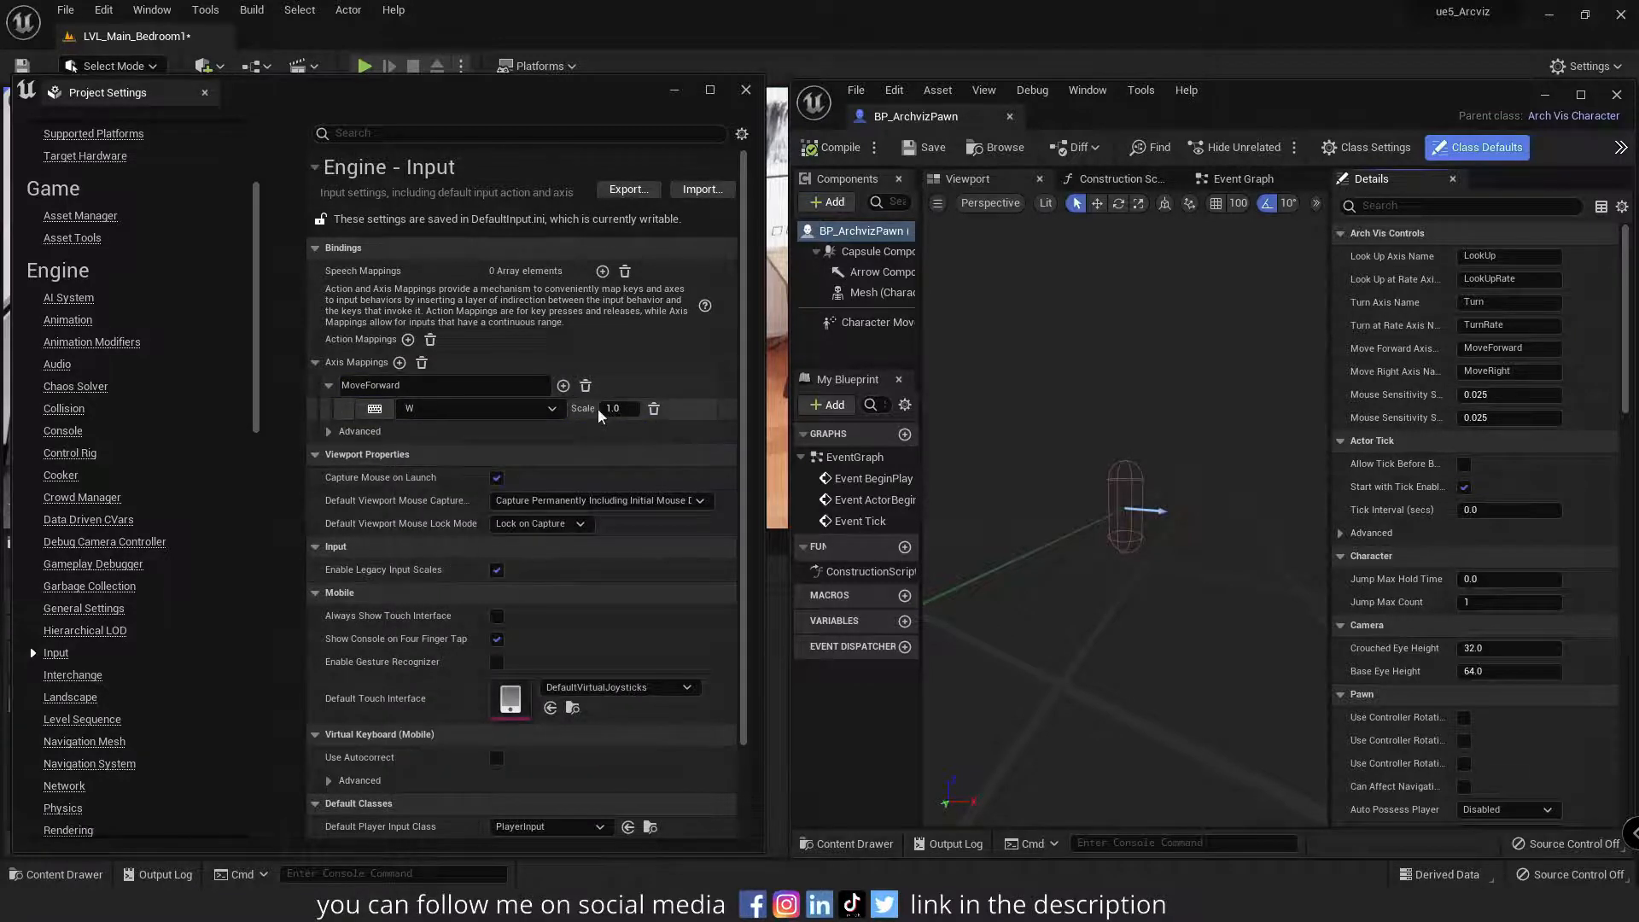
Add a second key to the MoveForward mapping, assigned to S with a scale of -1.0.
left_click(563, 385)
left_click(442, 434)
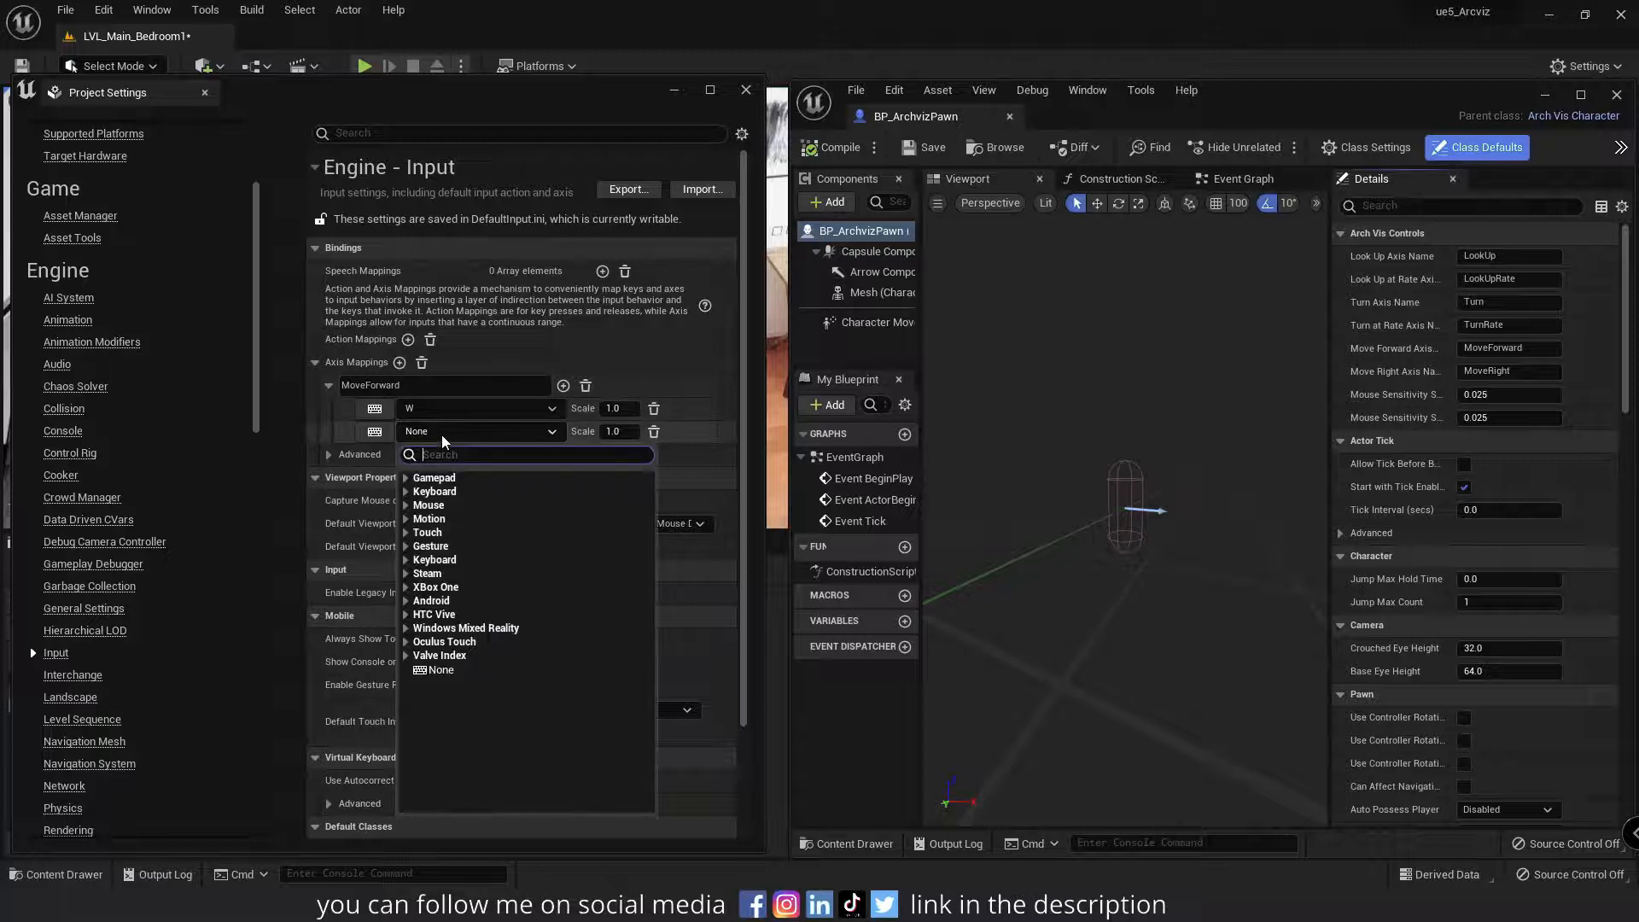
type("s")
scroll(491, 572, "down", 5)
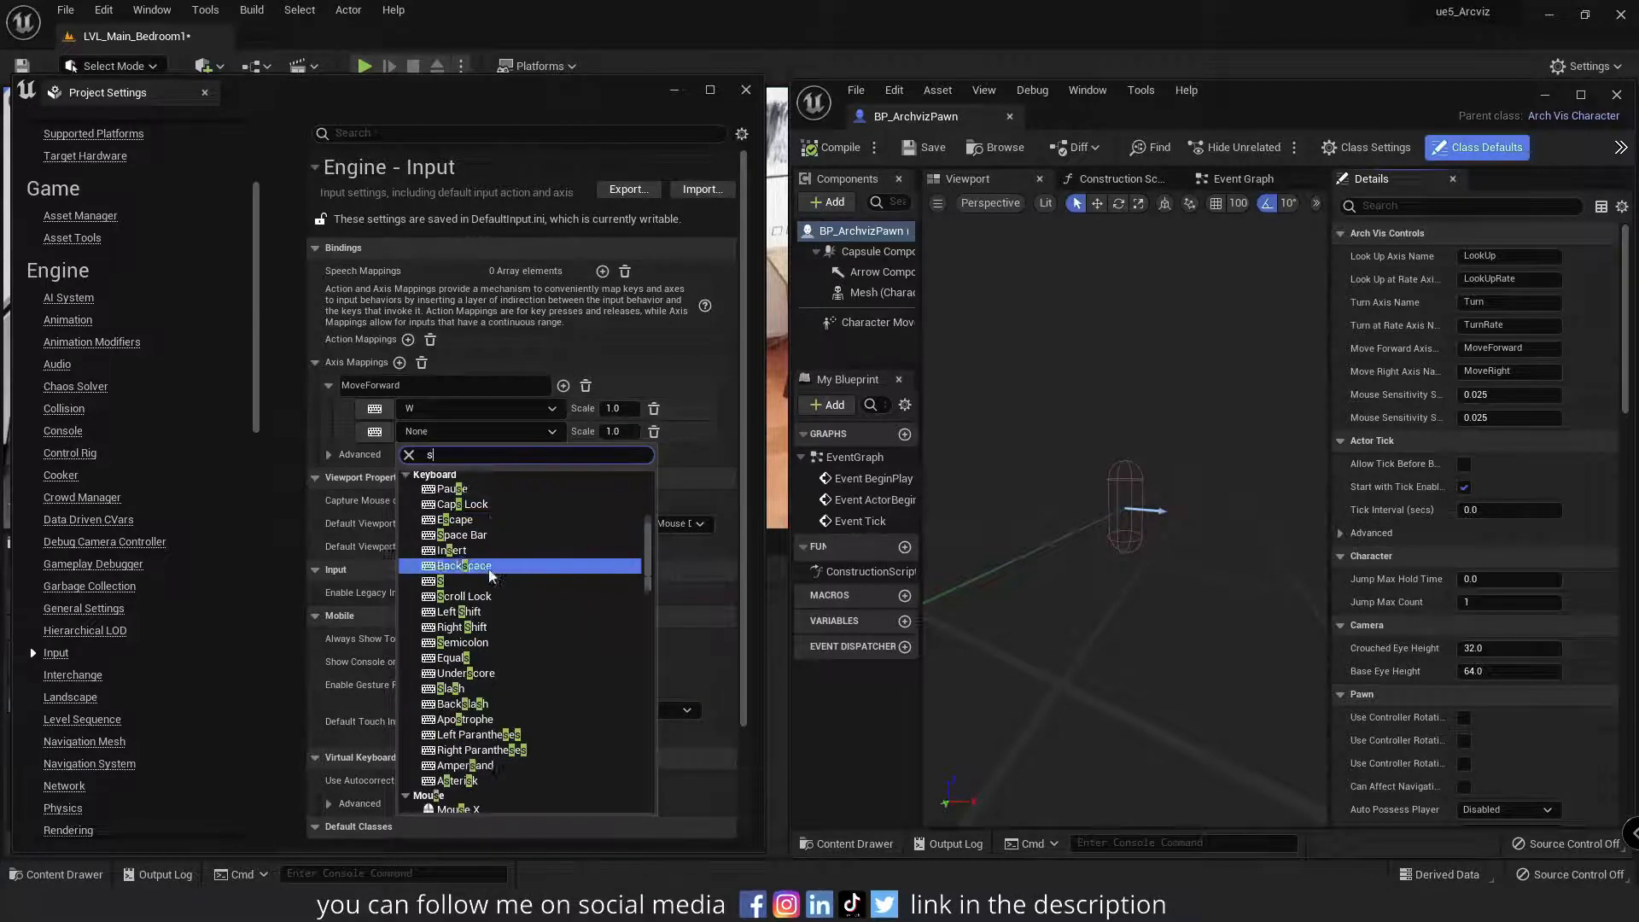
left_click(492, 581)
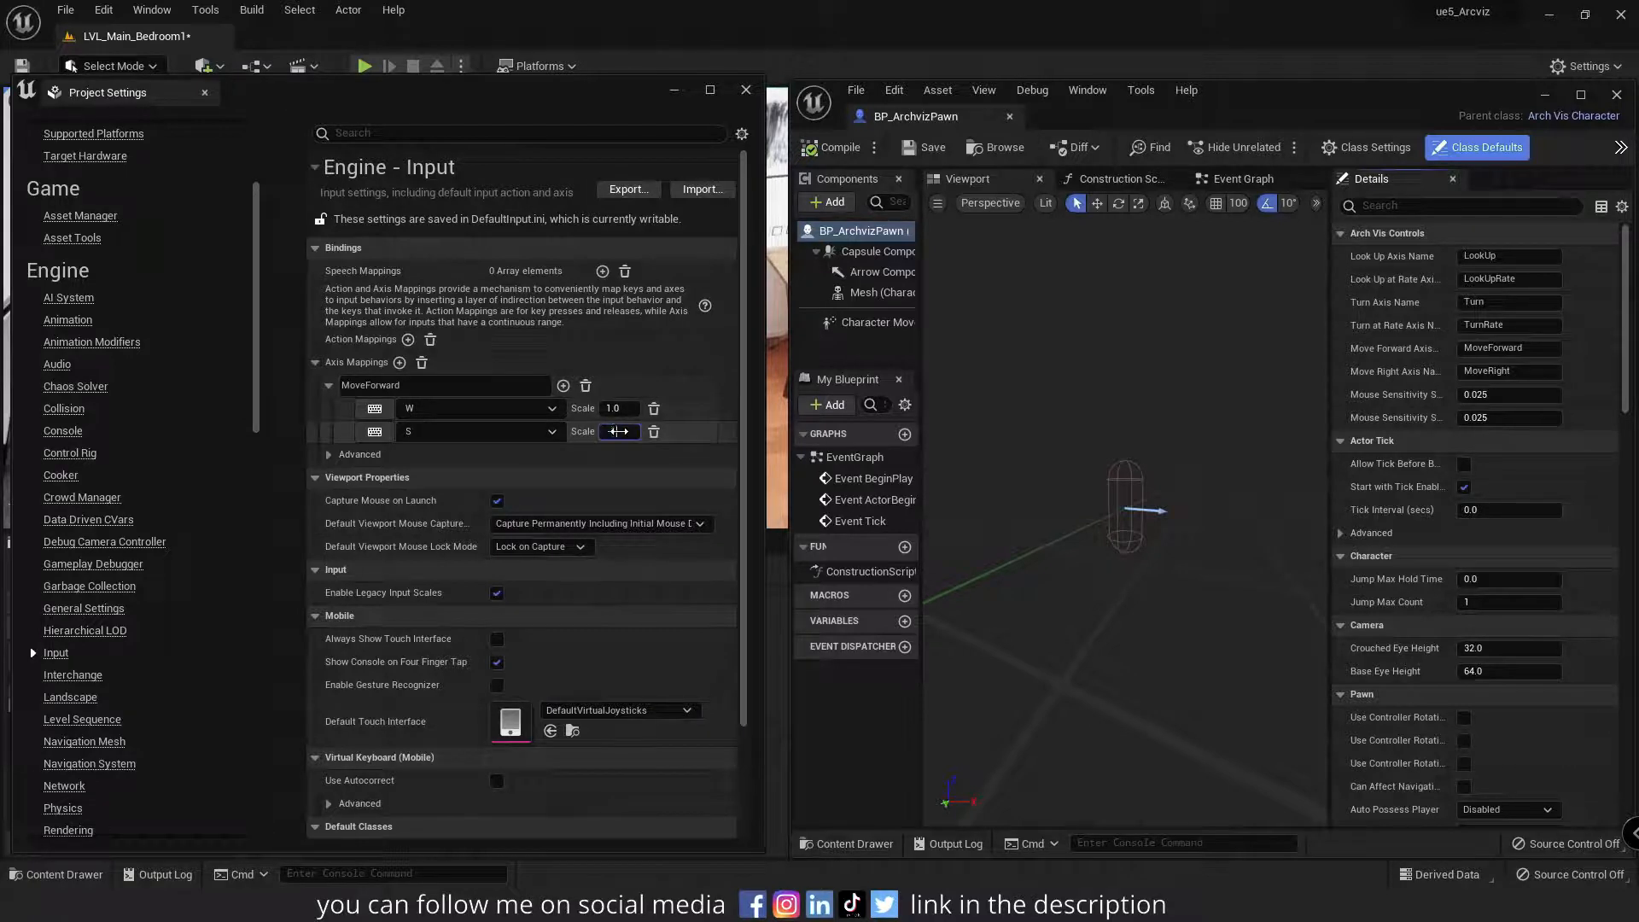
type("-1")
key("Return")
Add a new axis mapping named MoveRight, copied from the pawn's Move Right Axis Name.
left_click(398, 362)
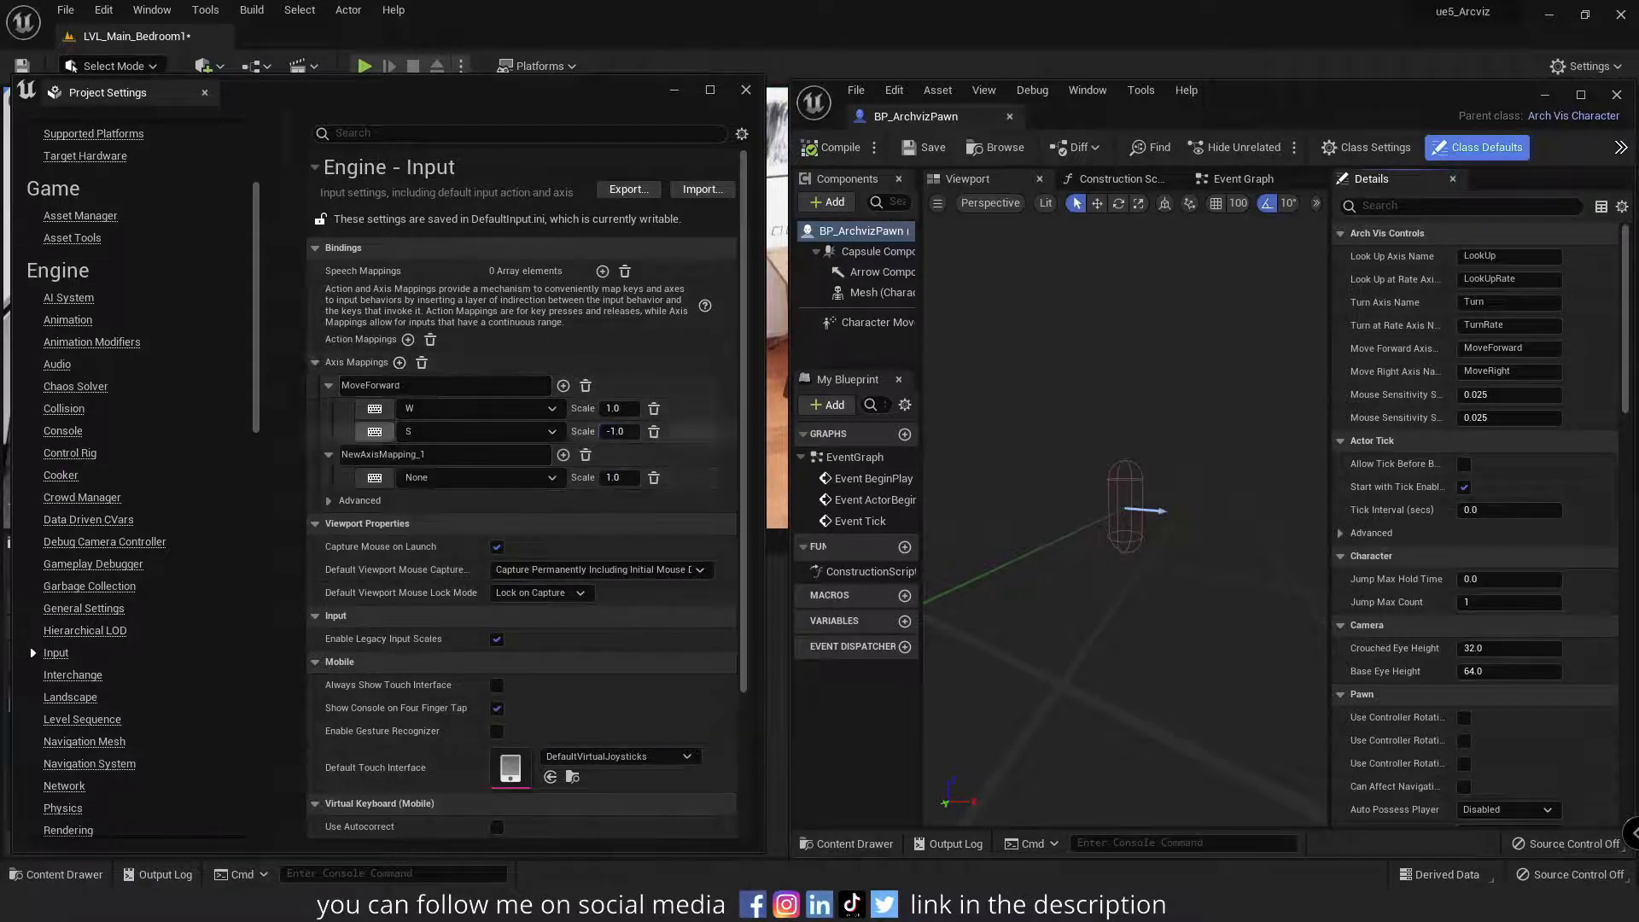
left_click(1494, 370)
key("ctrl+c")
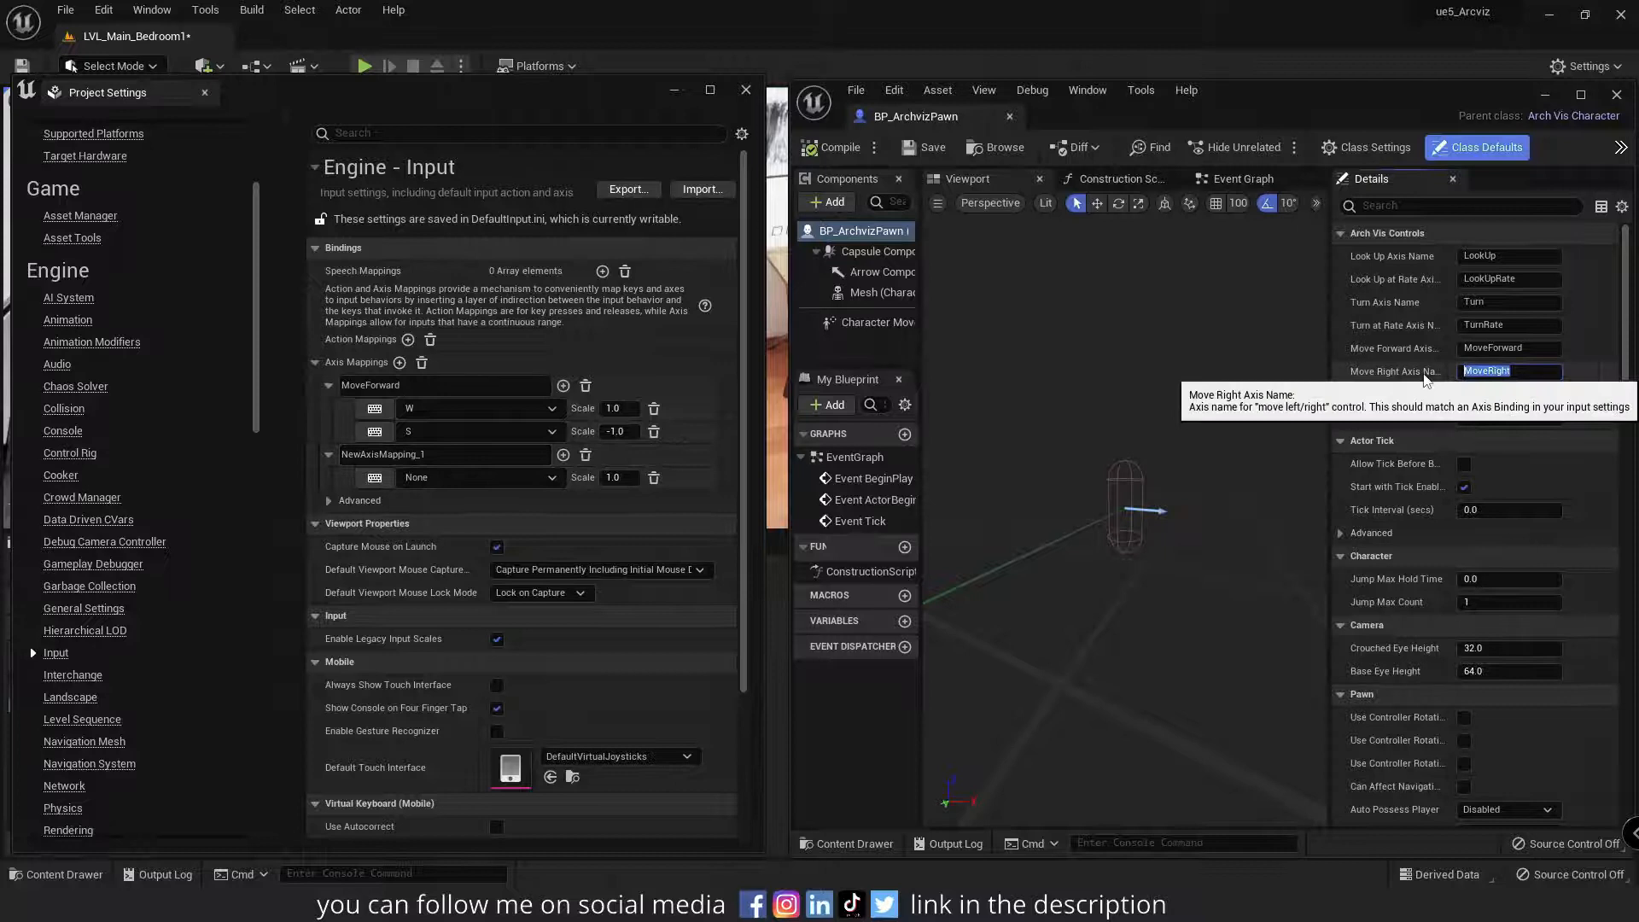
left_click(427, 454)
key("ctrl+v")
Assign the keyboard D key to the MoveRight axis mapping.
left_click(452, 483)
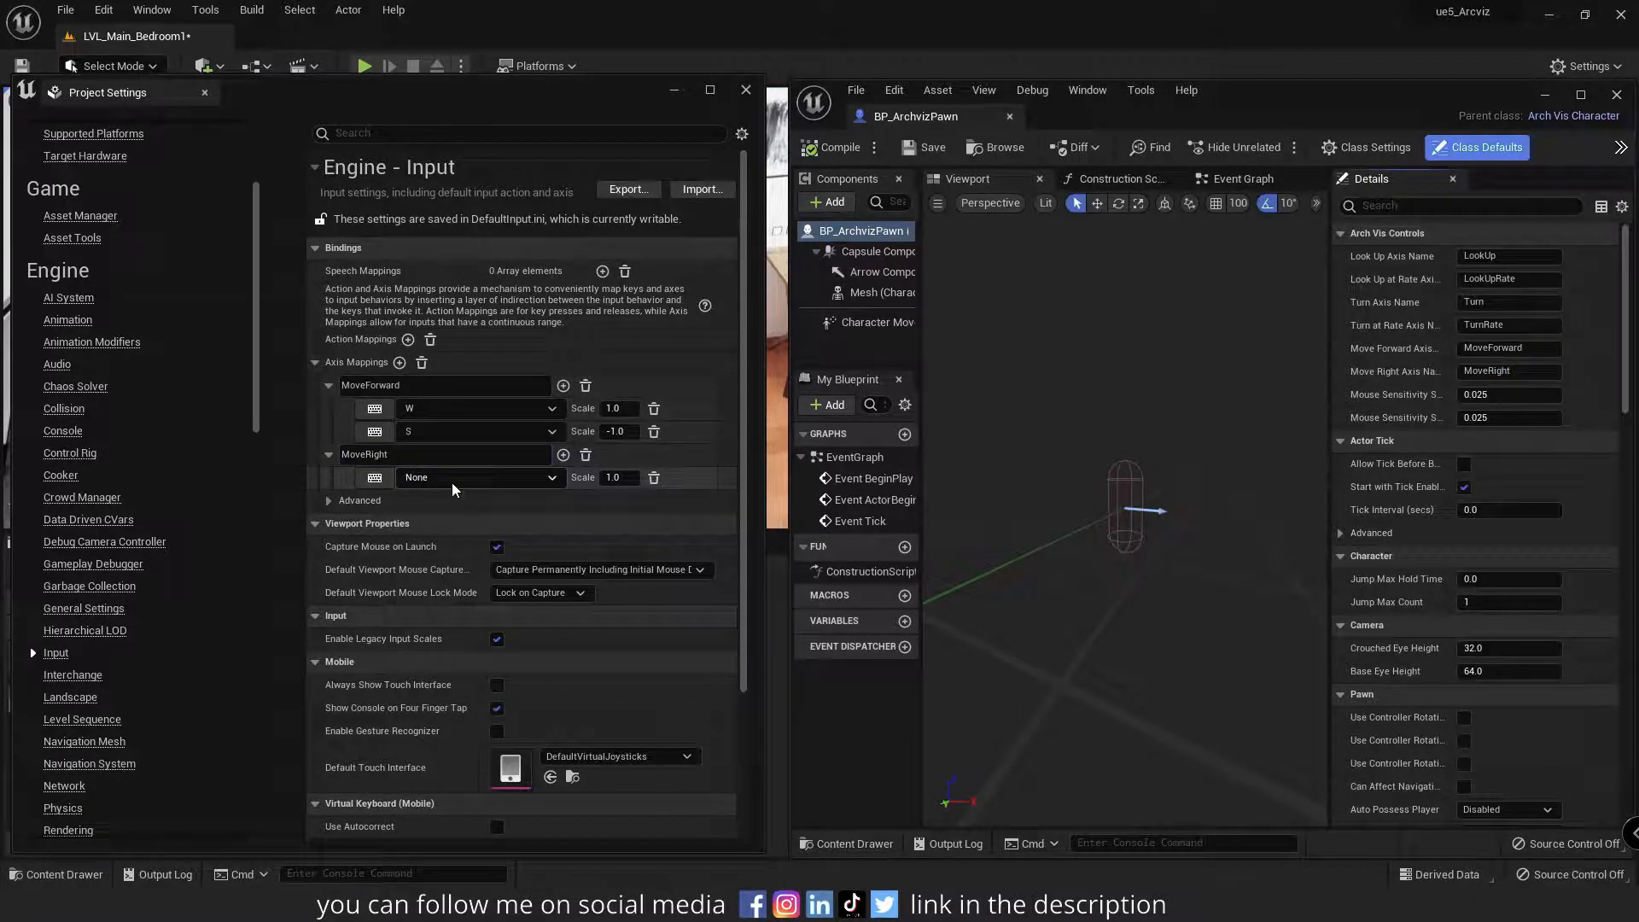
left_click(453, 482)
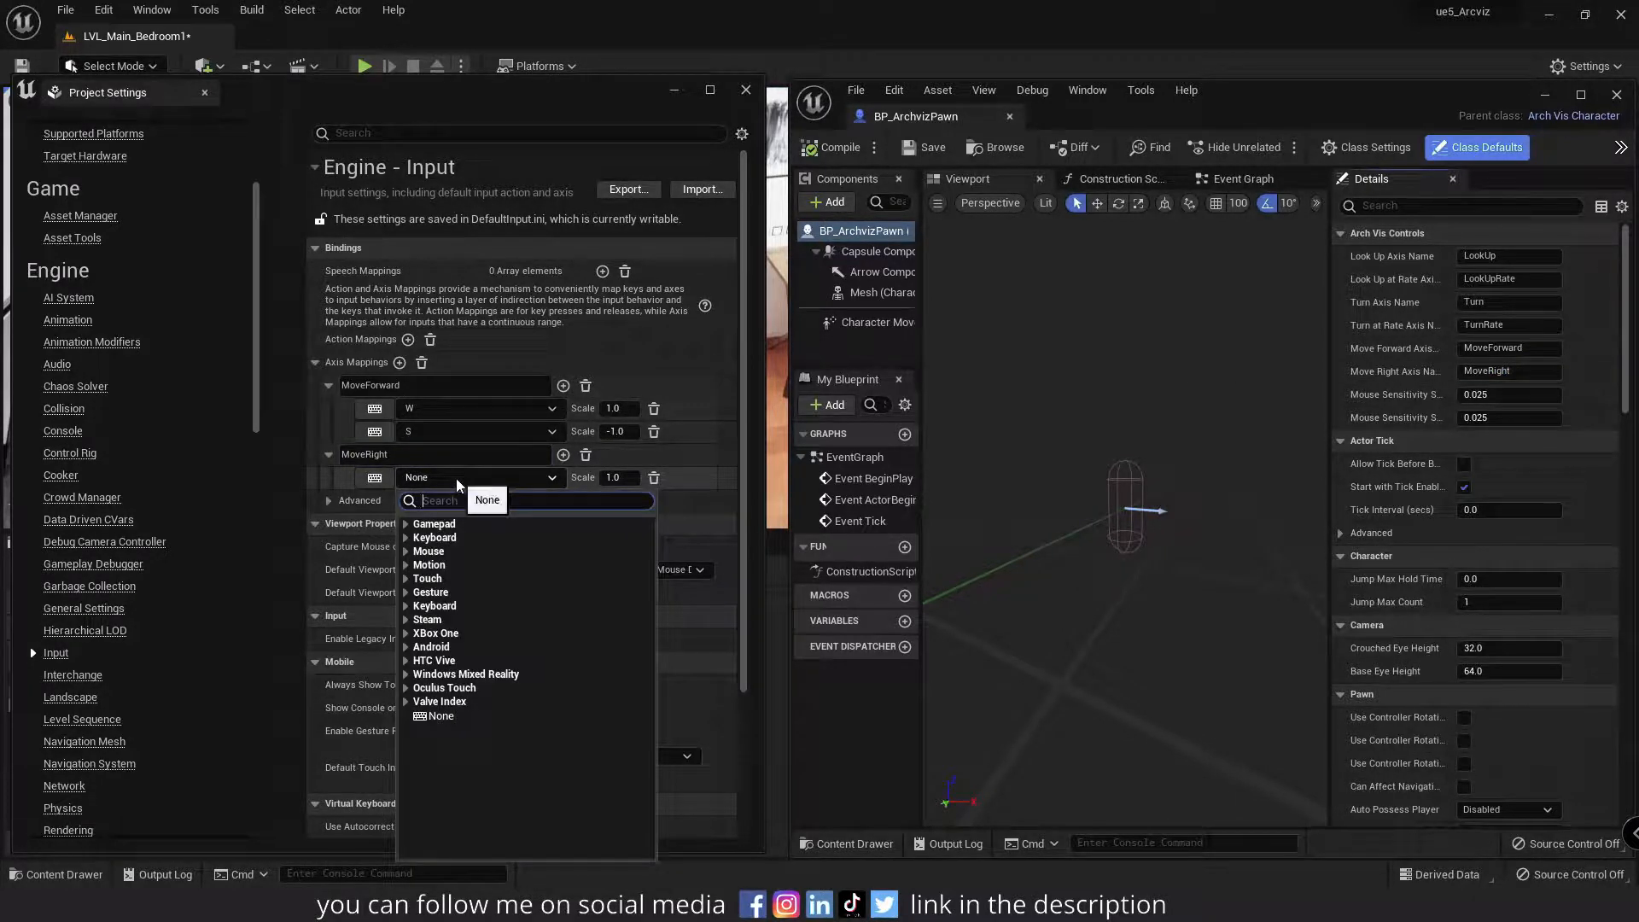
type("d")
scroll(497, 632, "down", 2)
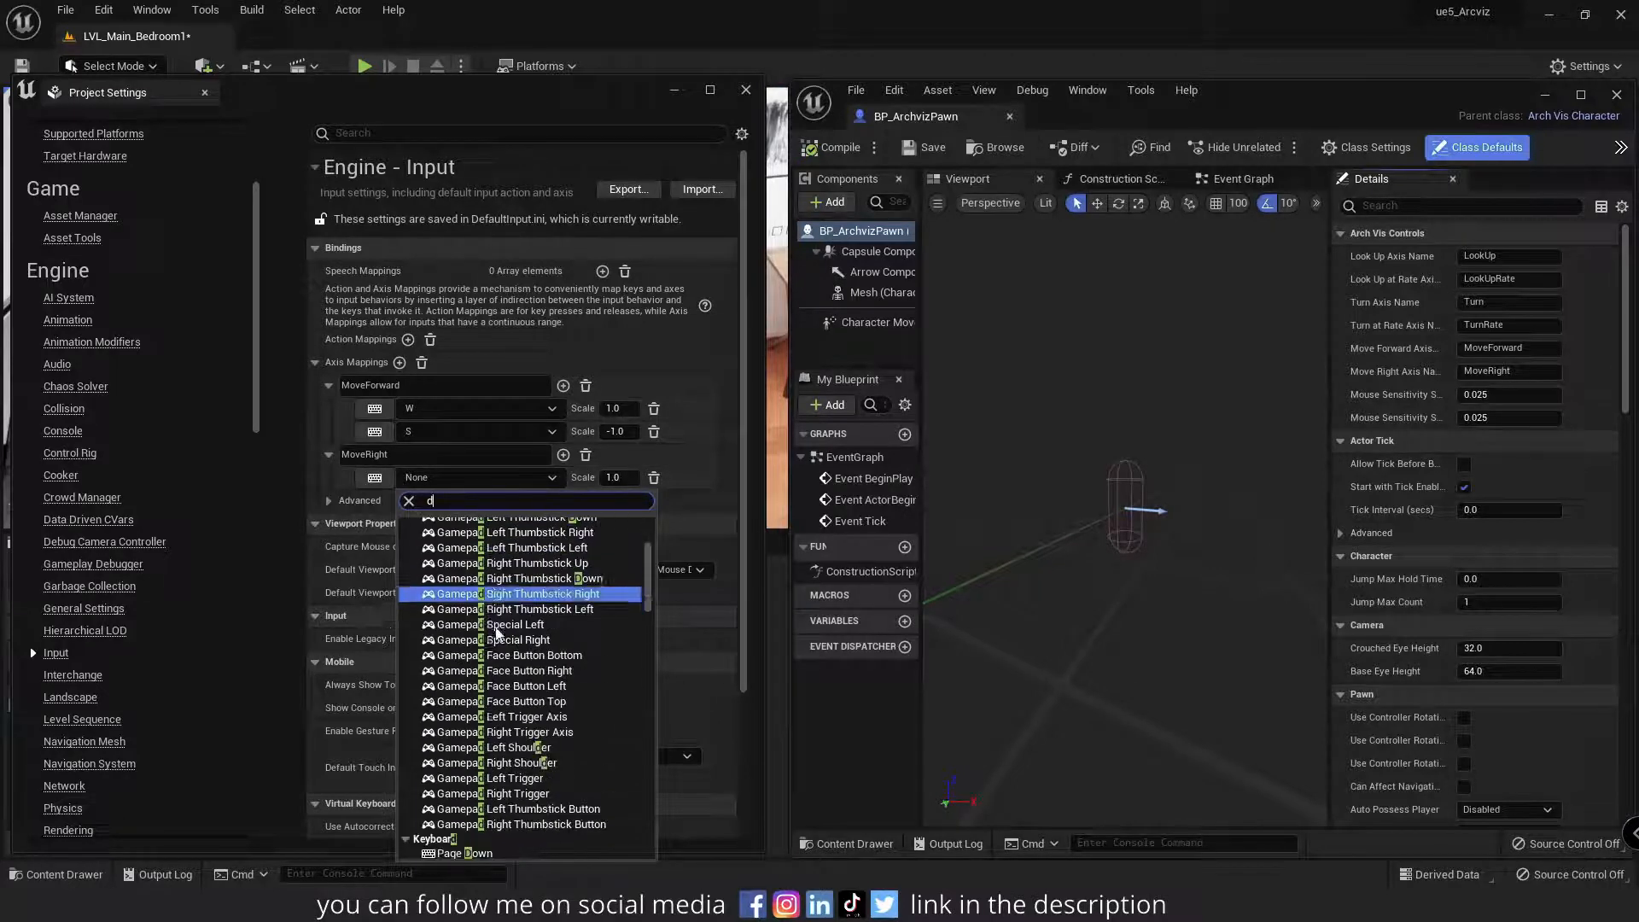
scroll(496, 630, "down", 7)
left_click(468, 668)
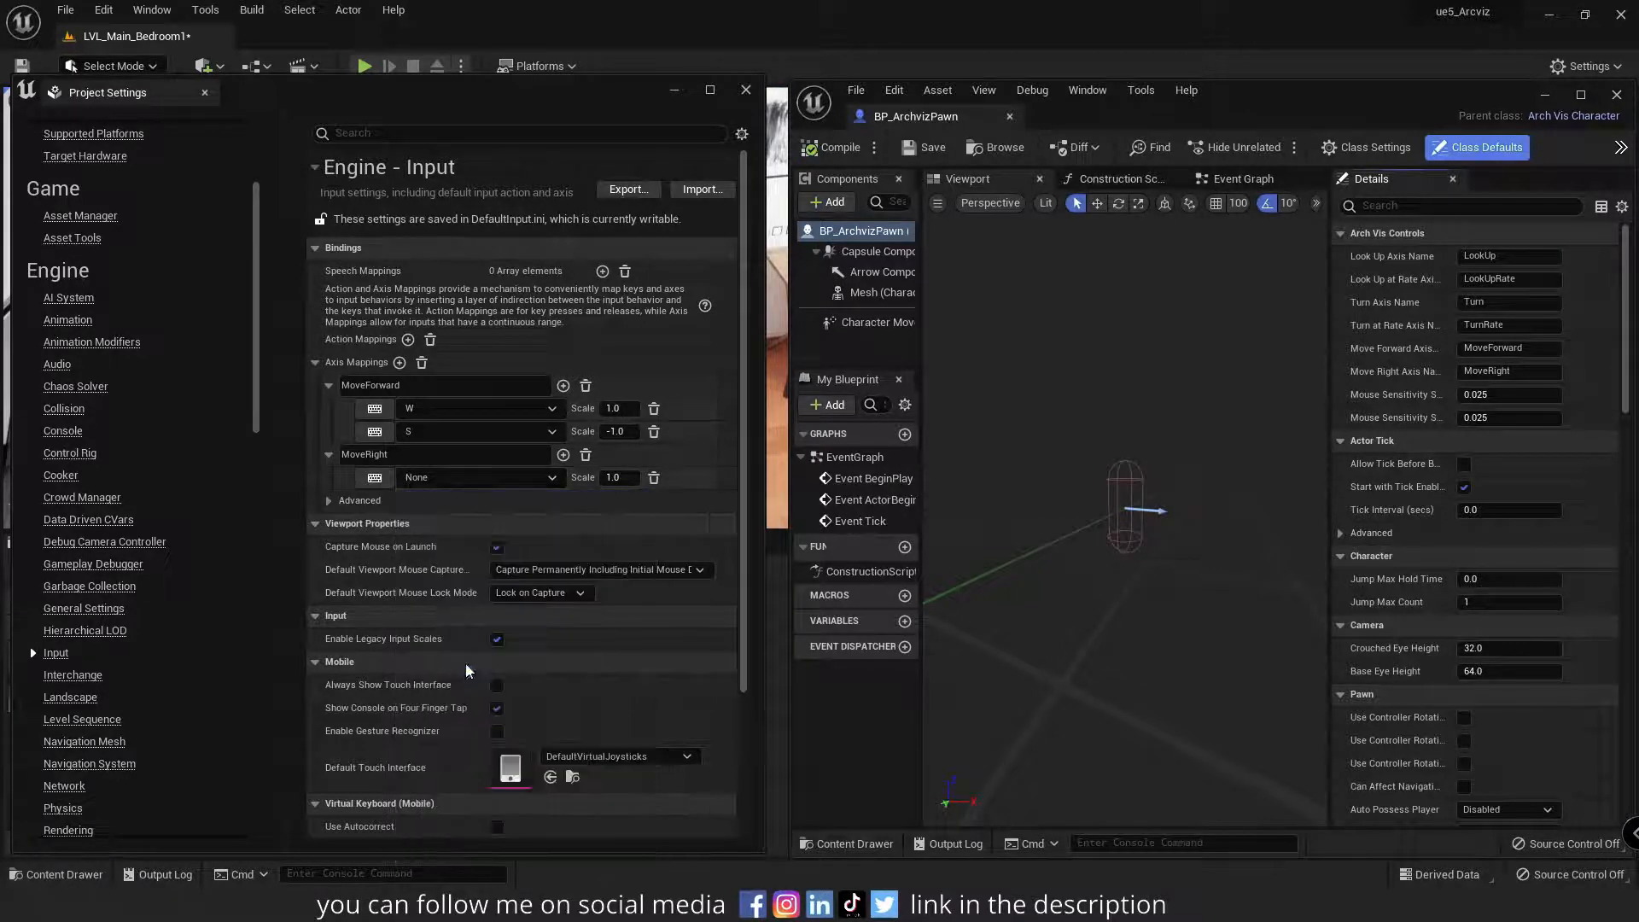
Add a second key to the MoveRight mapping, assigned to A with a scale of -1.0.
left_click(563, 455)
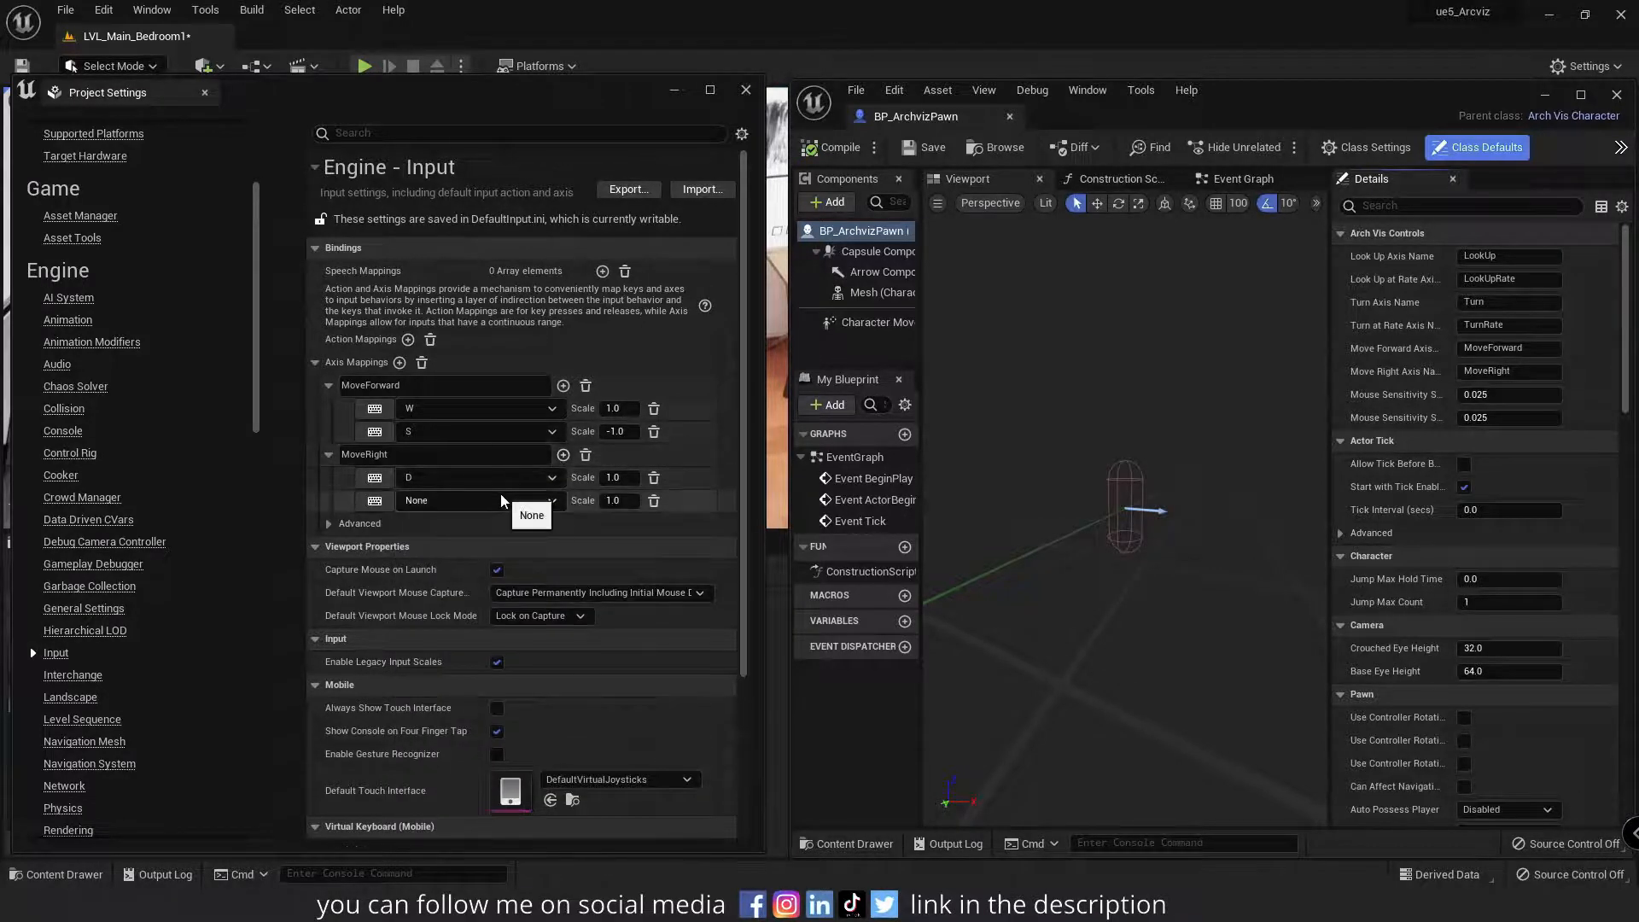
left_click(502, 500)
type("a")
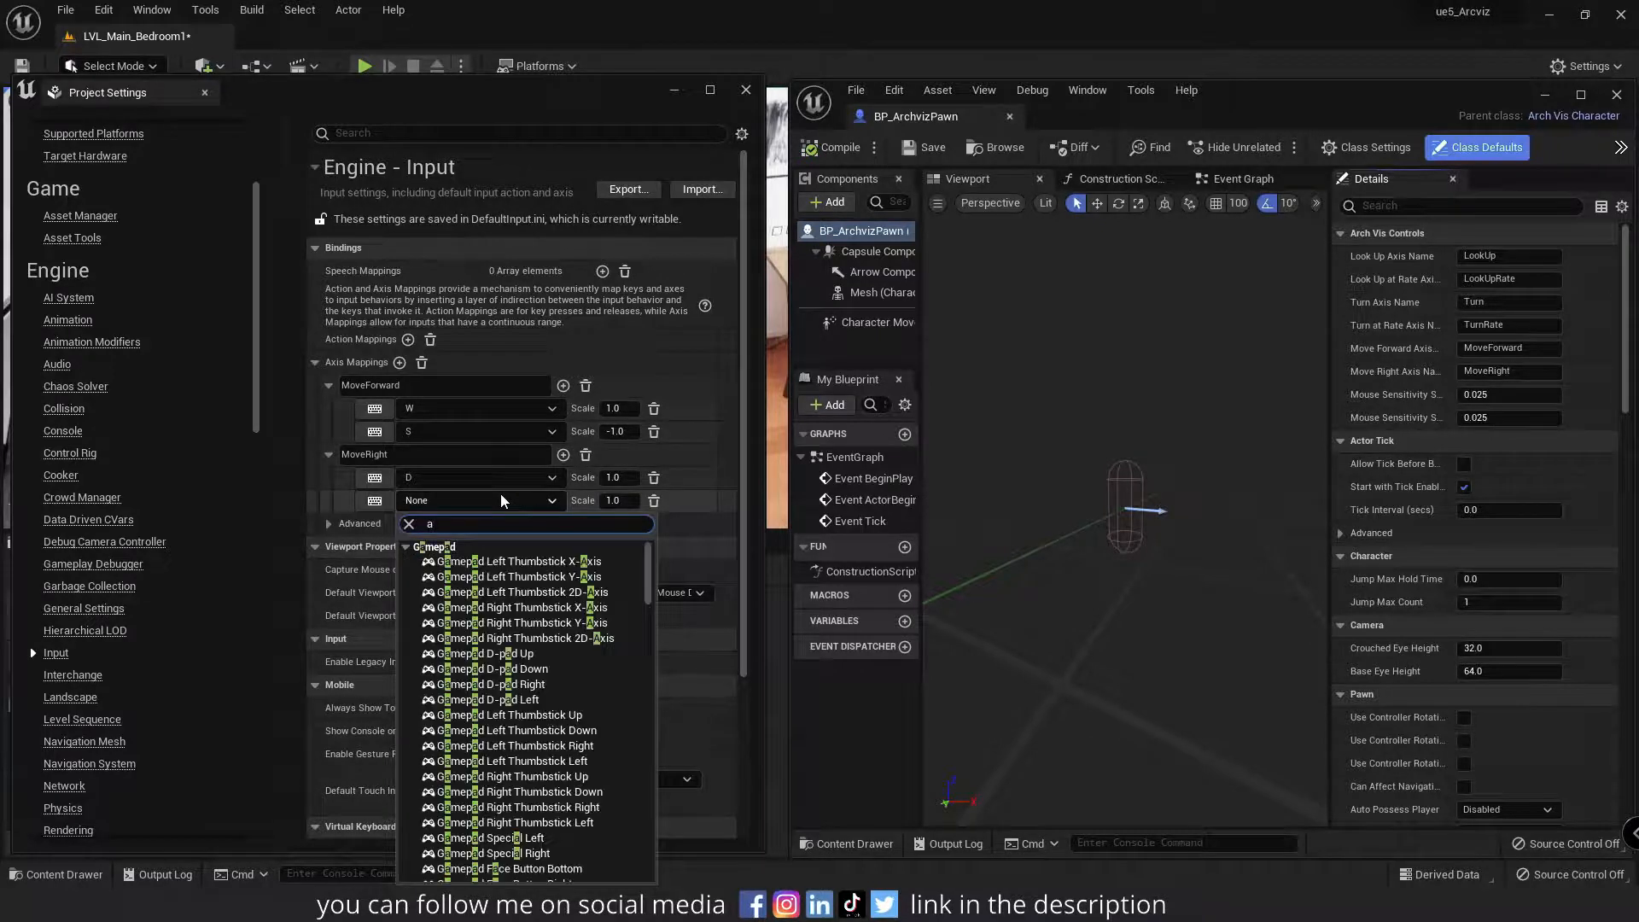
scroll(504, 603, "down", 5)
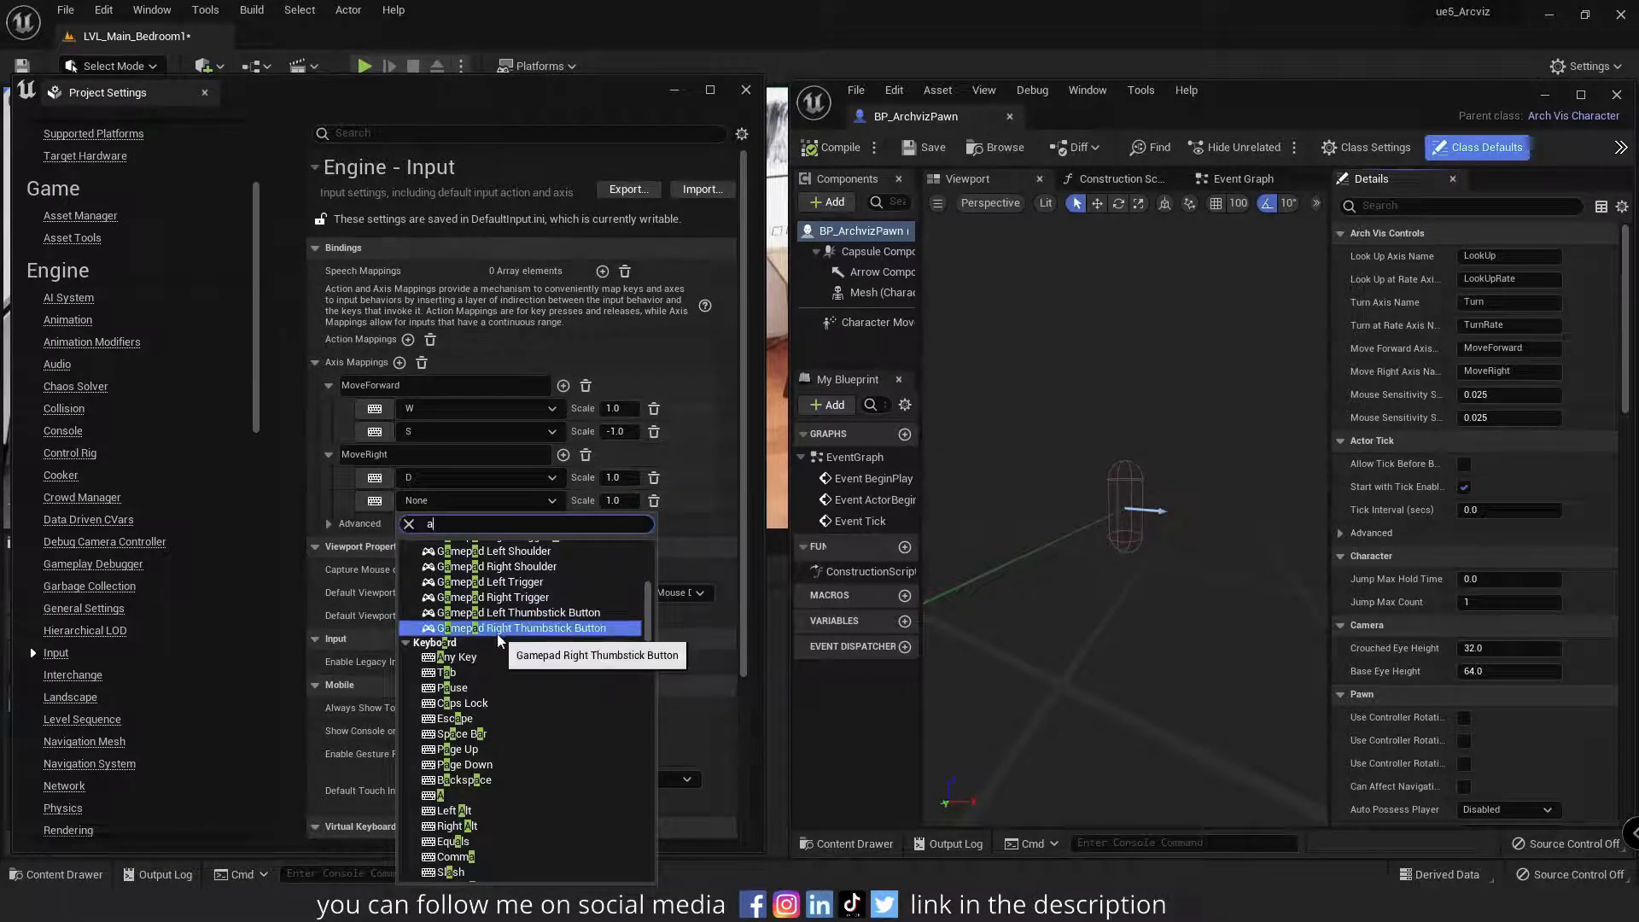
left_click(441, 795)
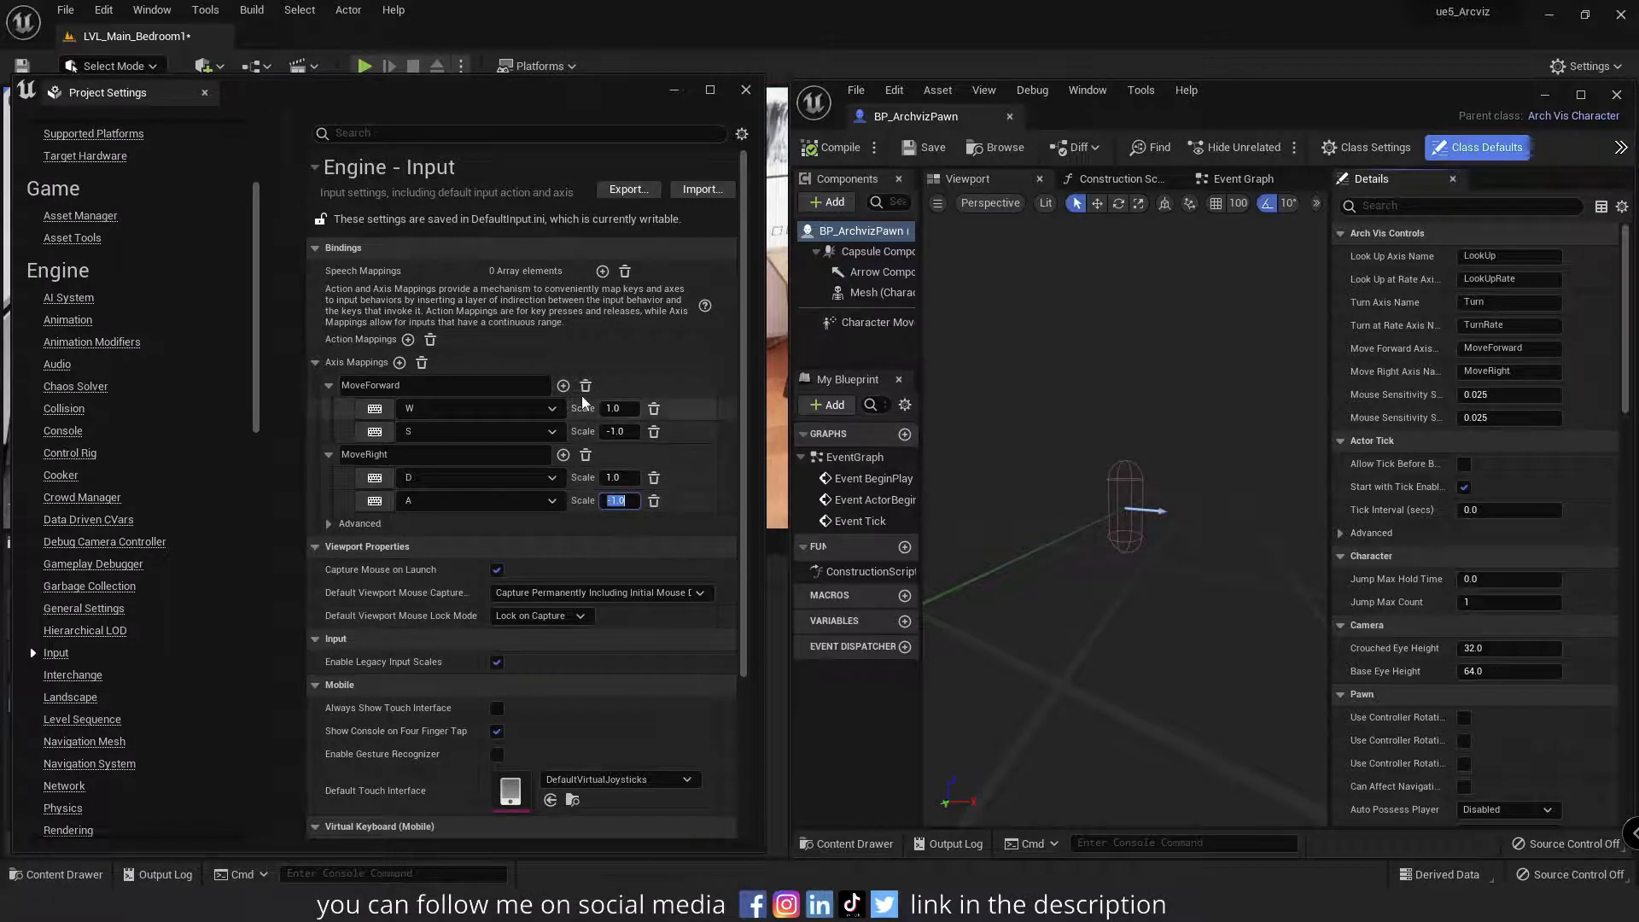
Add a new axis mapping named LookUp, copied from the pawn's Look Up Axis Name.
left_click(399, 362)
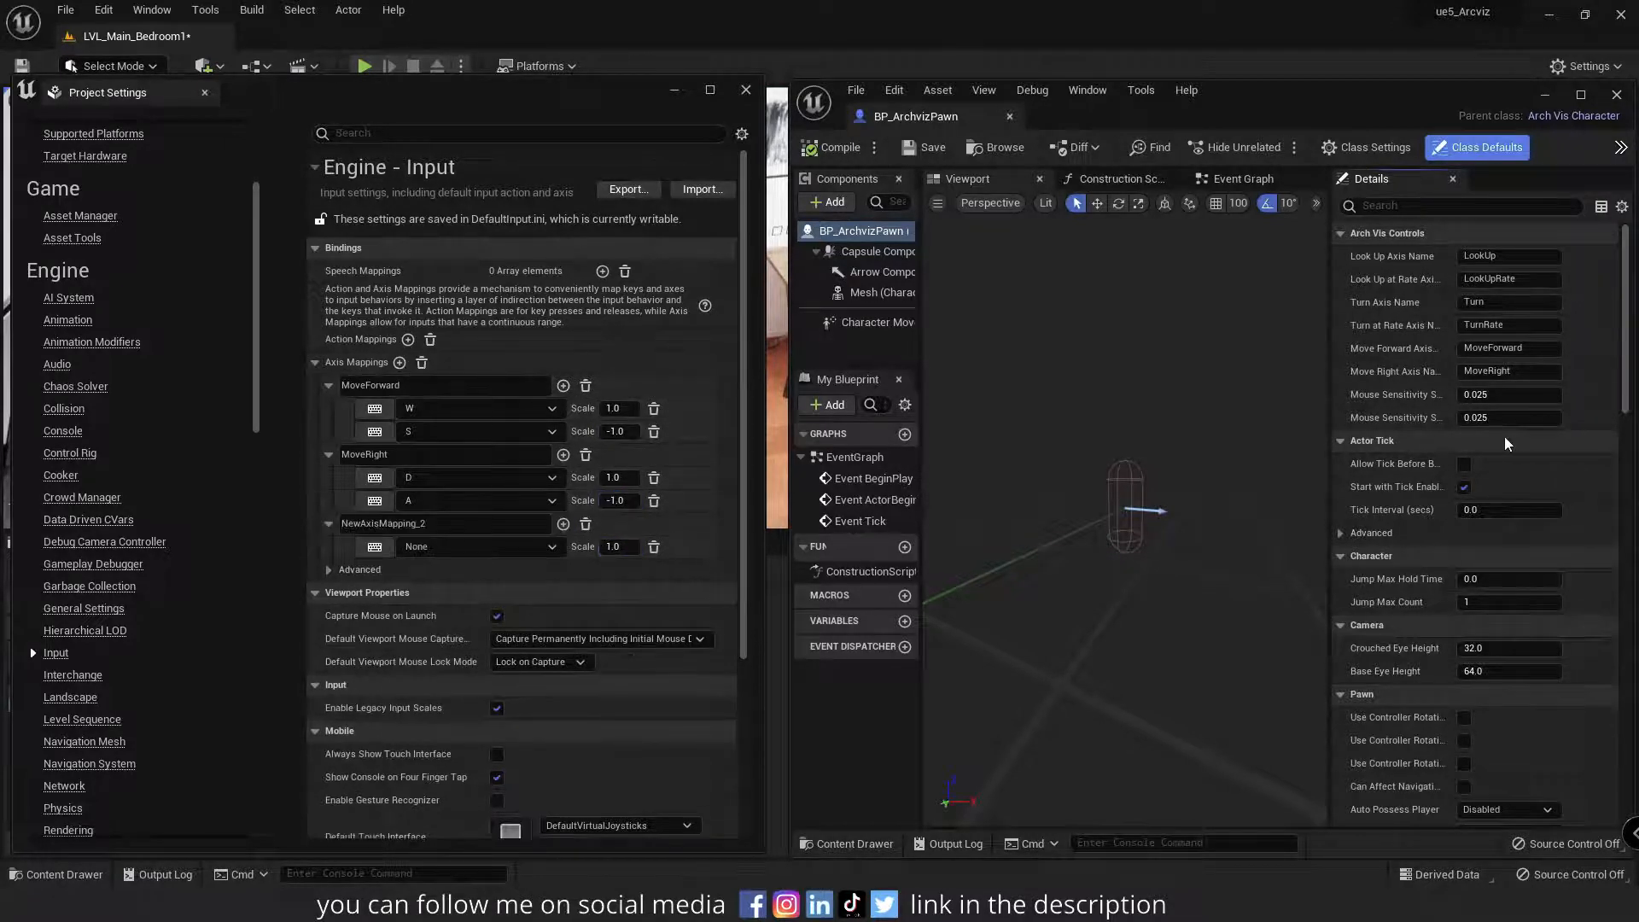
left_click(1503, 256)
key("ctrl+c")
left_click(465, 524)
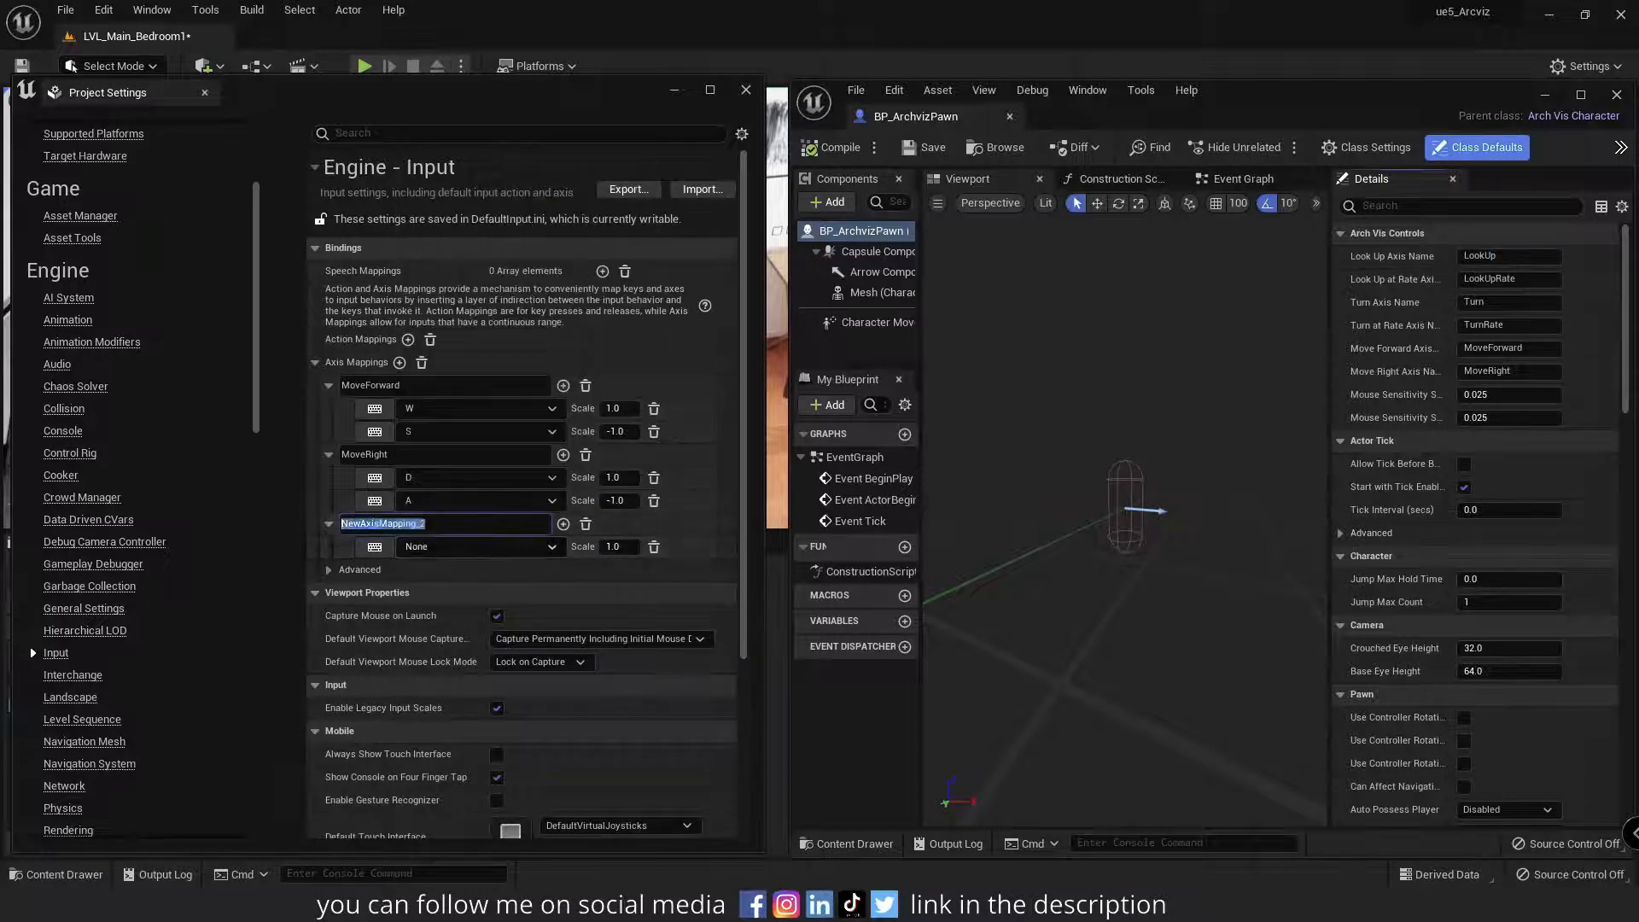
key("ctrl+v")
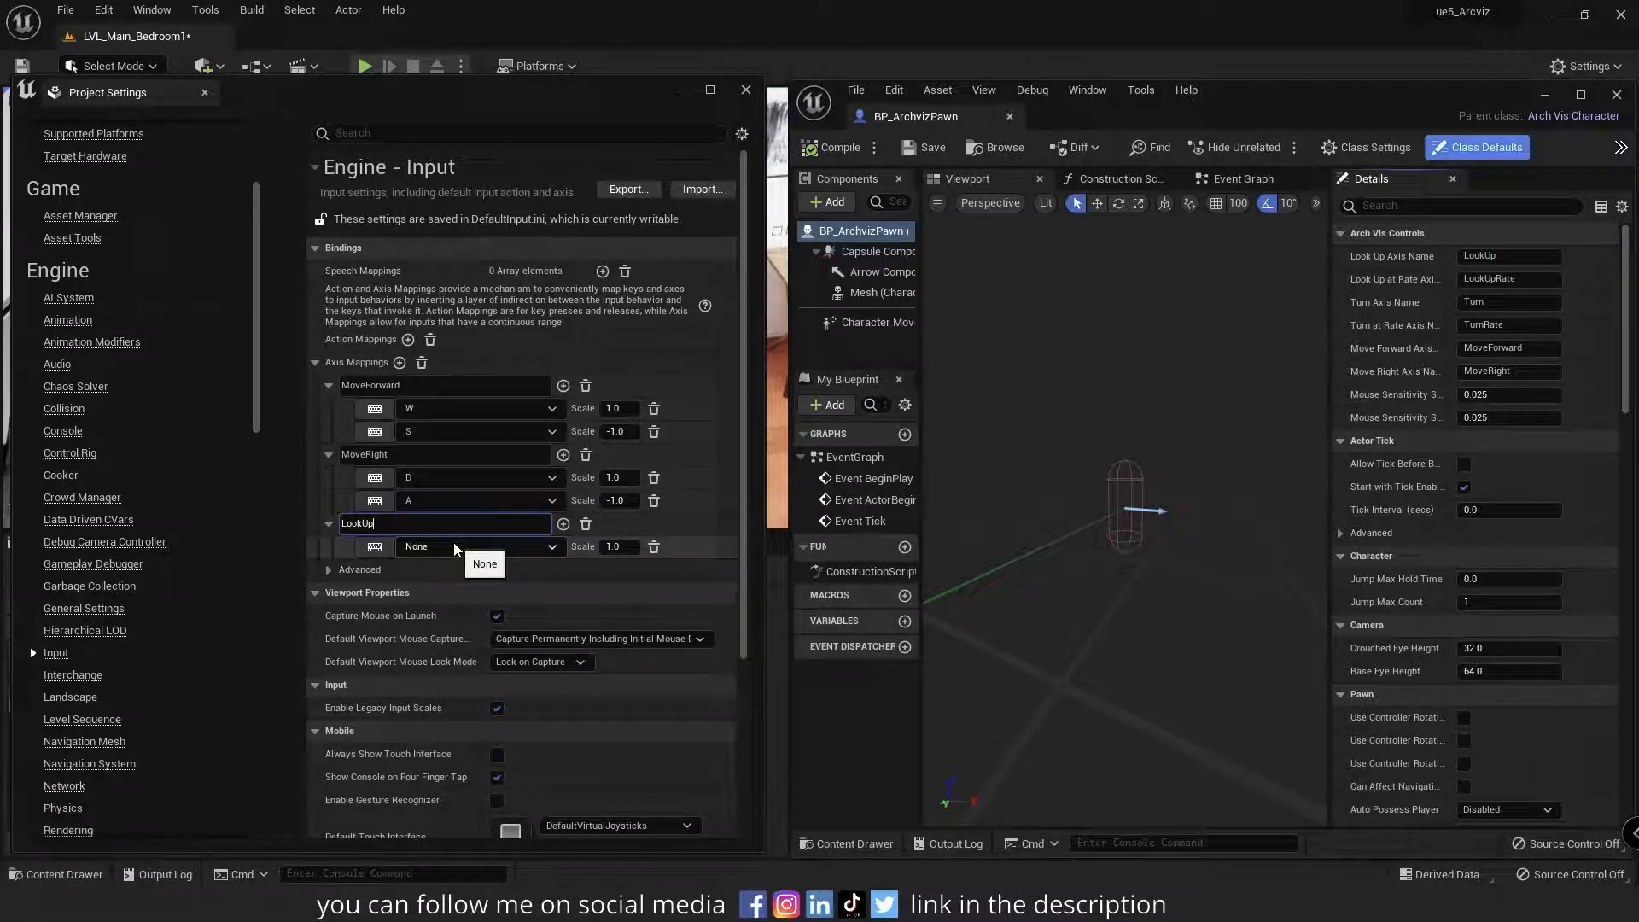
Assign Mouse Y to the LookUp axis mapping with a scale of -1.0.
left_click(453, 547)
left_click(453, 546)
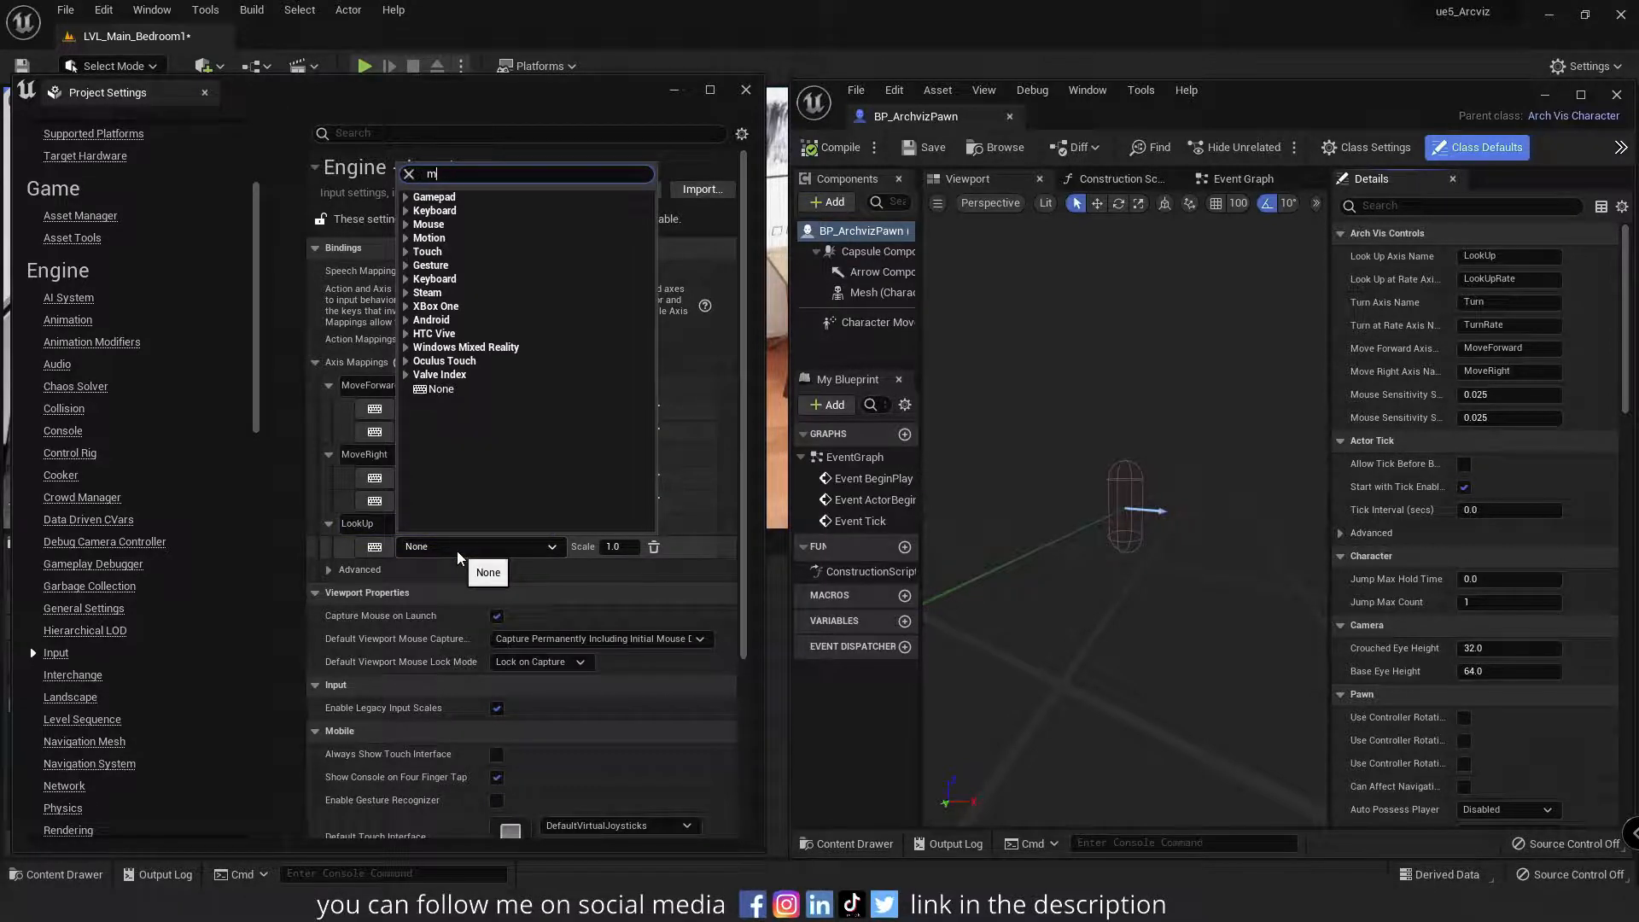
type("mouse y")
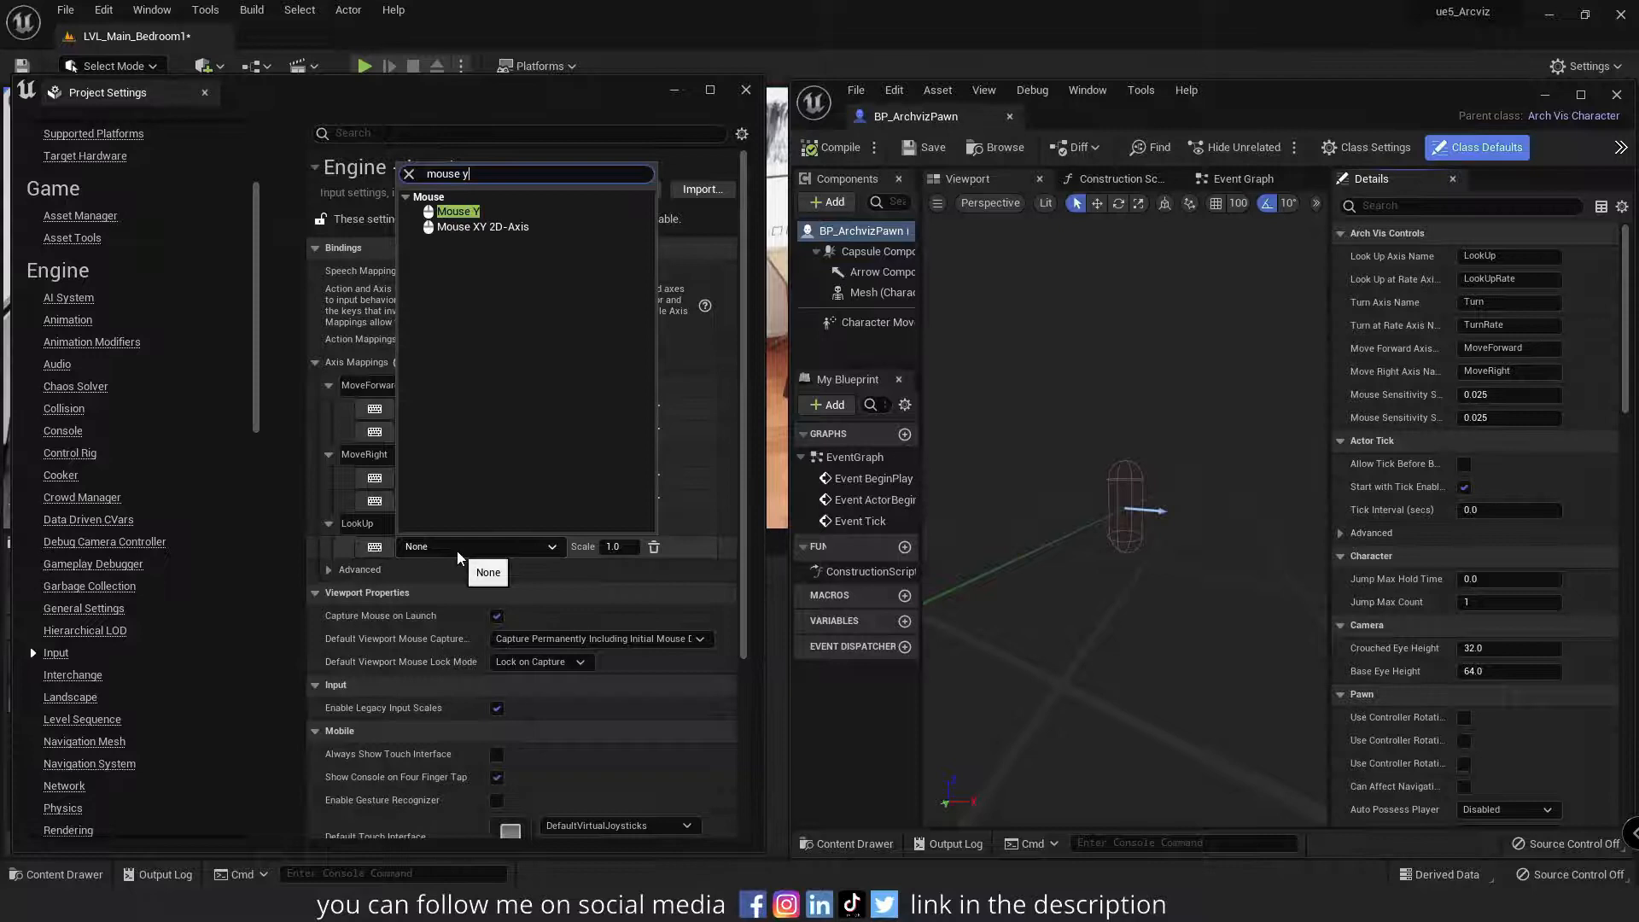
key("Return")
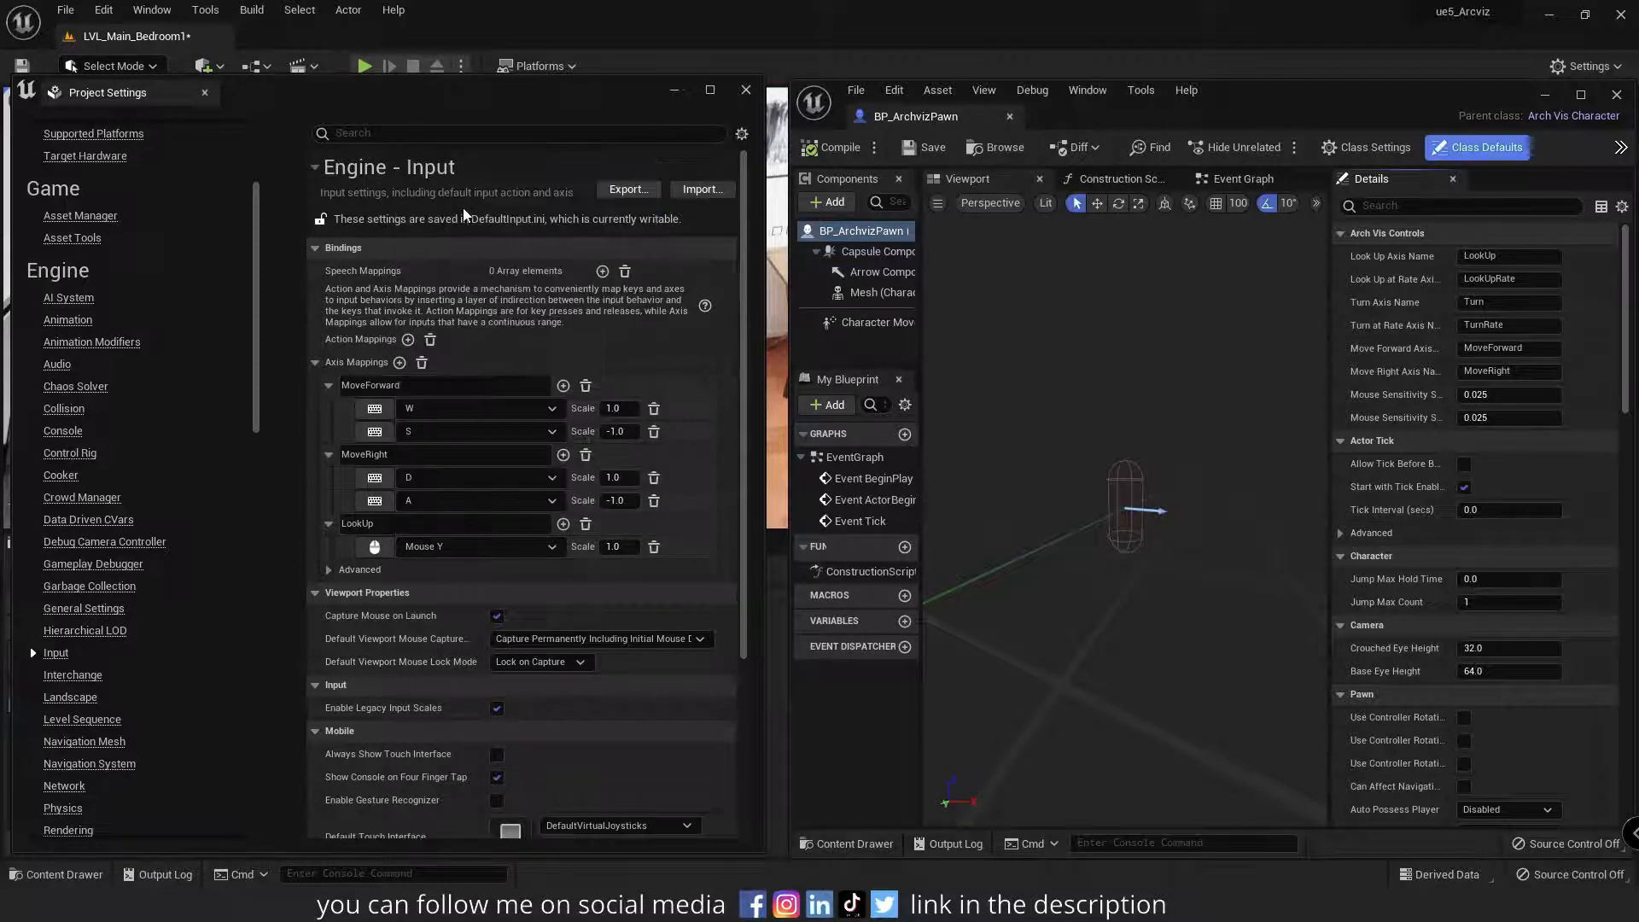
left_click(617, 546)
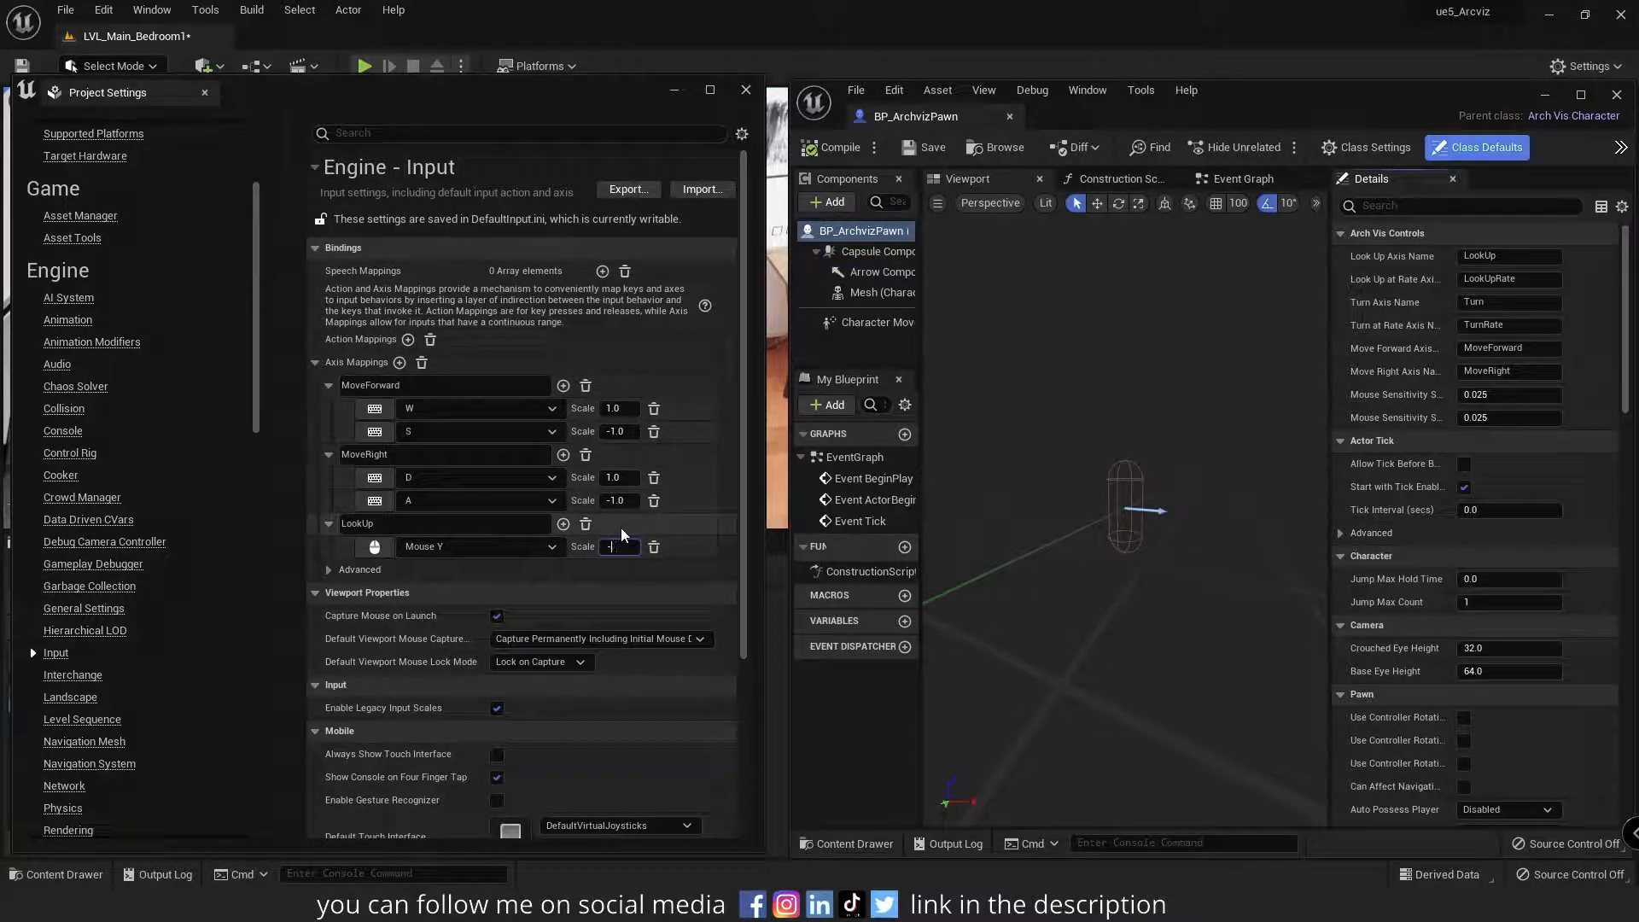
Add a new axis mapping named Turn, copied from the pawn's Turn Axis Name.
left_click(398, 362)
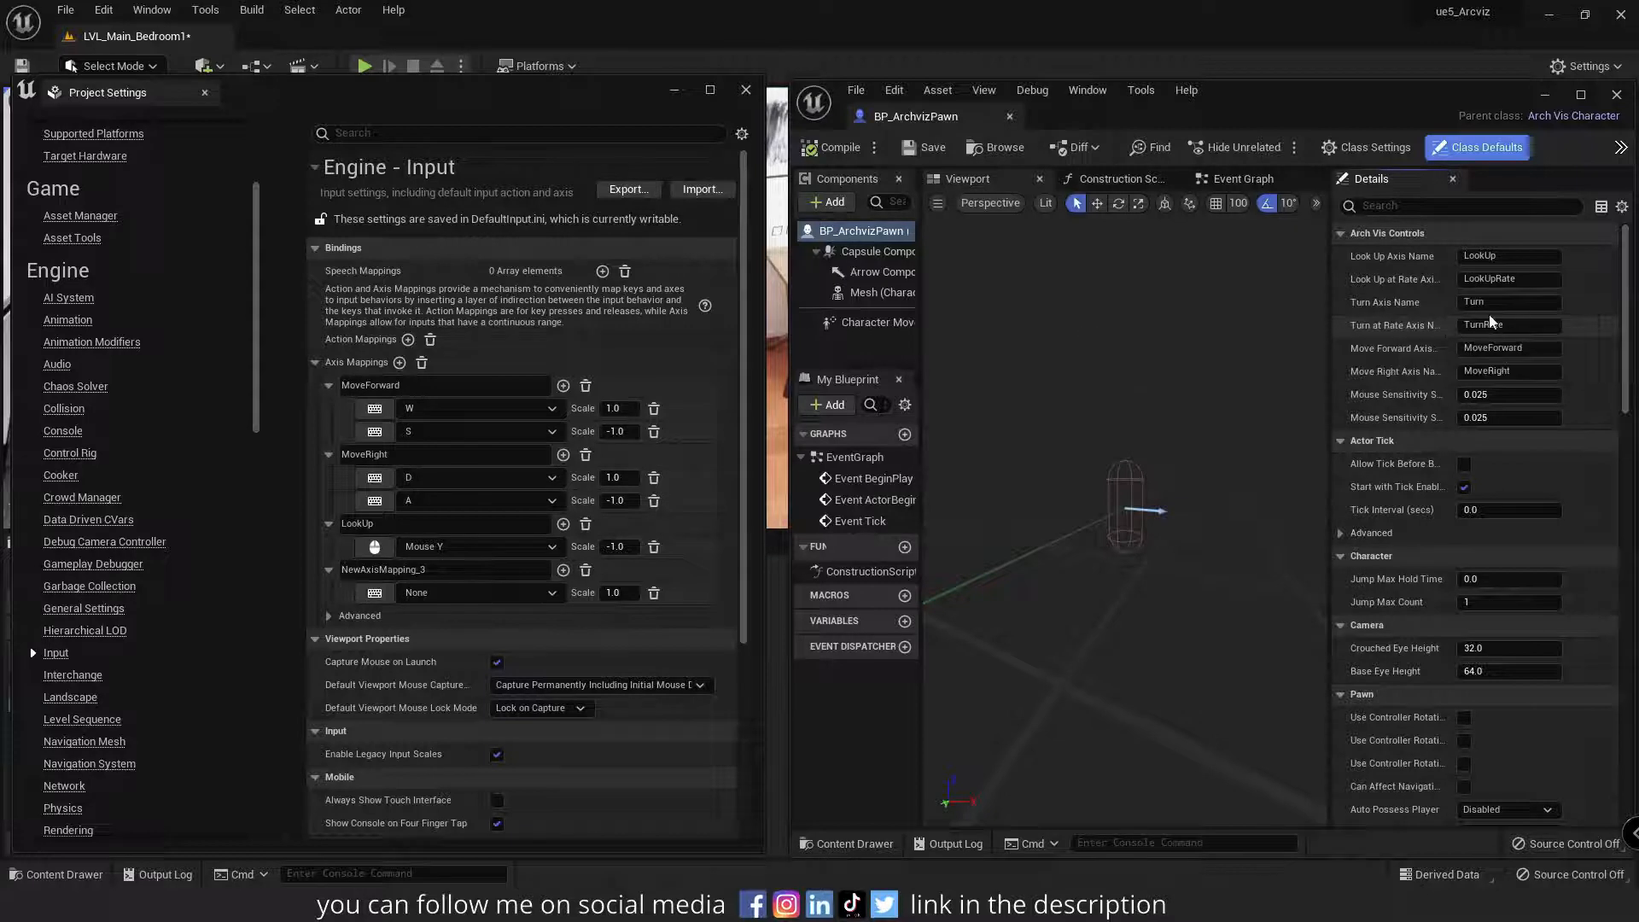
left_click(1467, 302)
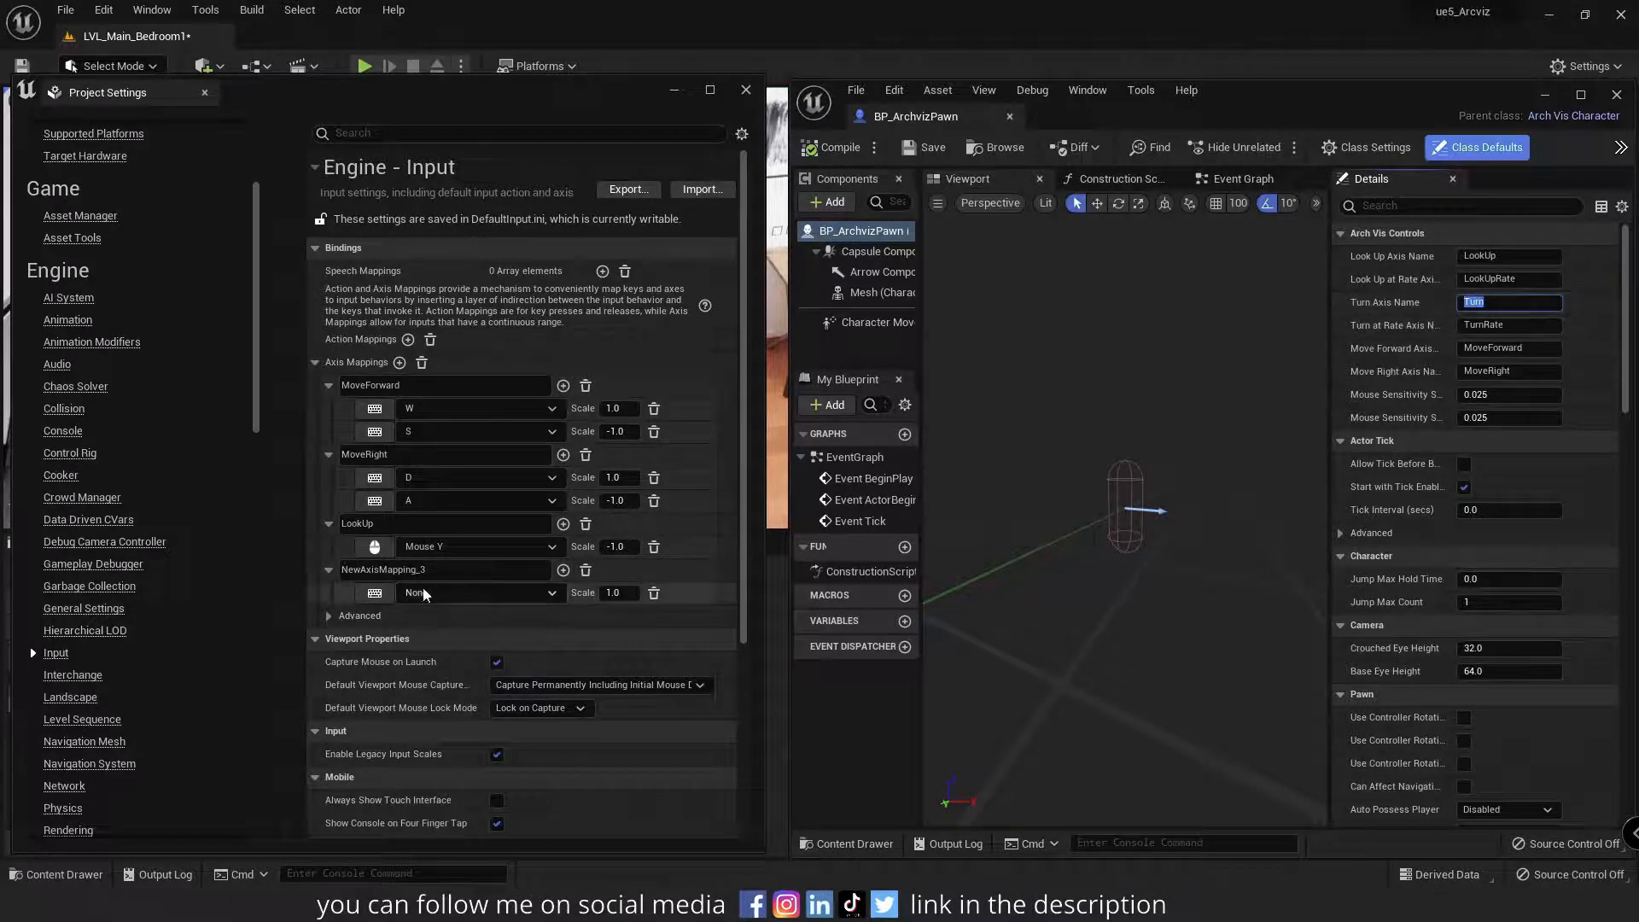
double_click(401, 570)
key("ctrl+v")
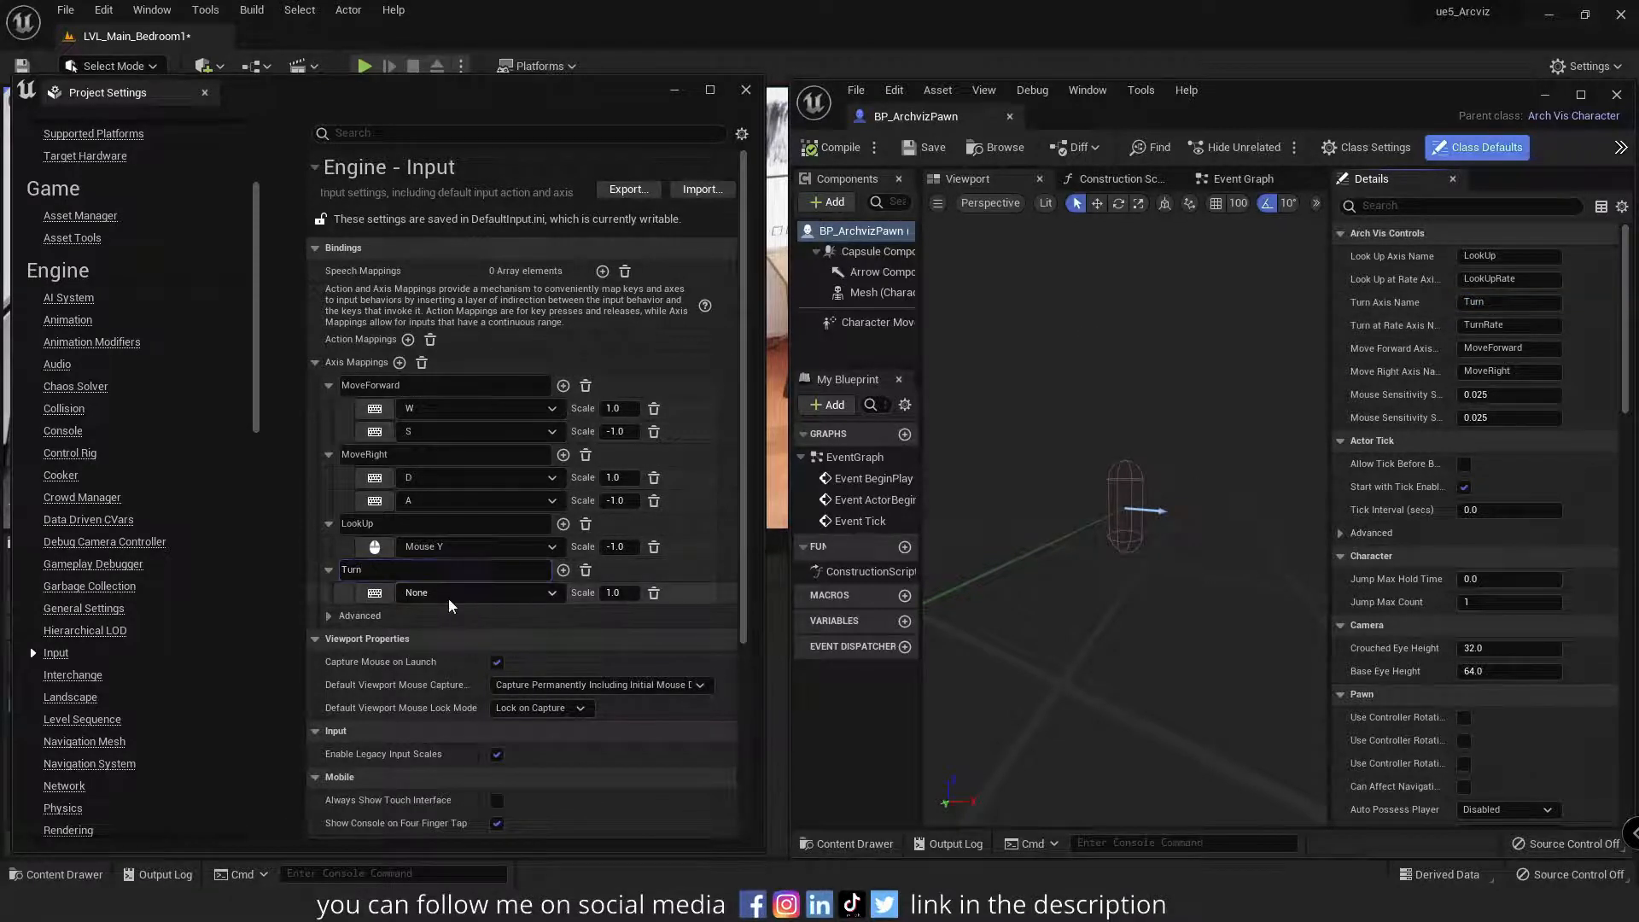
Assign Mouse X to the Turn axis mapping.
left_click(449, 595)
type("mou")
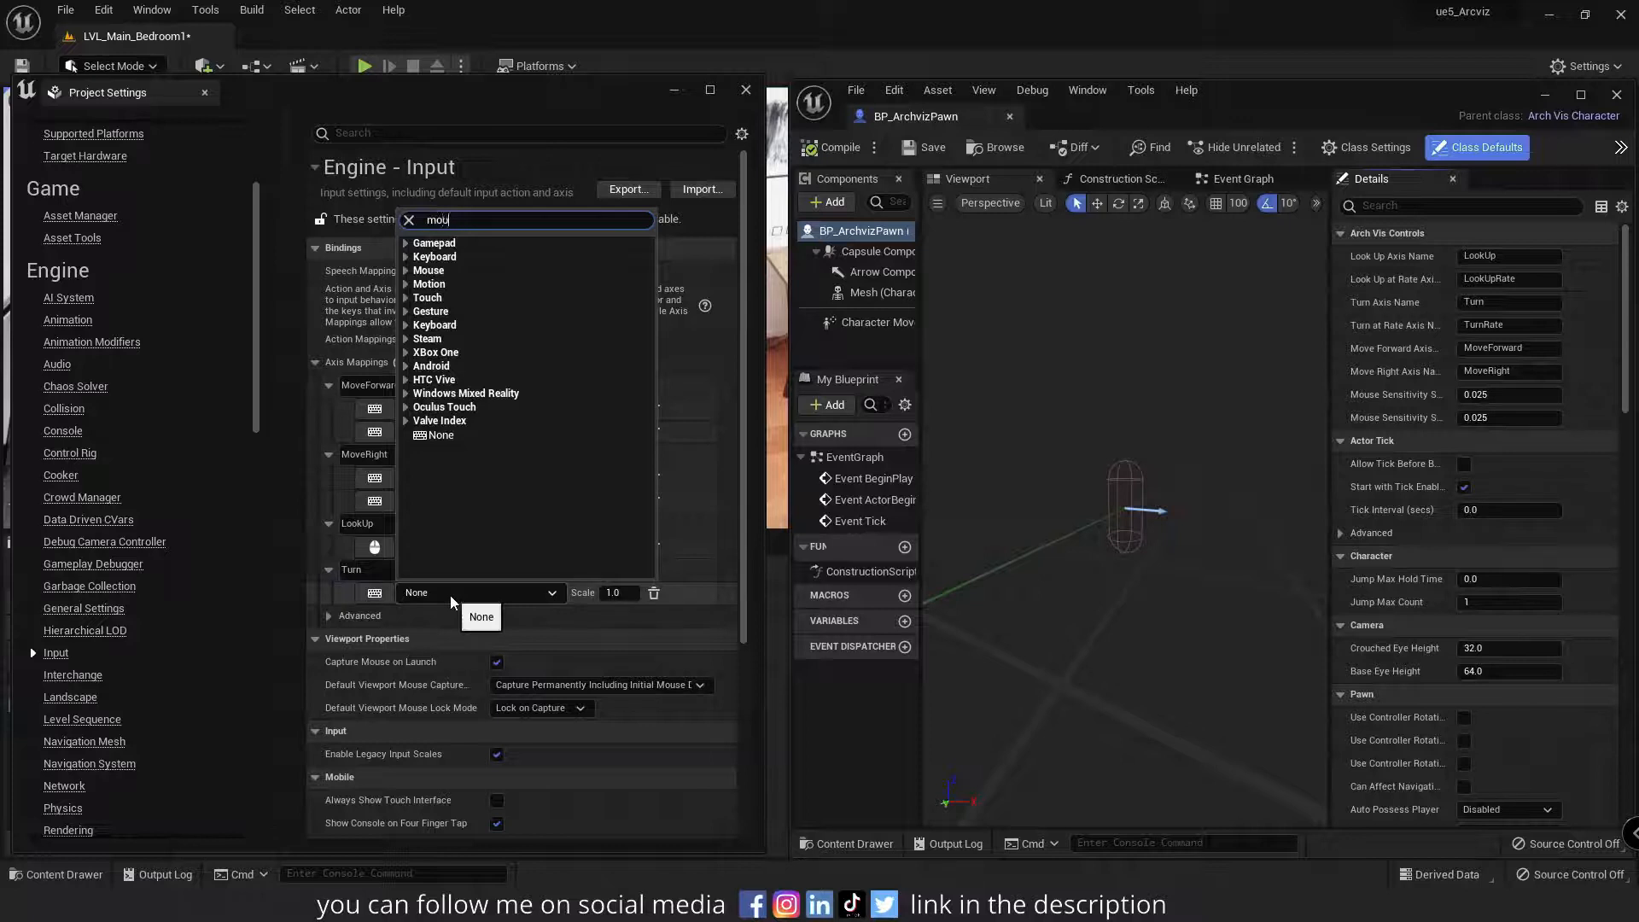
type("se x")
left_click(449, 596)
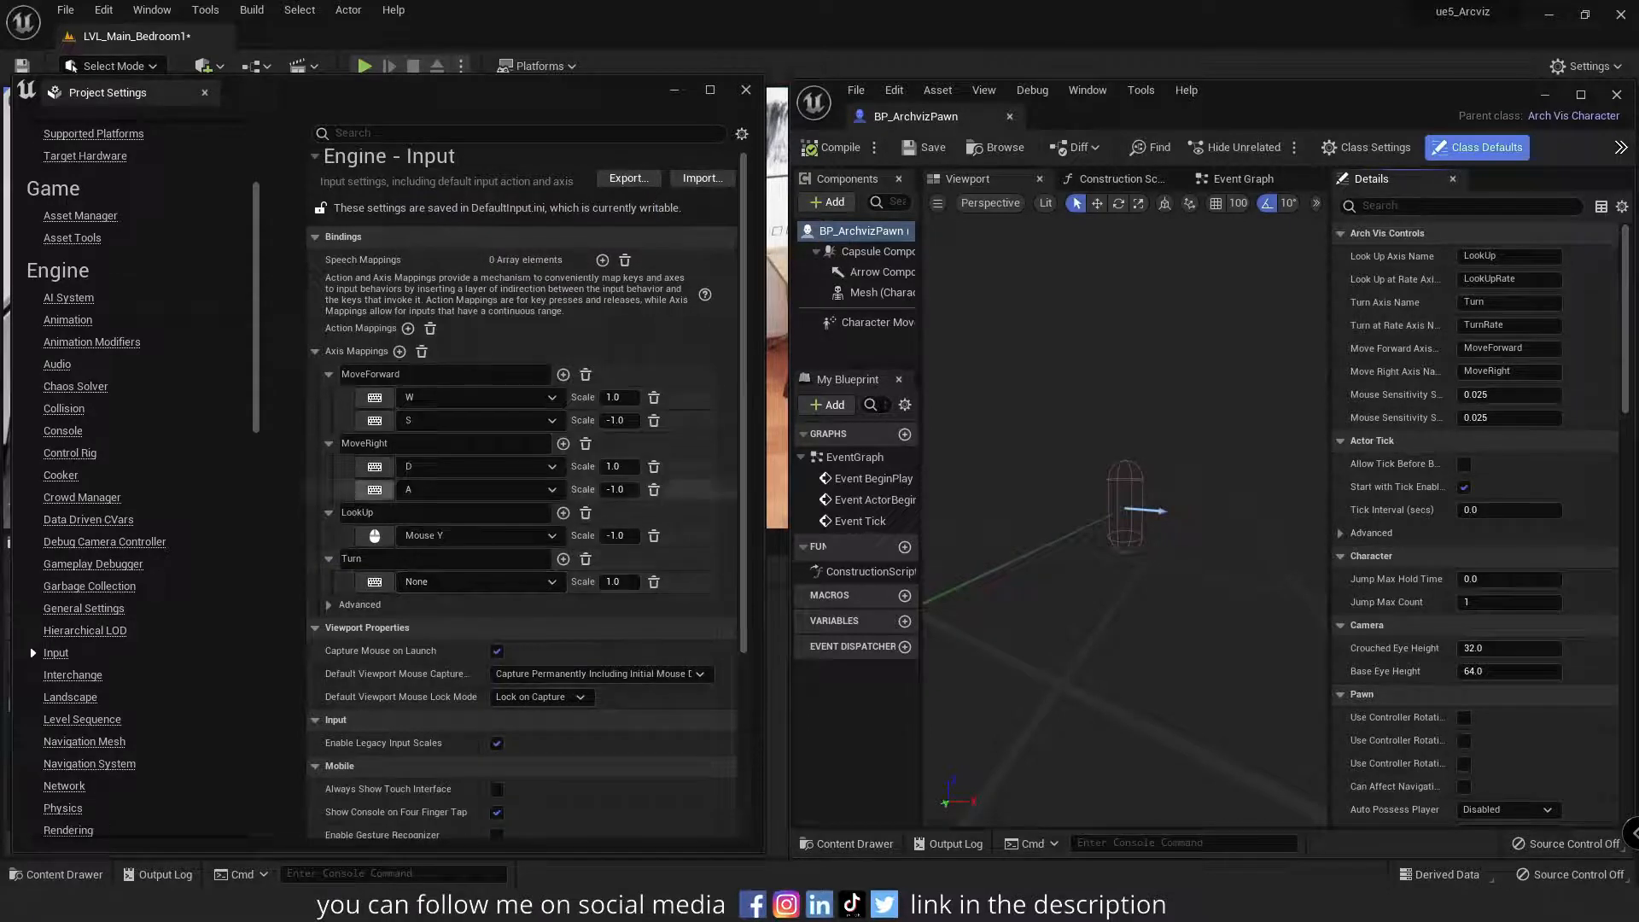
left_click(442, 584)
type("mouse x")
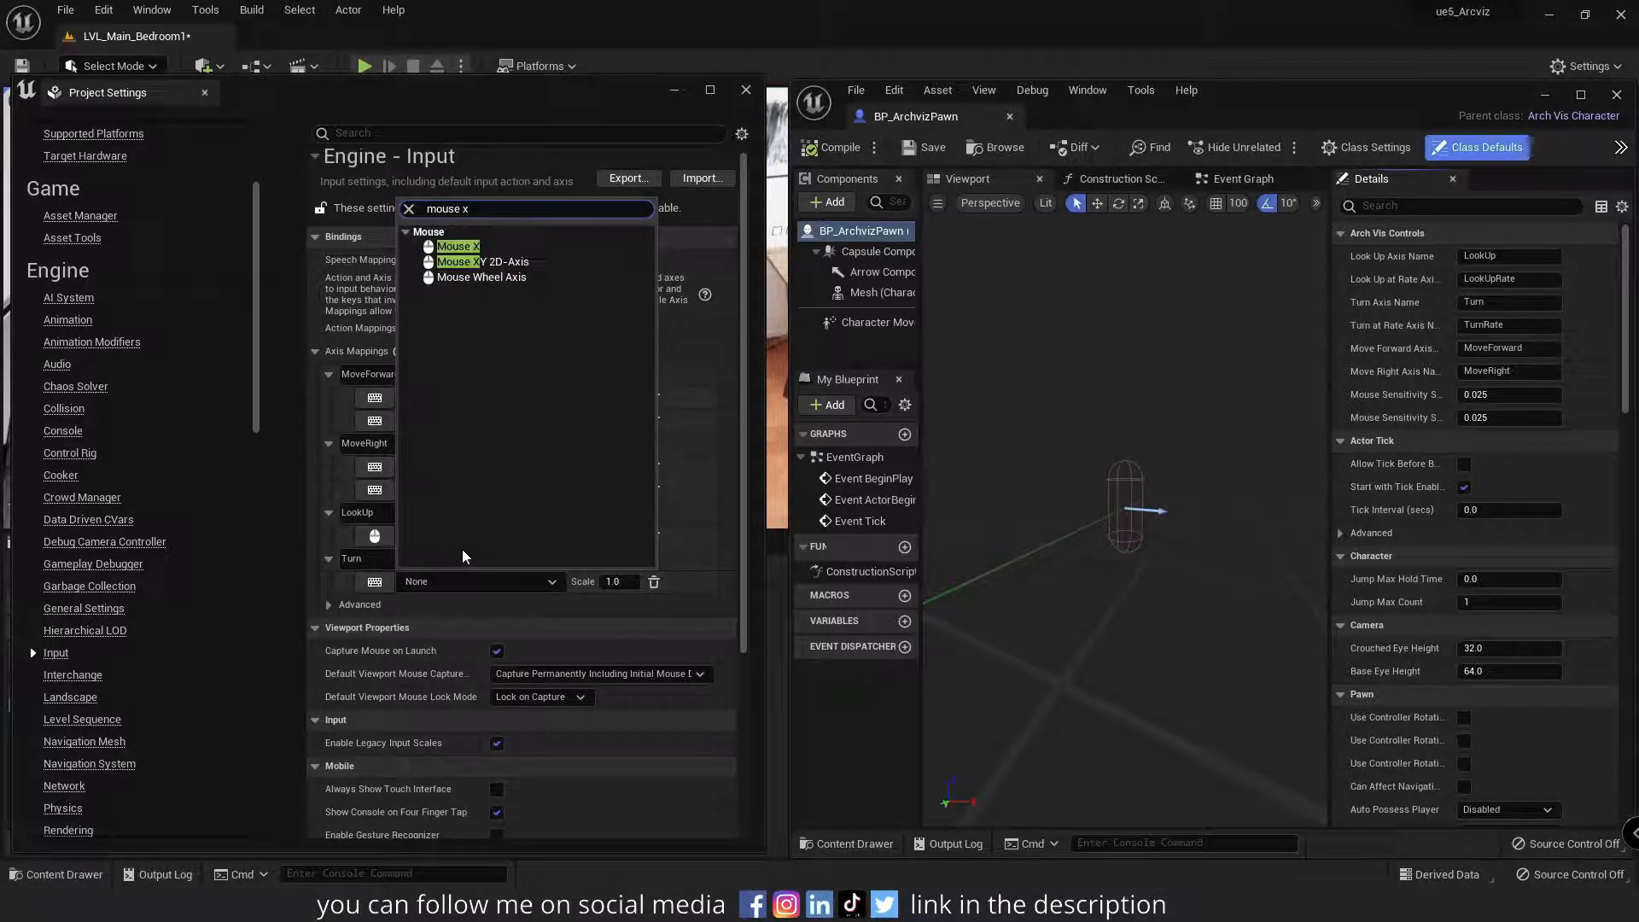
left_click(475, 245)
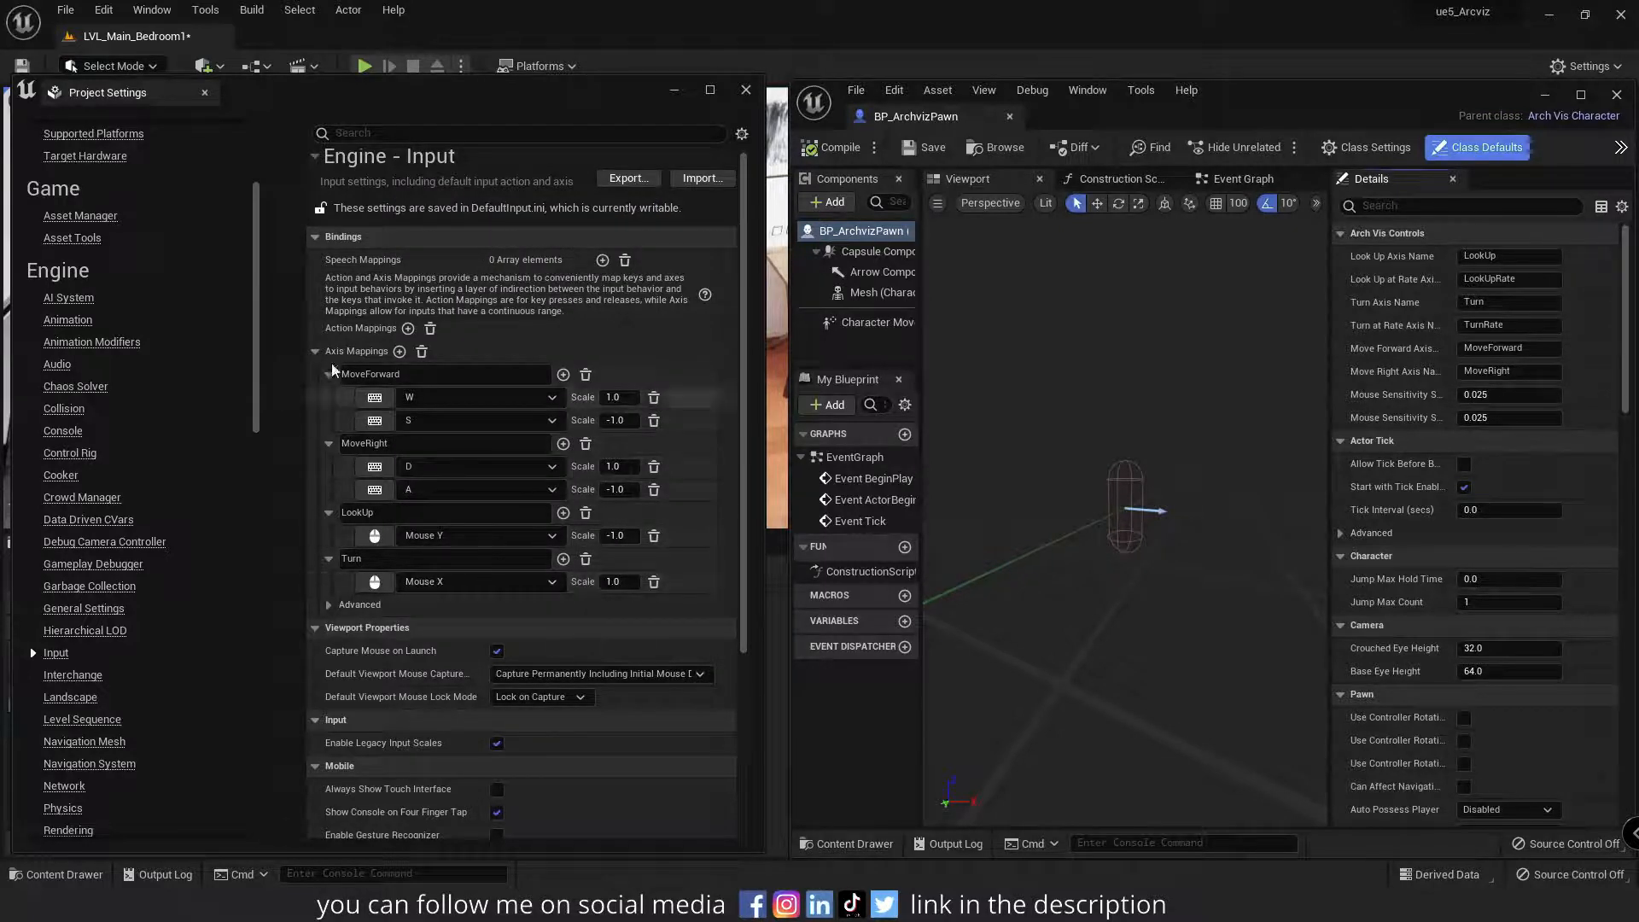
Compile the BP_ArchvizPawn Blueprint, and close both its editor and the Project Settings.
left_click(813, 152)
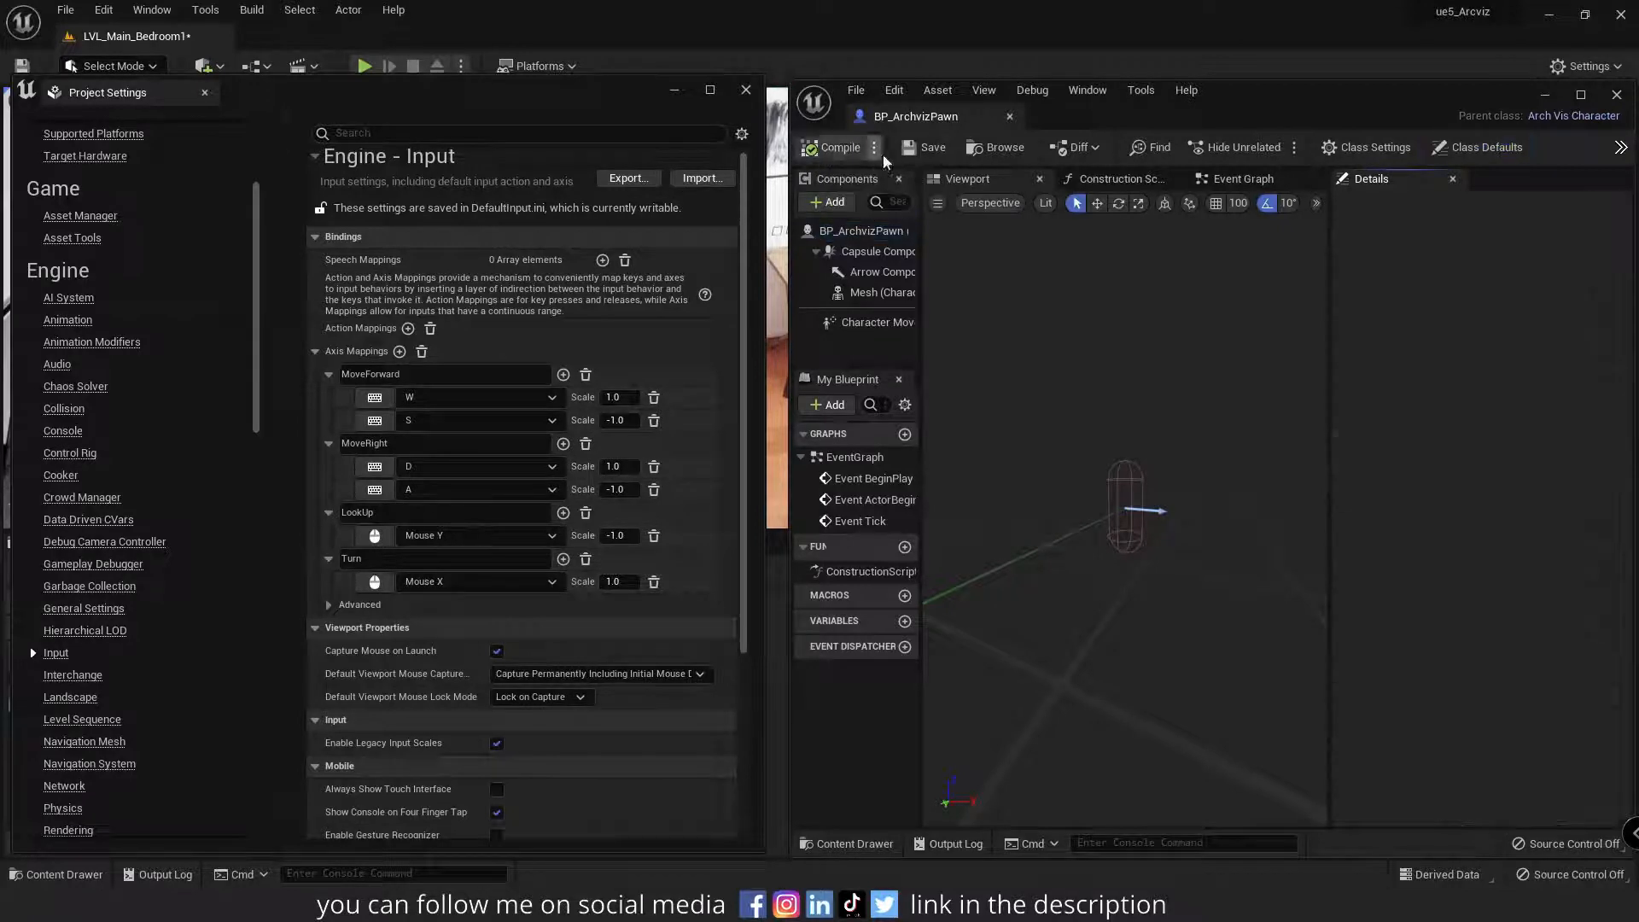
middle_click(932, 120)
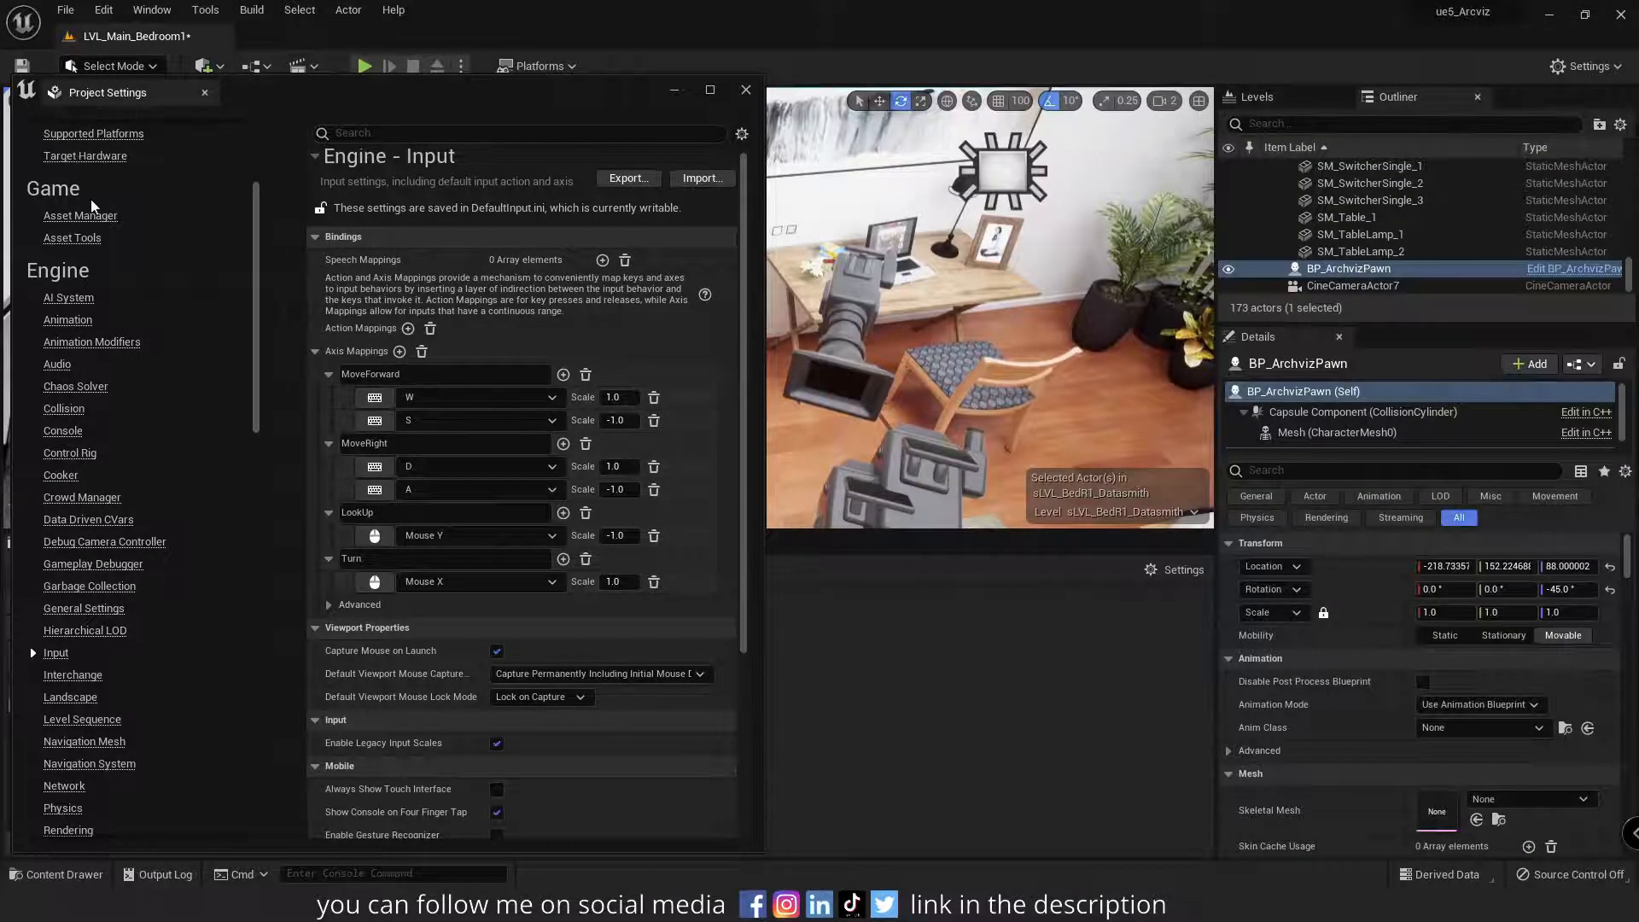
left_click_drag(362, 103, 571, 91)
middle_click(373, 84)
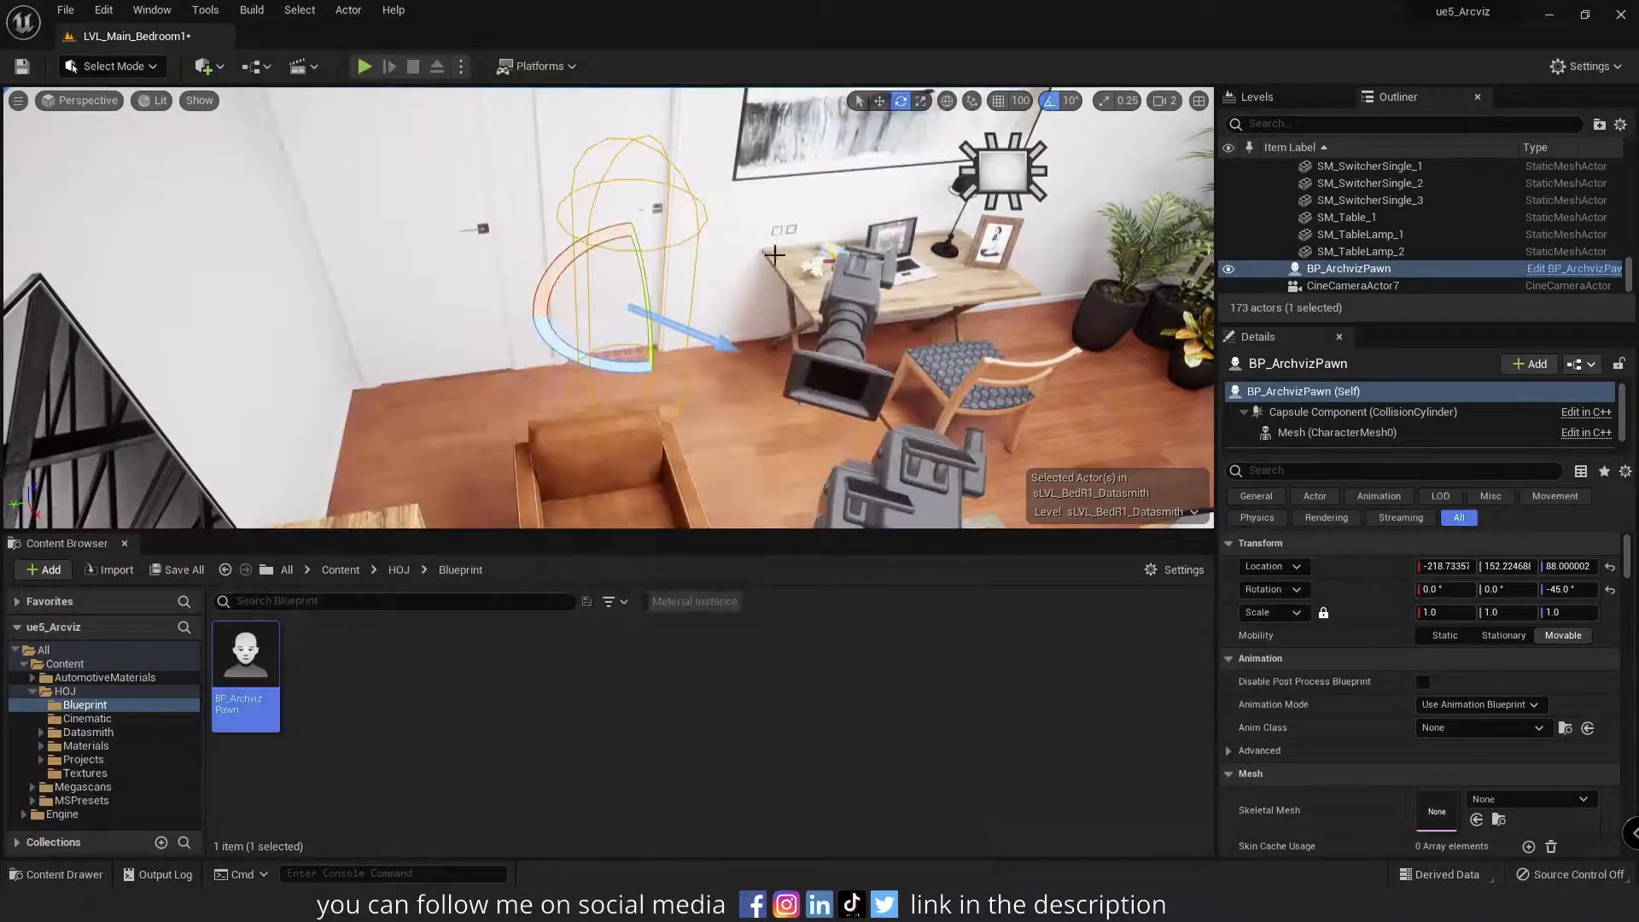
right_click_drag(808, 283, 745, 330)
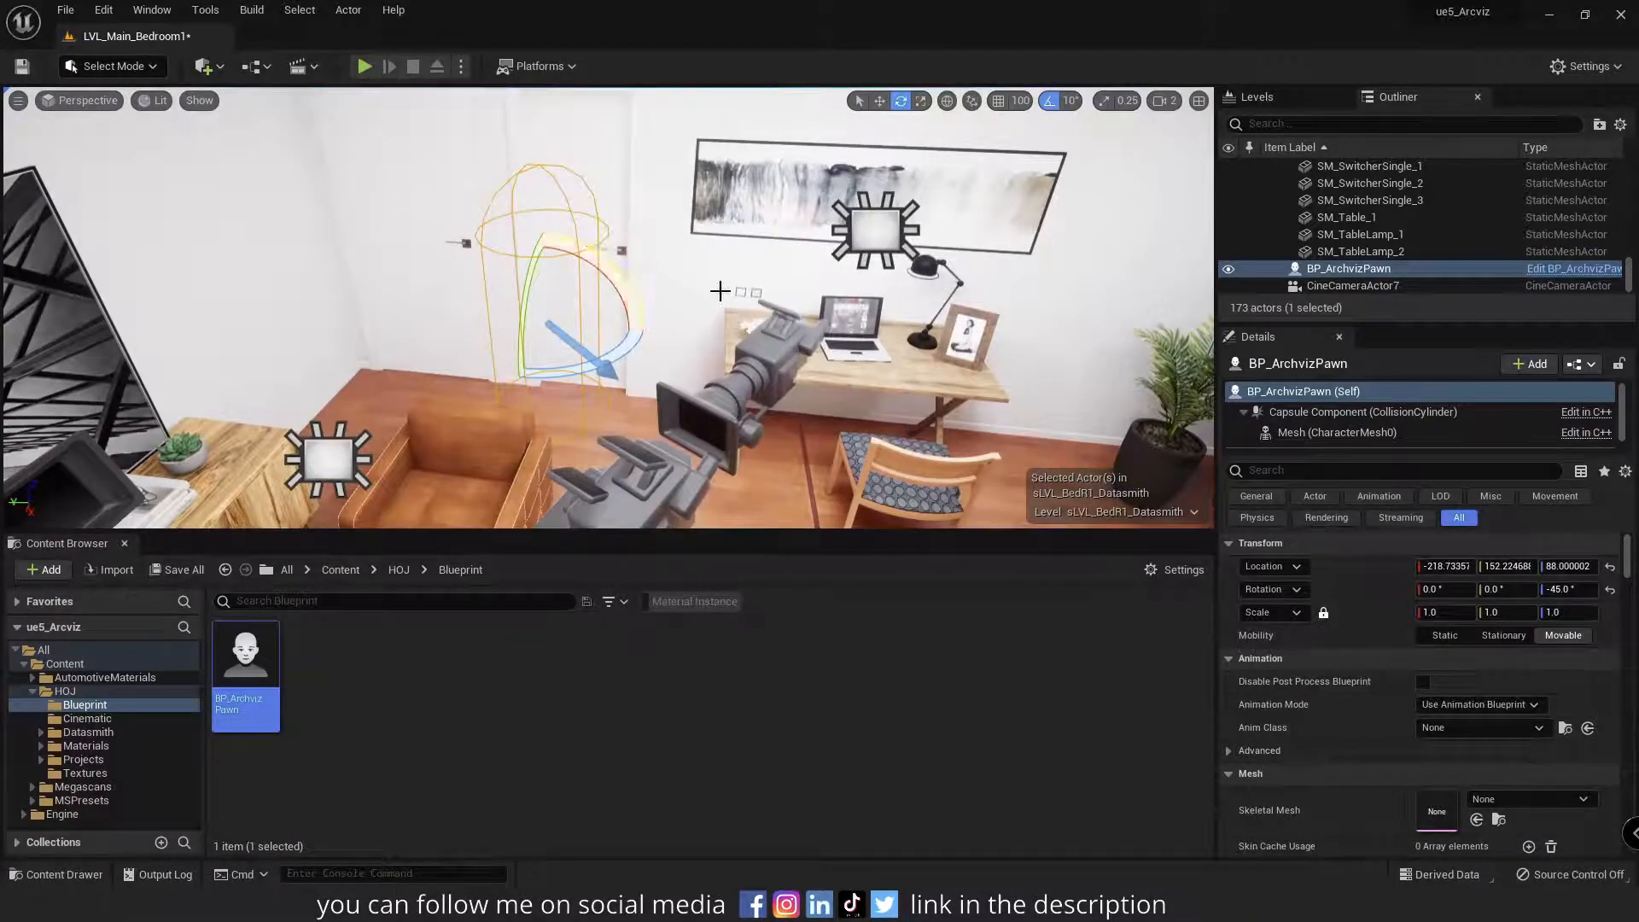
right_click_drag(721, 289, 733, 331)
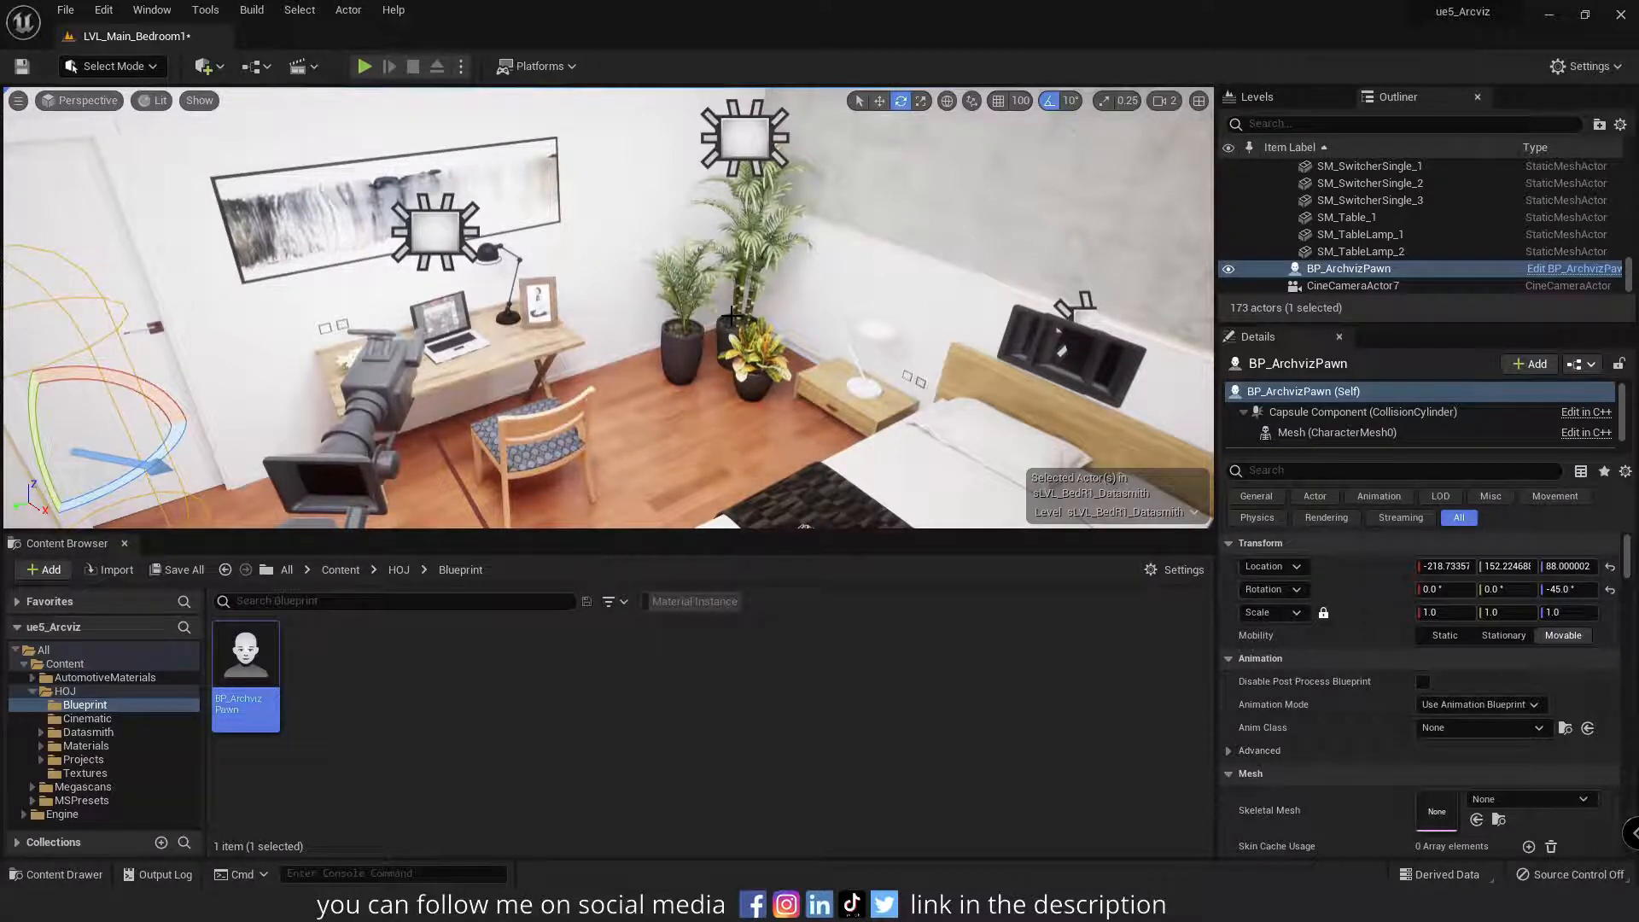
Select all the room's structure meshes from SM_BaseBoard_01 through SM_WindowGlass_01 and locate their assets in the Structure folder.
right_click_drag(658, 268, 658, 269)
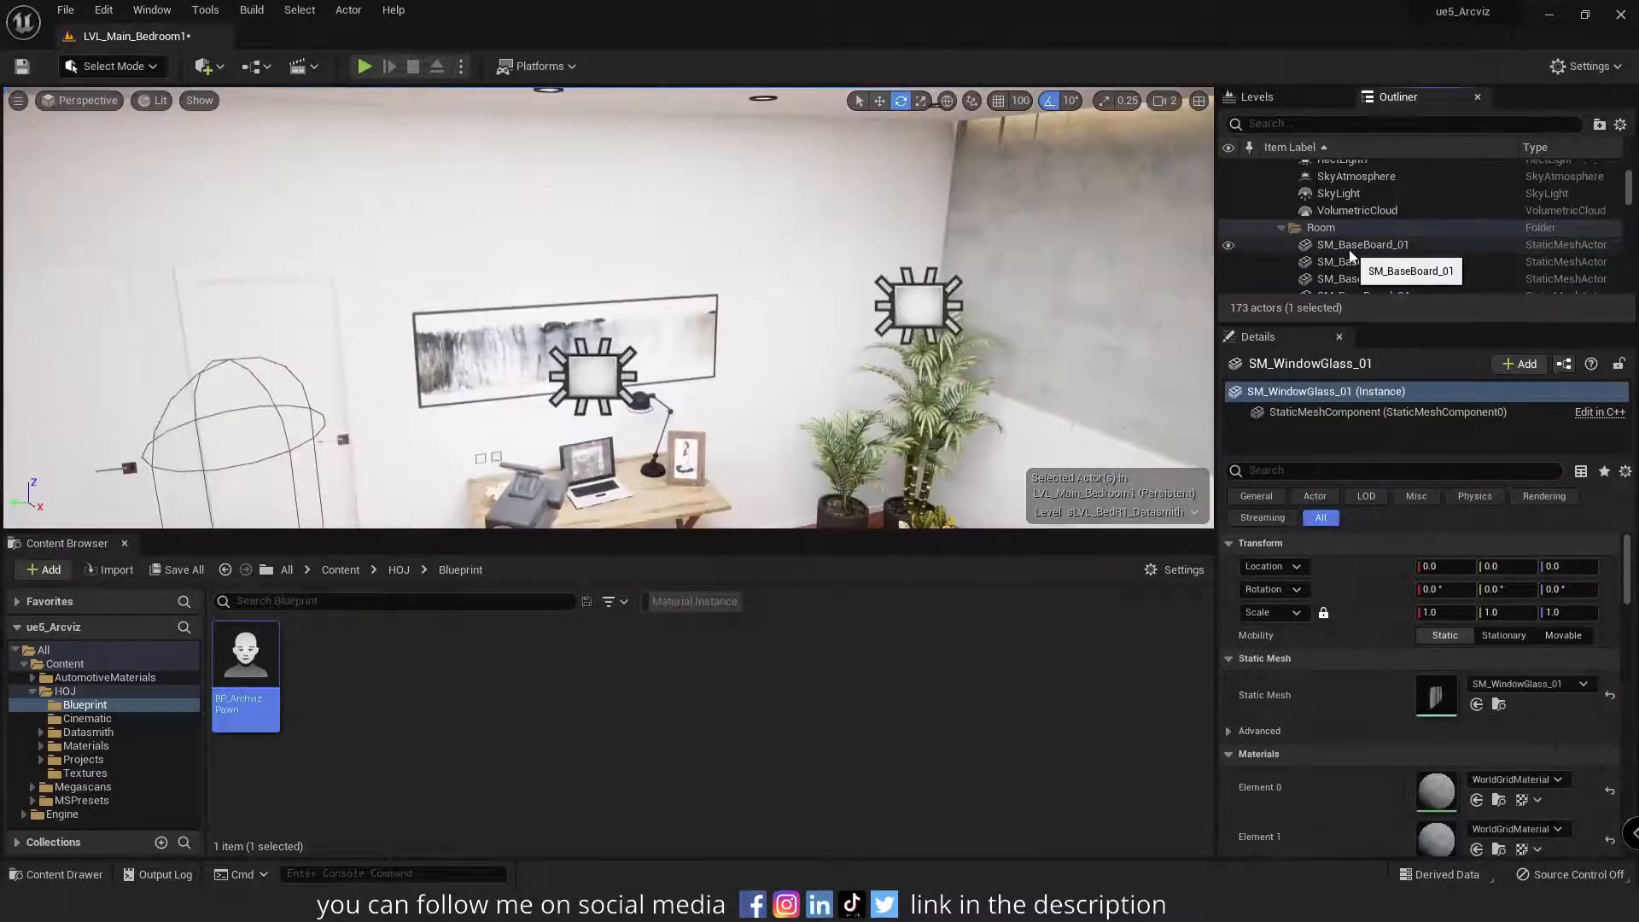
left_click(1351, 246, "shift")
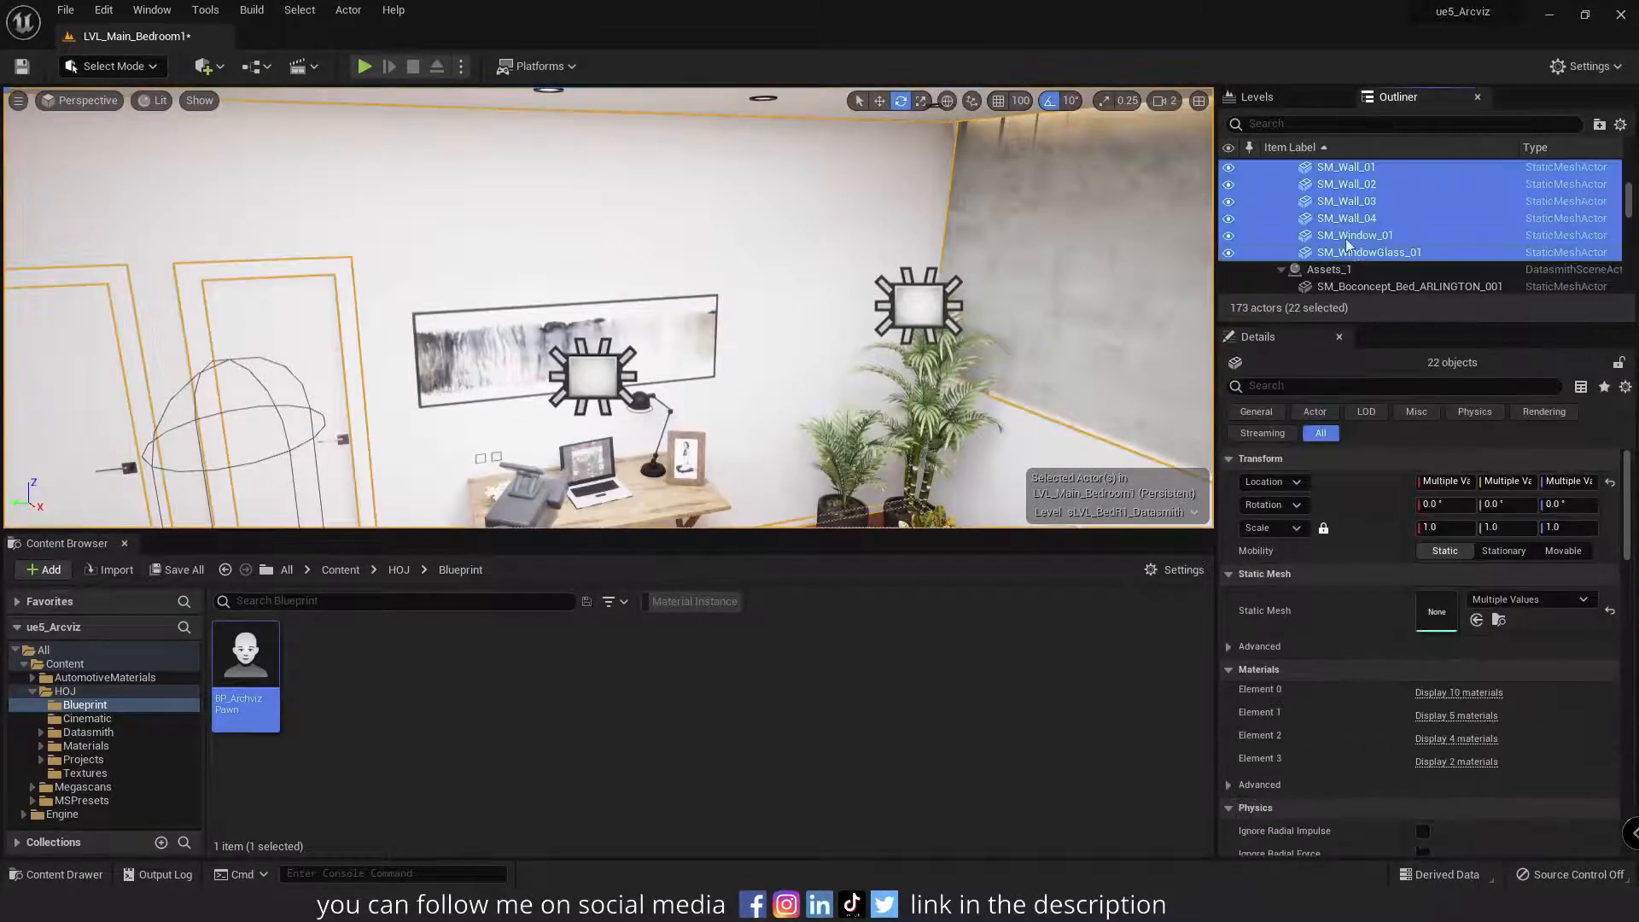
left_click_drag(1323, 323, 1324, 492)
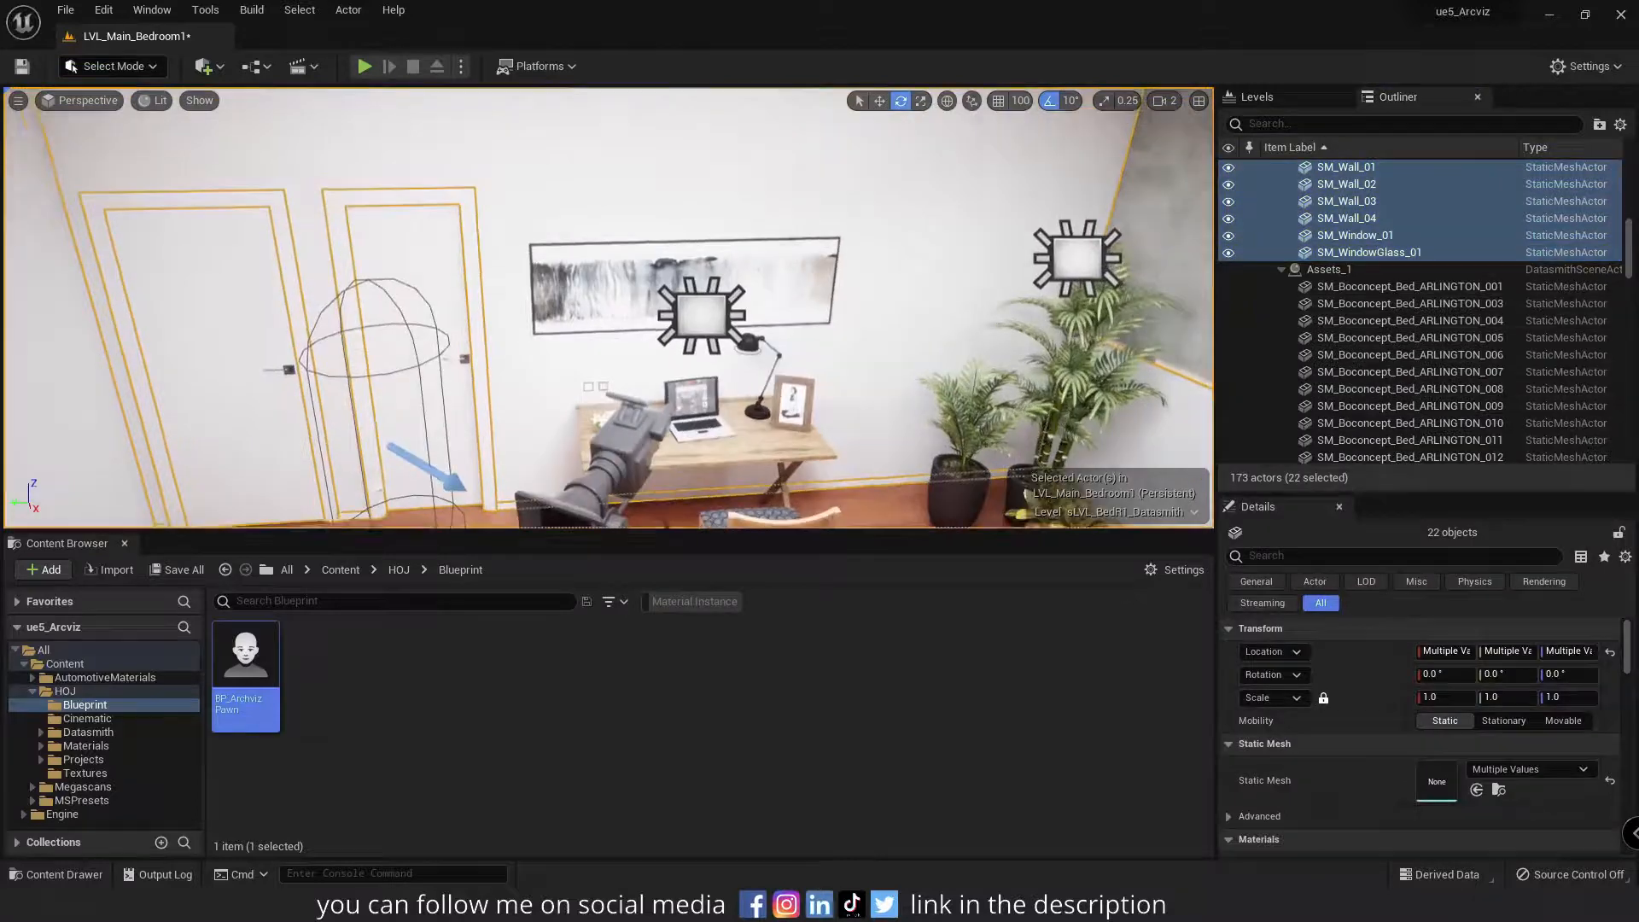
key("ctrl+b")
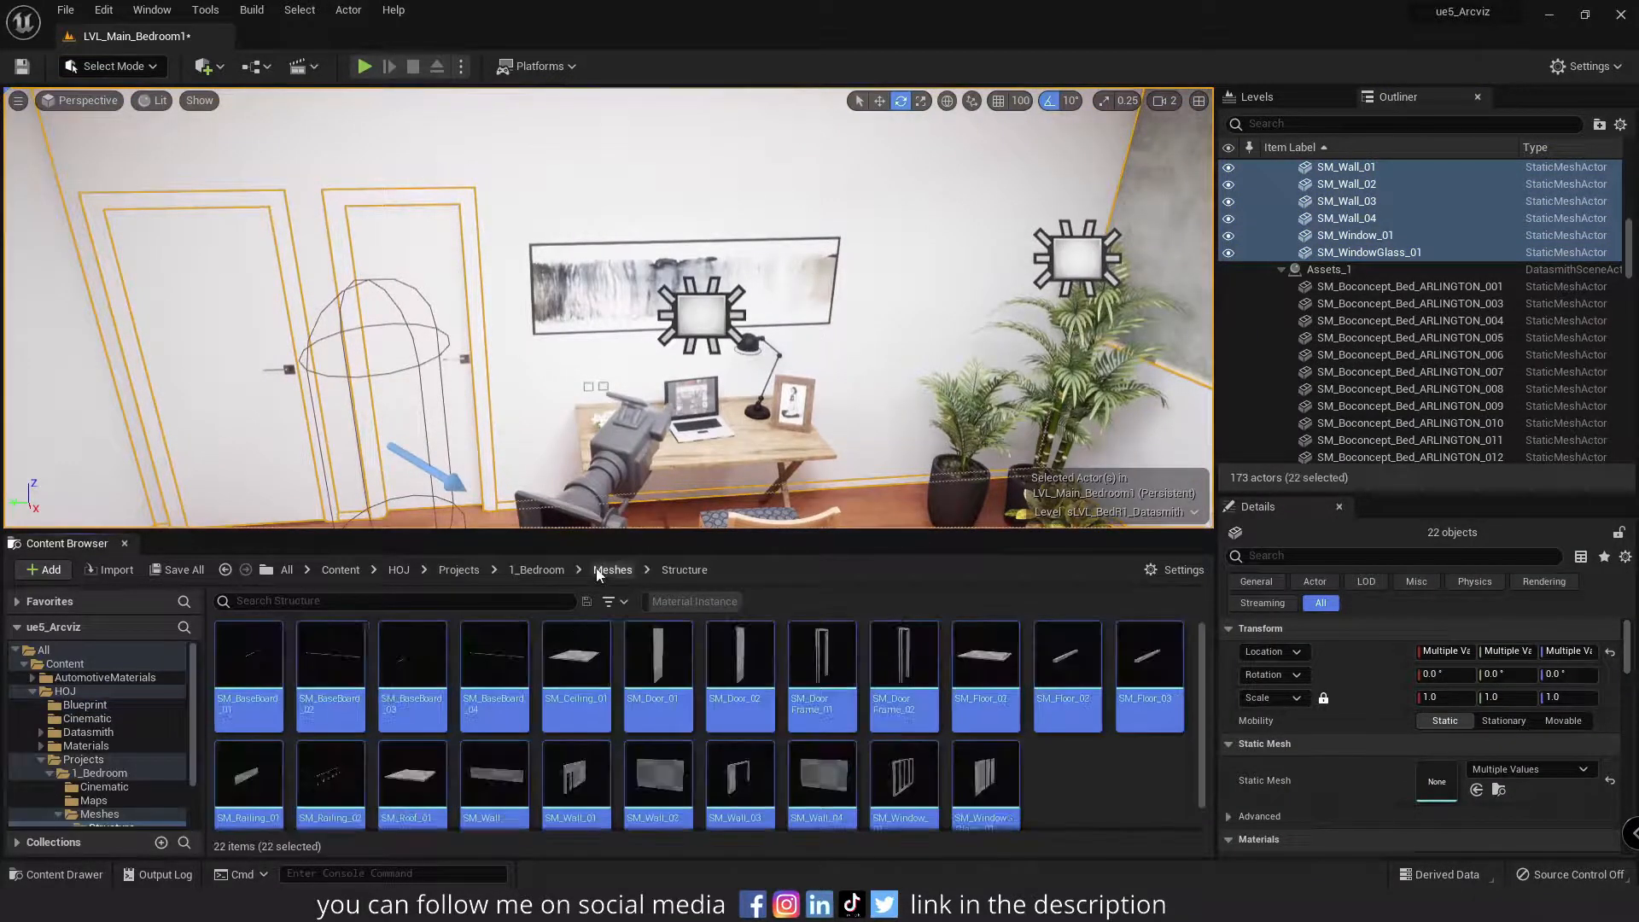
Open all the selected structure meshes for bulk editing in the property matrix.
right_click(562, 677)
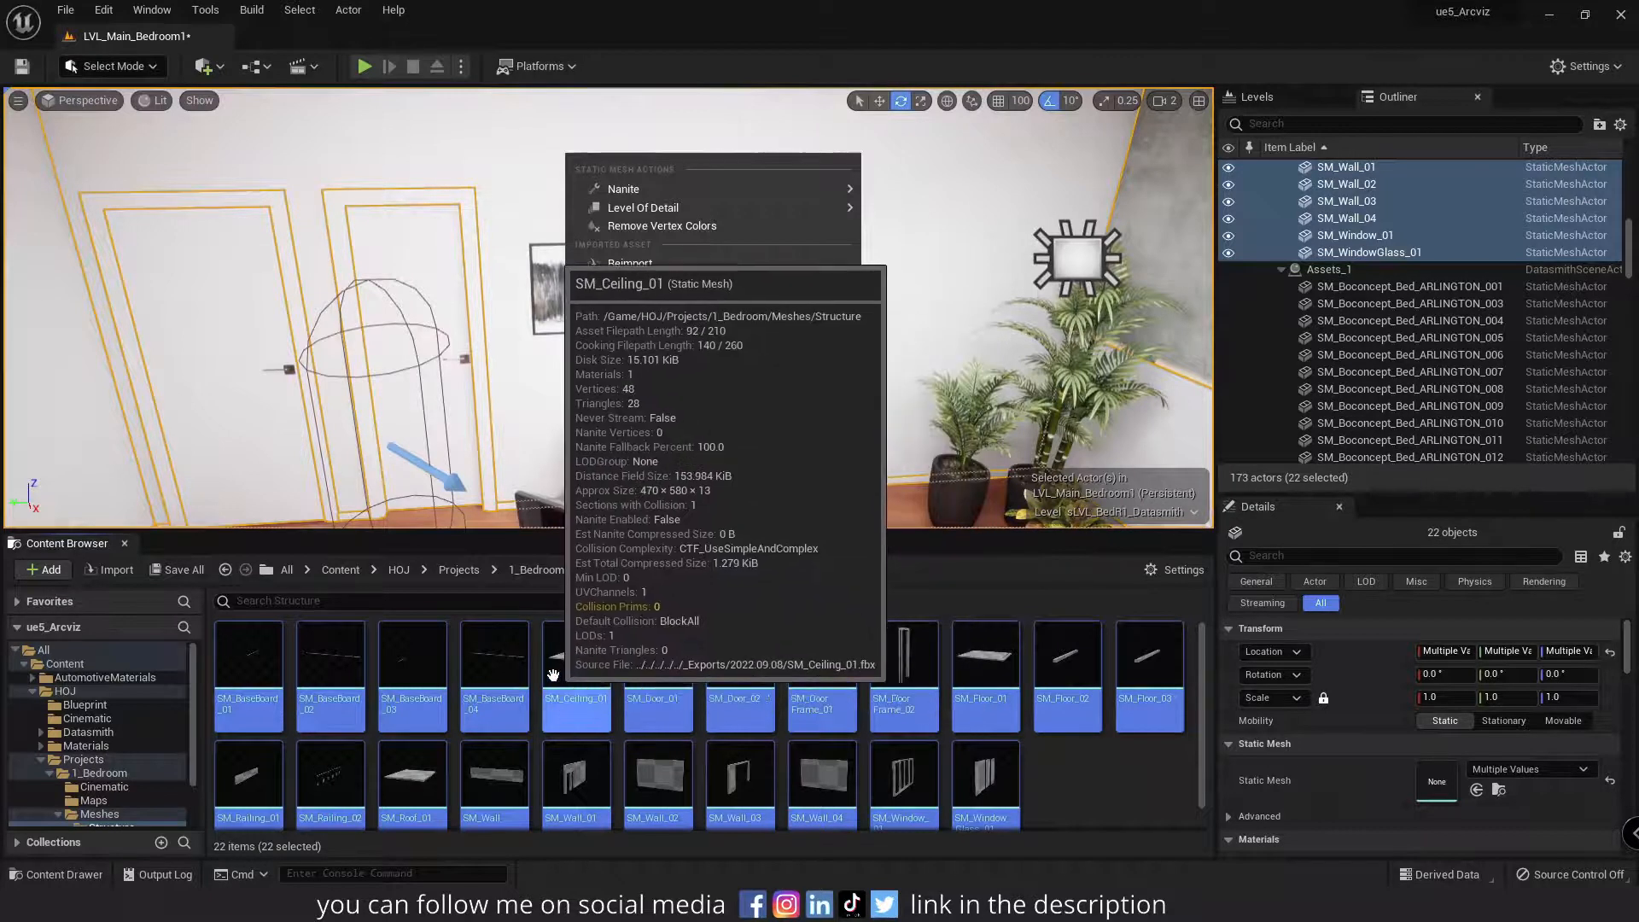
mouse_move(845, 427)
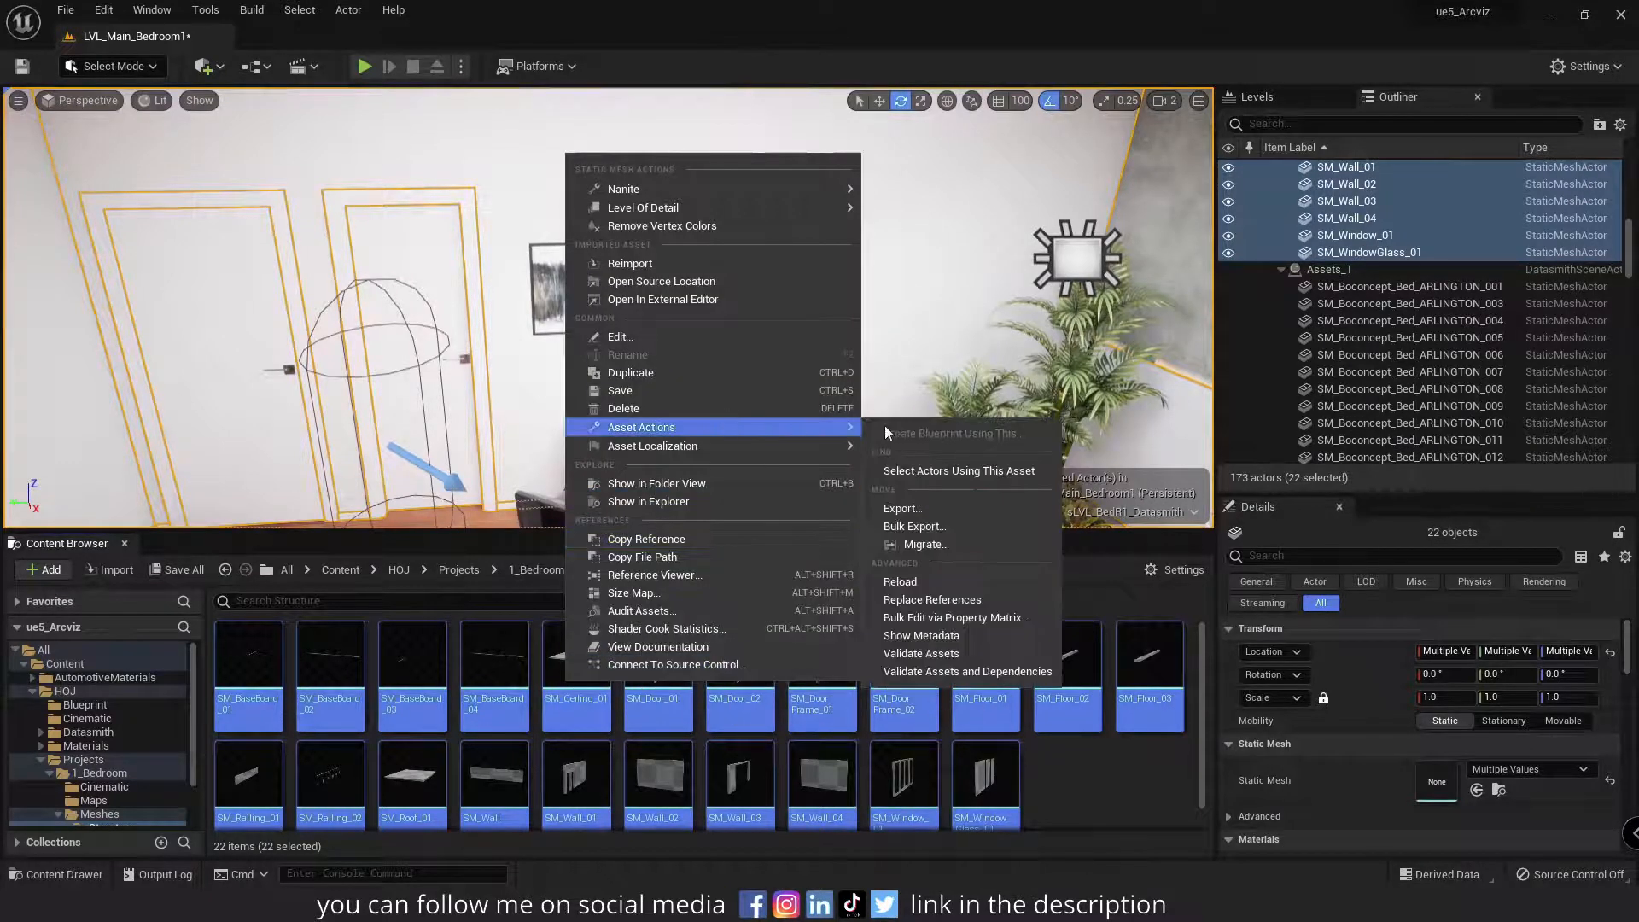
left_click(926, 618)
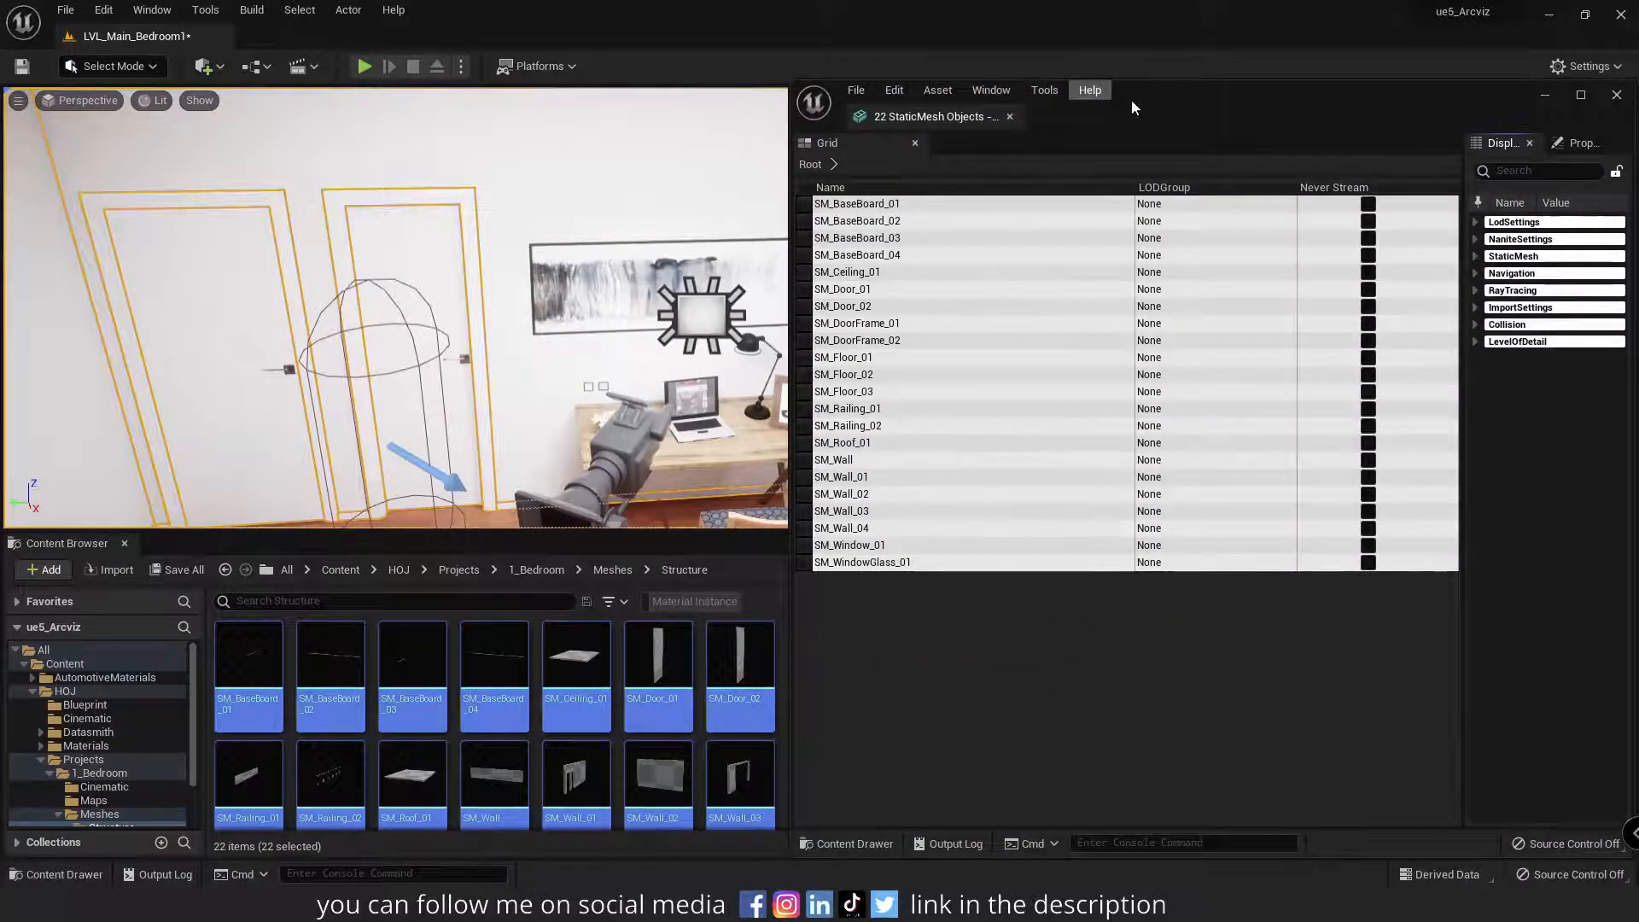
left_click_drag(1183, 101, 1093, 76)
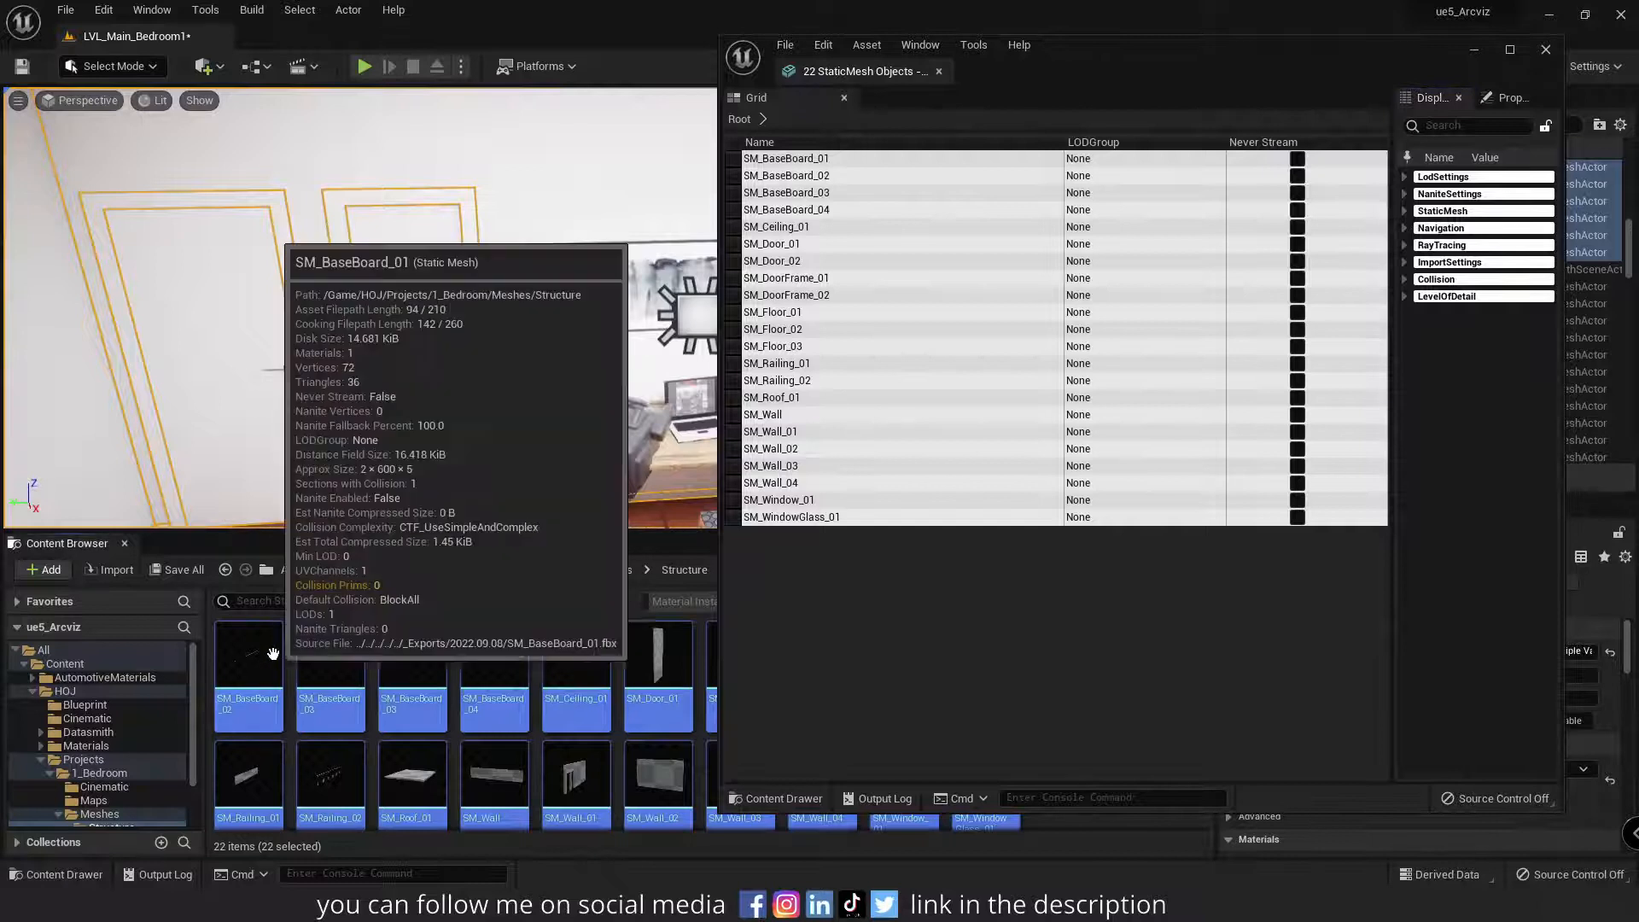
Select the bedroom floor in the level and open its SM_Floor_01 static mesh for editing.
left_click(269, 653)
right_click_drag(512, 359, 600, 374)
key("Escape")
left_click(596, 373)
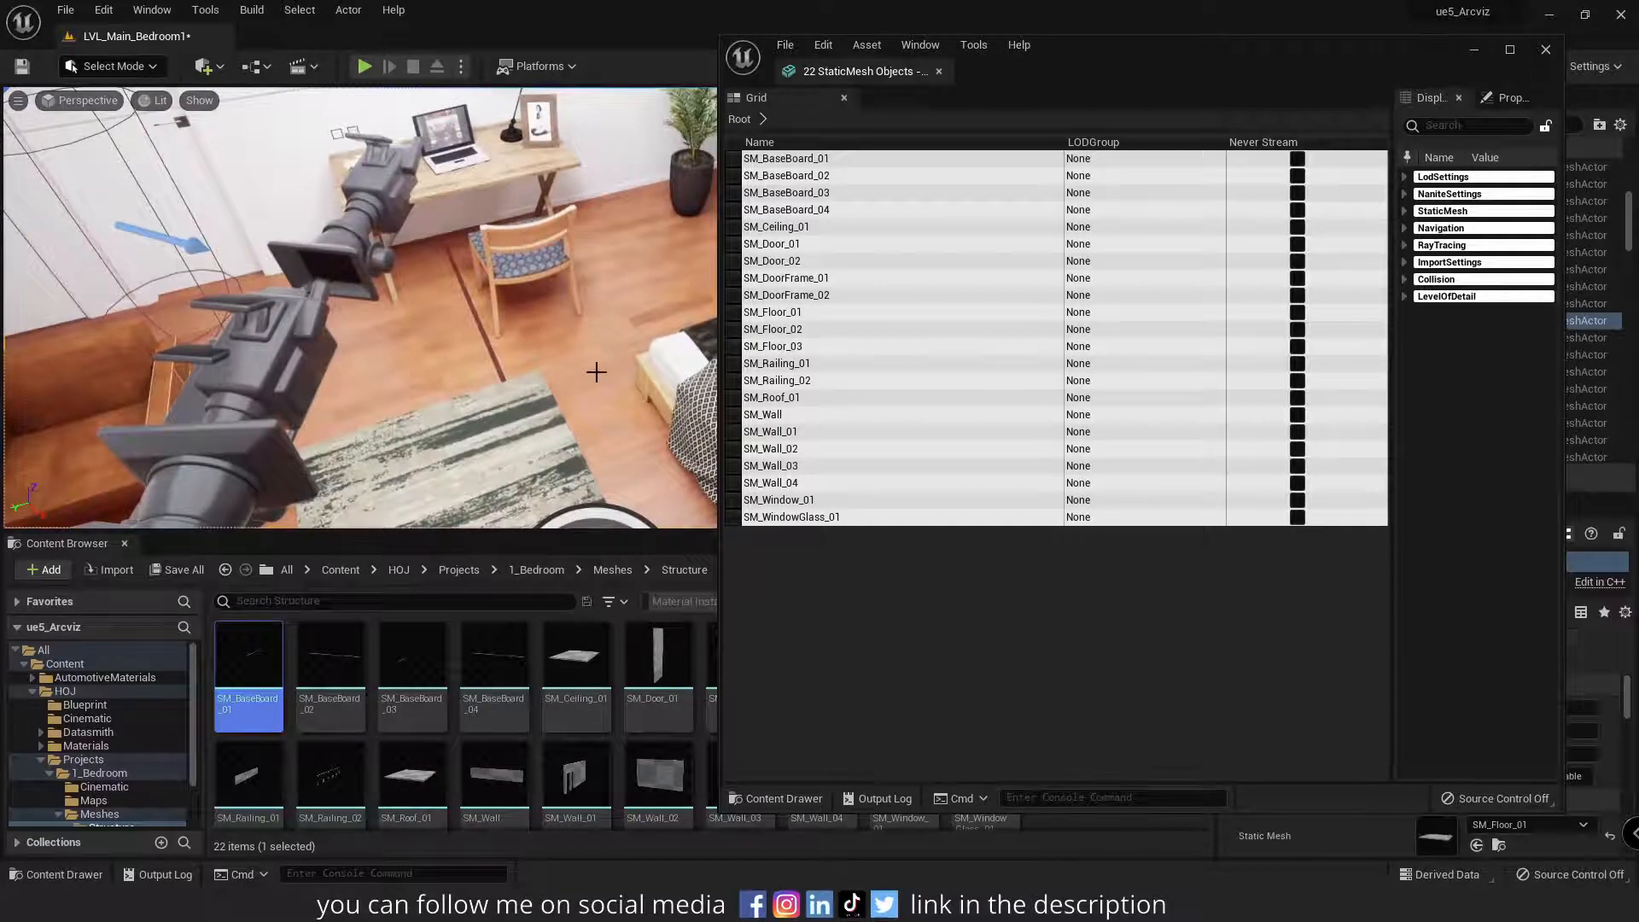
left_click_drag(1124, 60, 534, 67)
scroll(1304, 684, "down", 2)
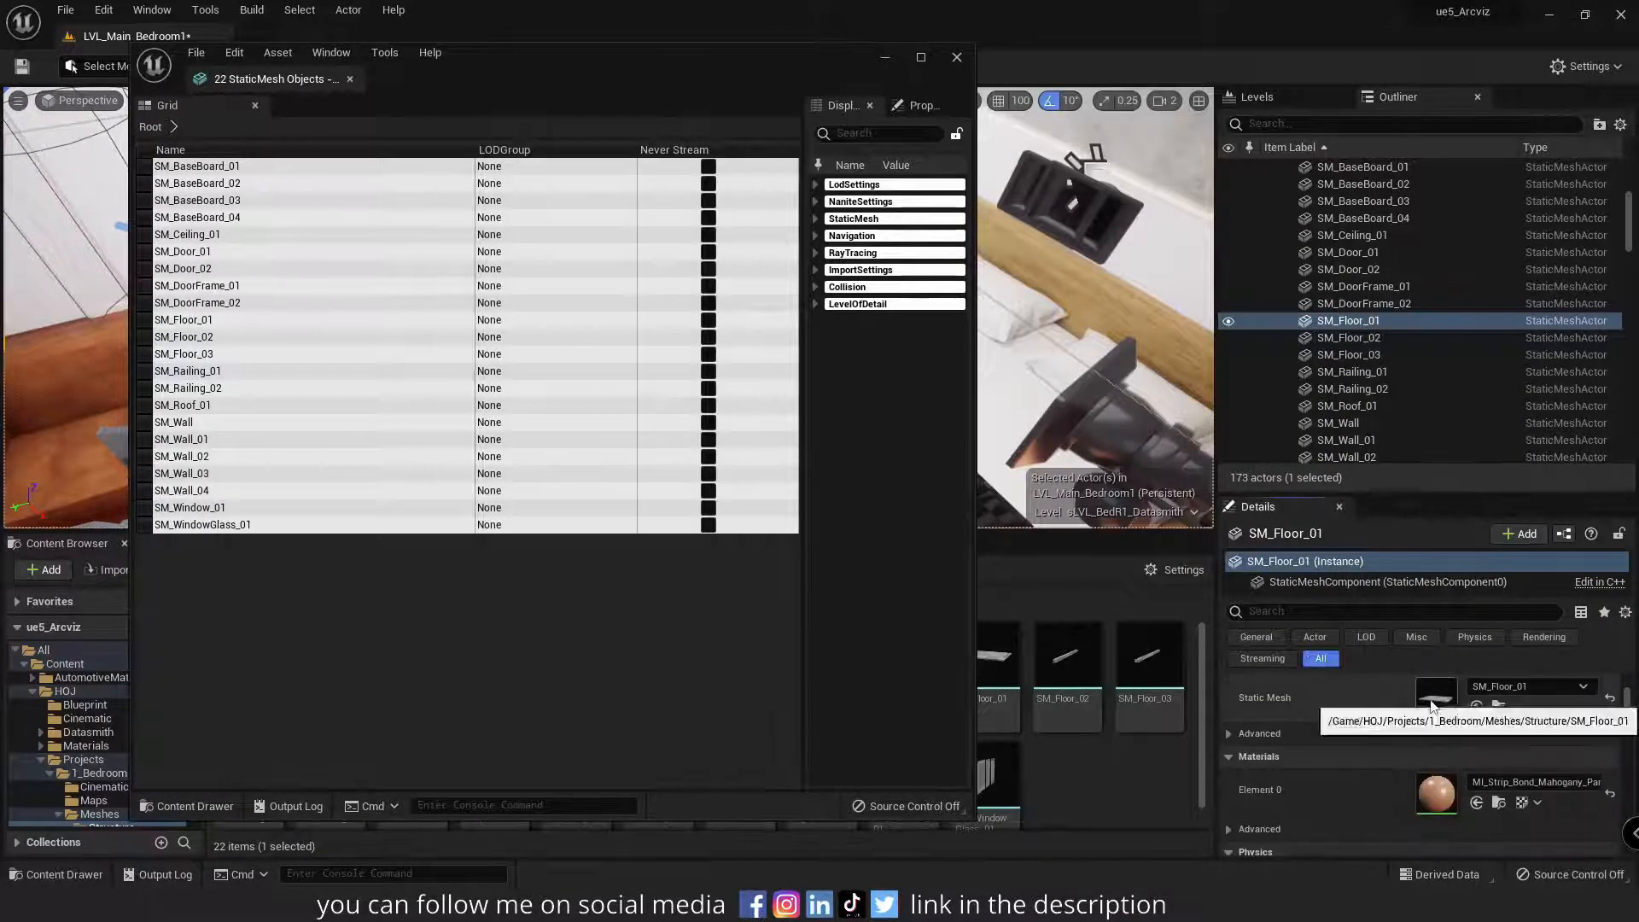
double_click(1440, 683)
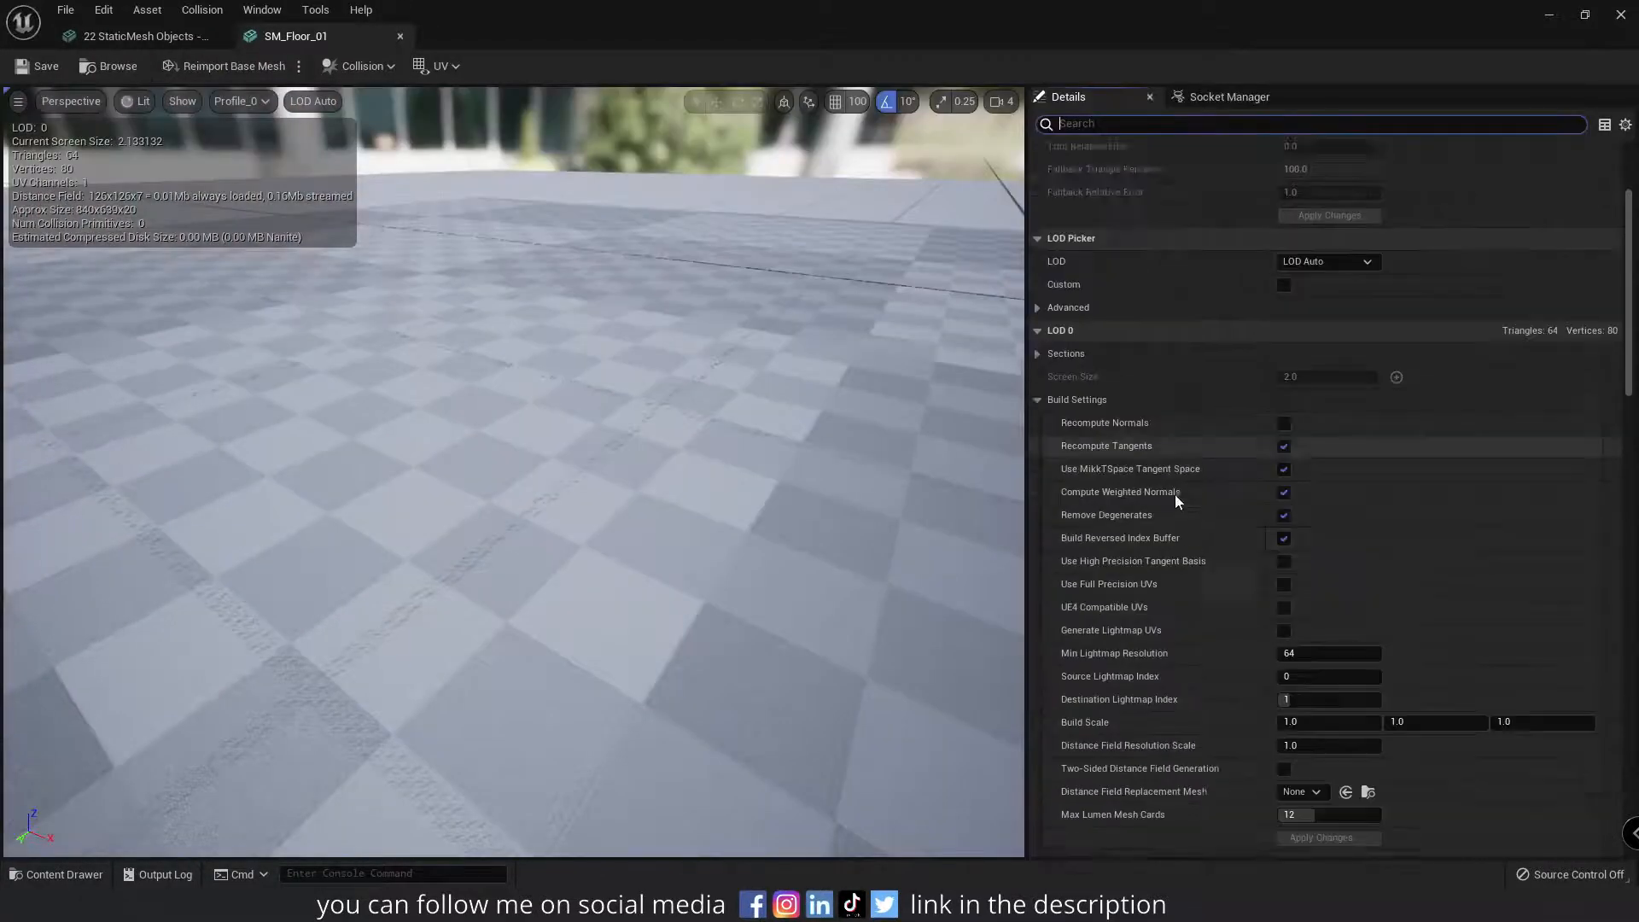
Set the floor mesh's Collision Complexity to Use Complex Collision As Simple.
scroll(1186, 512, "down", 8)
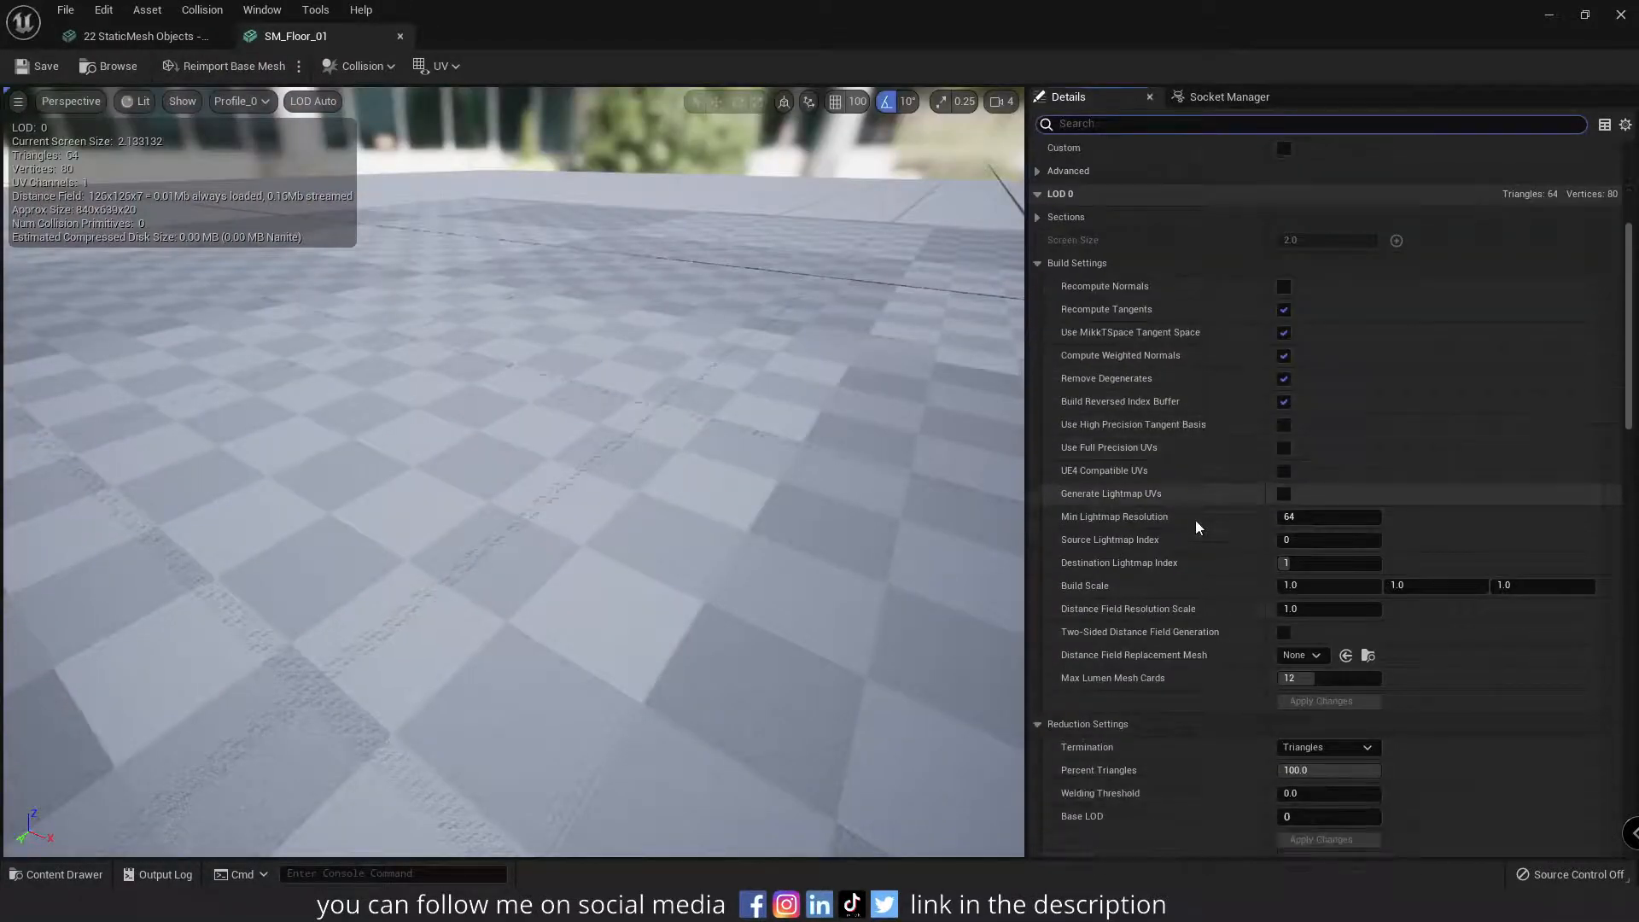
scroll(1191, 513, "down", 5)
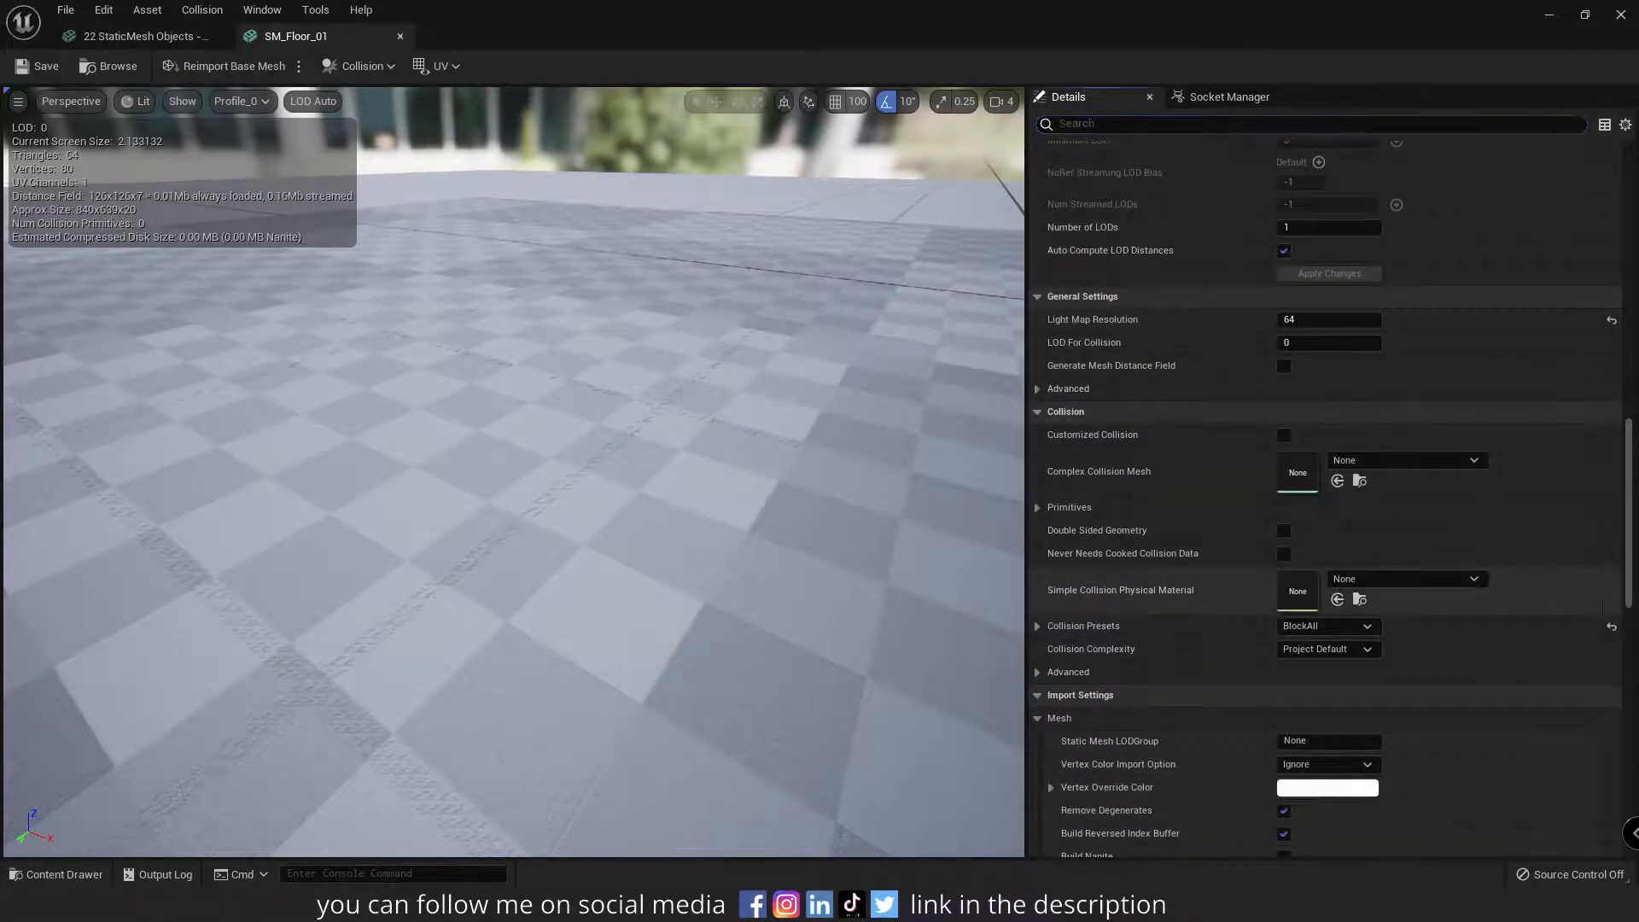
scroll(1122, 564, "down", 1)
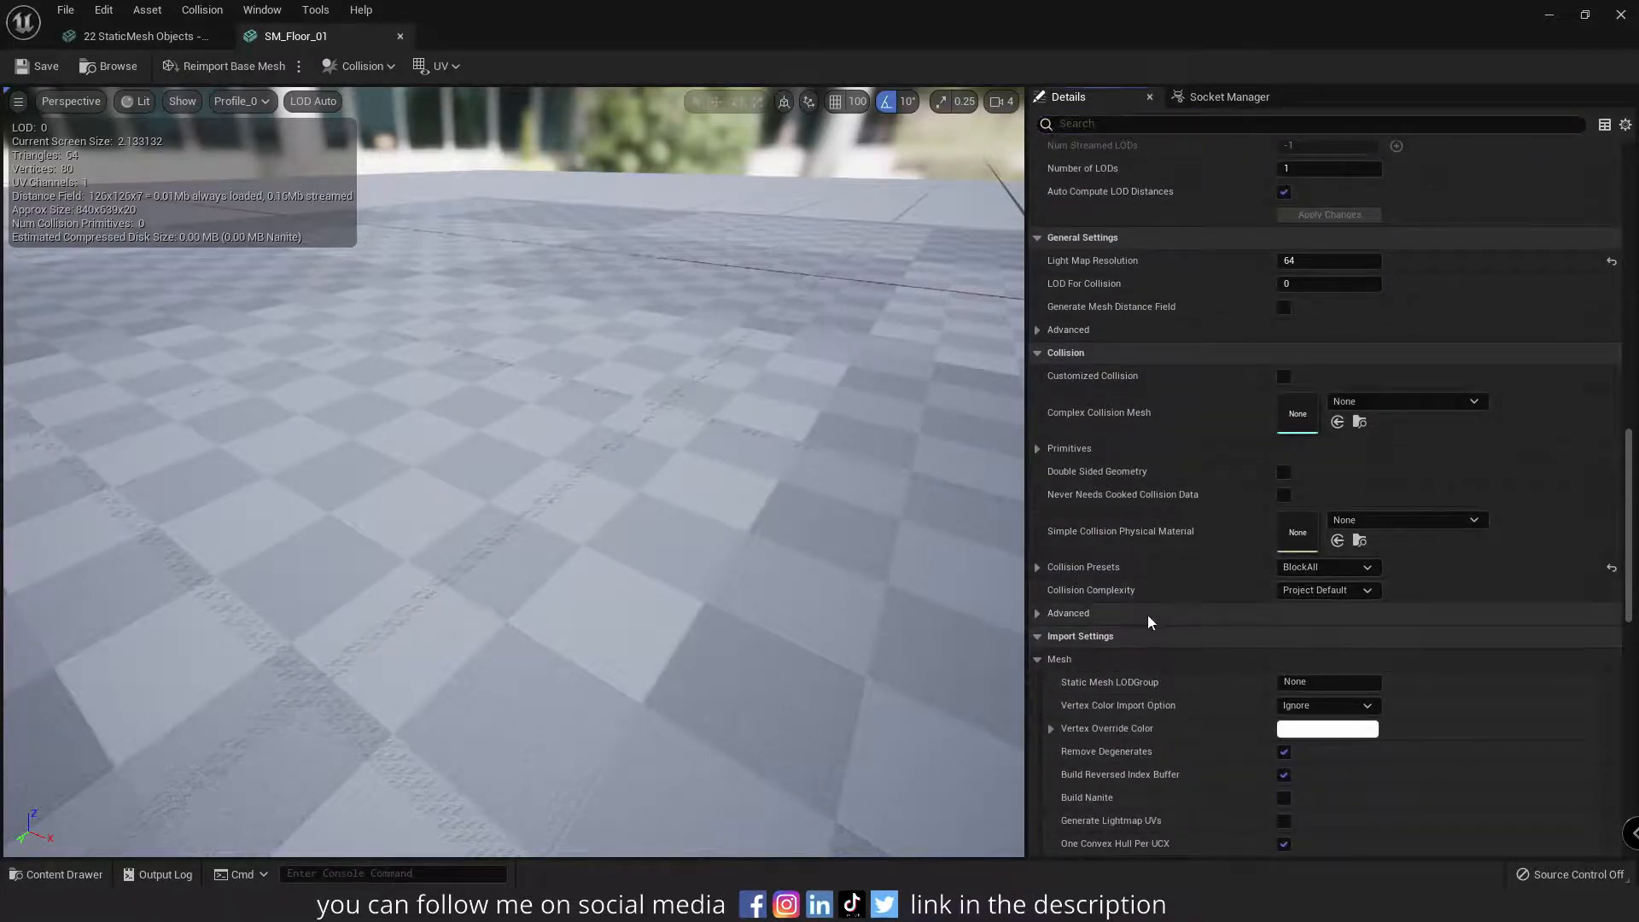
left_click(1336, 592)
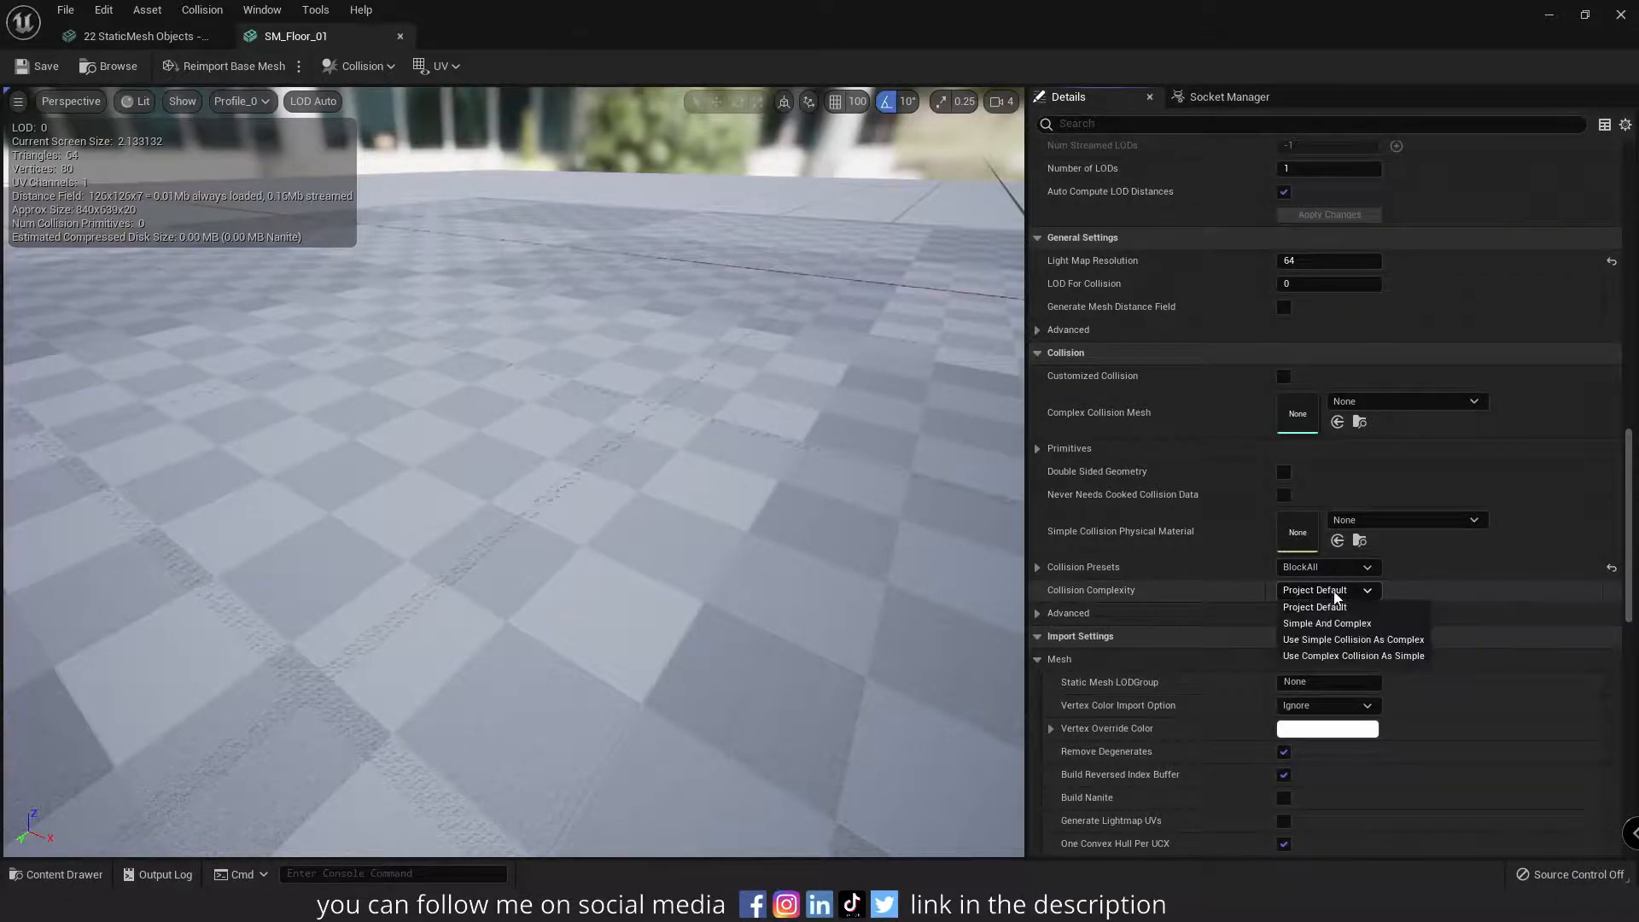
left_click(1337, 658)
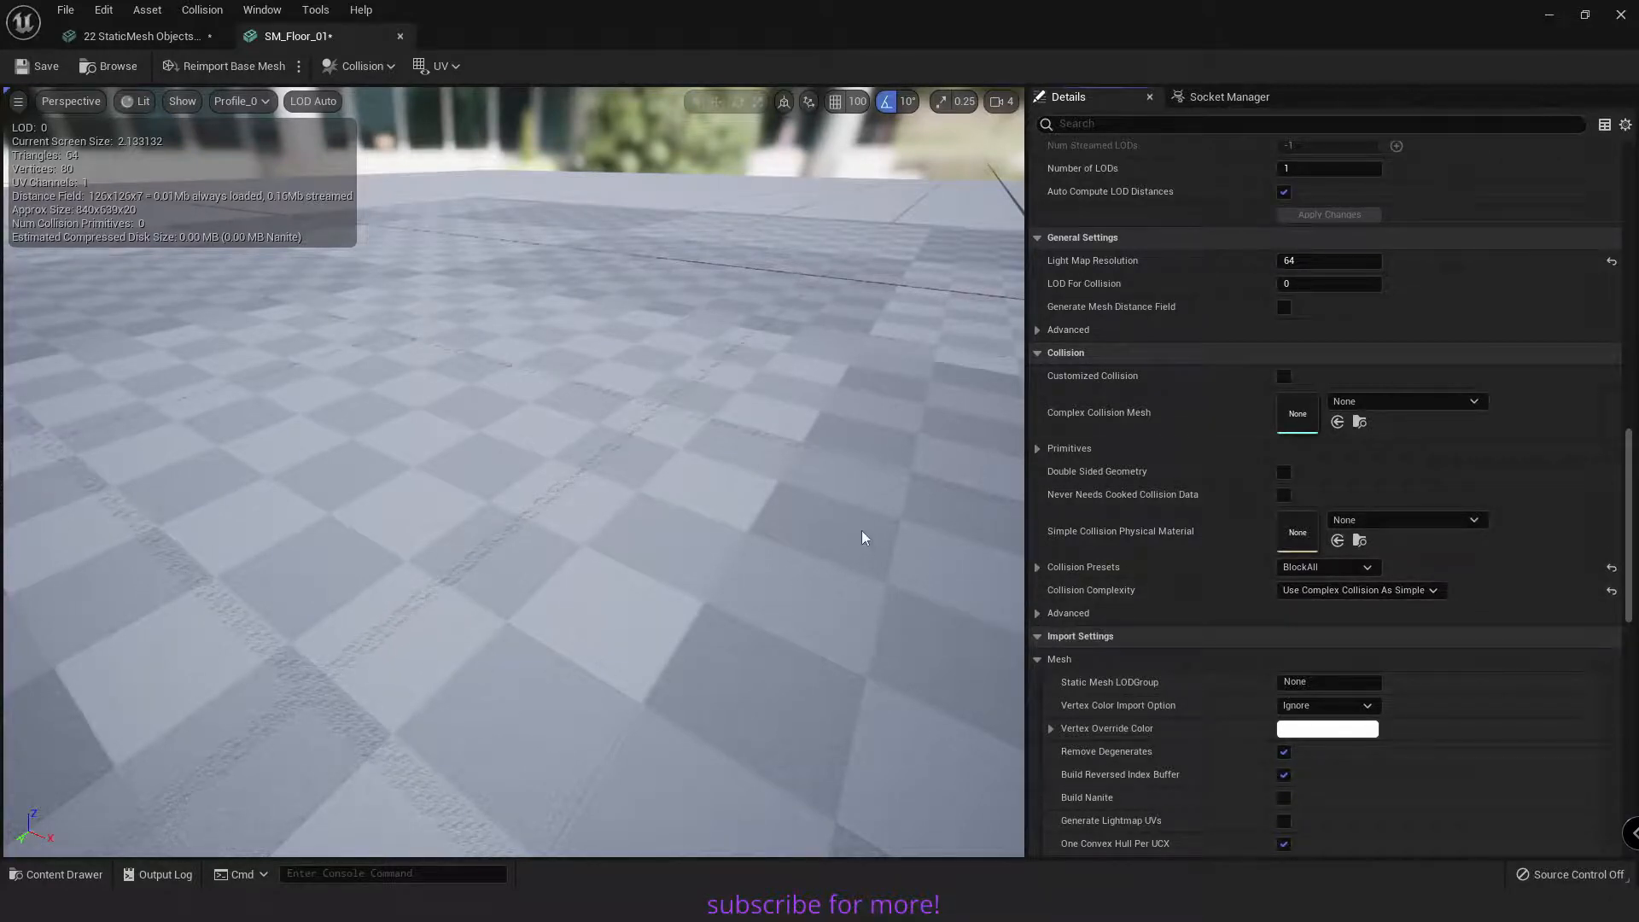
Add a box simplified collision around the SM_Floor_01 mesh, and delete that collision box.
key("f")
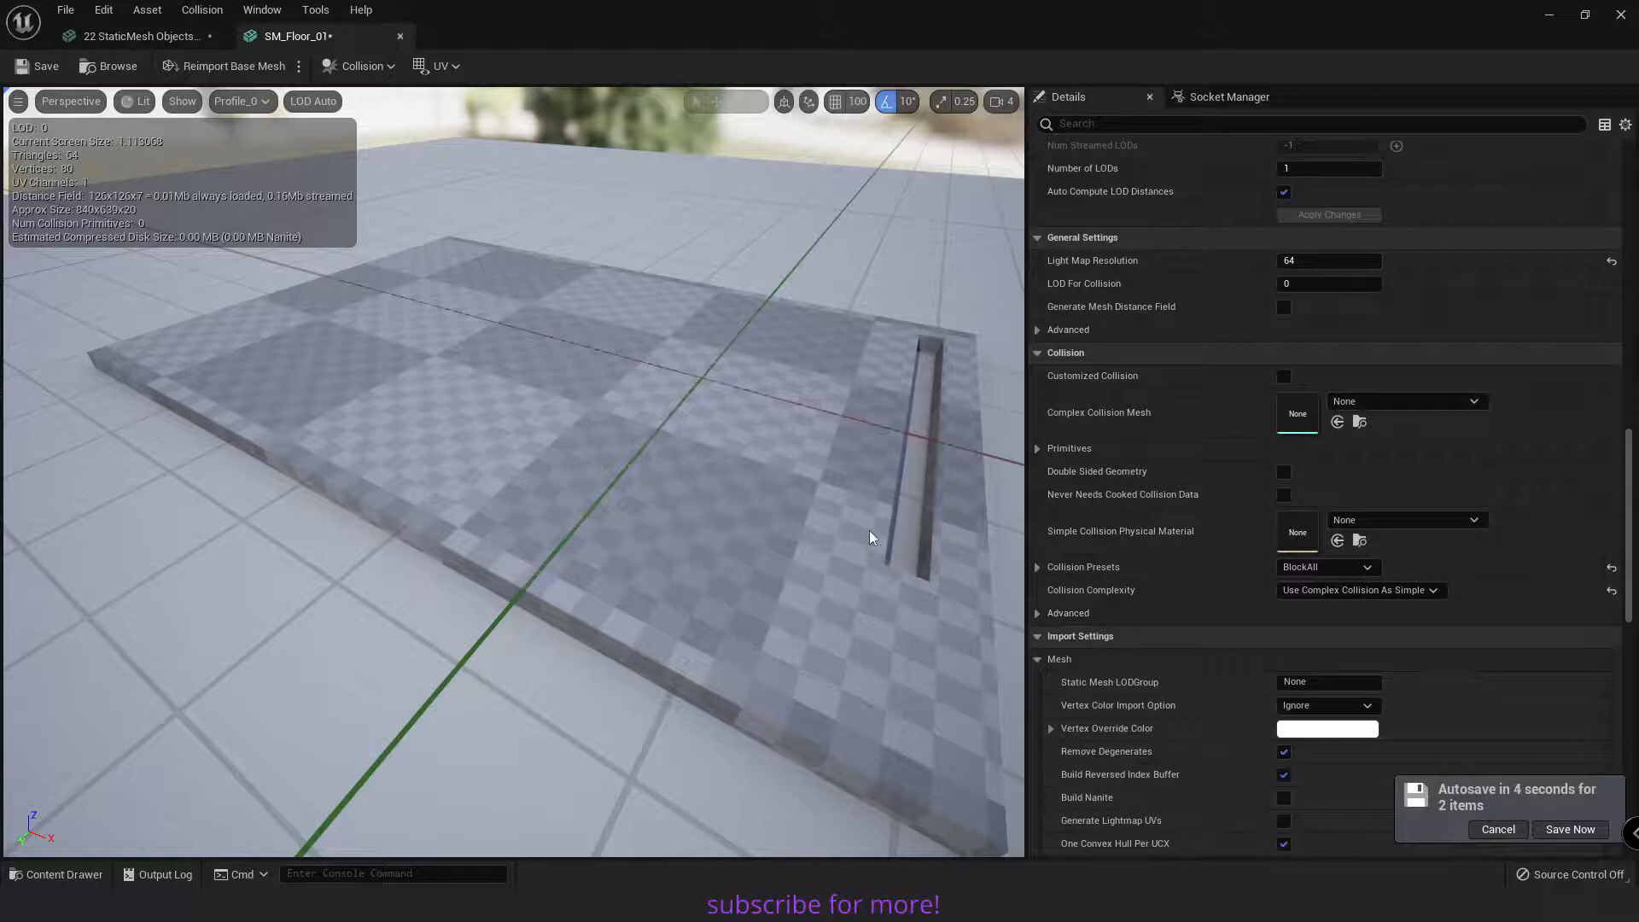
mouse_move(870, 530)
right_mouse_down()
mouse_move(990, 517)
mouse_move(803, 525)
mouse_move(982, 574)
mouse_move(996, 552)
mouse_move(876, 521)
right_mouse_up()
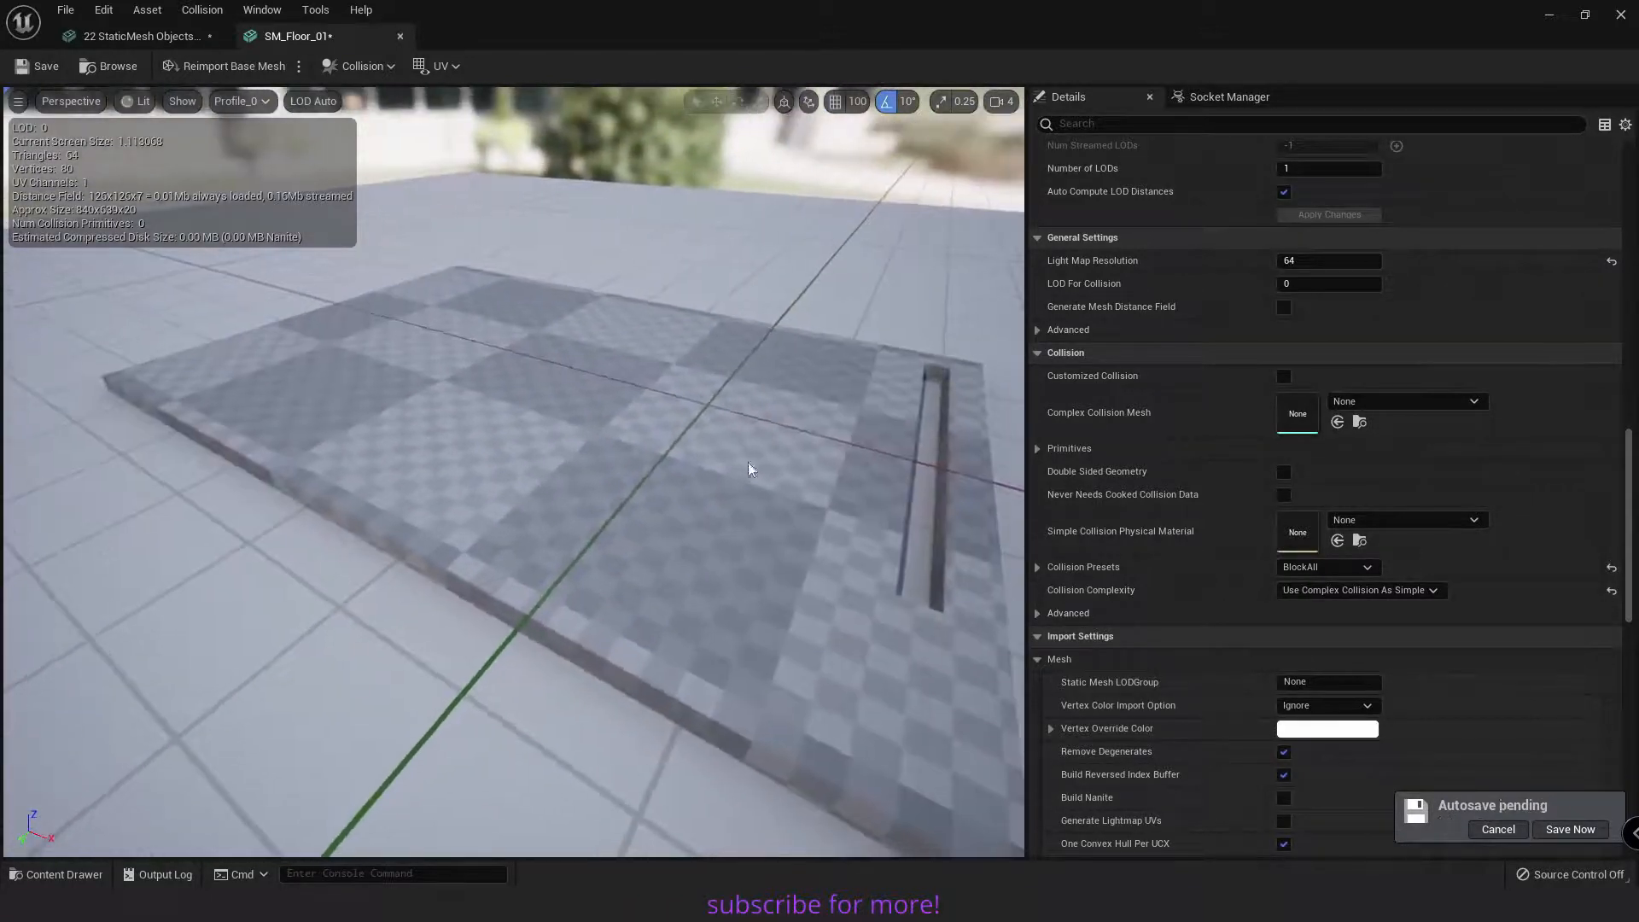
right_click_drag(745, 352, 807, 381)
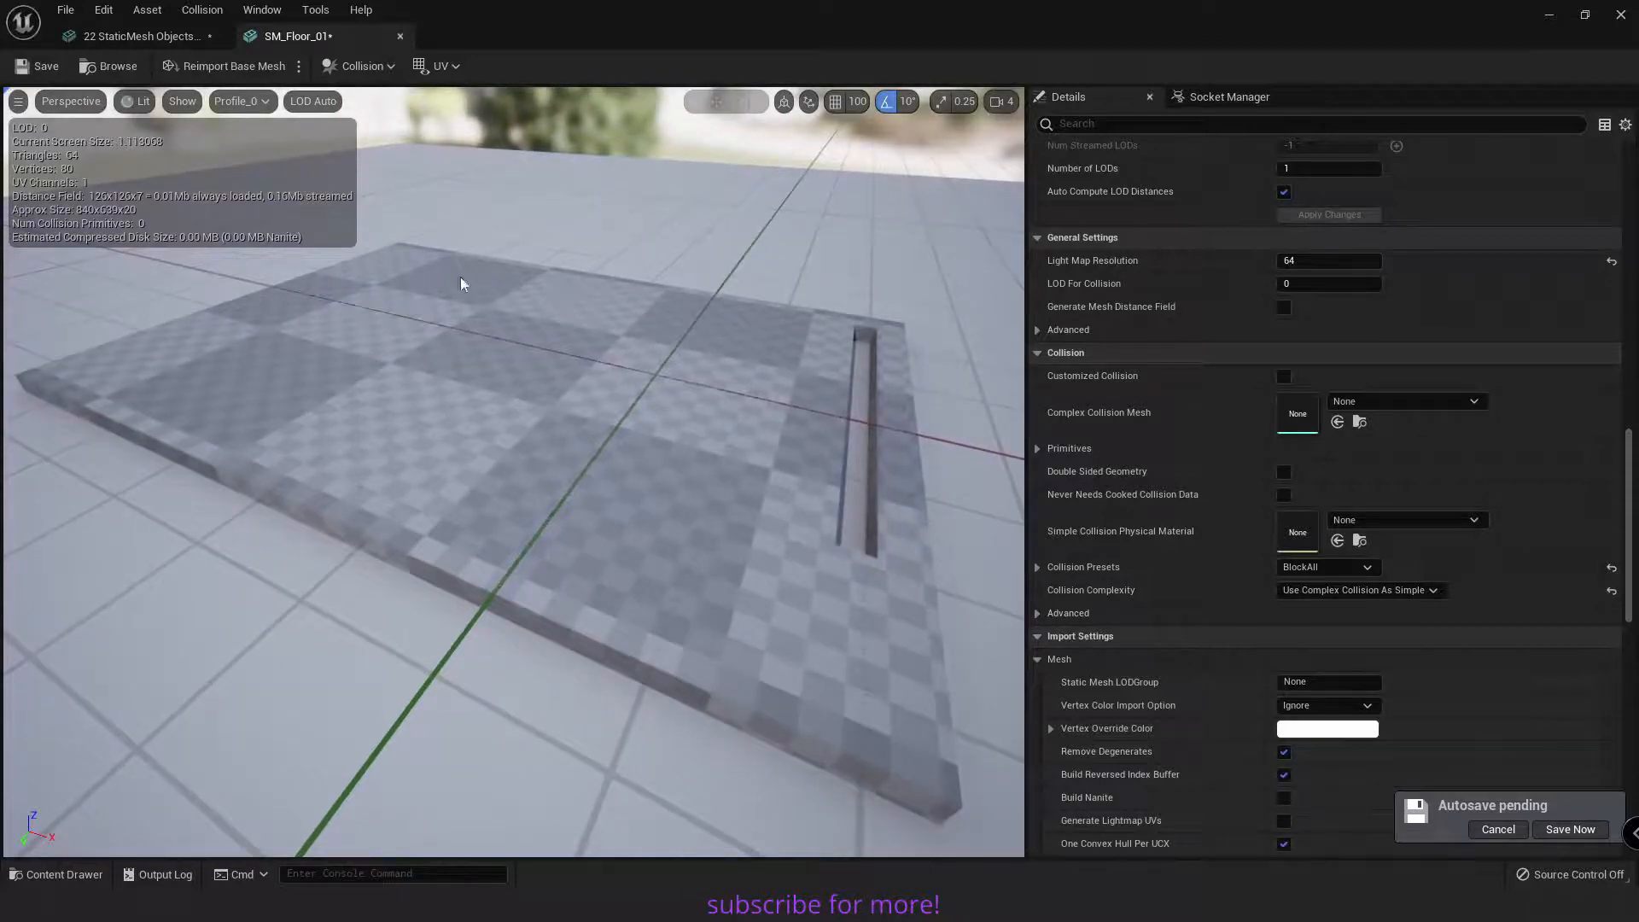
left_click(388, 69)
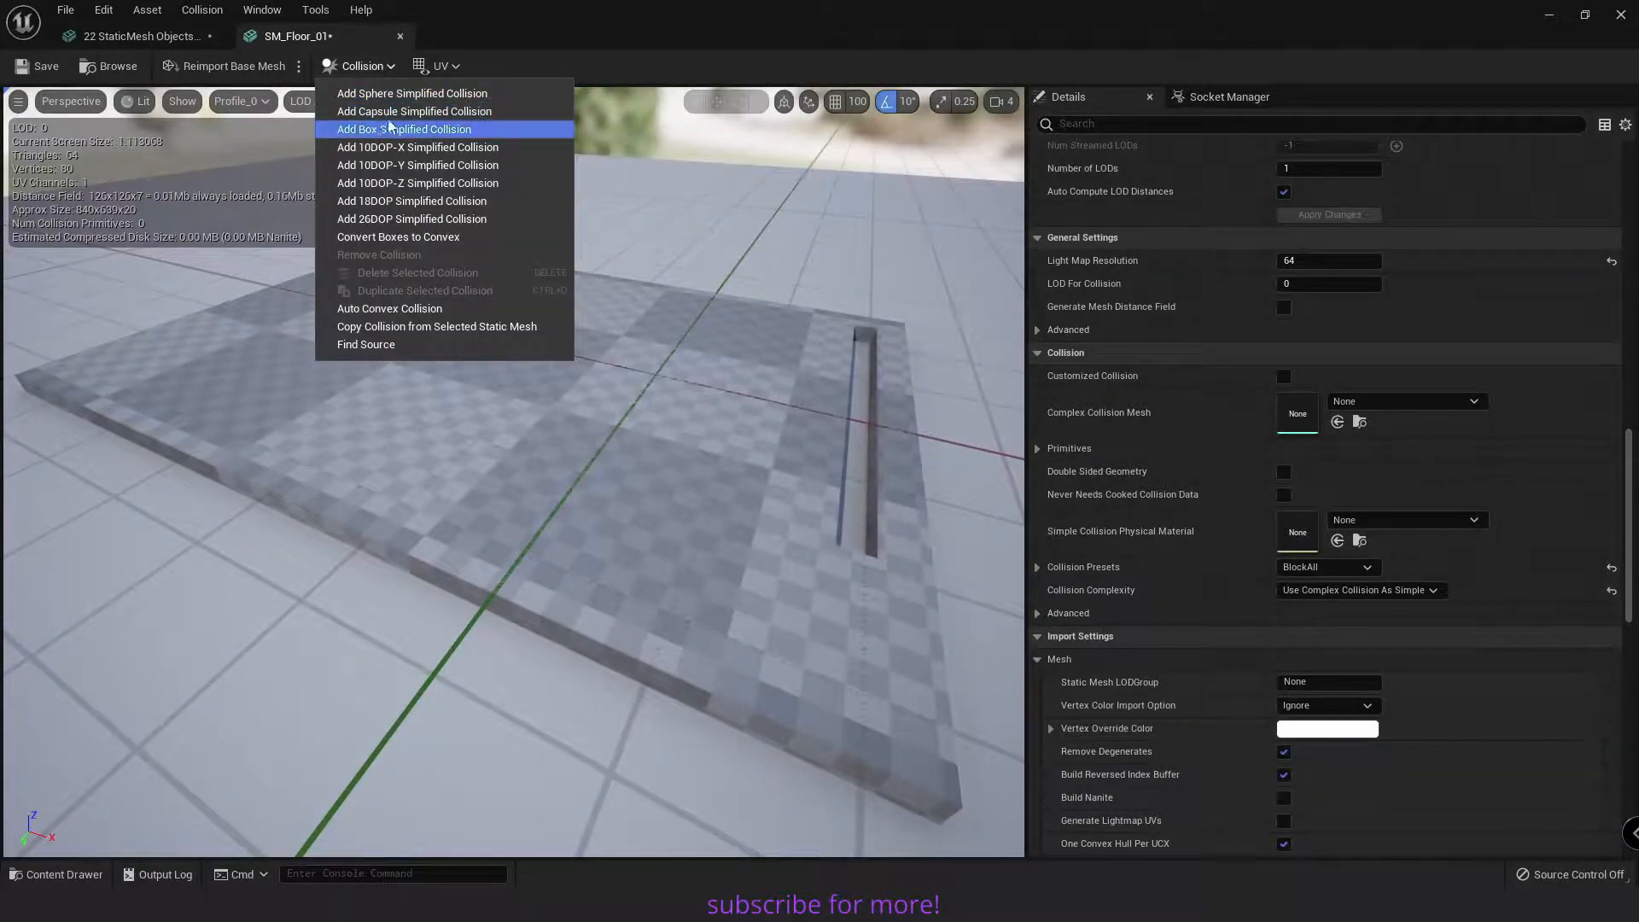
left_click(396, 221)
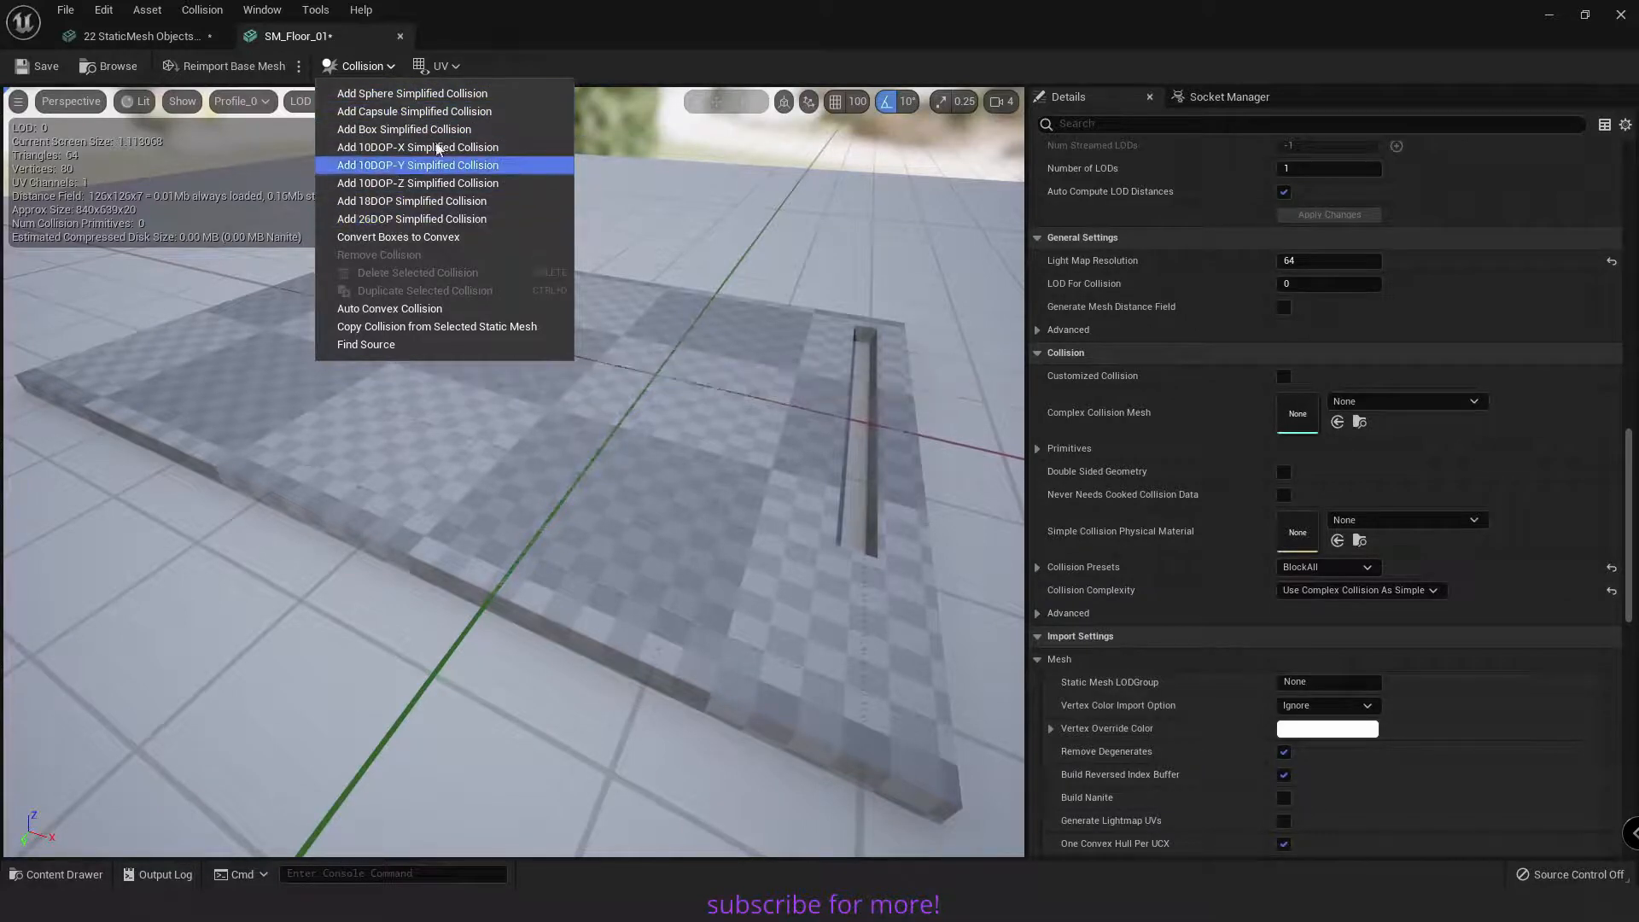
left_click(385, 129)
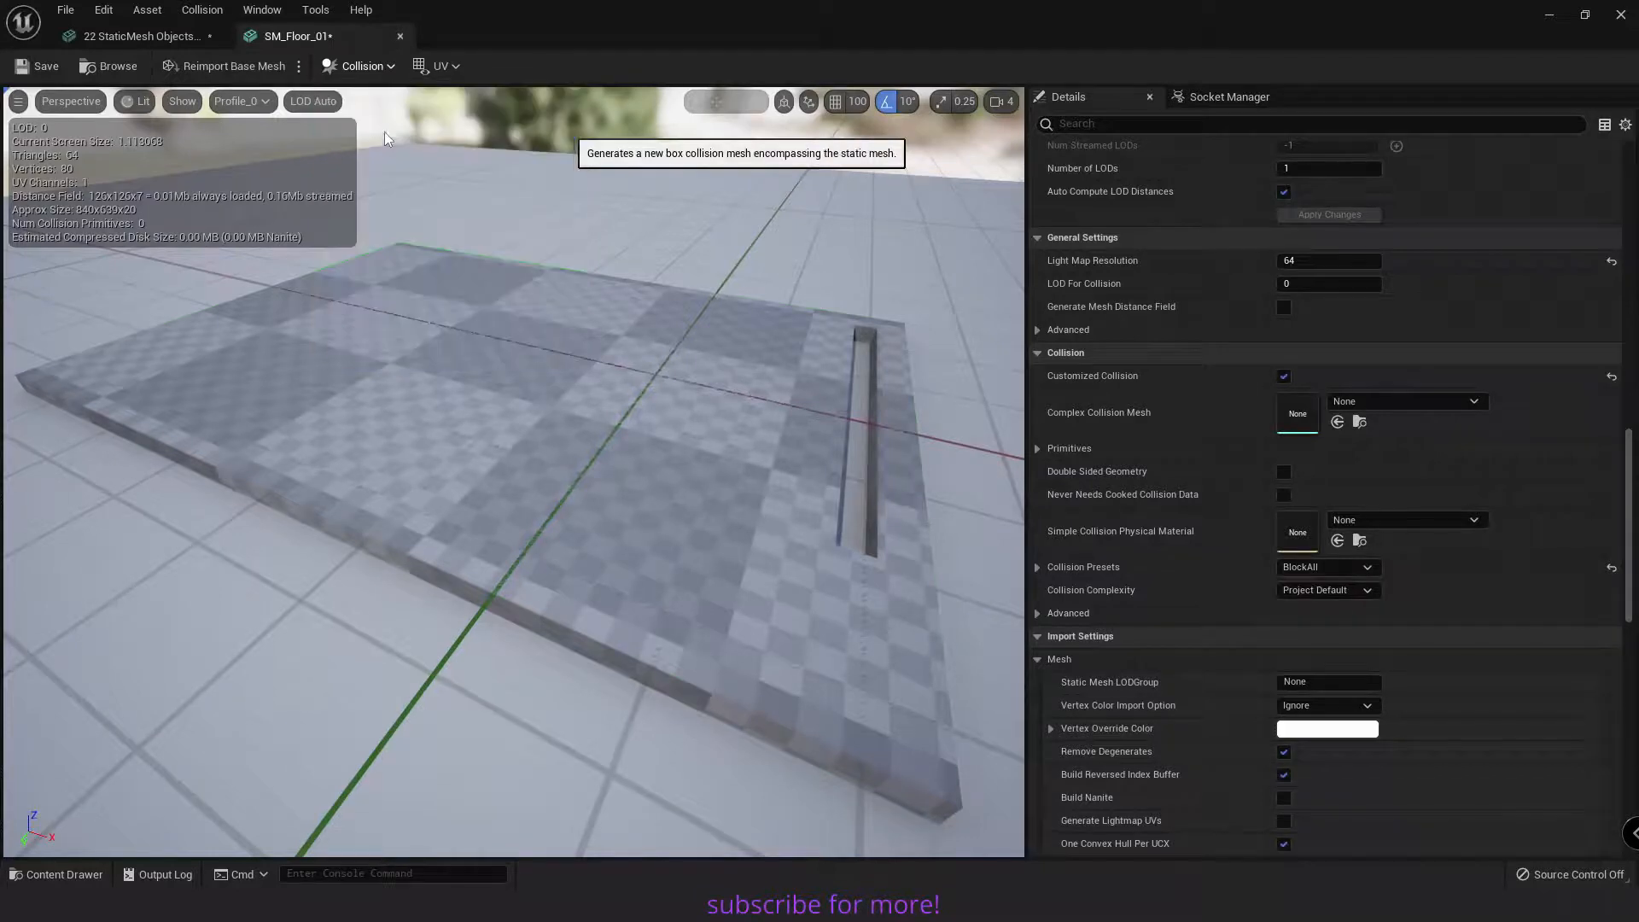
left_click_drag(469, 232, 512, 240)
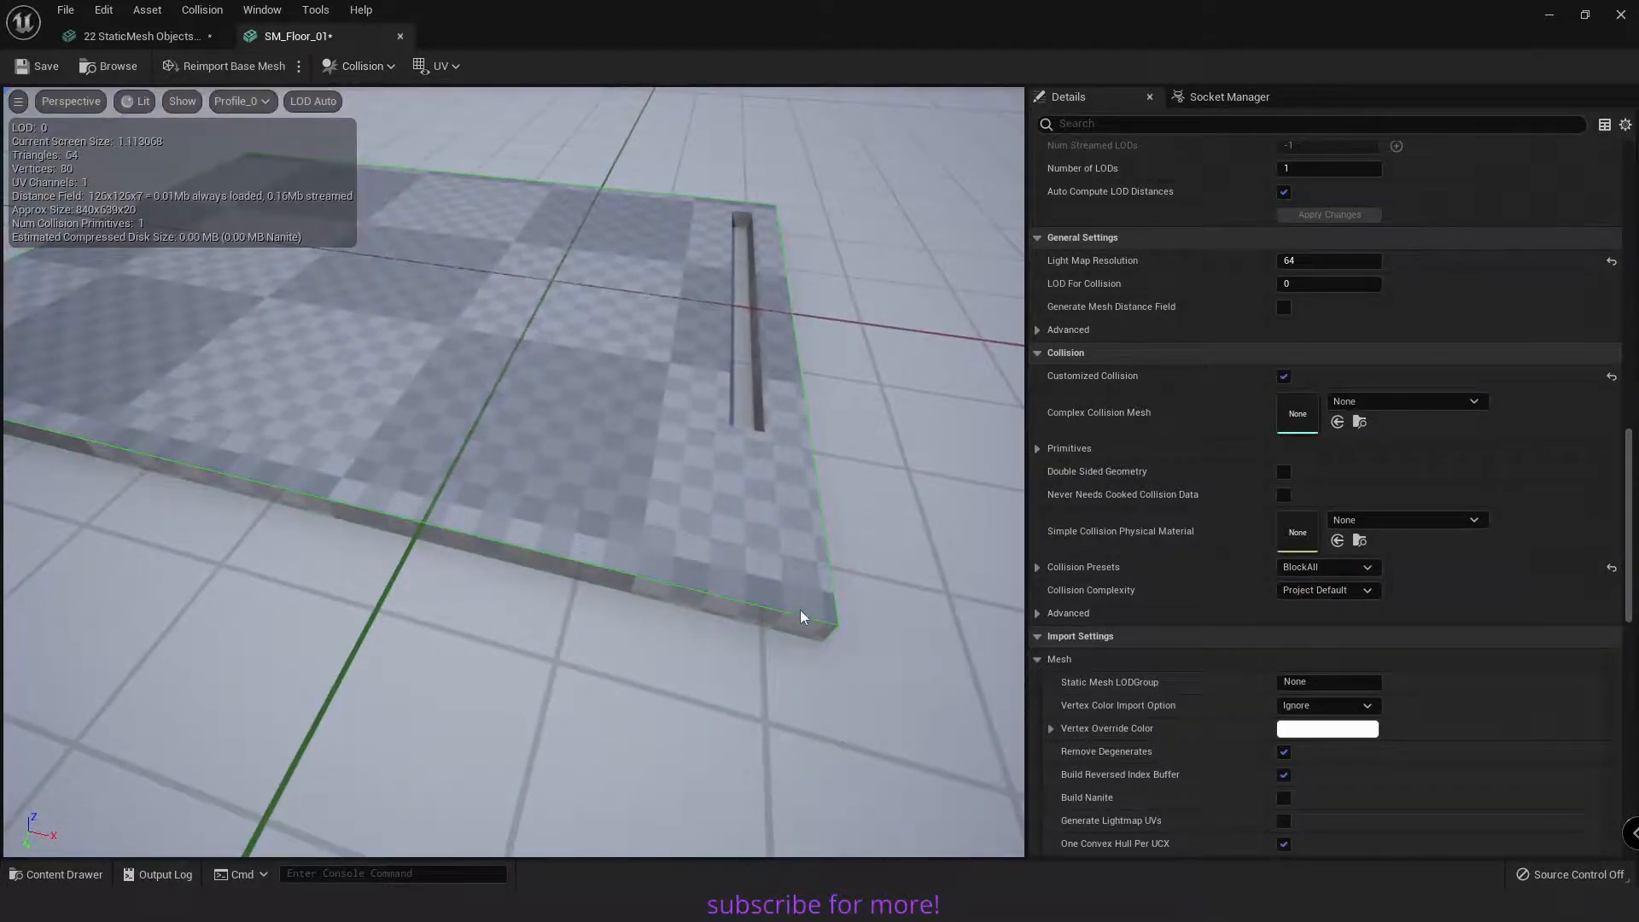
left_click(765, 609)
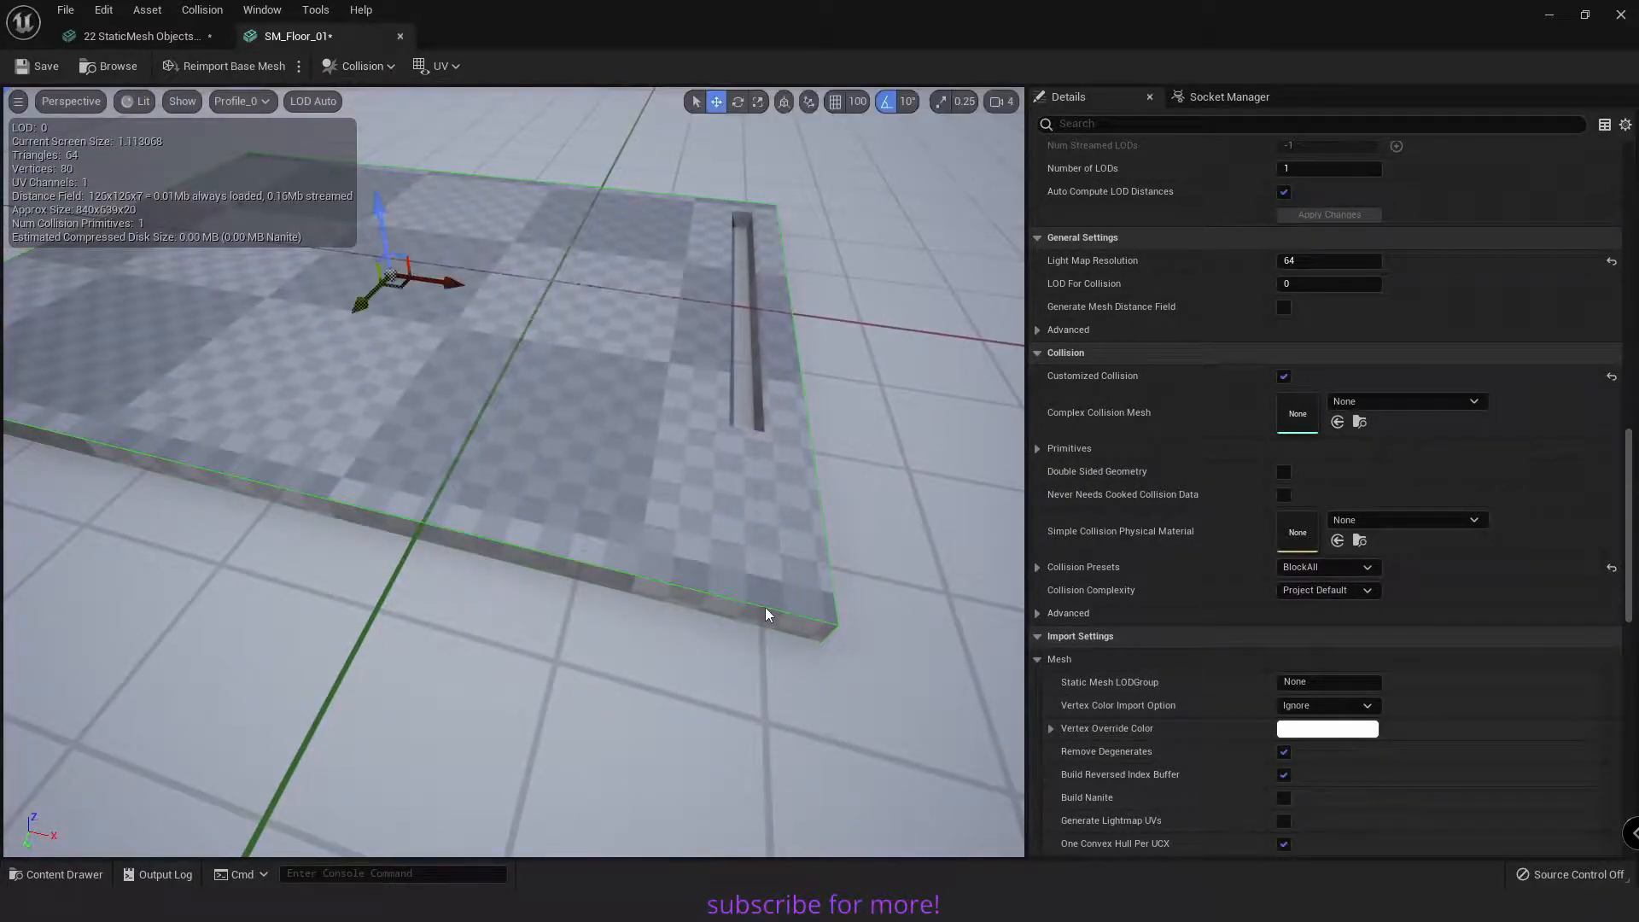
key("Delete")
Add a sphere simplified collision to the SM_Floor_01 mesh.
left_click_drag(765, 602, 717, 580)
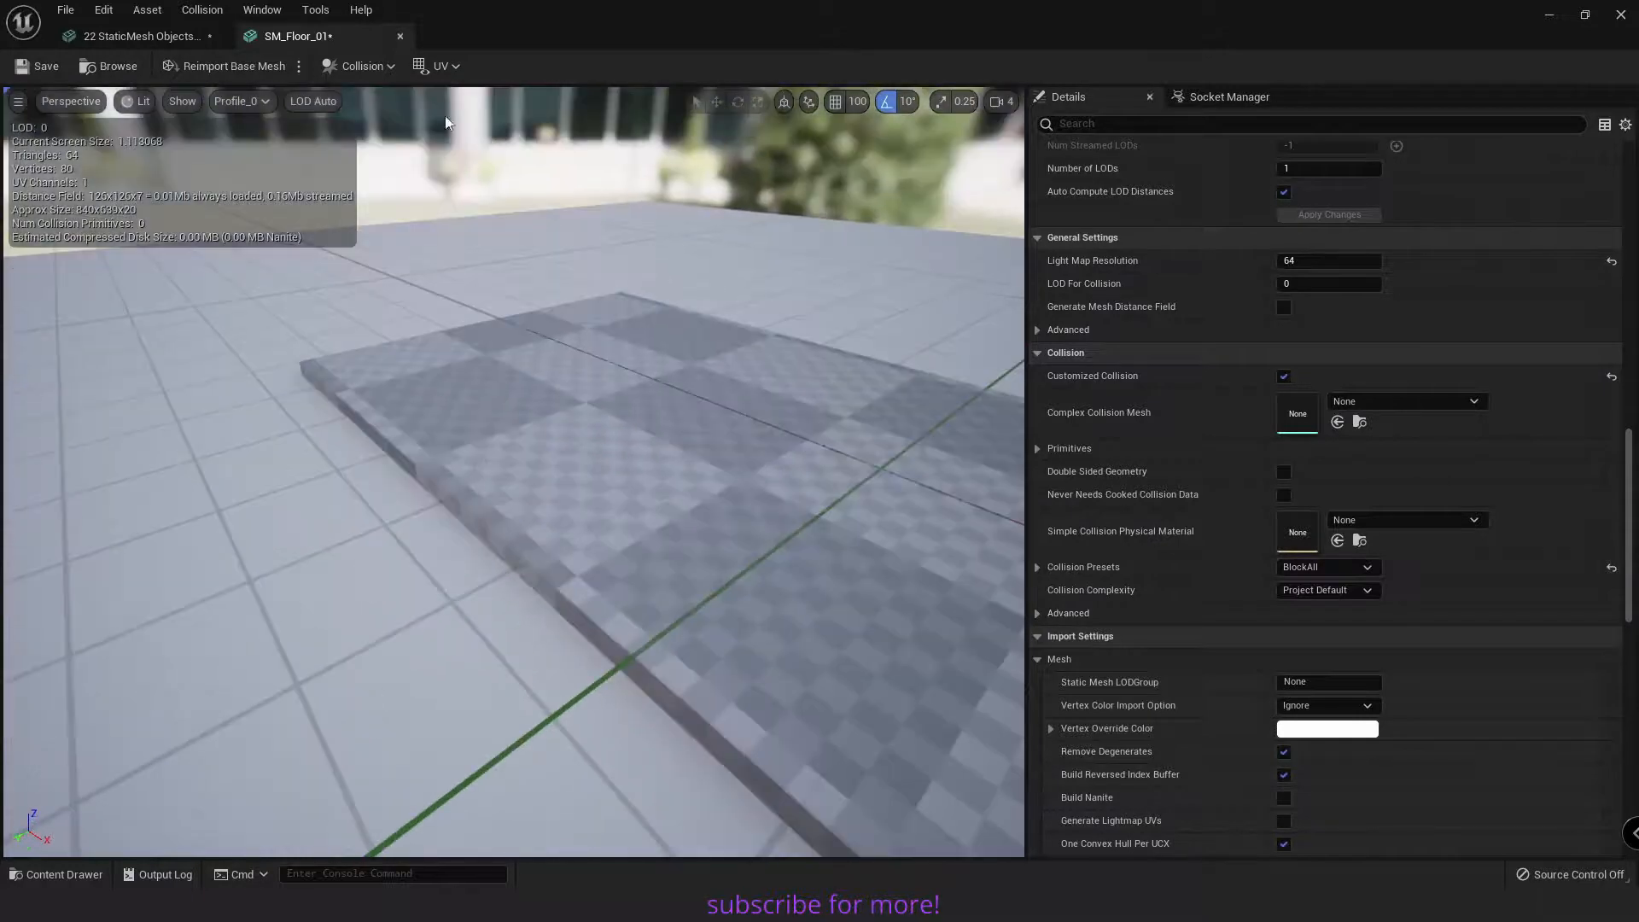
left_click(363, 66)
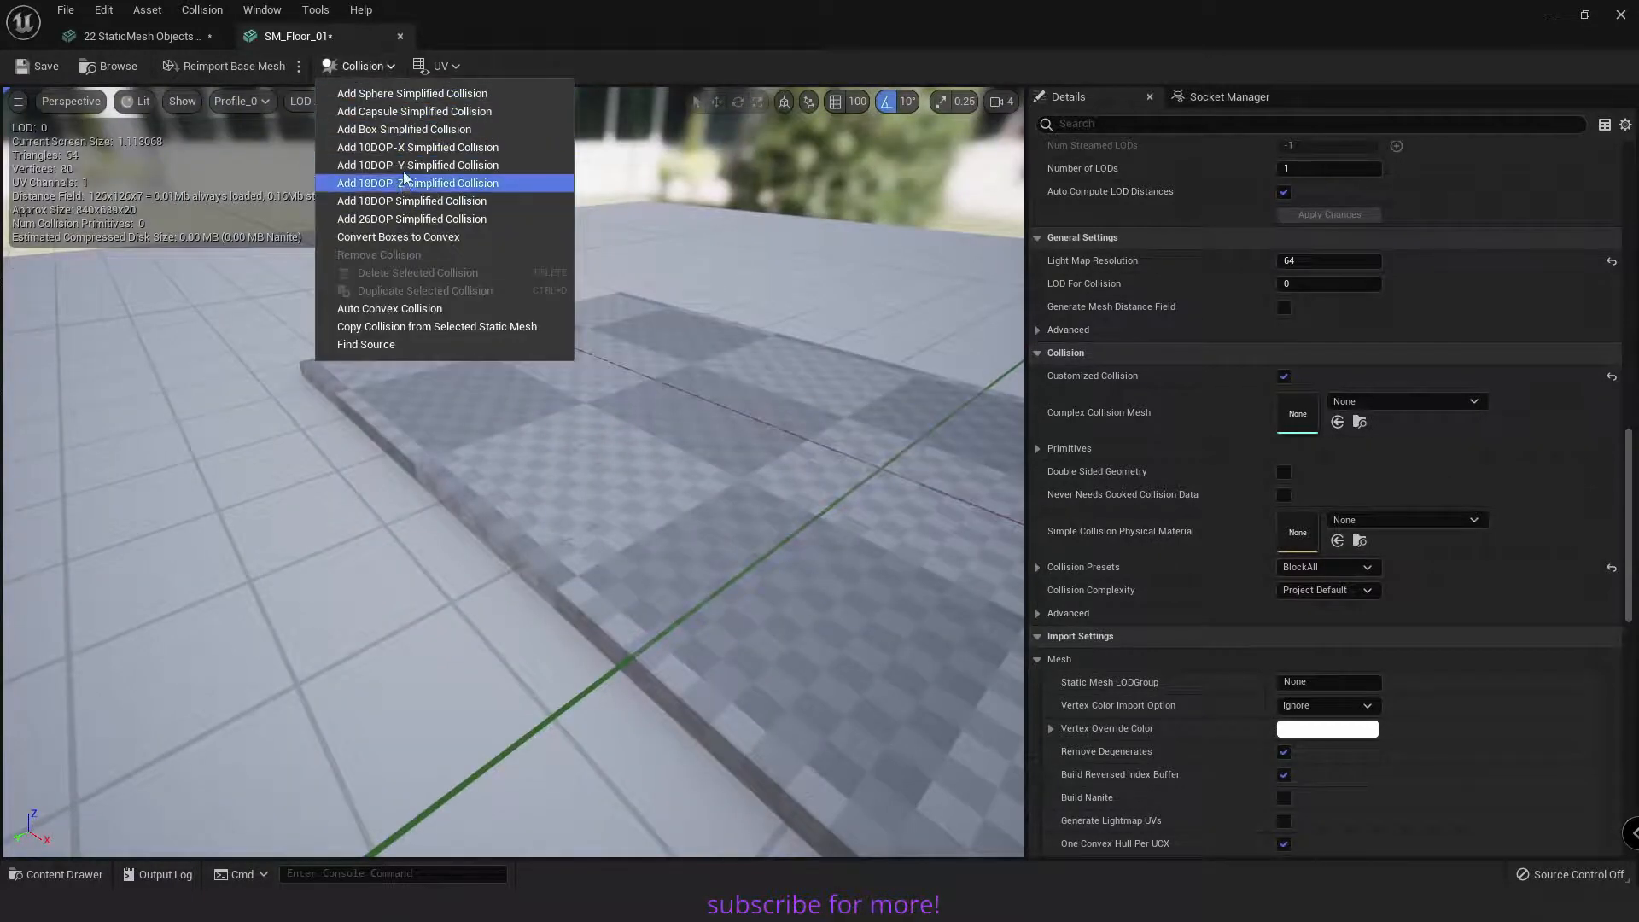
left_click(425, 99)
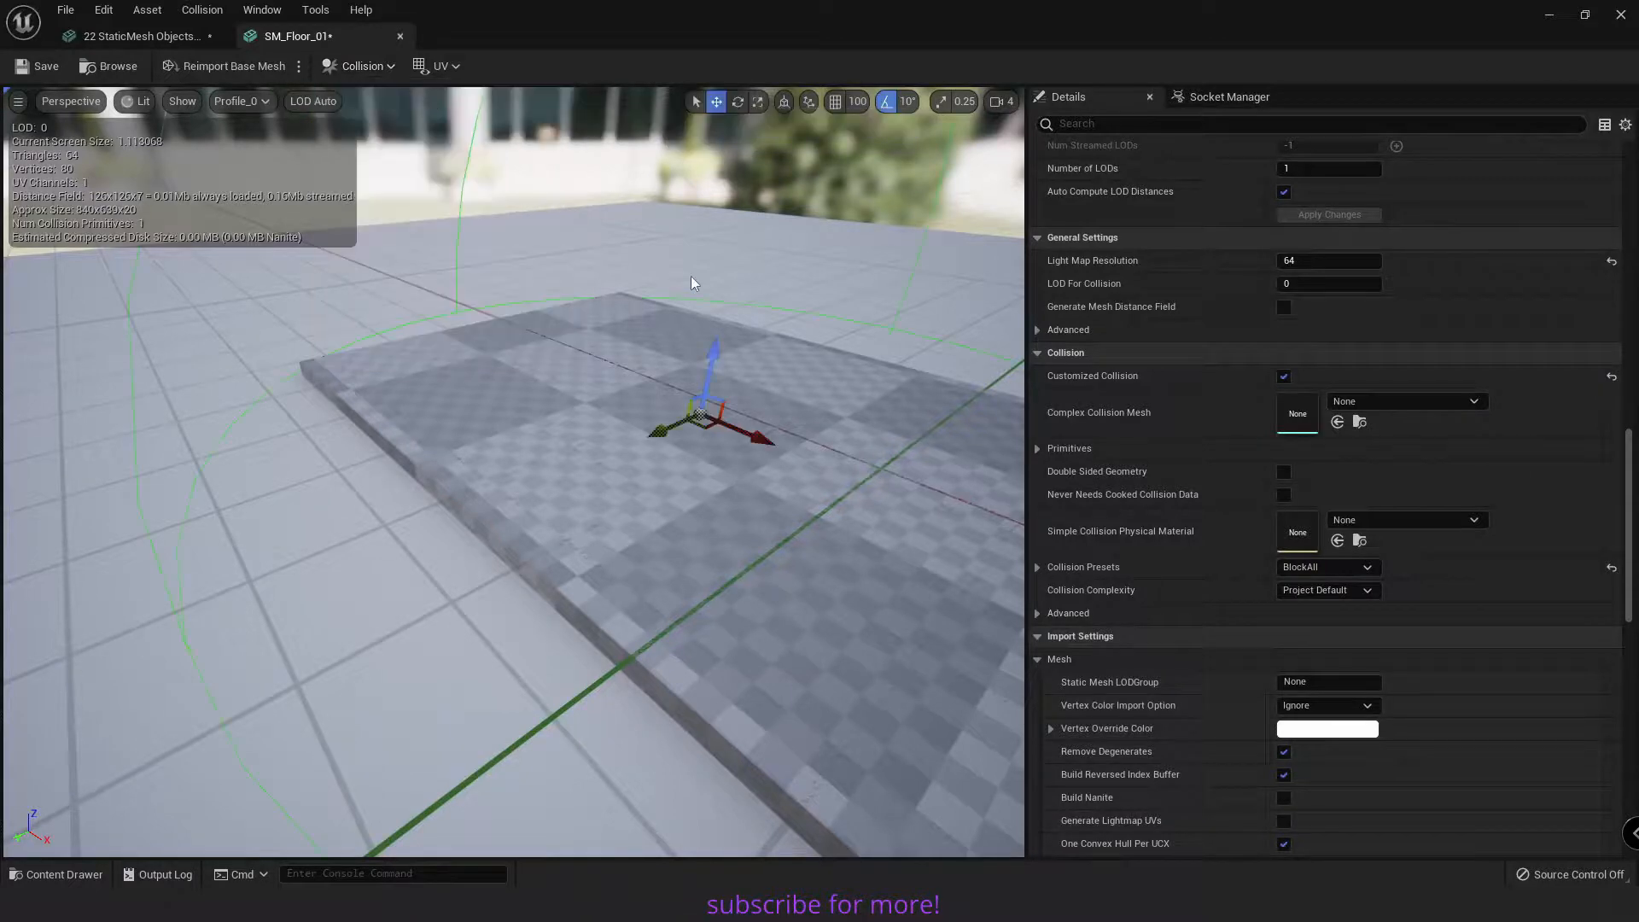